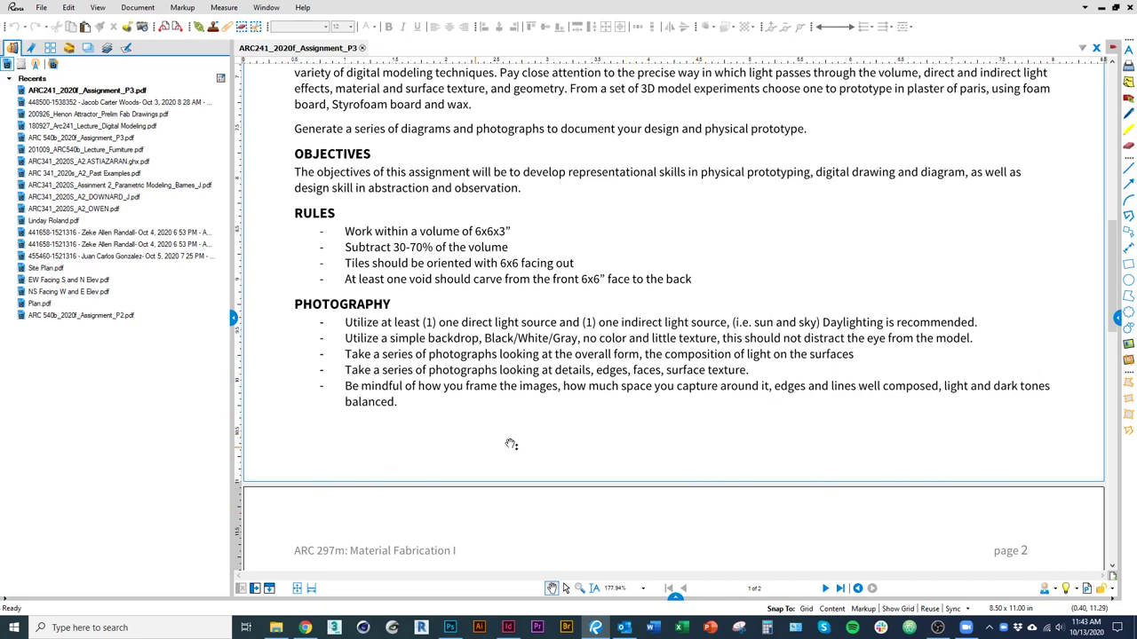
Switch from the ARC241 assignment PDF in Bluebeam Revu to Photoshop's recent-files start screen.
mouse_move(282, 632)
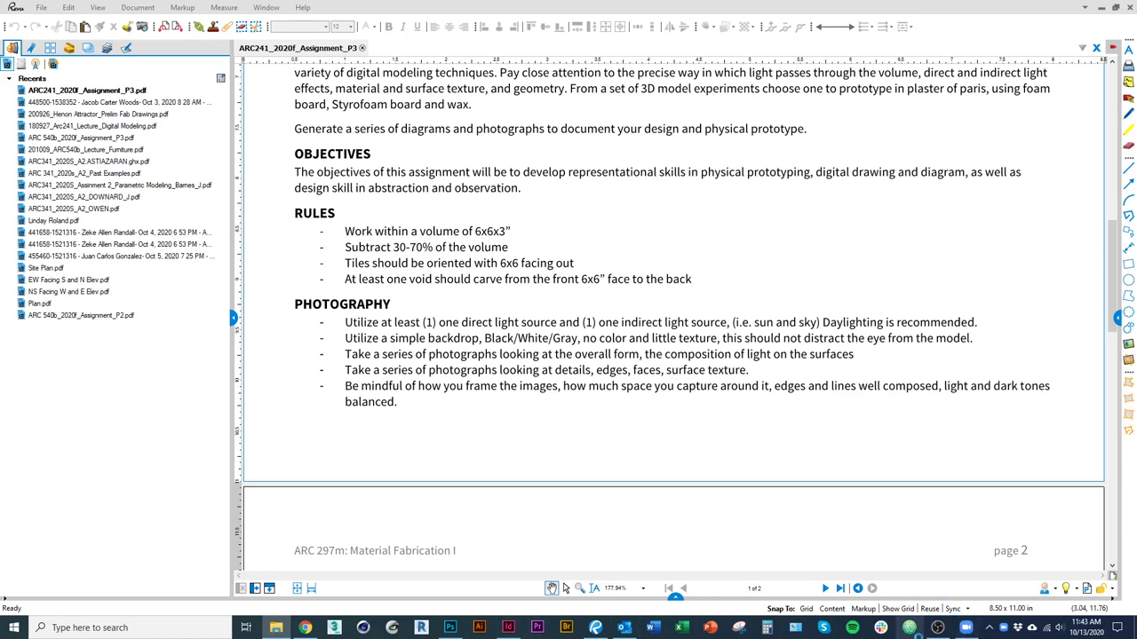
left_click(451, 628)
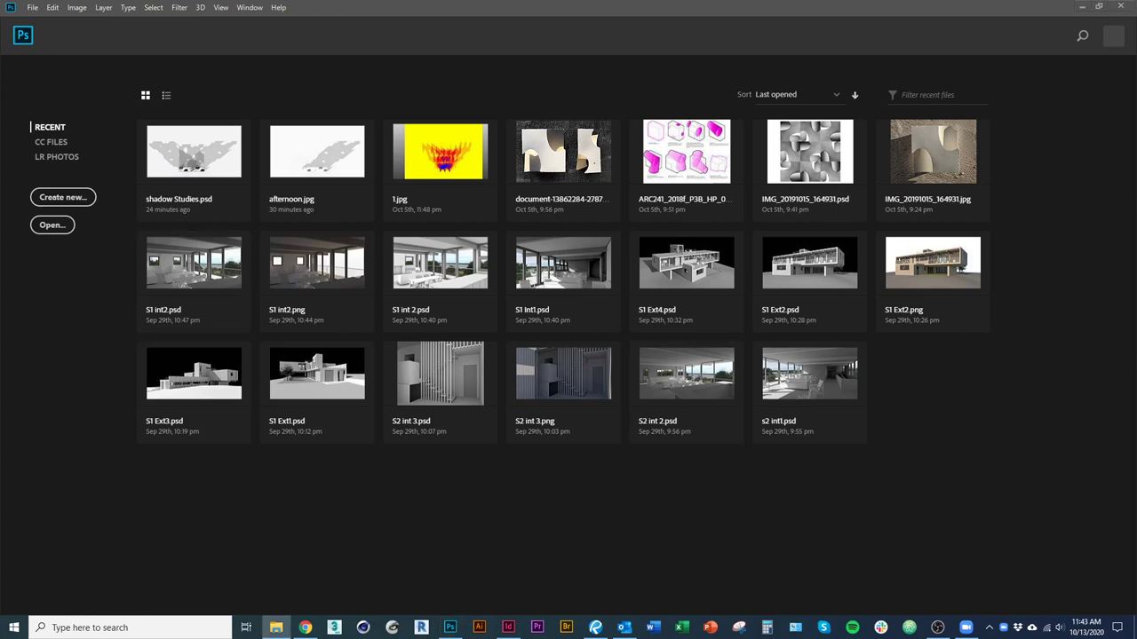
Drag IMG_20181107_165753.jpg from File Explorer into Photoshop to open the plaster model photo.
left_click_drag(249, 569, 498, 528)
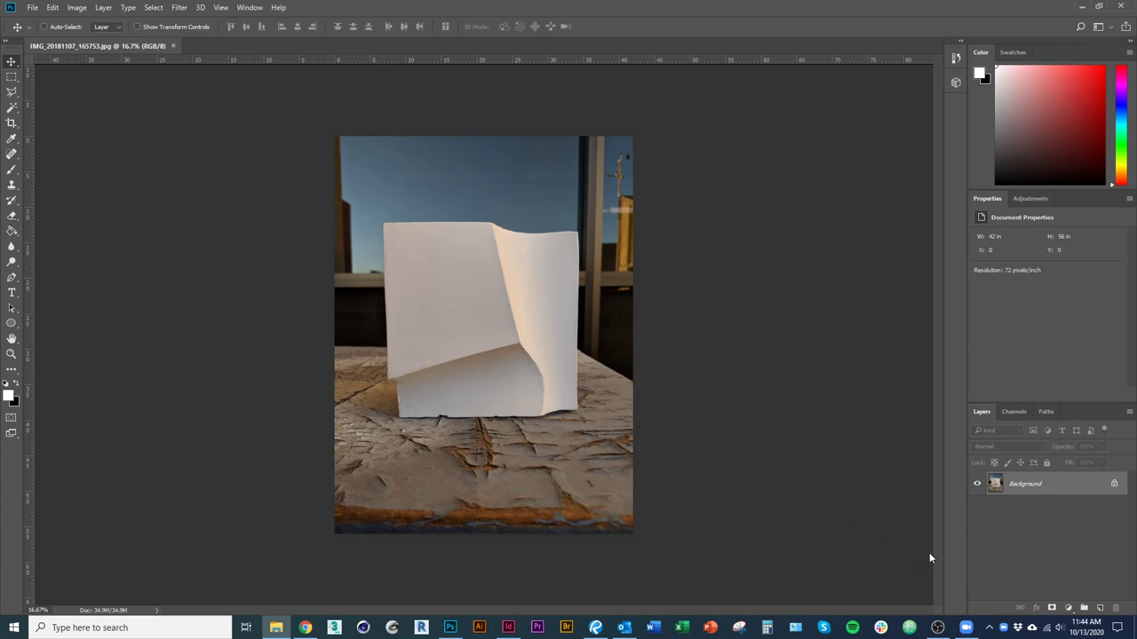
Add a Color Balance adjustment layer, then delete its mask and the layer itself.
left_click(1068, 608)
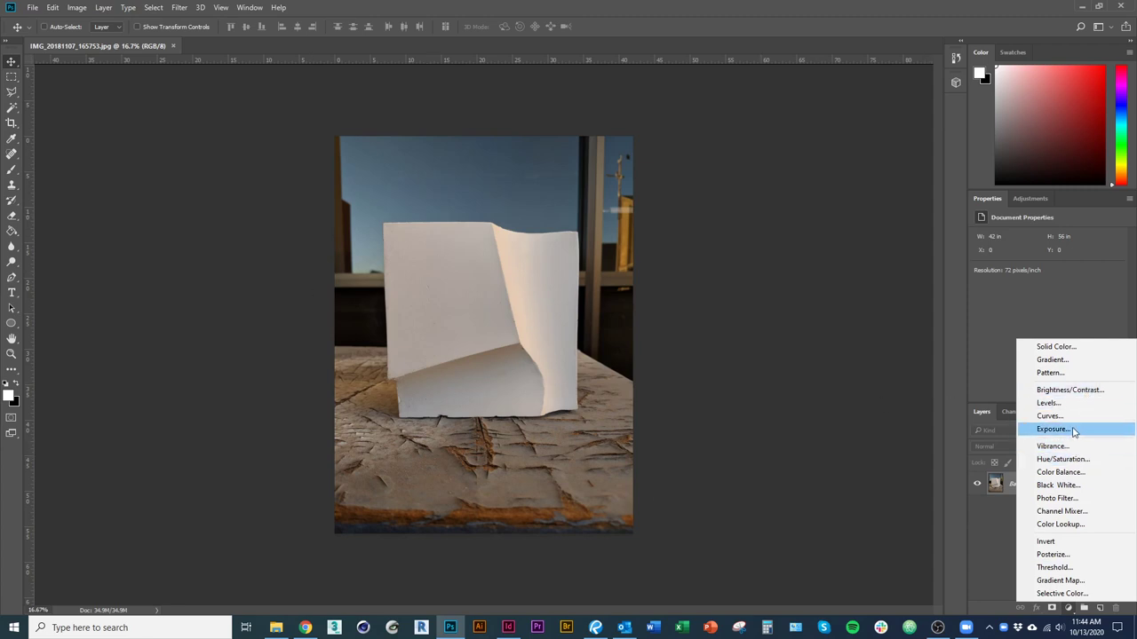
left_click(1096, 473)
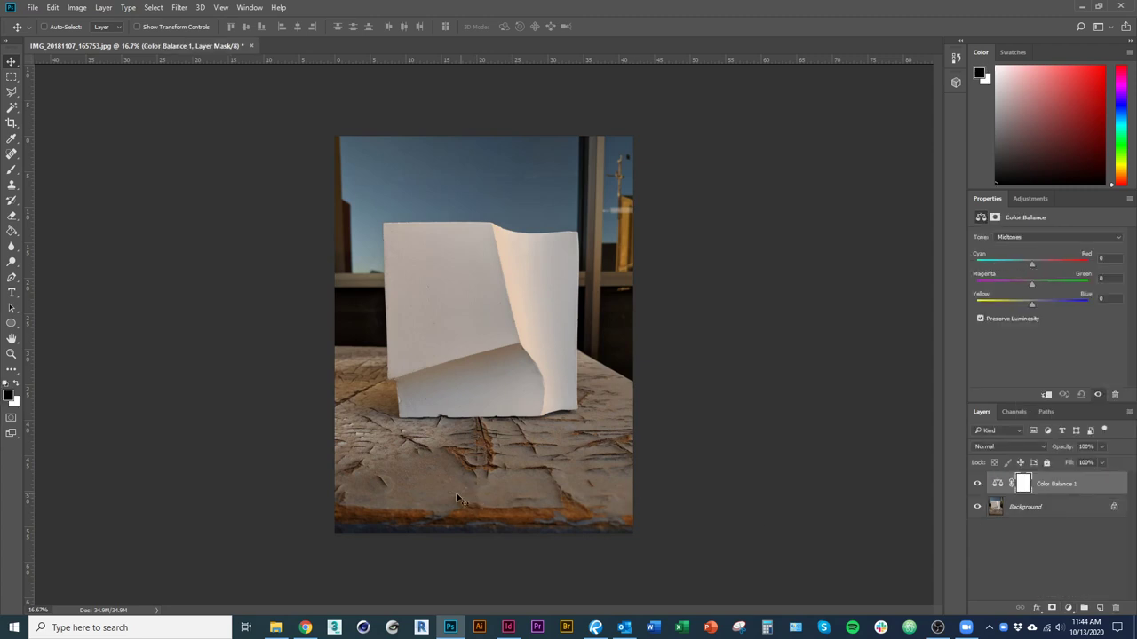
left_click(1114, 608)
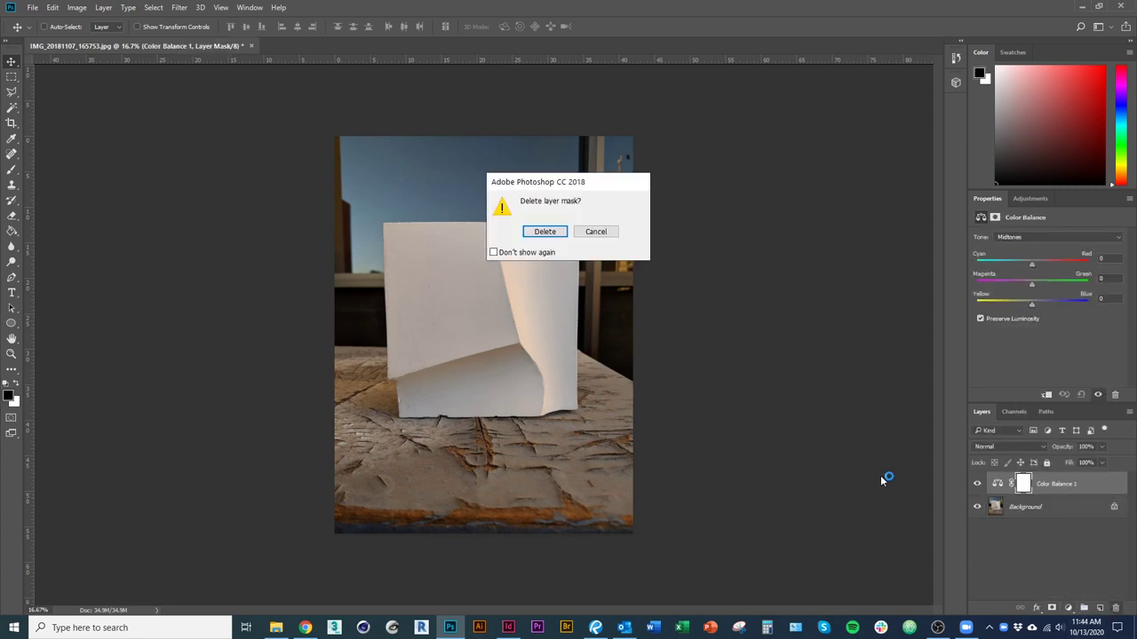
left_click(545, 231)
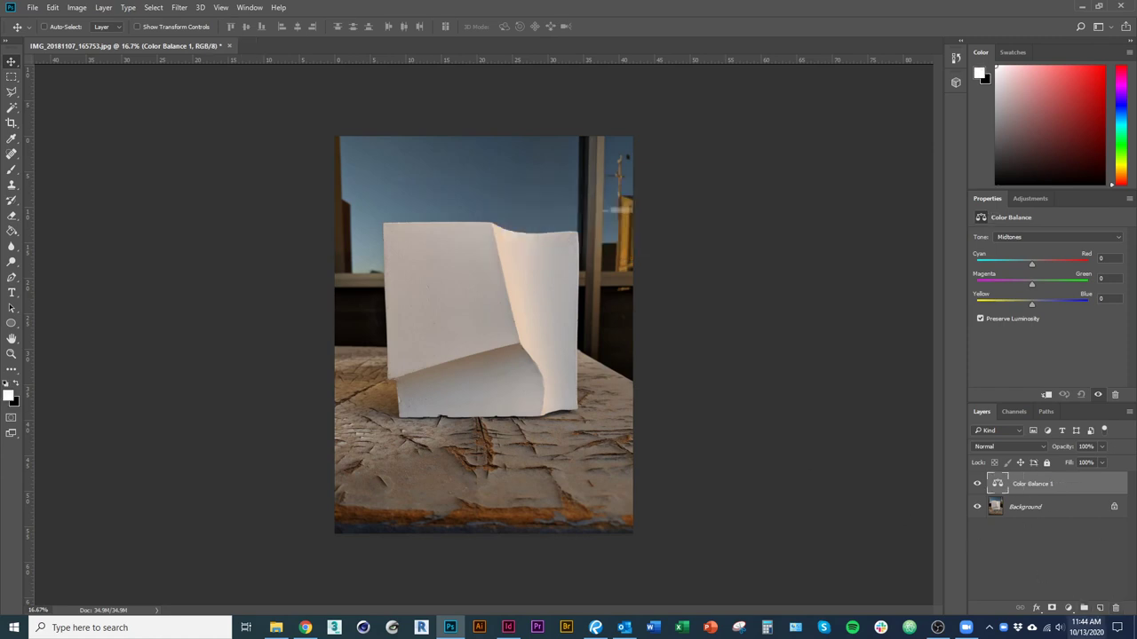
left_click(1115, 608)
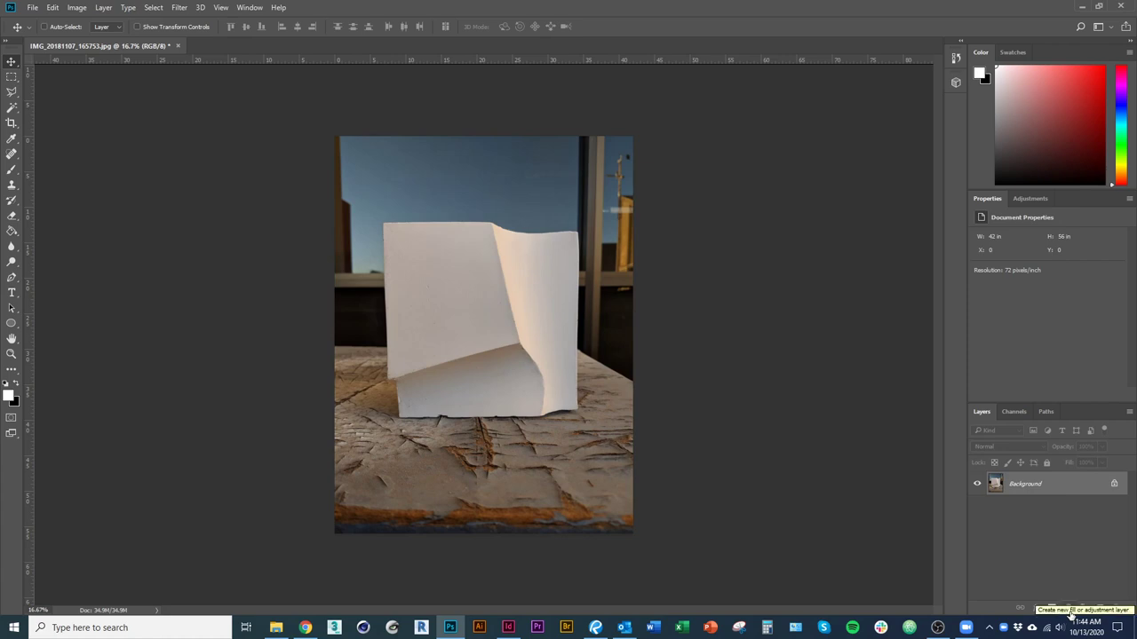
Browse the Image > Adjustments commands, then bring up the adjustment layer list again.
left_click(1067, 608)
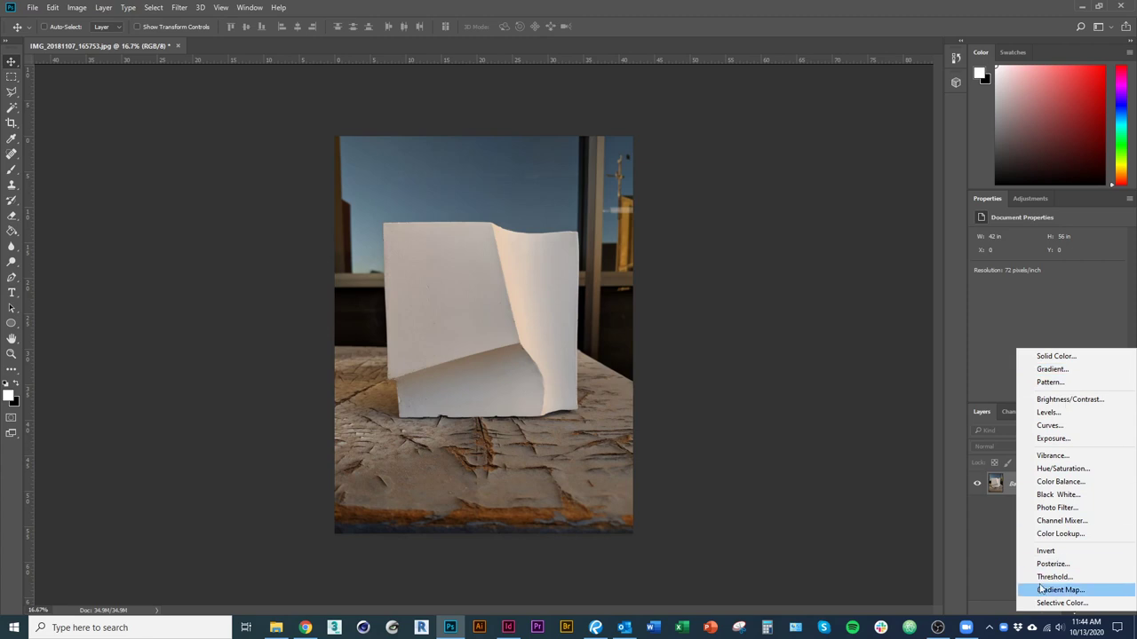
left_click(78, 8)
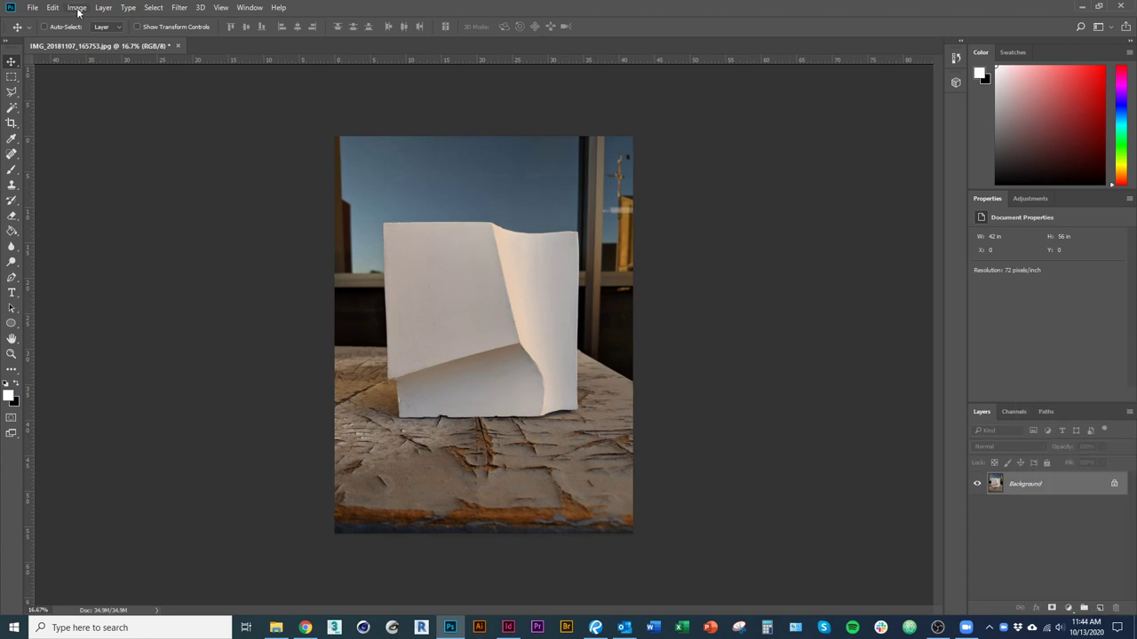
left_click(78, 9)
mouse_move(173, 43)
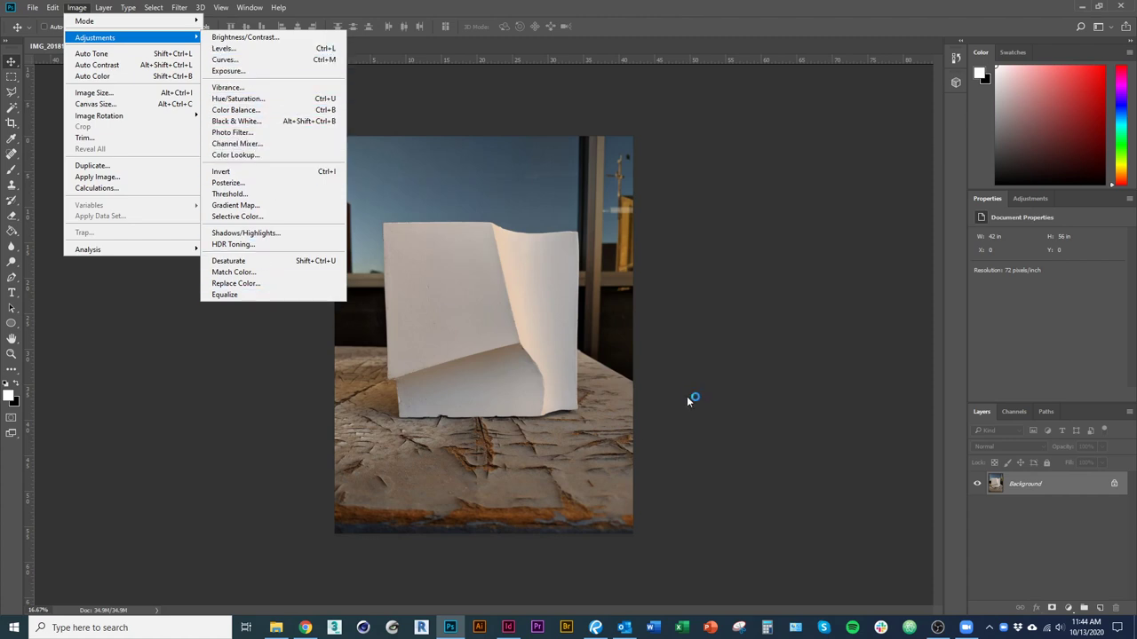
left_click(1032, 556)
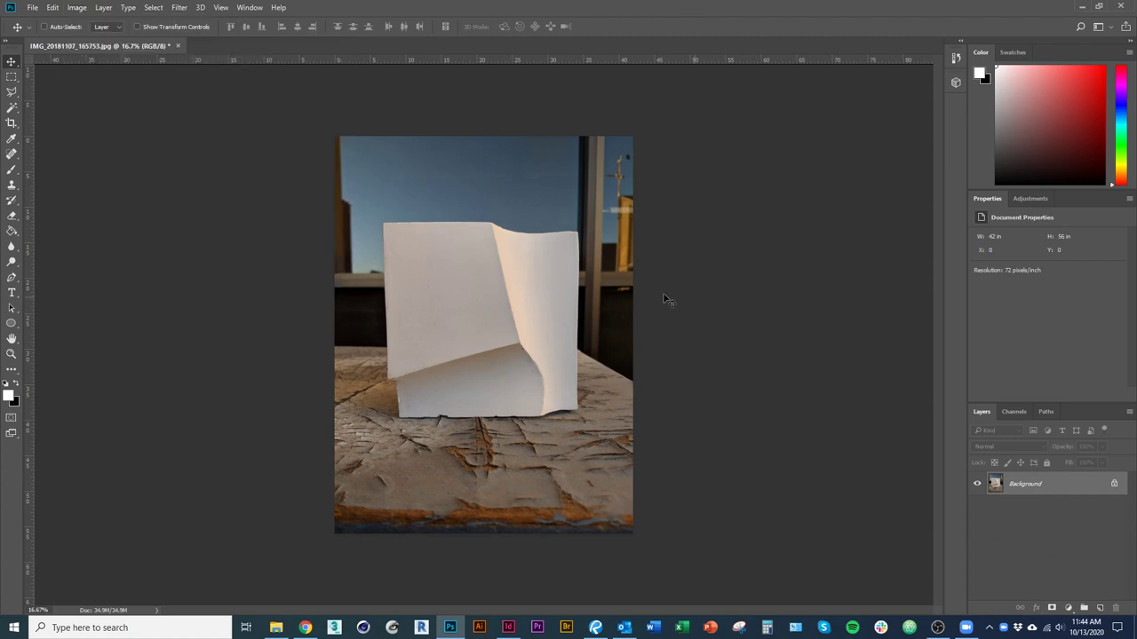
left_click(1068, 608)
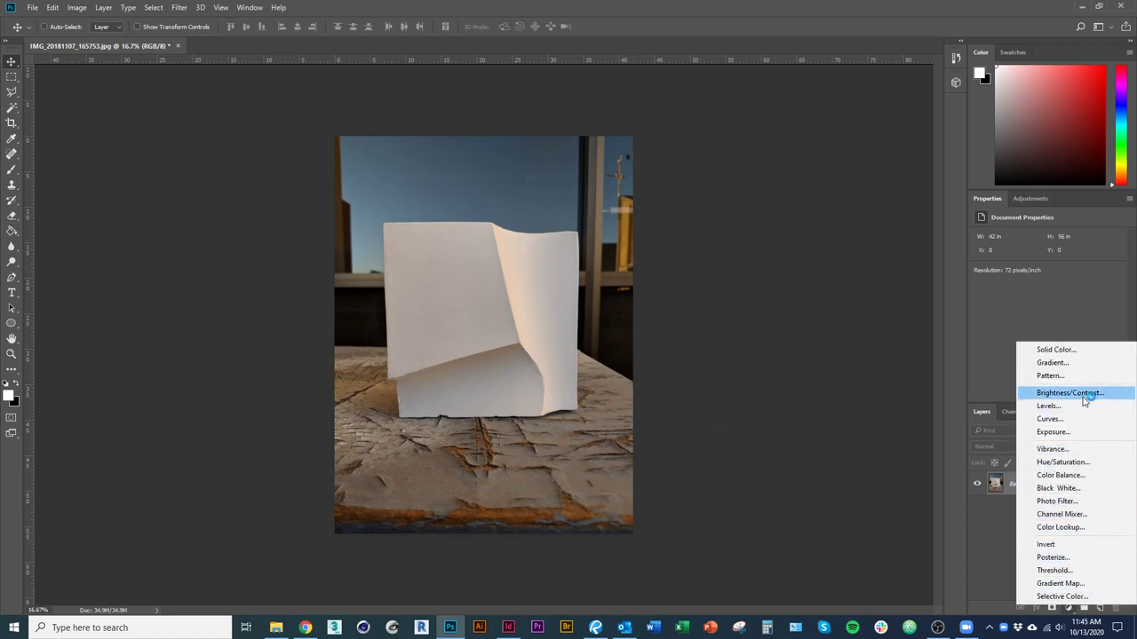
Choose Black & White from the adjustment layer list, keeping its default settings.
left_click(1099, 488)
scroll(604, 479, "up", 3)
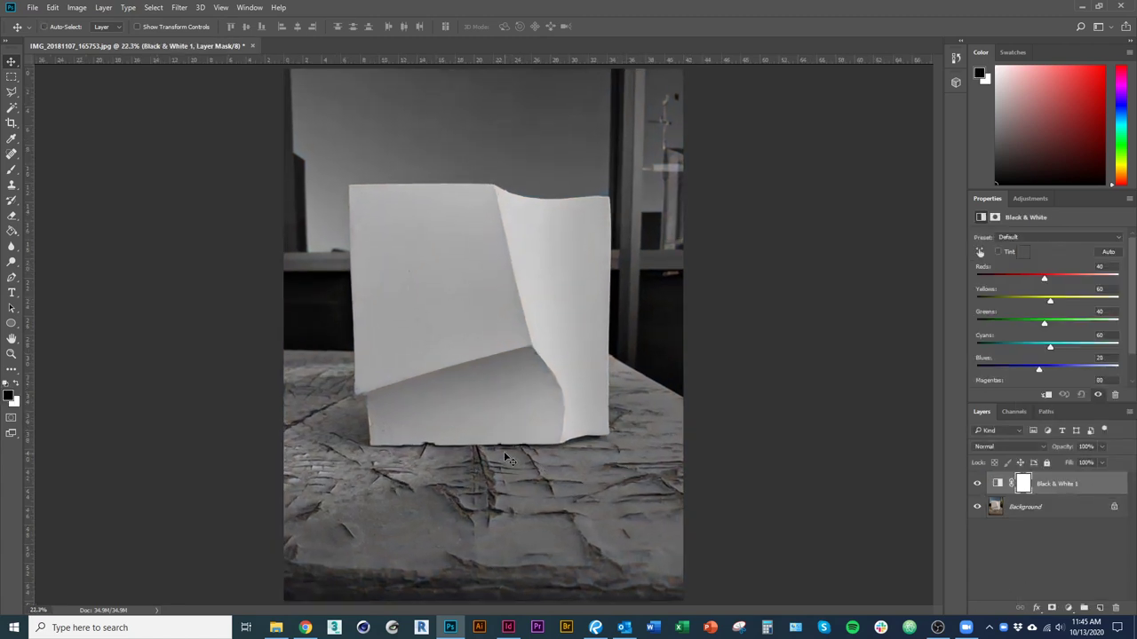
scroll(439, 394, "up", 2)
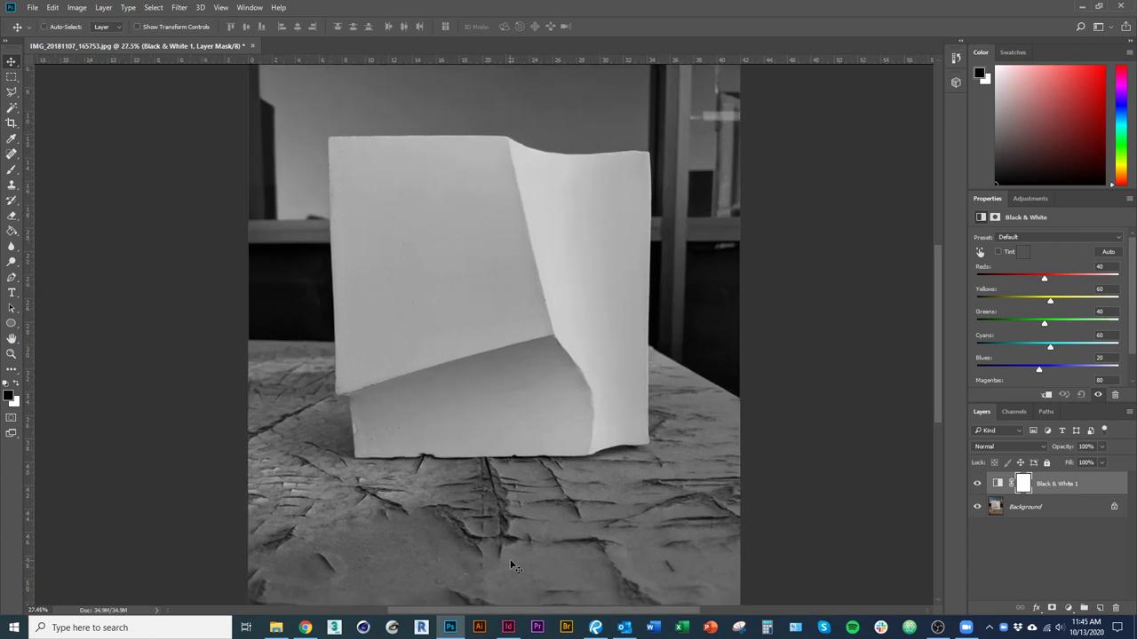
scroll(464, 431, "down", 3)
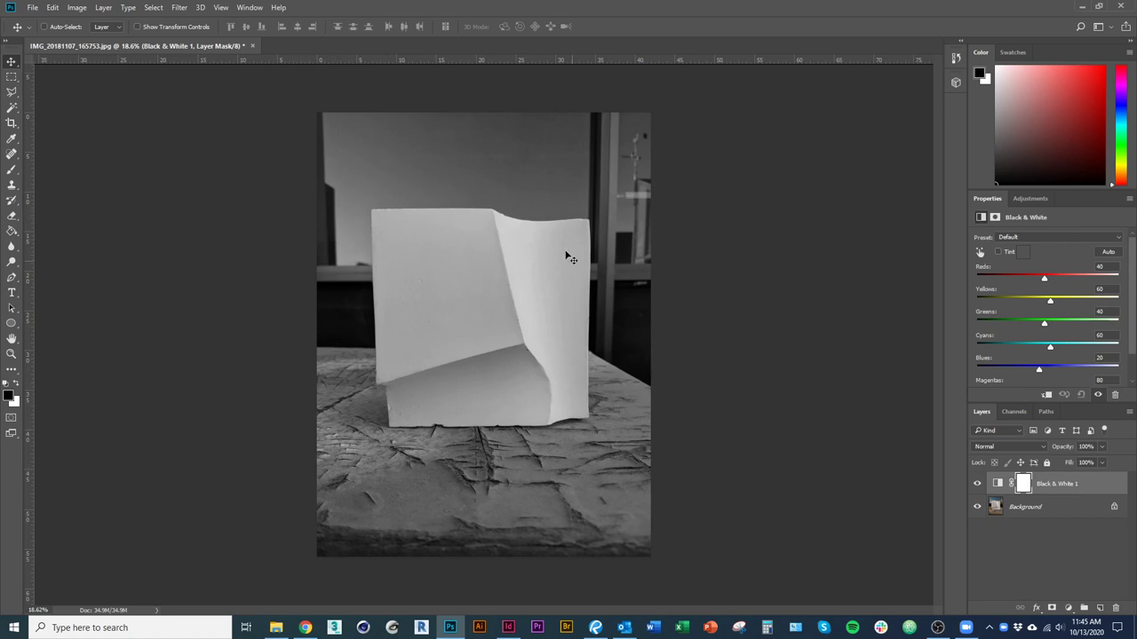
Add an Exposure adjustment layer with rough exposure and offset settings.
left_click(1068, 608)
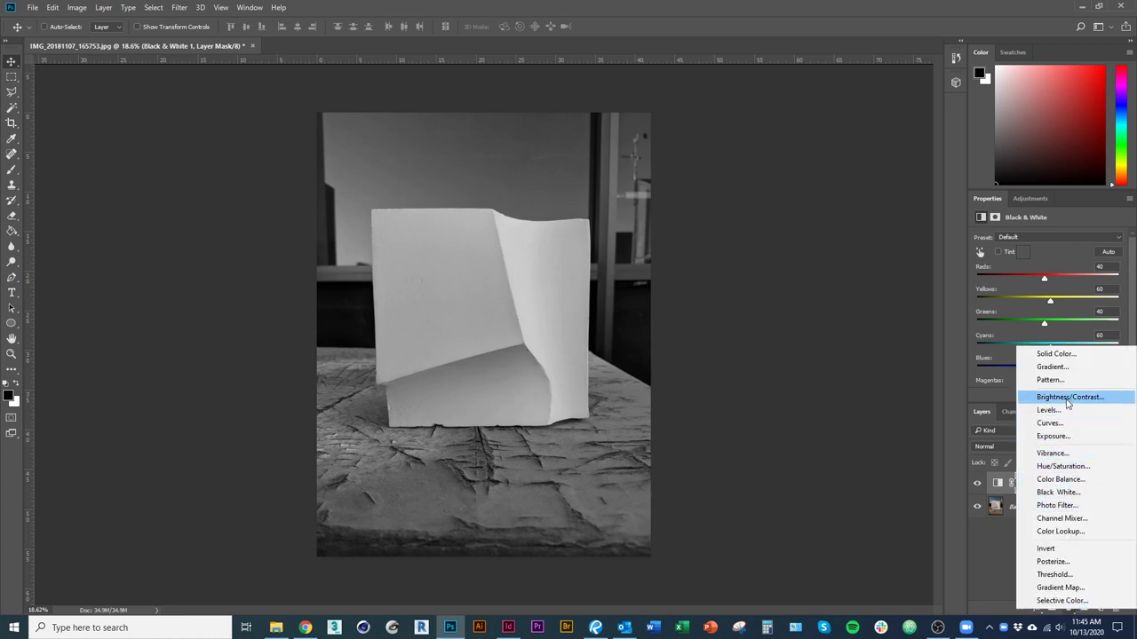
left_click(1070, 437)
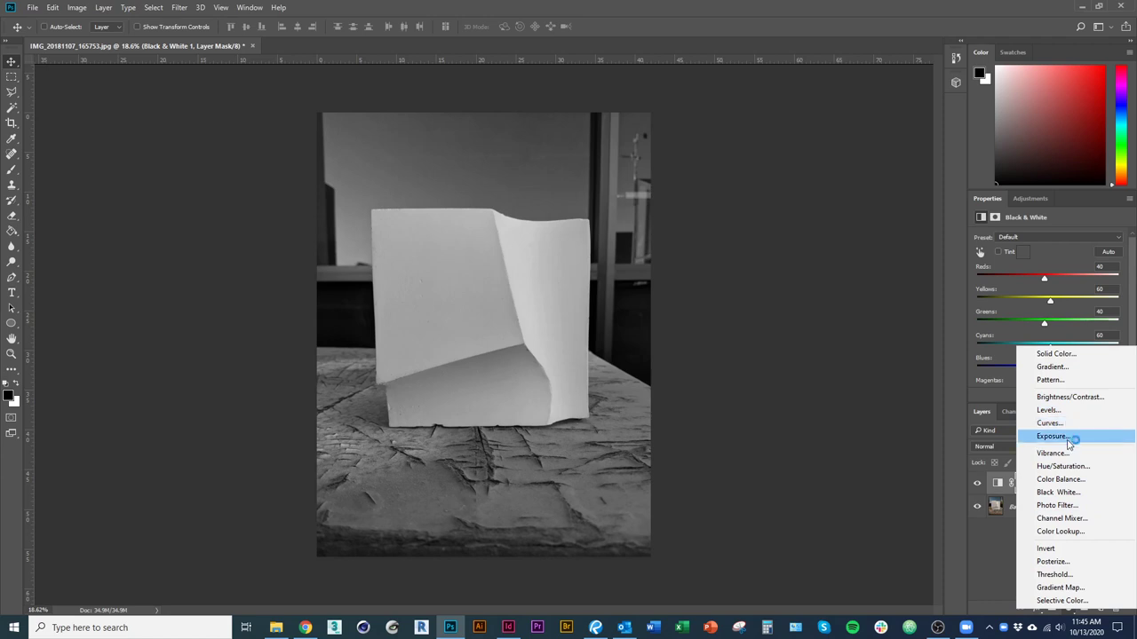
left_click(1053, 267)
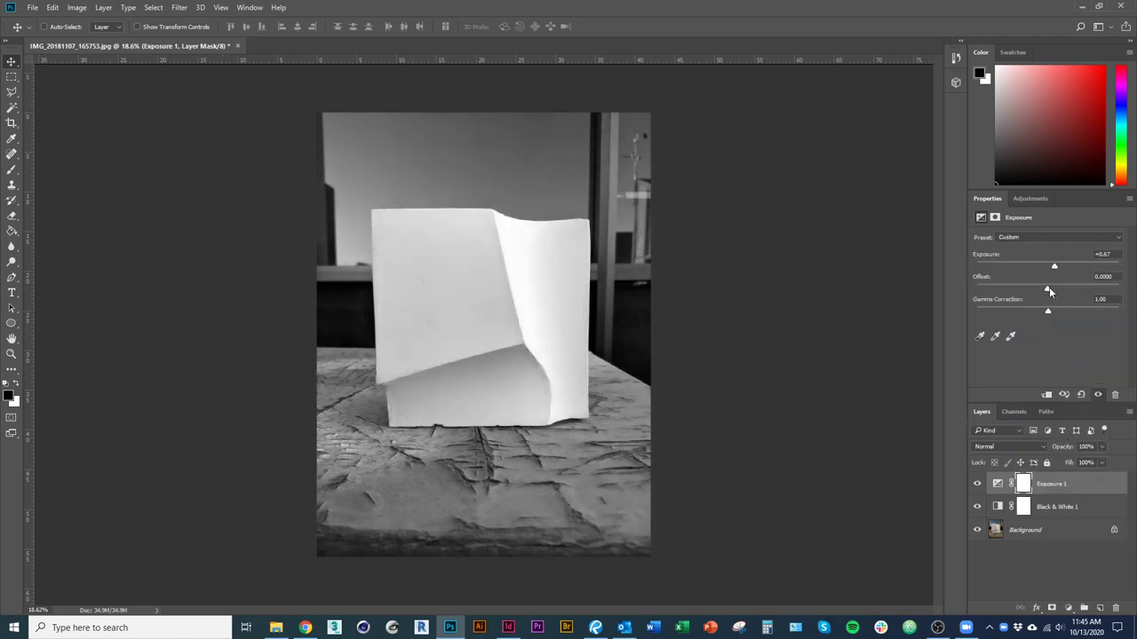
left_click_drag(1050, 290, 1045, 291)
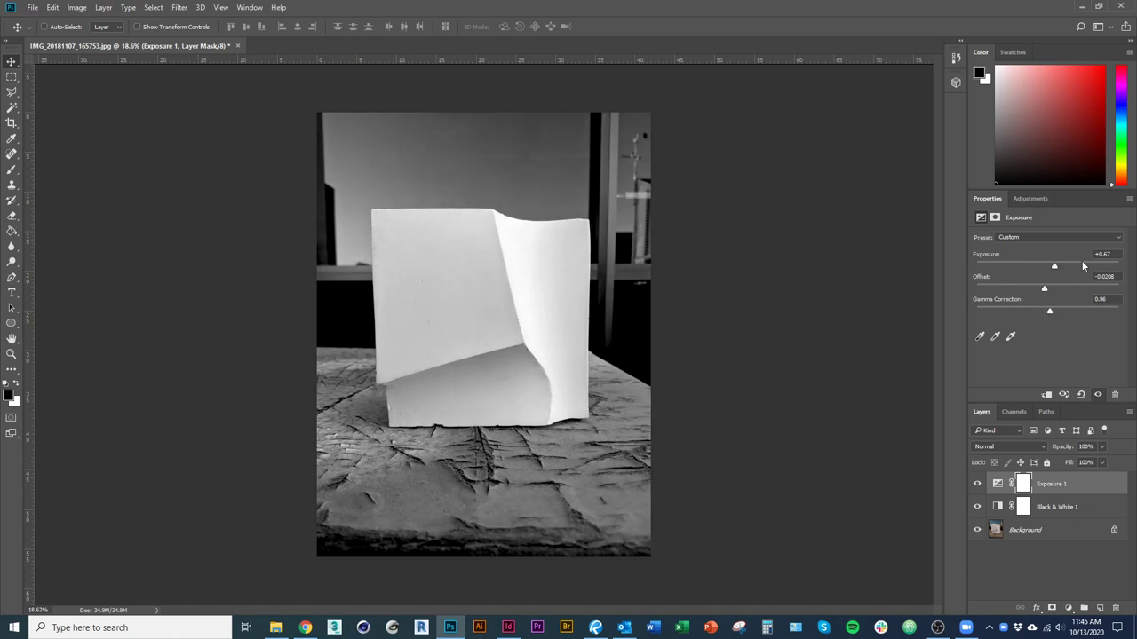
left_click_drag(1055, 265, 1075, 271)
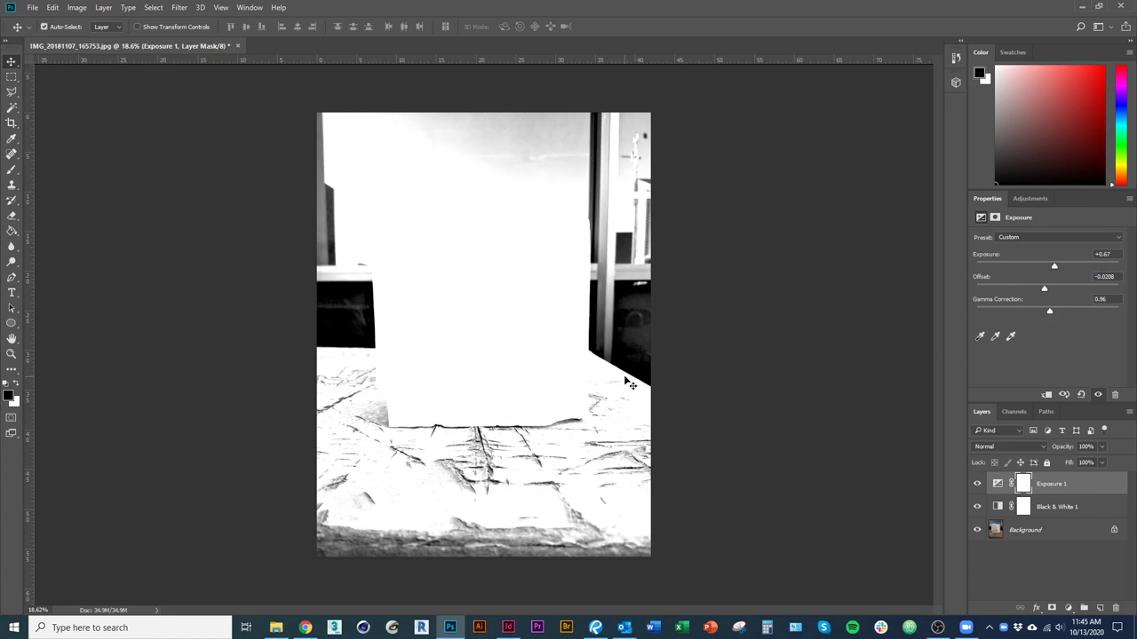
key("ctrl+z")
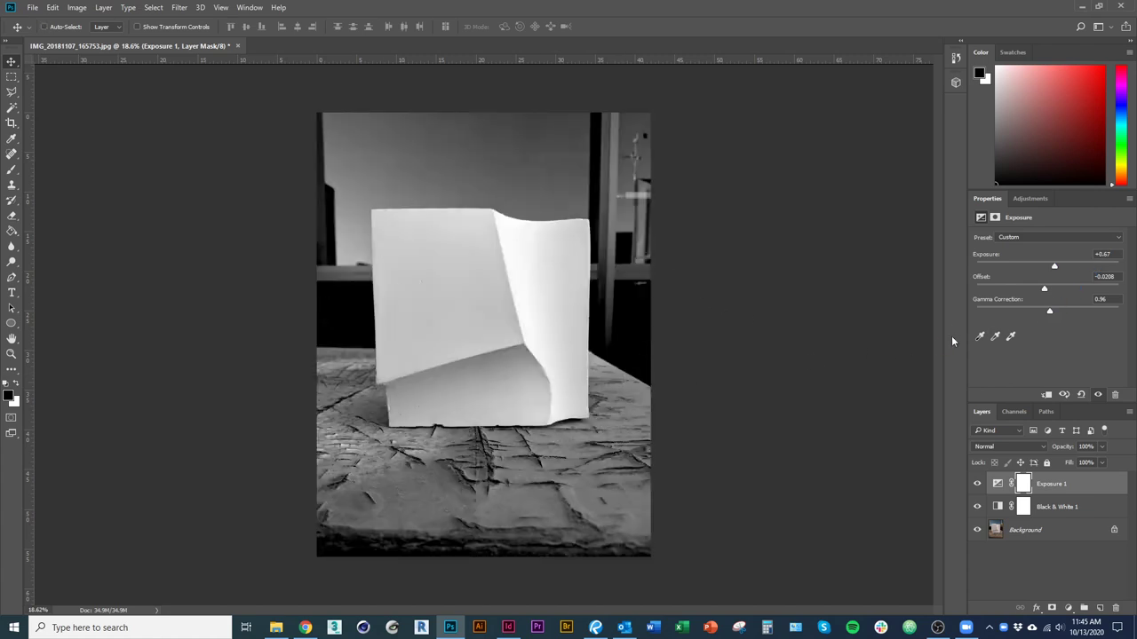
Fine-tune Exposure to +0.72, Offset to -0.1375 and Gamma Correction to 0.79.
left_click_drag(1045, 291, 1060, 311)
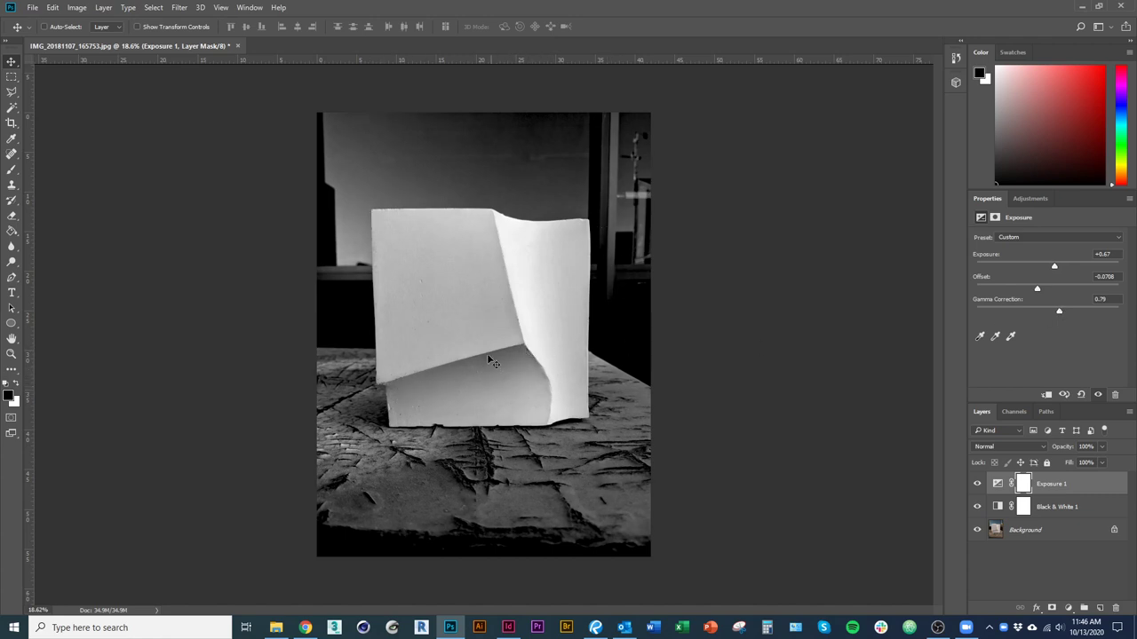
left_click(1059, 312)
left_click_drag(1054, 268, 1059, 268)
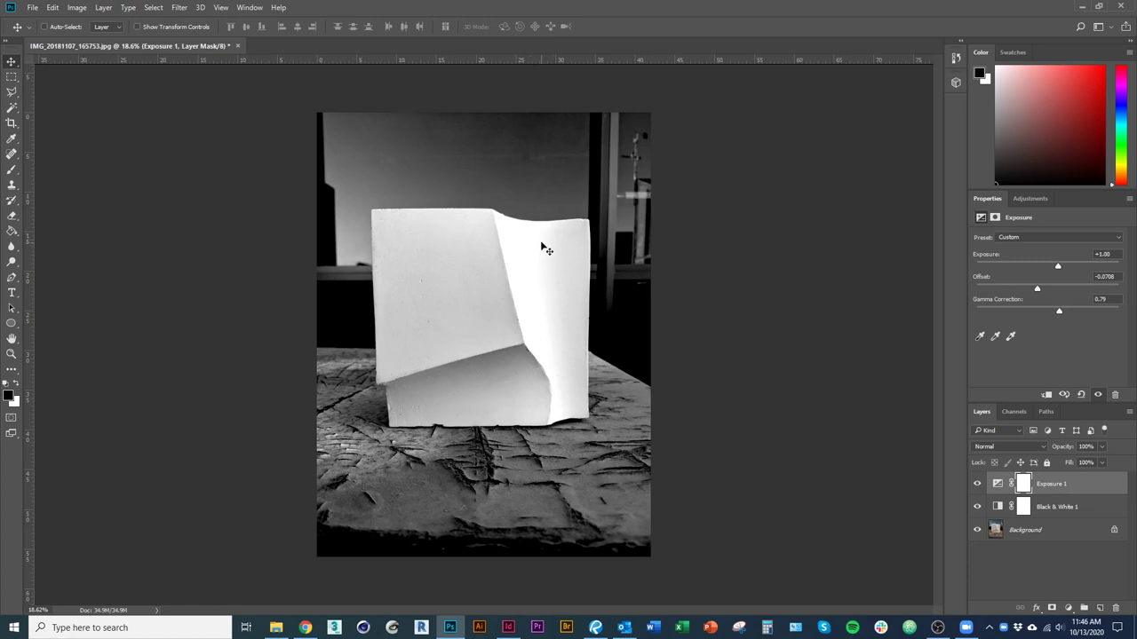
left_click_drag(1059, 266, 1054, 264)
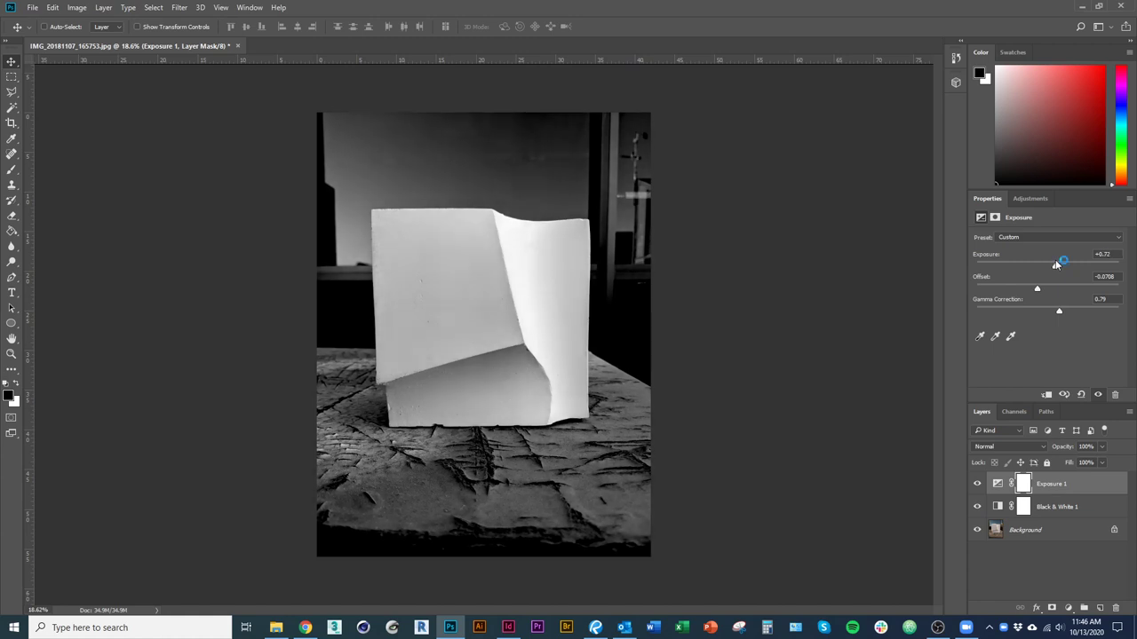
left_click_drag(1038, 292, 1010, 293)
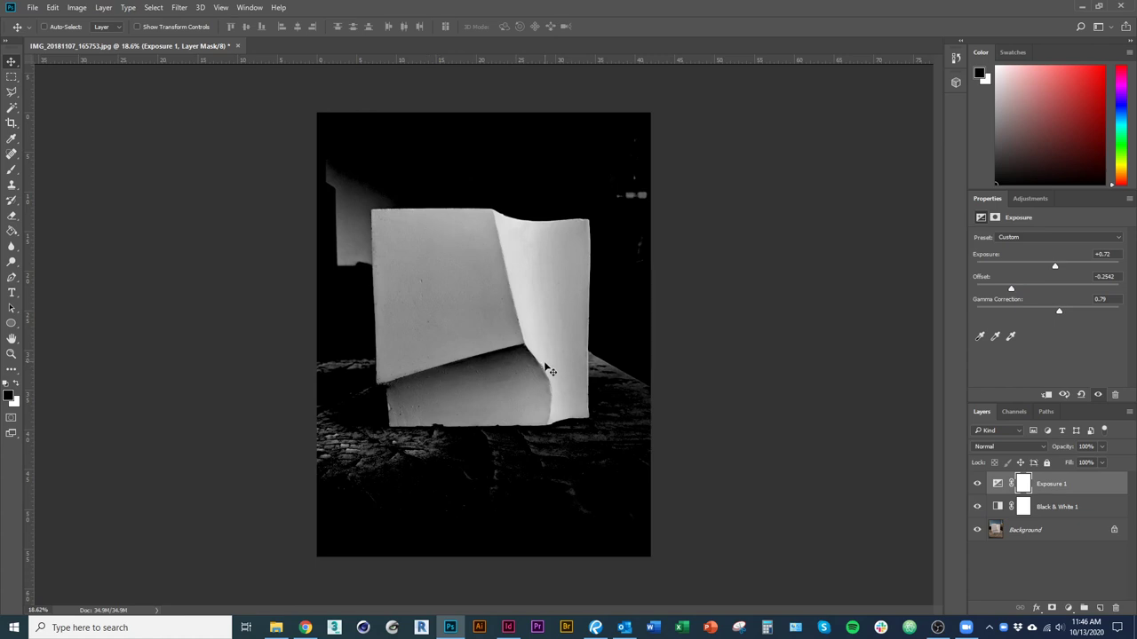
left_click_drag(1013, 294, 1030, 300)
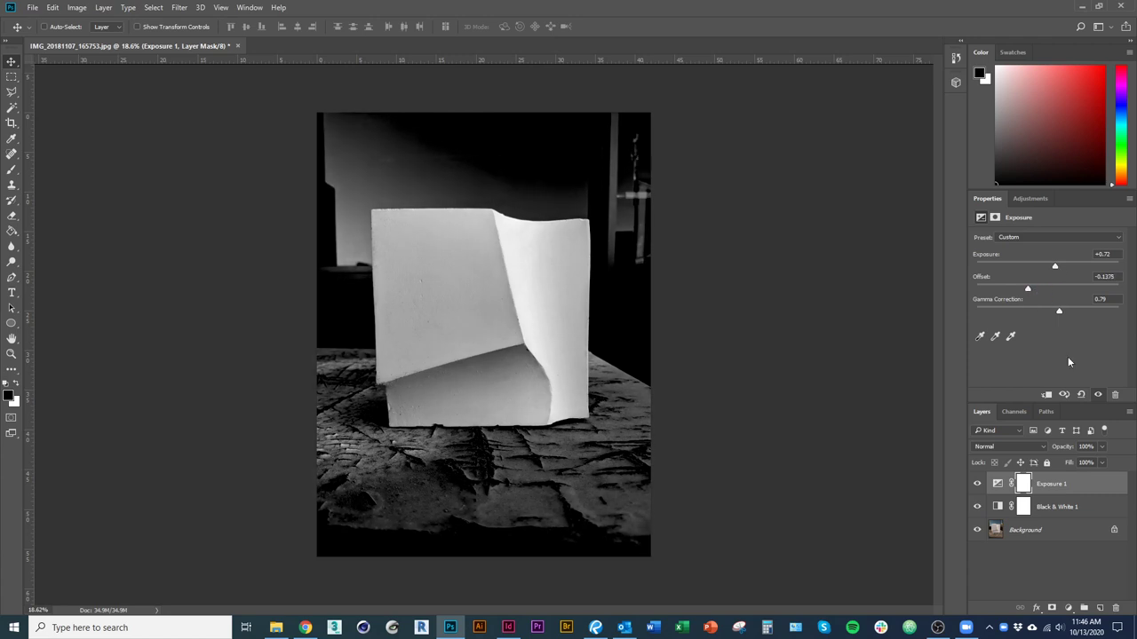
Toggle the Black & White 1 layer to compare, leaving it hidden.
left_click(977, 506)
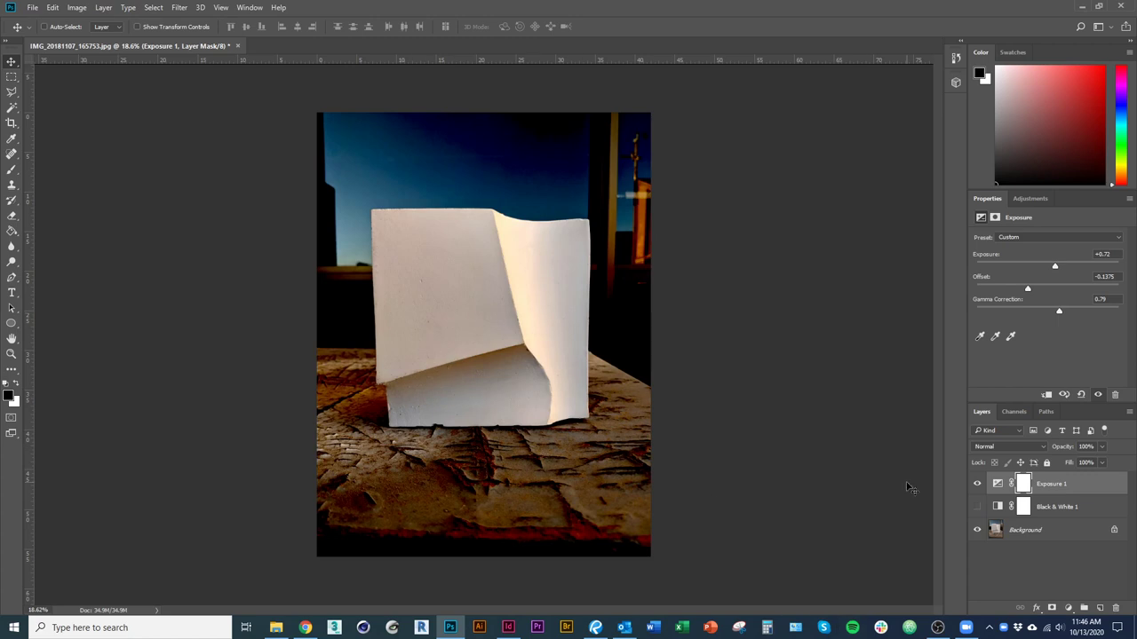
left_click(977, 506)
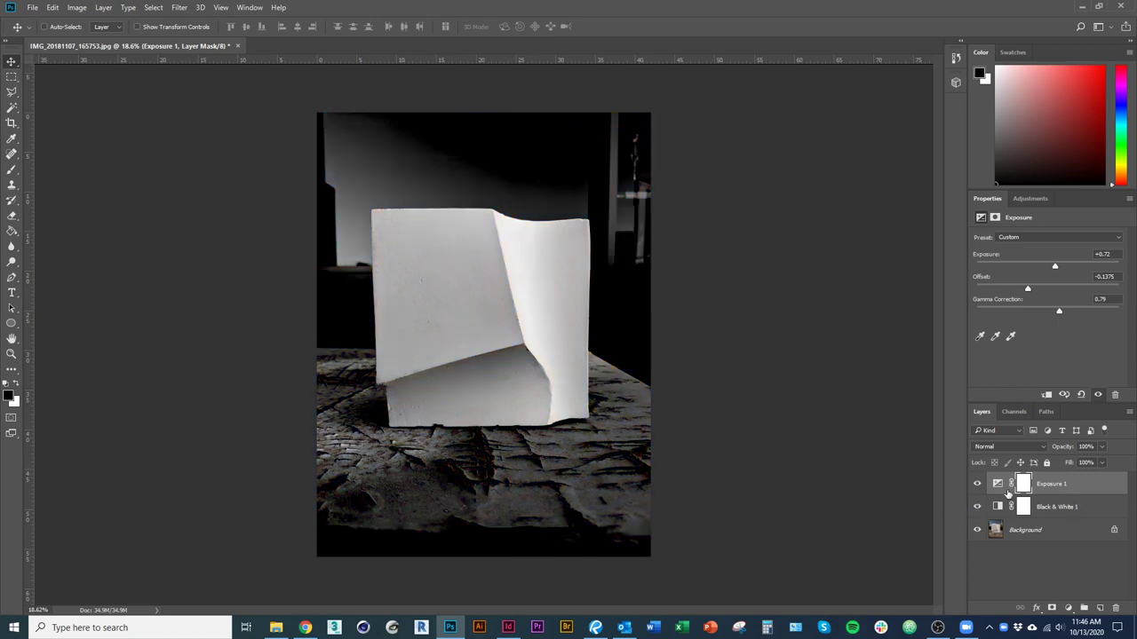
left_click(976, 506)
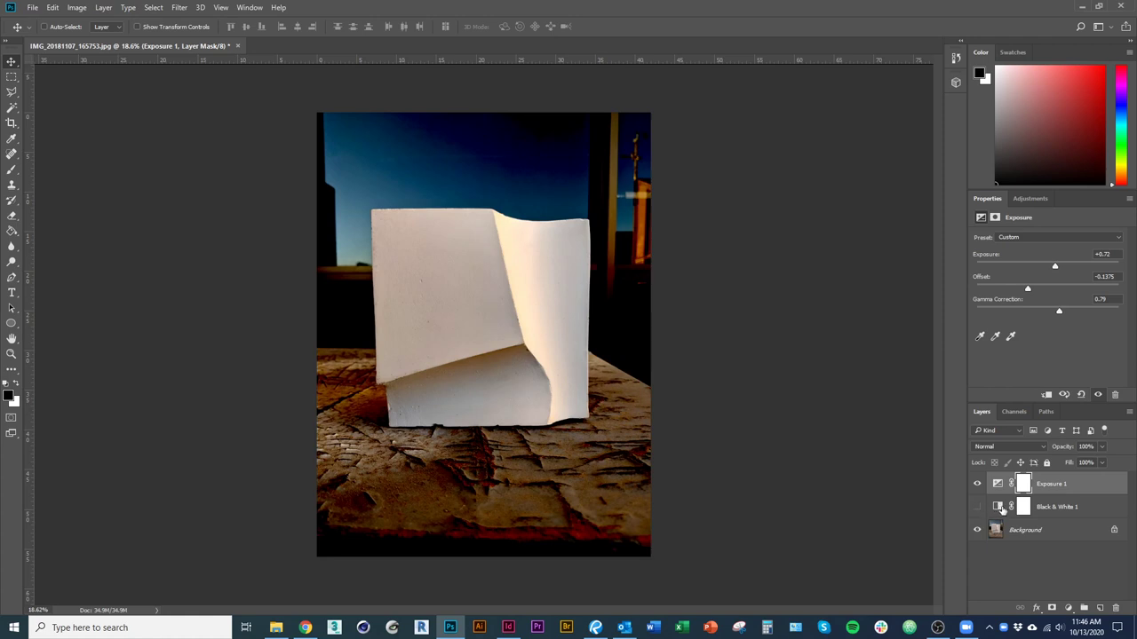
Add a Hue/Saturation layer at Saturation -76 and target its mask with the Brush.
left_click(1068, 607)
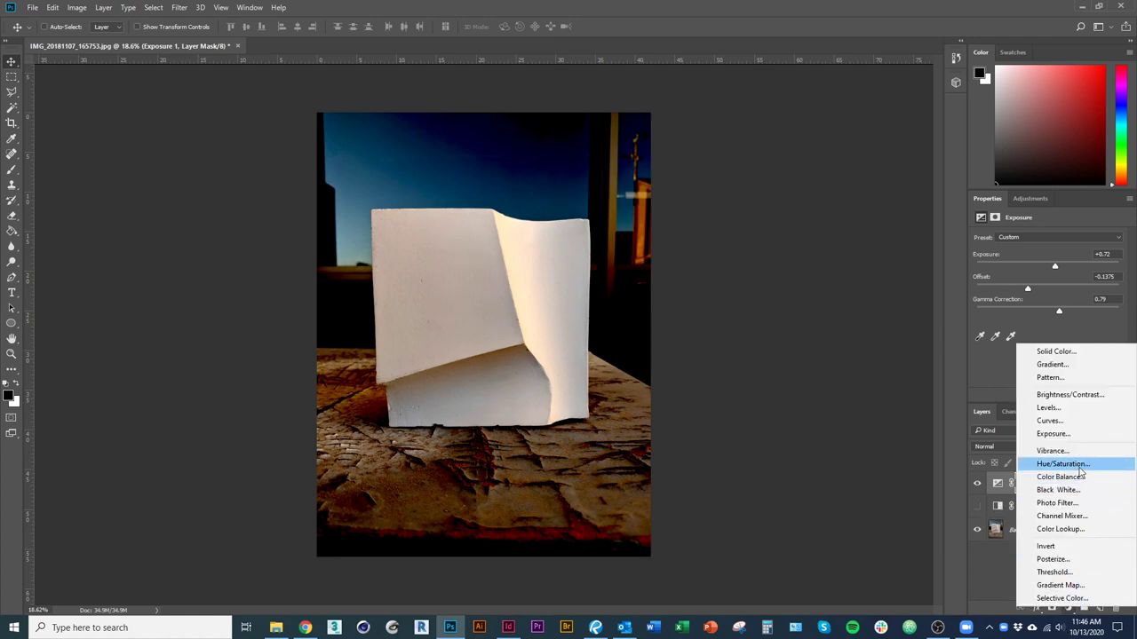
left_click(1062, 463)
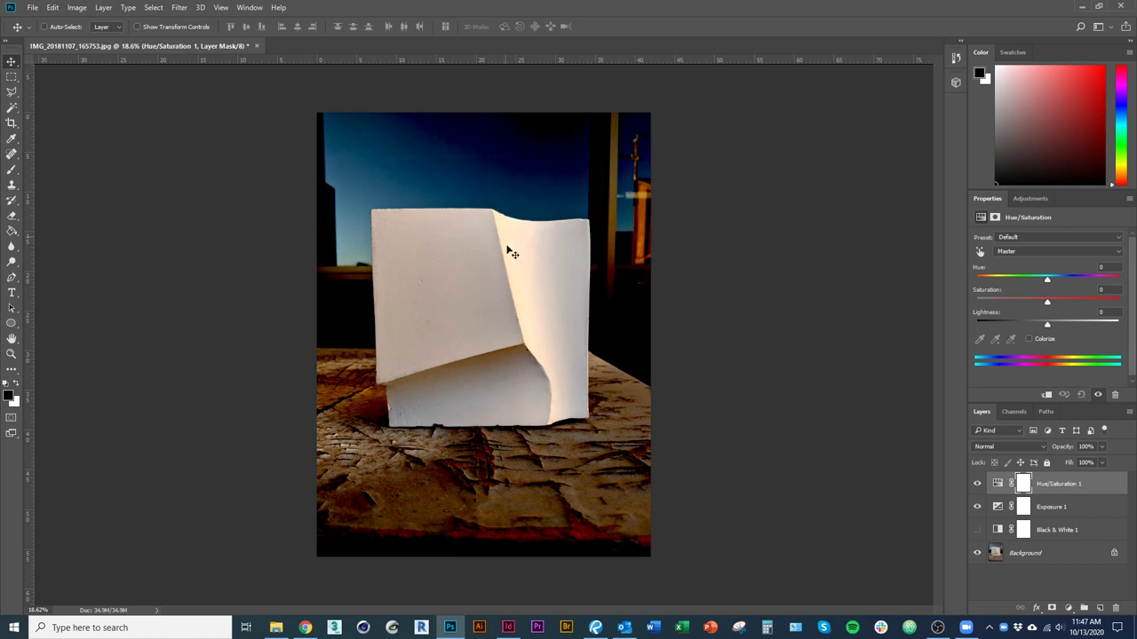
left_click(976, 507)
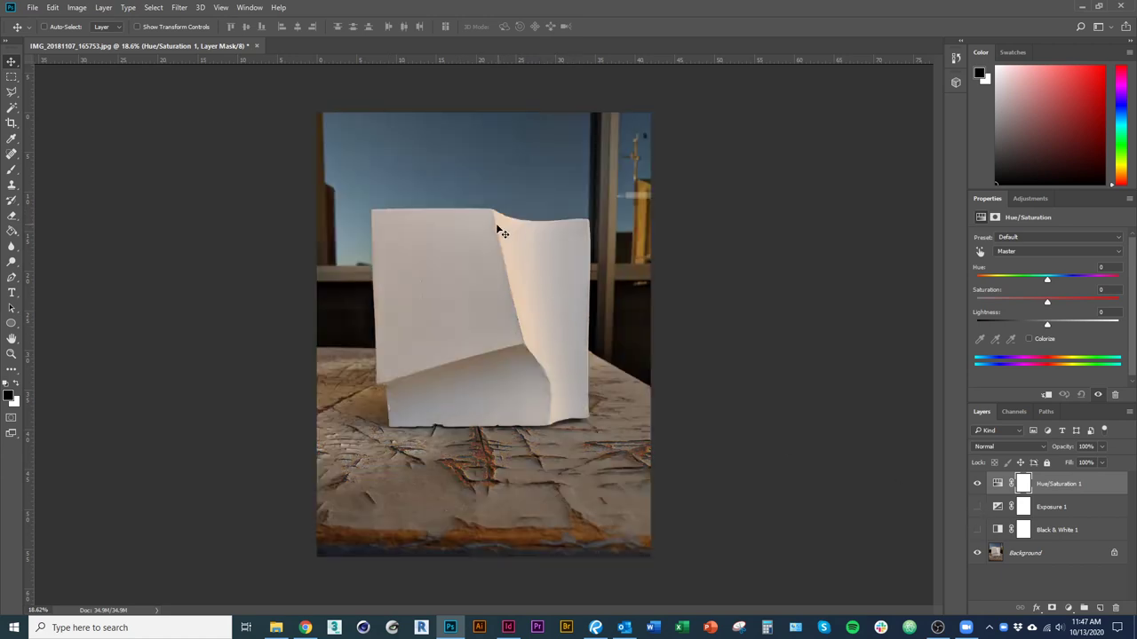
left_click(977, 507)
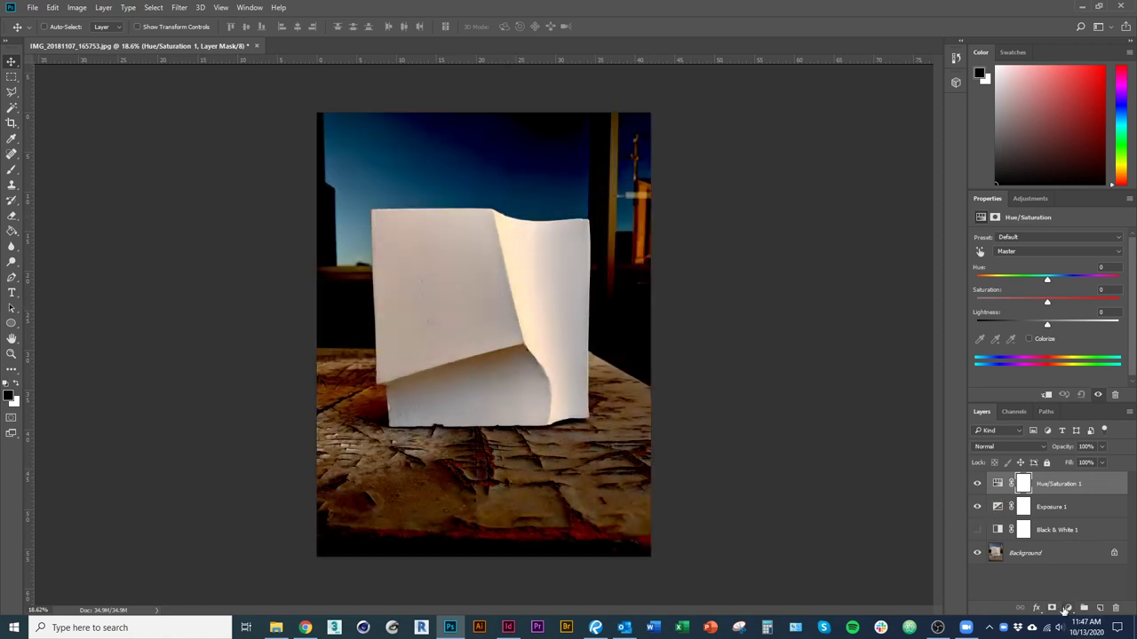
left_click(1064, 303)
left_click_drag(1048, 302, 993, 304)
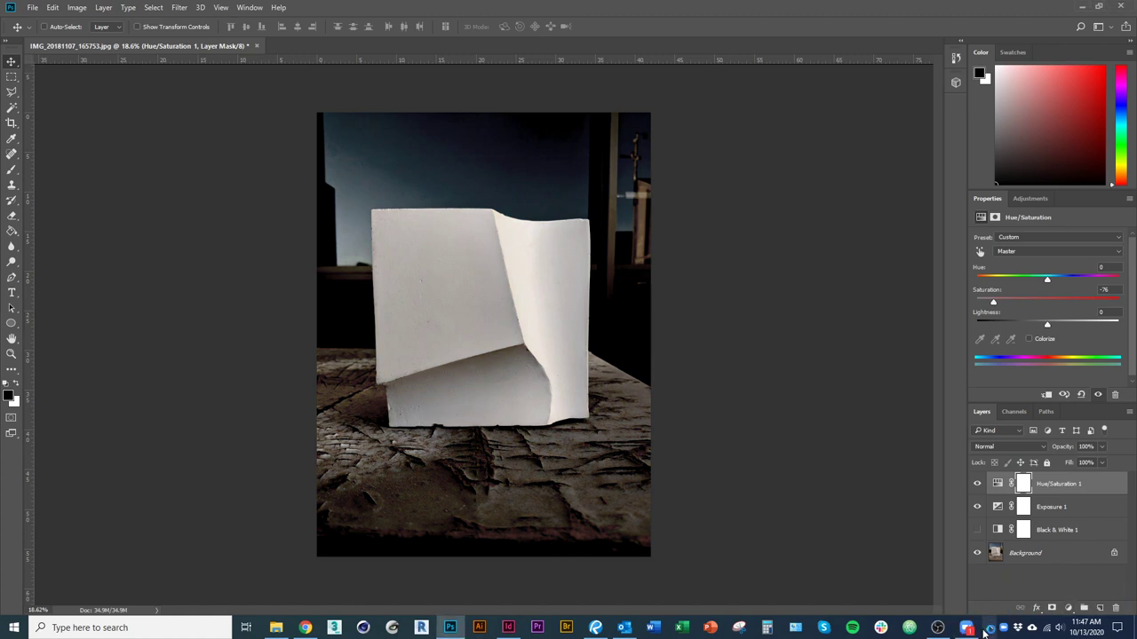
key("b")
left_click(1023, 484)
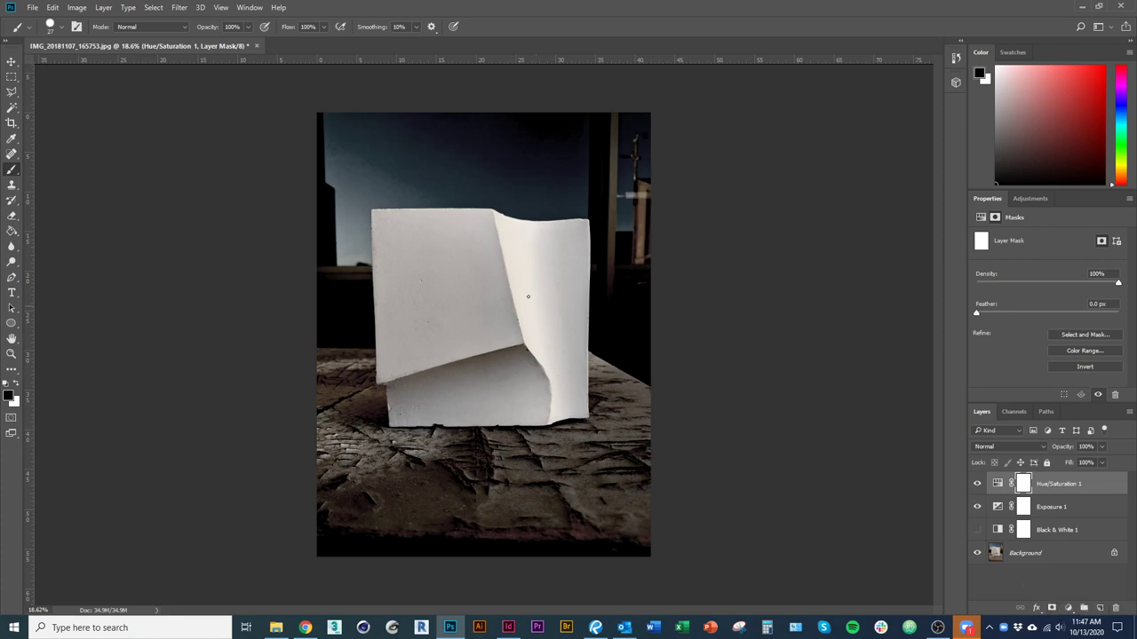
Fill the Hue/Saturation mask with black and set white as the brush colour.
left_click_drag(355, 142, 566, 138)
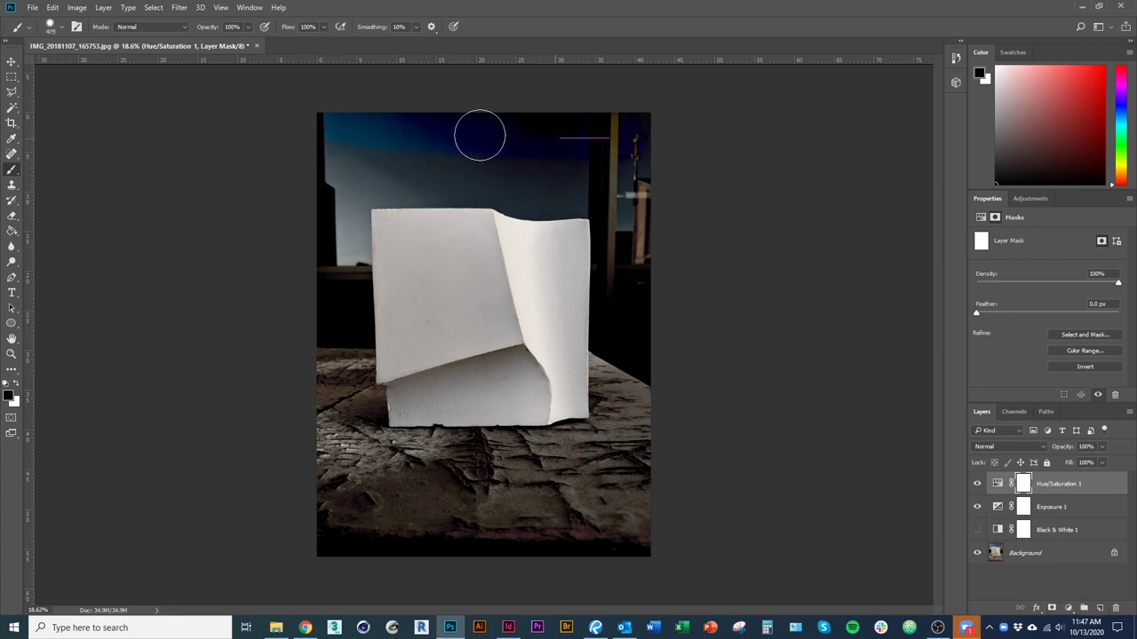
left_click_drag(439, 152, 680, 157)
key("ctrl+z")
key("g")
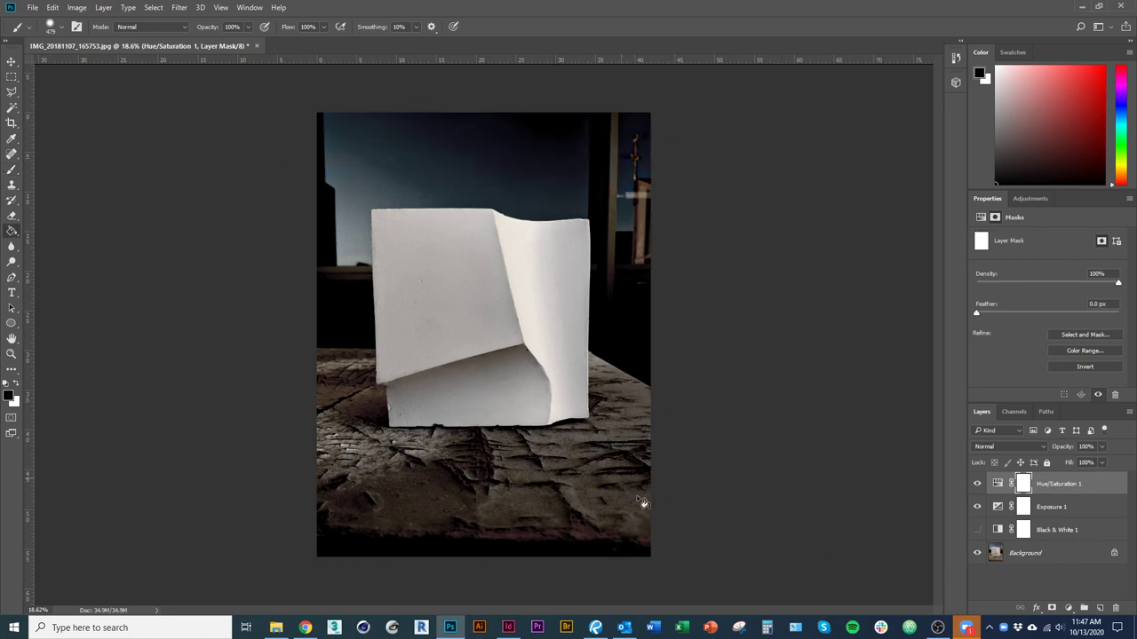
left_click(626, 483)
key("b")
key("b")
key("x")
Paint white on the mask over the sky so it turns grey-blue.
mouse_move(308, 112)
left_mouse_down()
mouse_move(692, 129)
mouse_move(315, 155)
mouse_move(583, 180)
mouse_move(540, 186)
mouse_move(516, 184)
mouse_move(638, 182)
mouse_move(649, 448)
mouse_move(628, 198)
mouse_move(616, 441)
mouse_move(520, 459)
mouse_move(282, 460)
mouse_move(673, 478)
mouse_move(381, 508)
mouse_move(407, 580)
mouse_move(289, 471)
mouse_move(344, 415)
left_mouse_up()
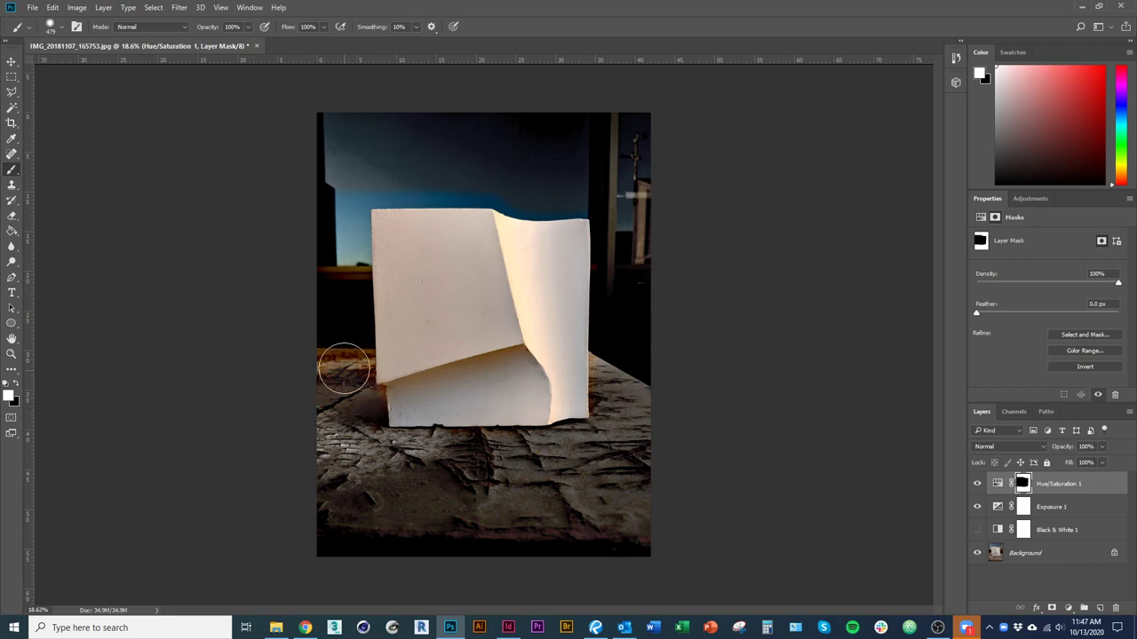
key("alt+Tab")
key("Escape")
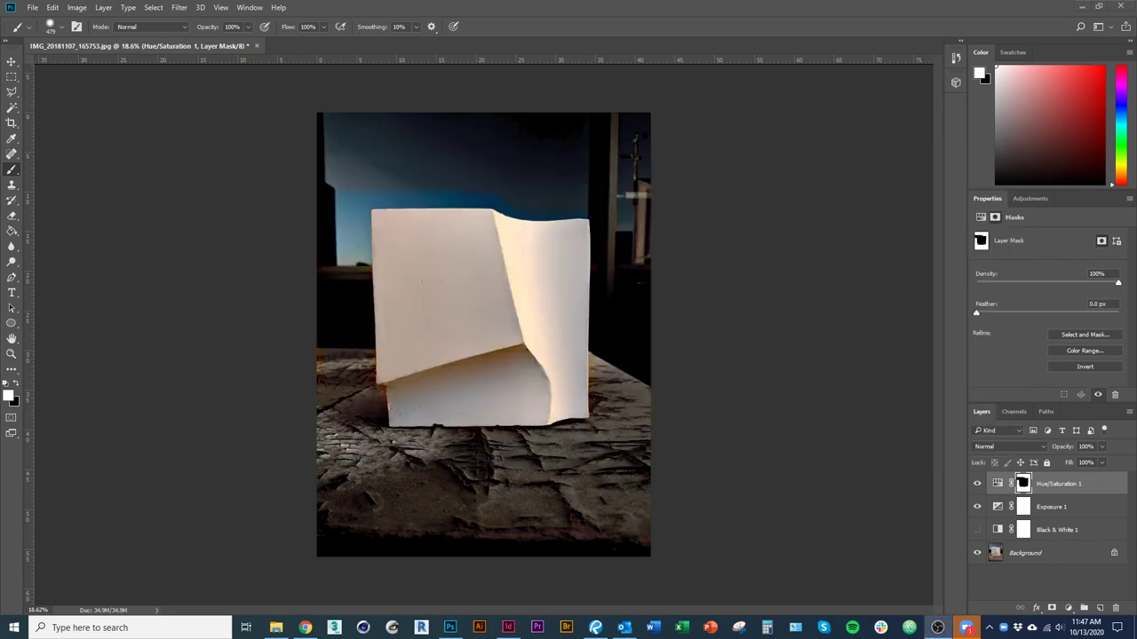
left_click(346, 432)
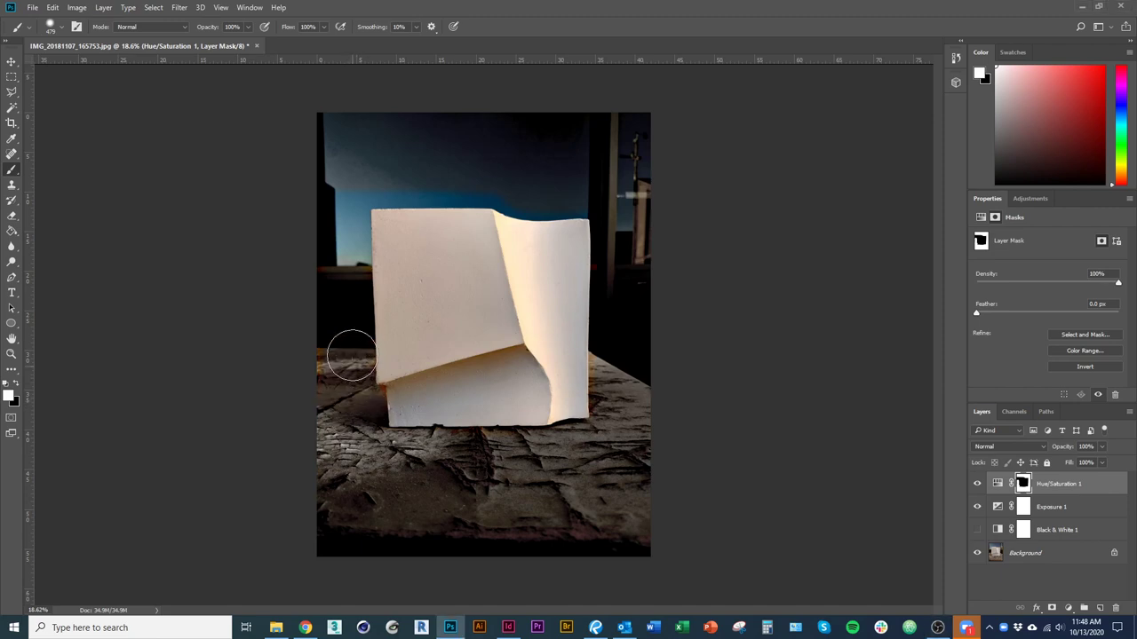
mouse_move(337, 262)
left_mouse_down()
mouse_move(338, 213)
mouse_move(341, 297)
mouse_move(349, 184)
mouse_move(508, 181)
mouse_move(581, 202)
left_mouse_up()
mouse_move(601, 457)
left_mouse_down()
mouse_move(573, 444)
mouse_move(627, 424)
mouse_move(611, 416)
mouse_move(620, 334)
left_mouse_up()
mouse_move(537, 490)
left_mouse_down()
mouse_move(374, 449)
mouse_move(366, 401)
left_mouse_up()
Raise the Exposure 1 offset to -0.1042.
key("ctrl+plus")
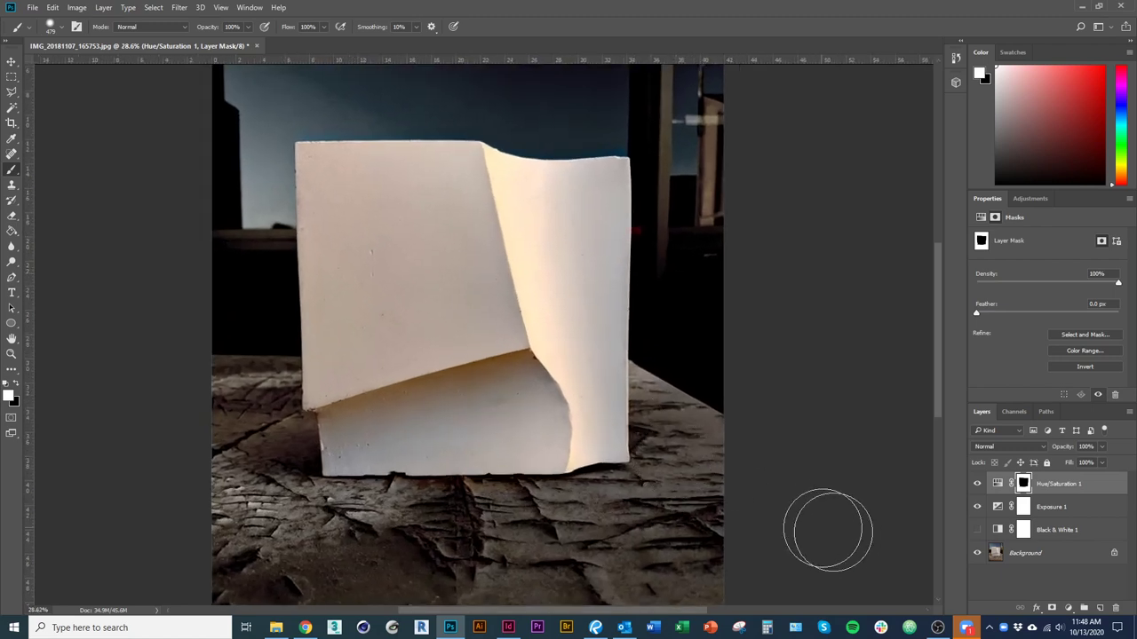
left_click(1053, 508)
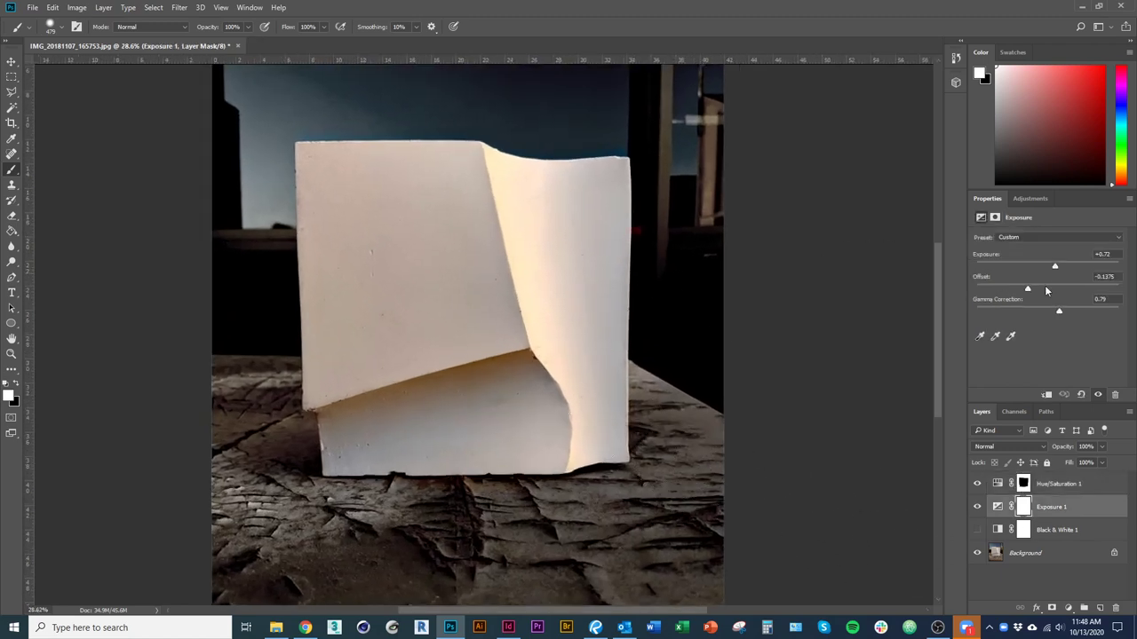
left_click_drag(1031, 290, 1033, 291)
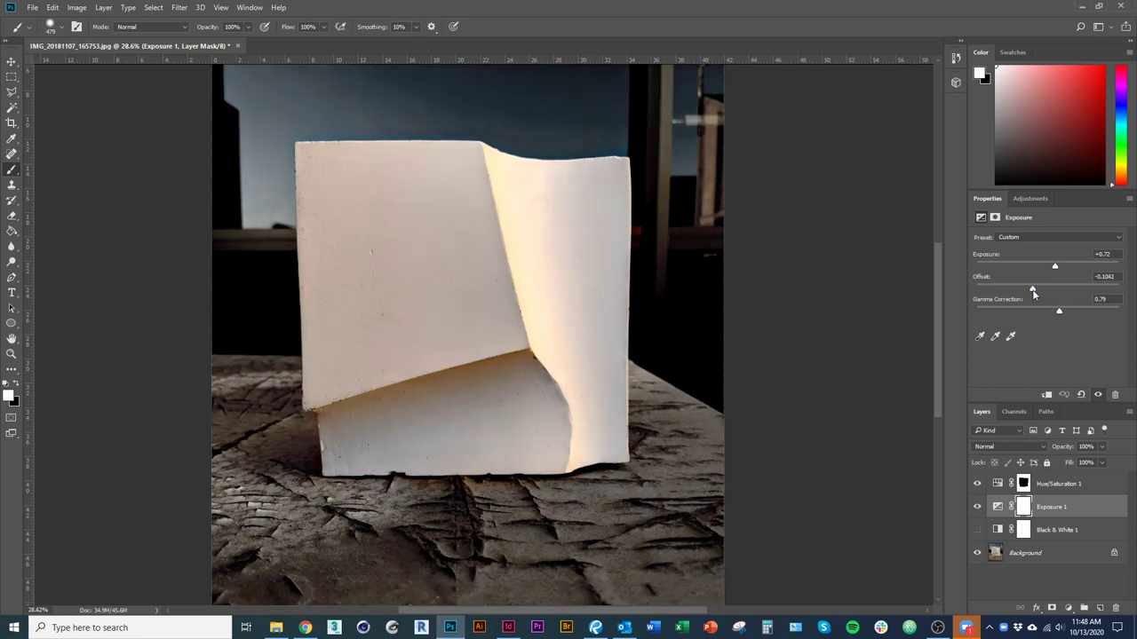
Lower exposure to +0.63 and add a Color Balance adjustment layer.
left_click_drag(1056, 272, 1058, 271)
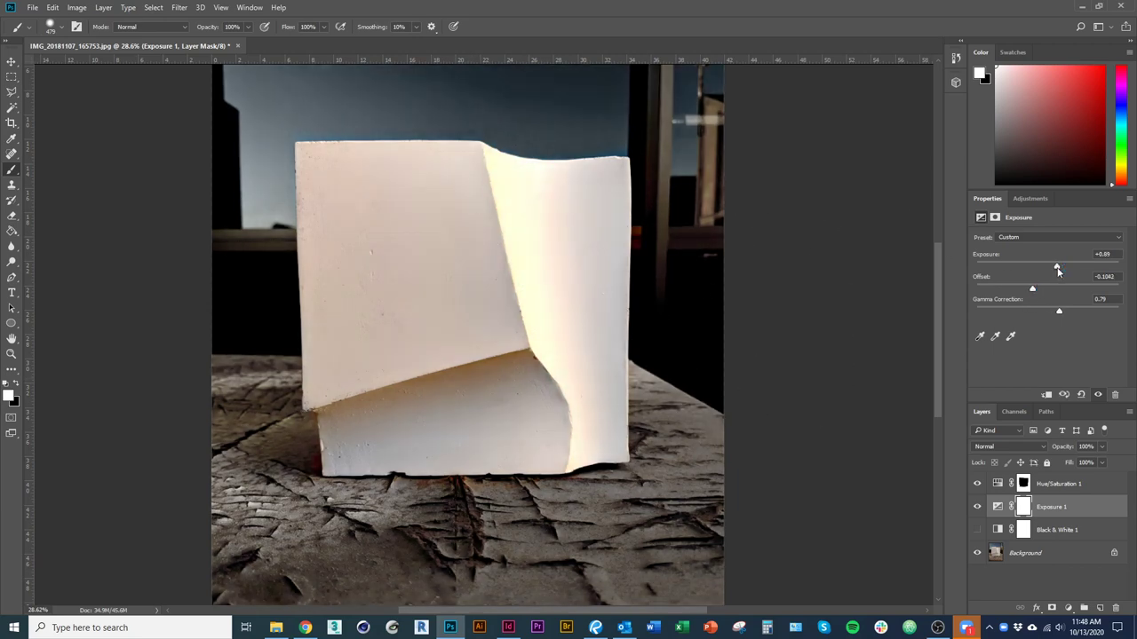
left_click(1070, 607)
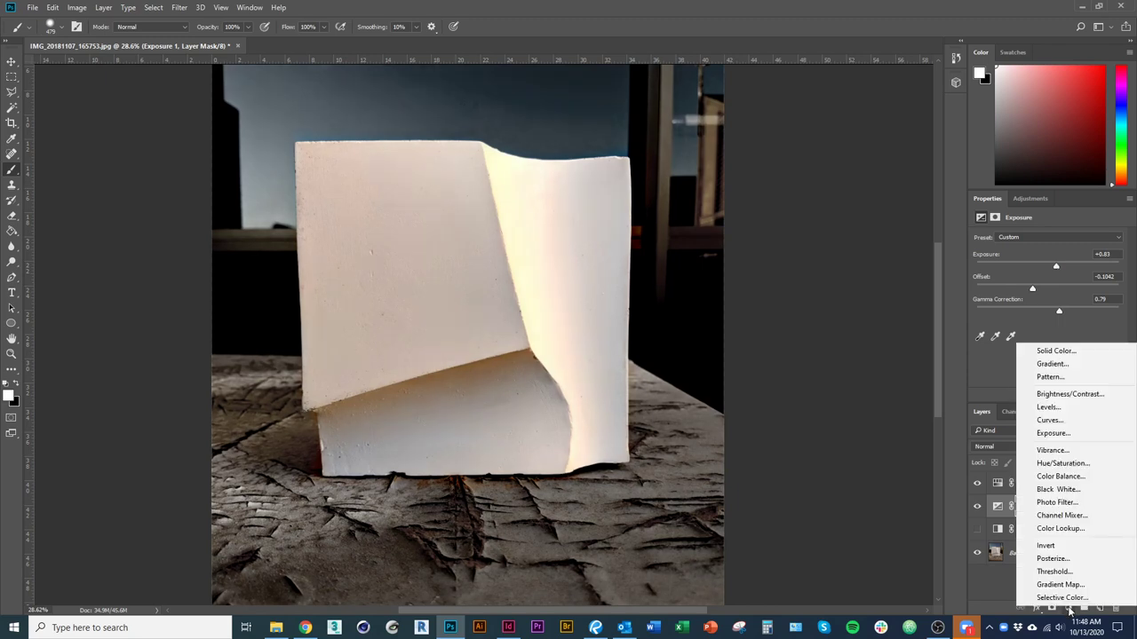
left_click(1091, 406)
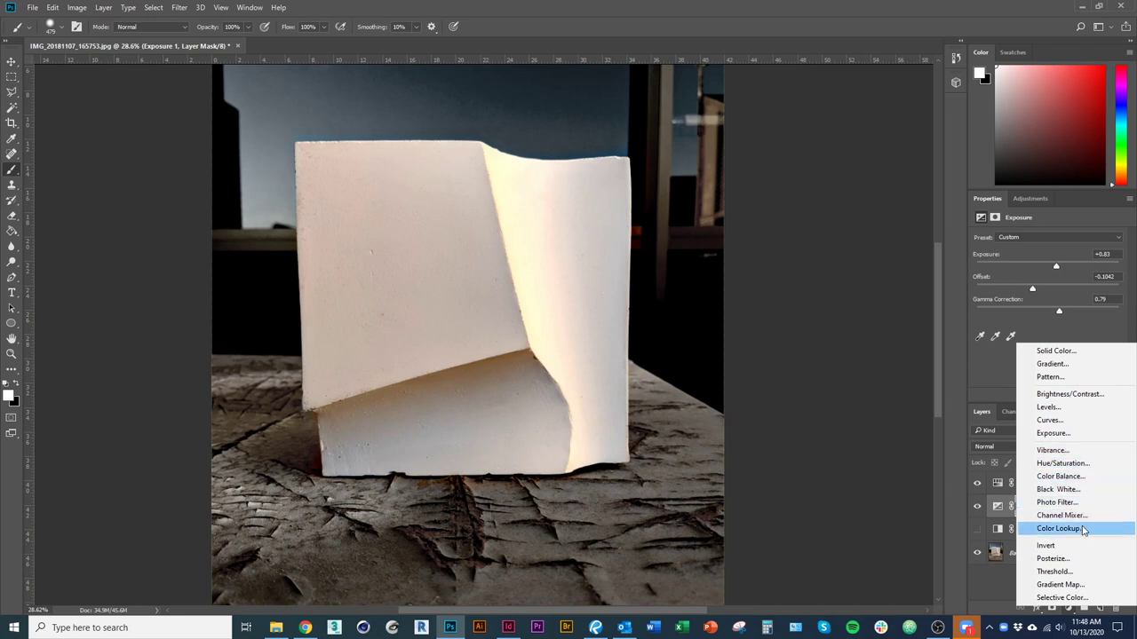
left_click(1059, 476)
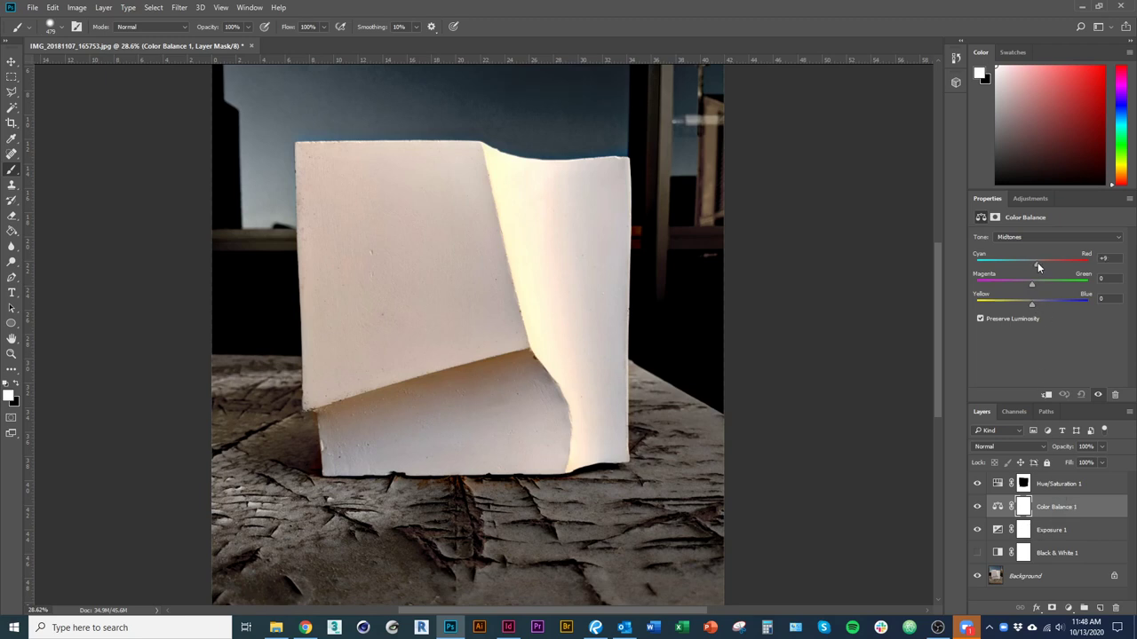
Set Color Balance midtones to -9, -4 and +2, comparing with the layer hidden.
left_click_drag(1019, 268, 1051, 264)
left_click_drag(1033, 282, 1023, 287)
left_click_drag(1027, 264, 1026, 270)
scroll(435, 315, "down", 2)
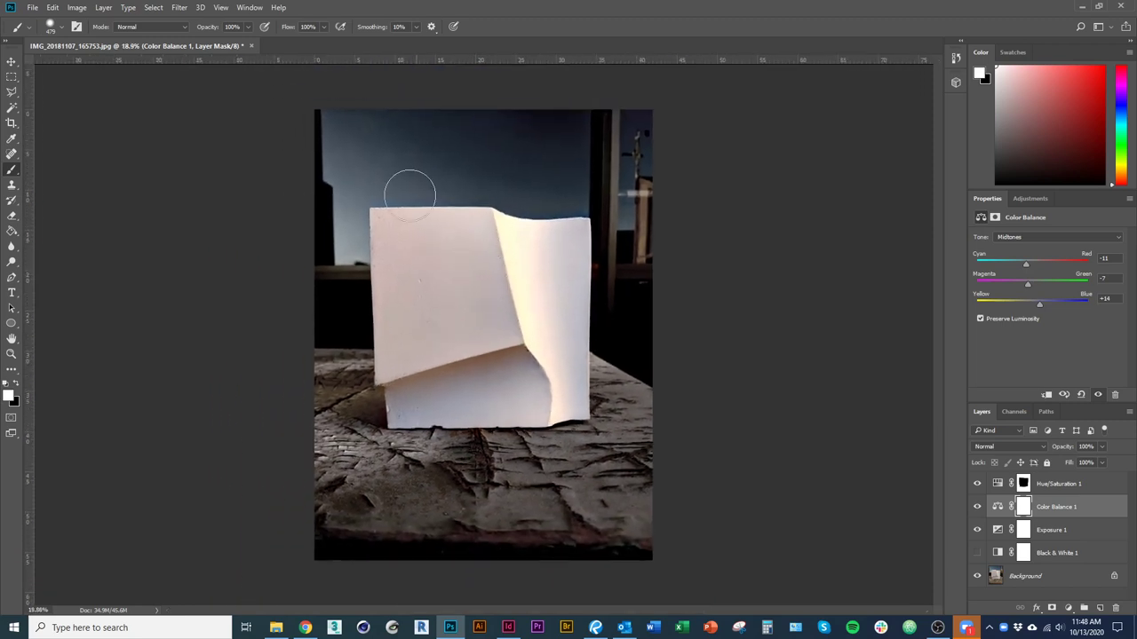
left_click_drag(1030, 286, 1024, 288)
left_click(978, 508)
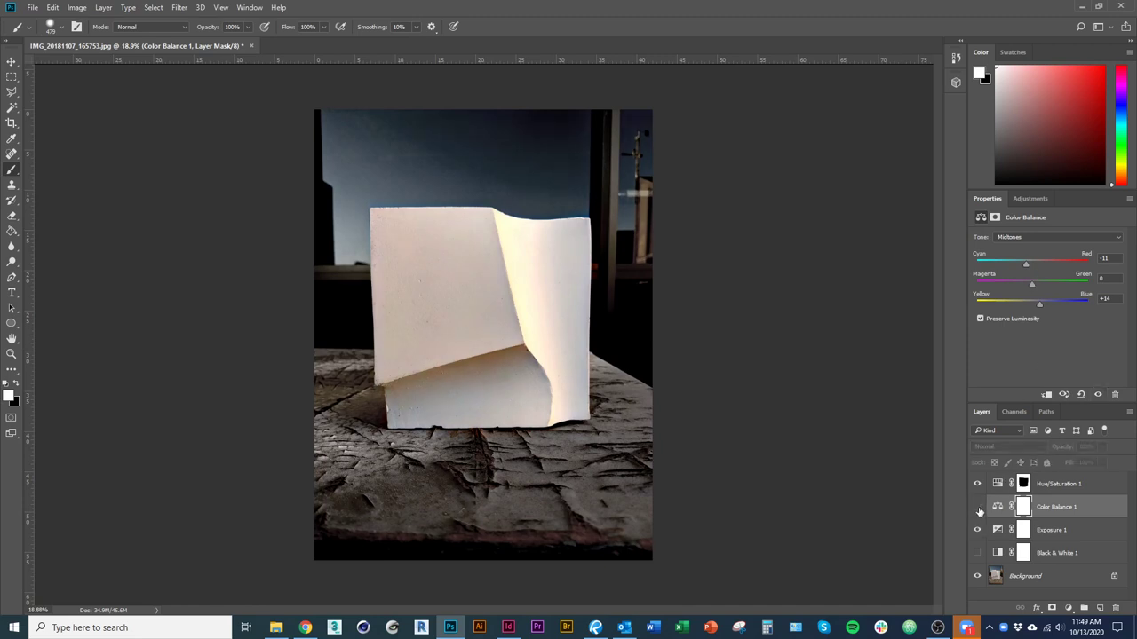
left_click(978, 507)
left_click_drag(1038, 305, 1031, 305)
left_click(976, 506)
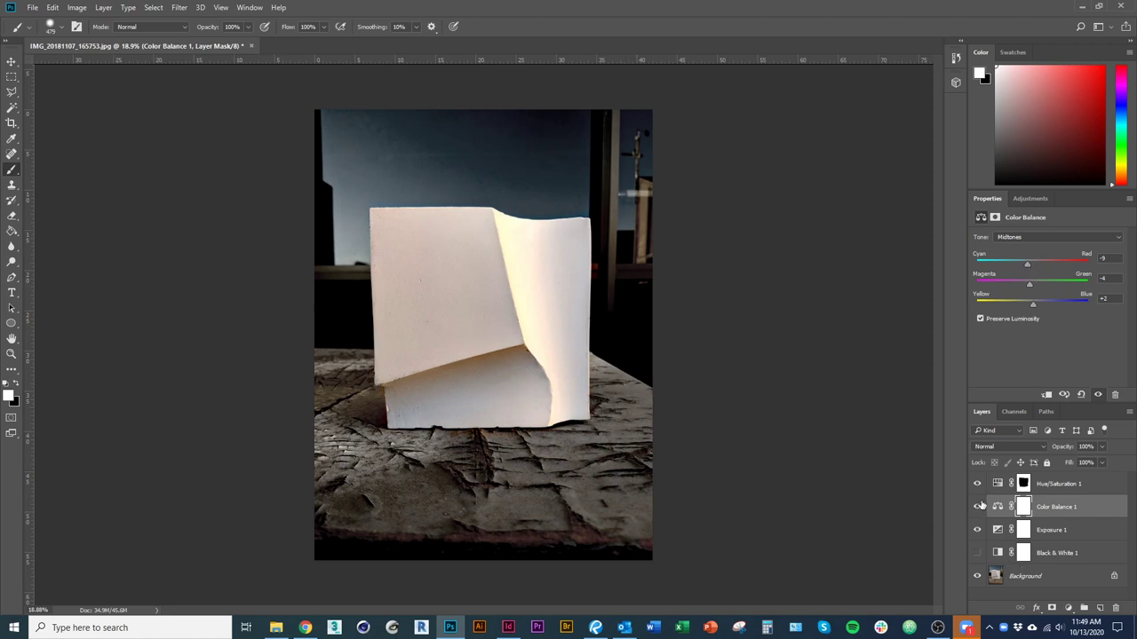
scroll(527, 391, "up", 2, "alt")
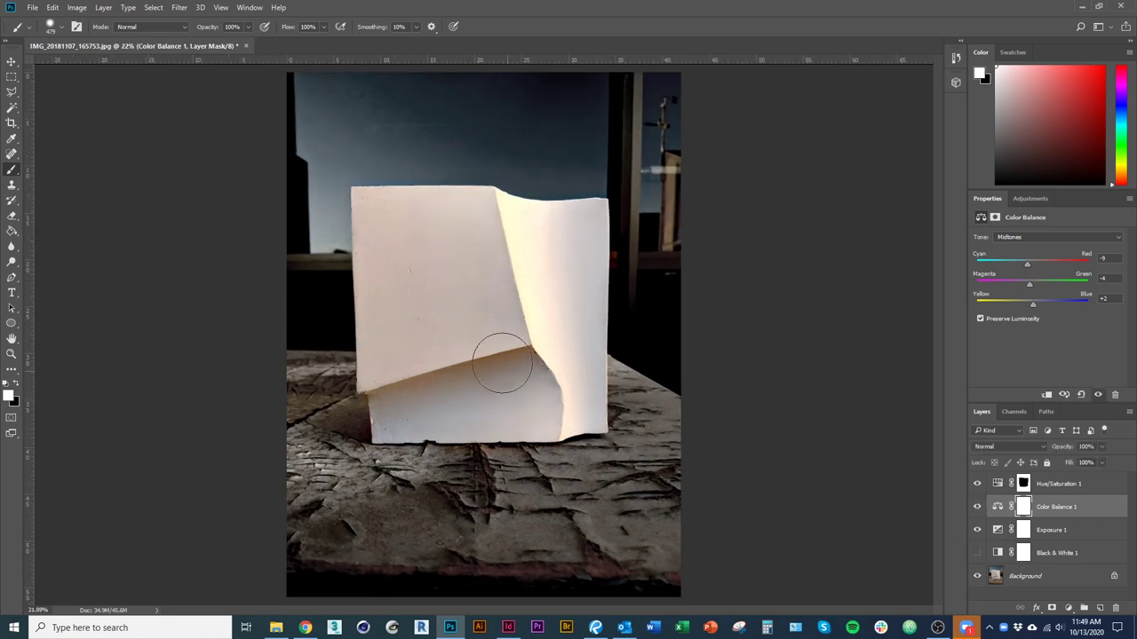
key("v")
scroll(482, 302, "down", 2)
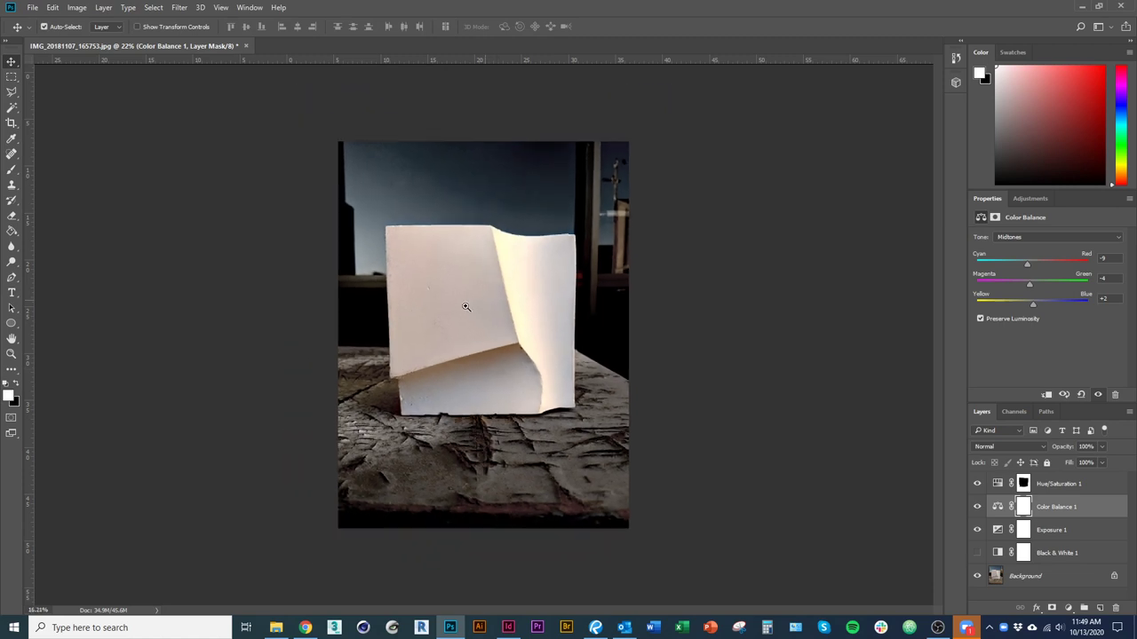
Save the layered document as a Photoshop PSD file.
left_click(33, 8)
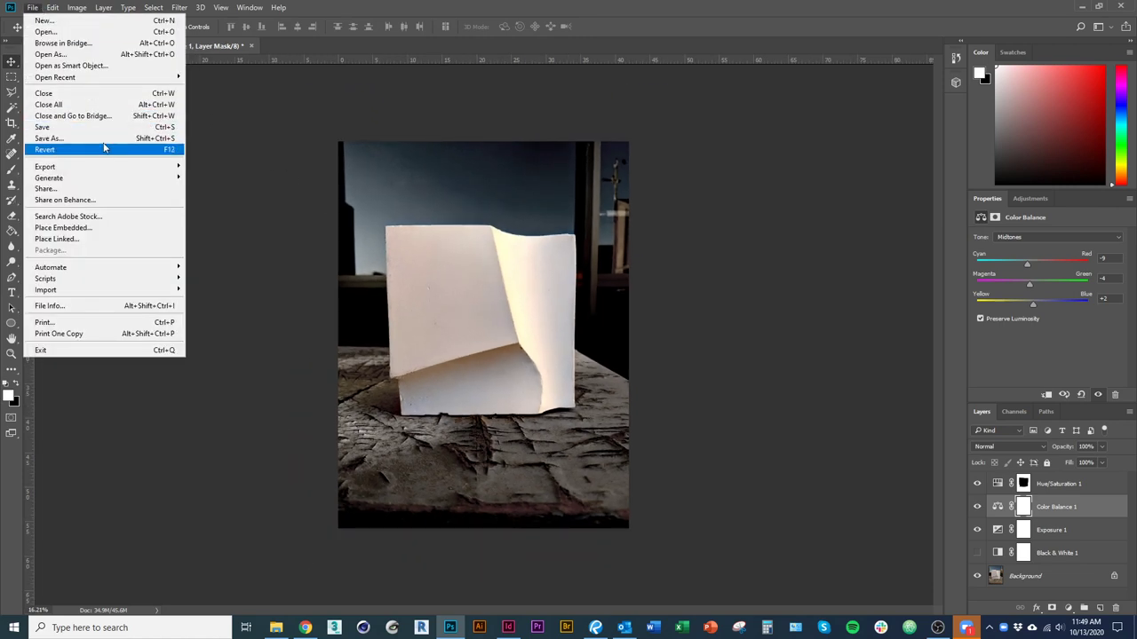
left_click(98, 149)
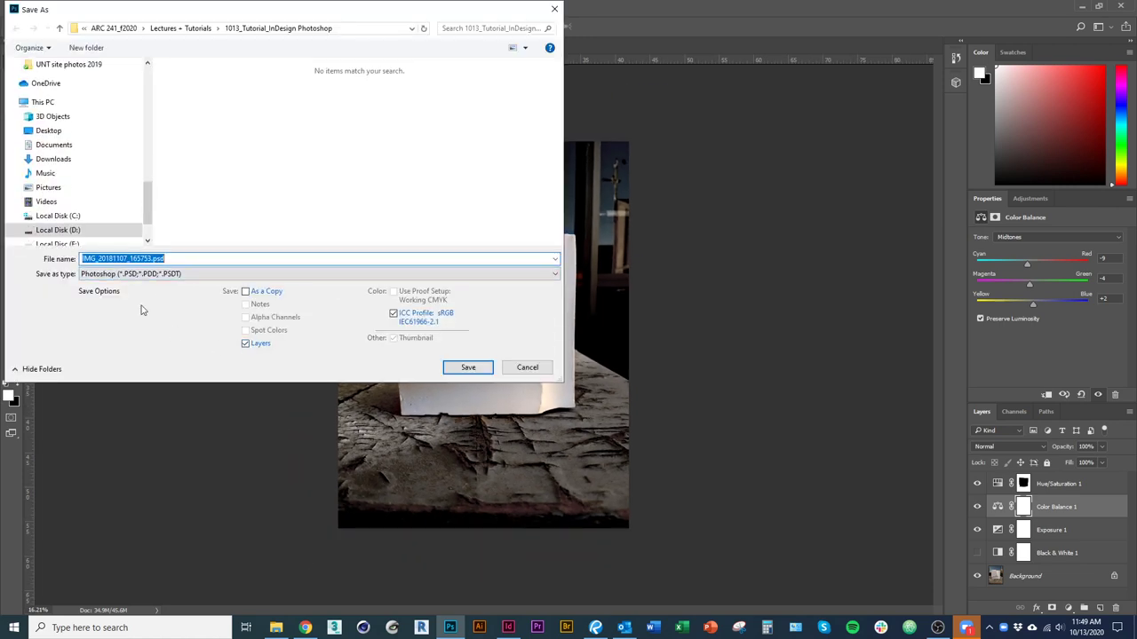
left_click(470, 366)
left_click(630, 225)
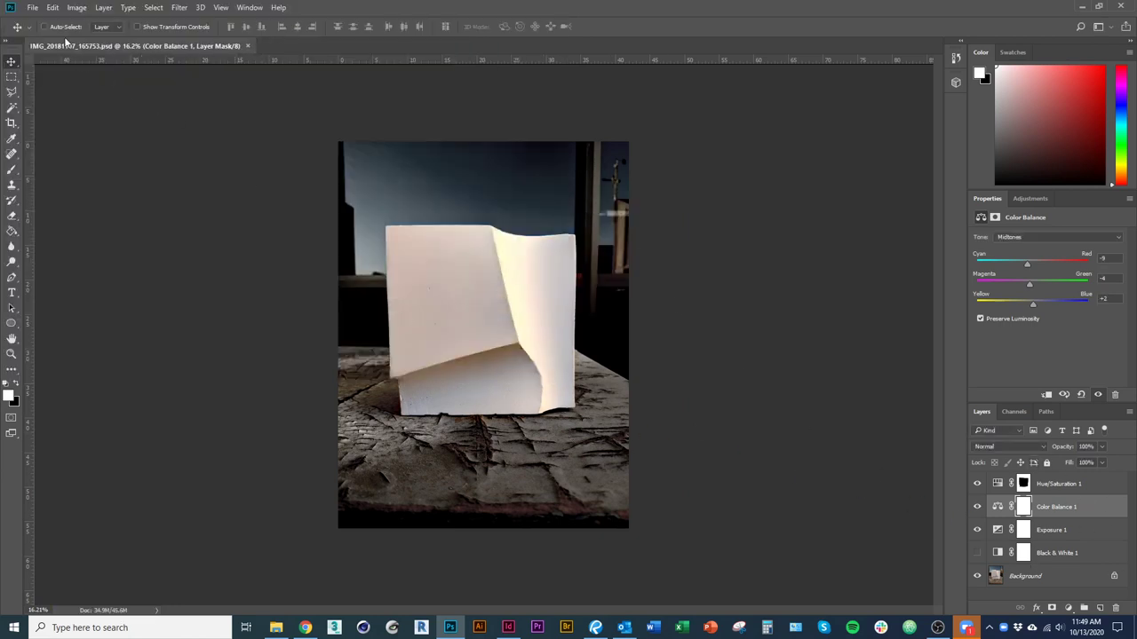
Save a JPEG copy with '_edited' added to its name, then open IMG_20181107_170111.jpg.
left_click(31, 8)
left_click(147, 142)
left_click(190, 275)
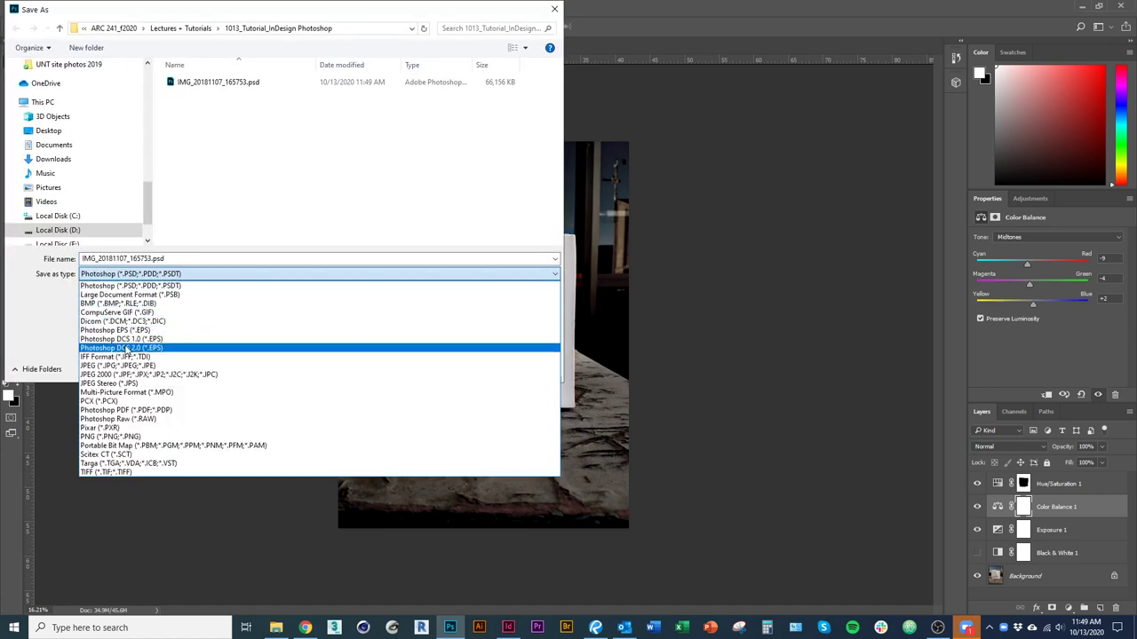
left_click(131, 368)
left_click(467, 369)
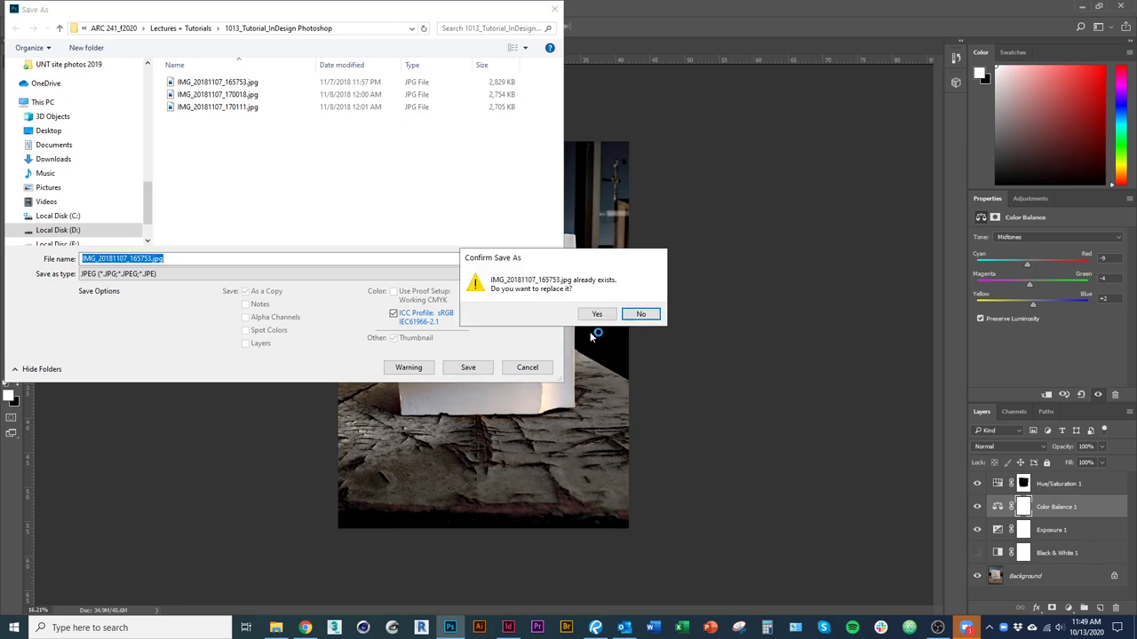
left_click(642, 315)
left_click(152, 258)
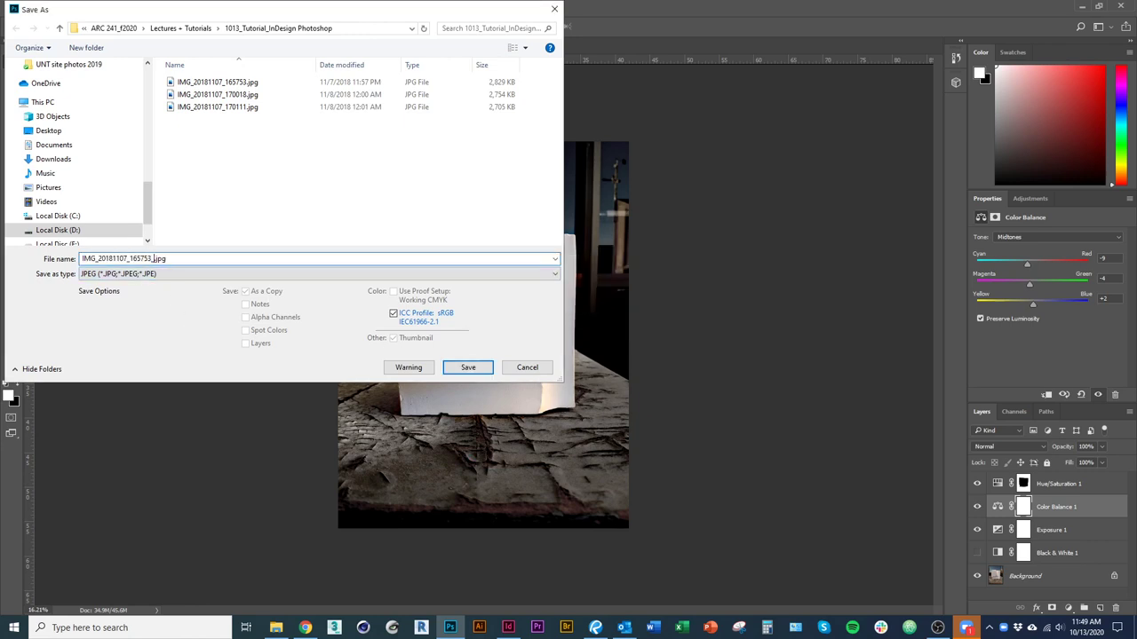
type("_edited")
key("Return")
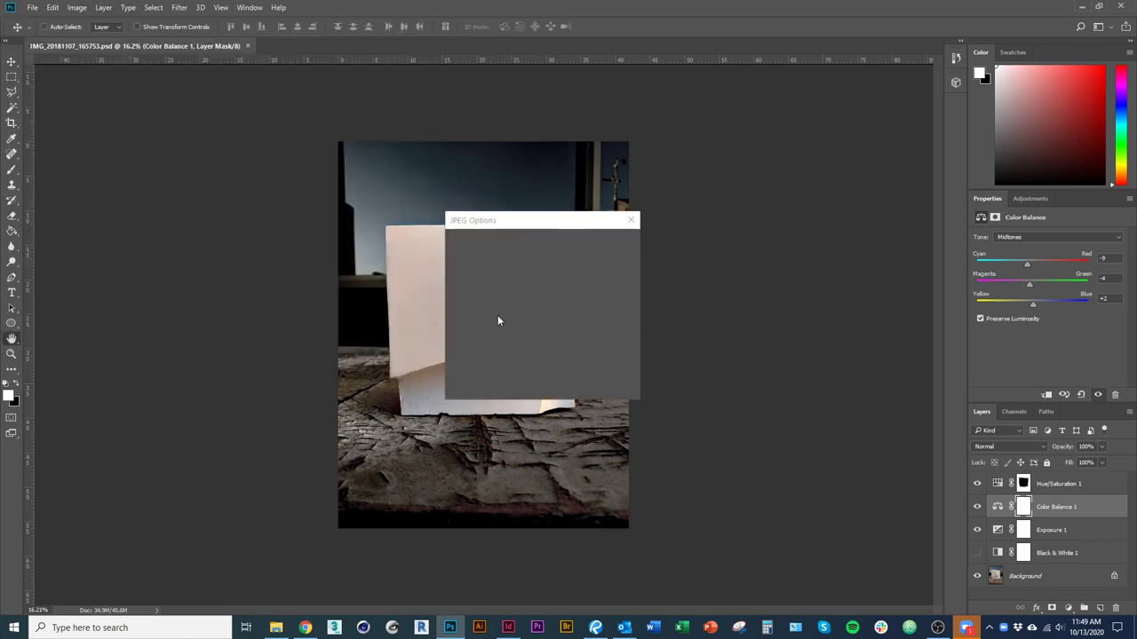
left_click(609, 243)
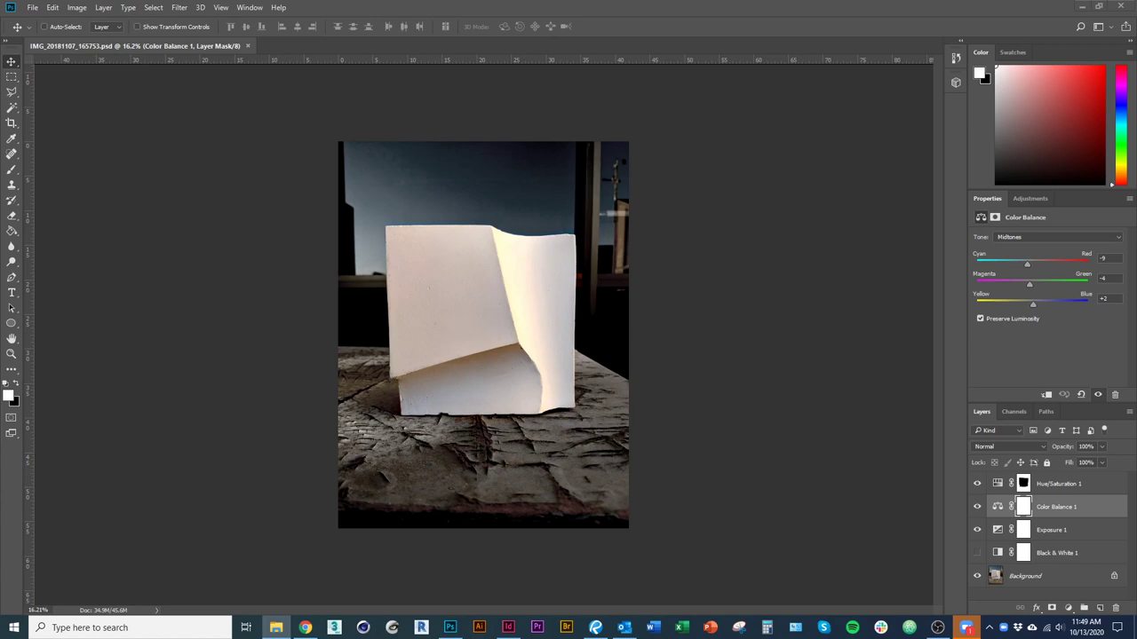
left_click_drag(0, 124, 348, 63)
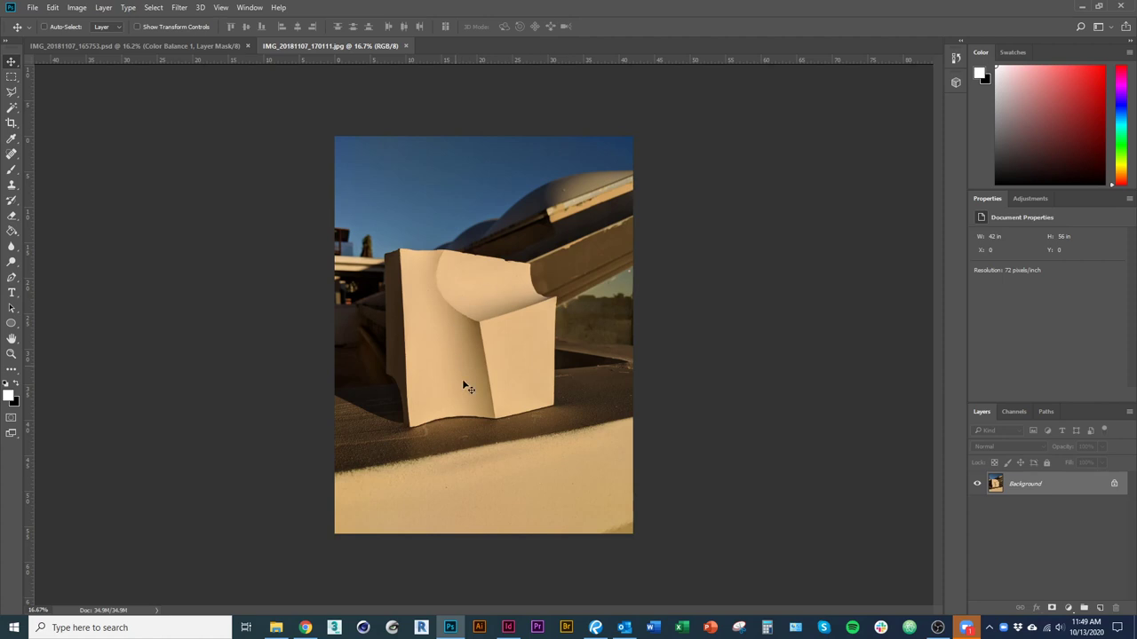
Open IMG_20181107_170018.jpg as another document, then return to the 170111 photo.
scroll(521, 337, "up", 5)
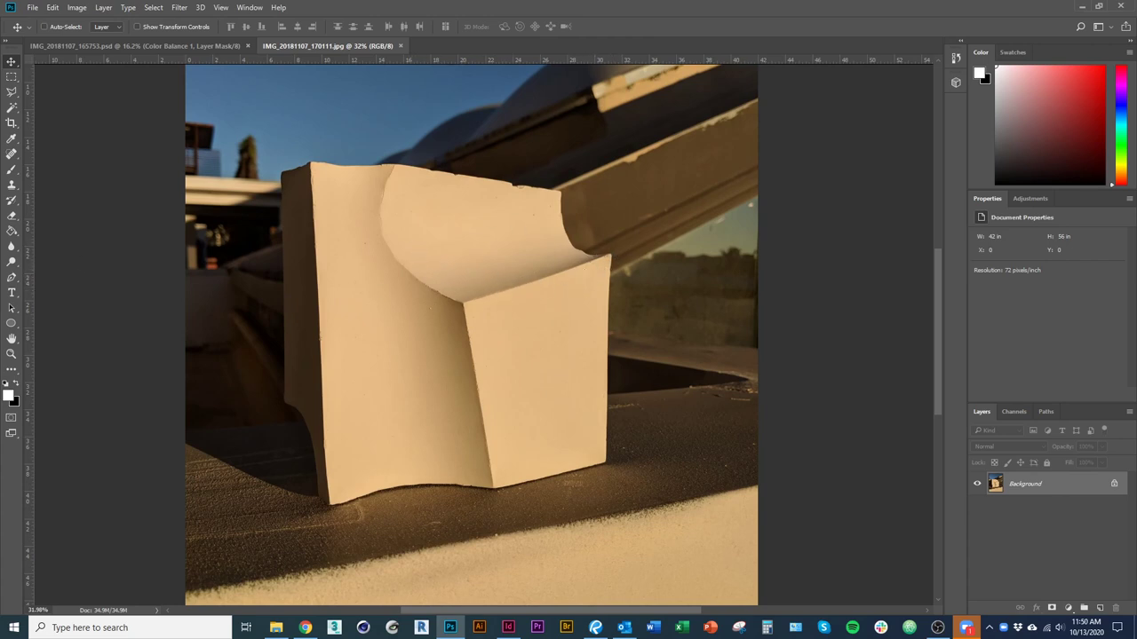
left_click(276, 627)
left_click_drag(470, 2, 498, 39)
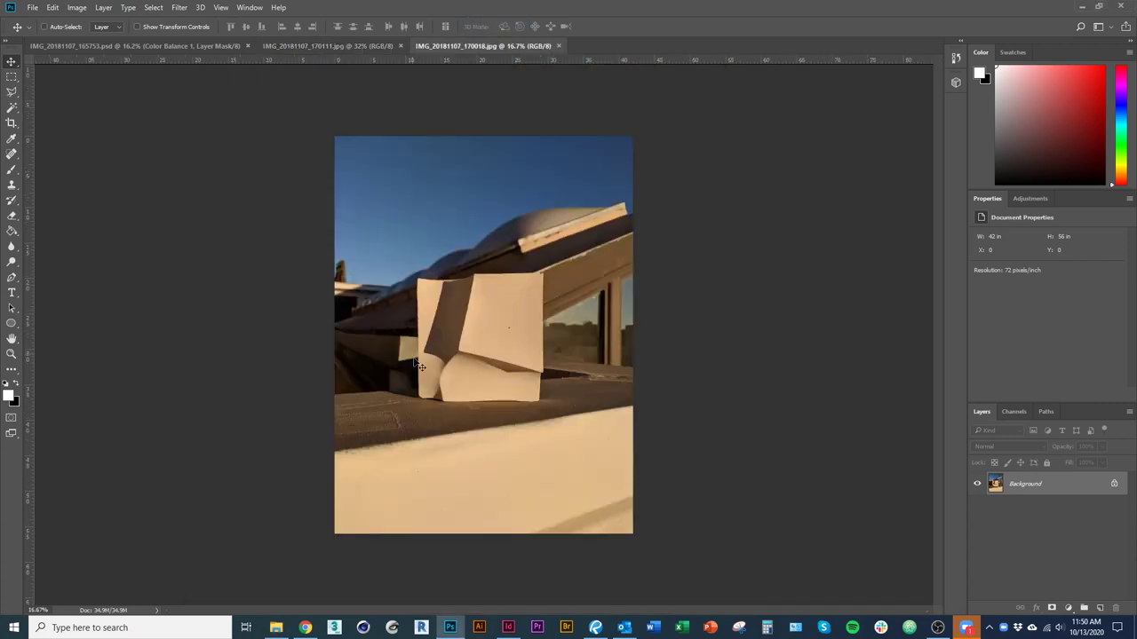
left_click_drag(467, 354, 508, 359)
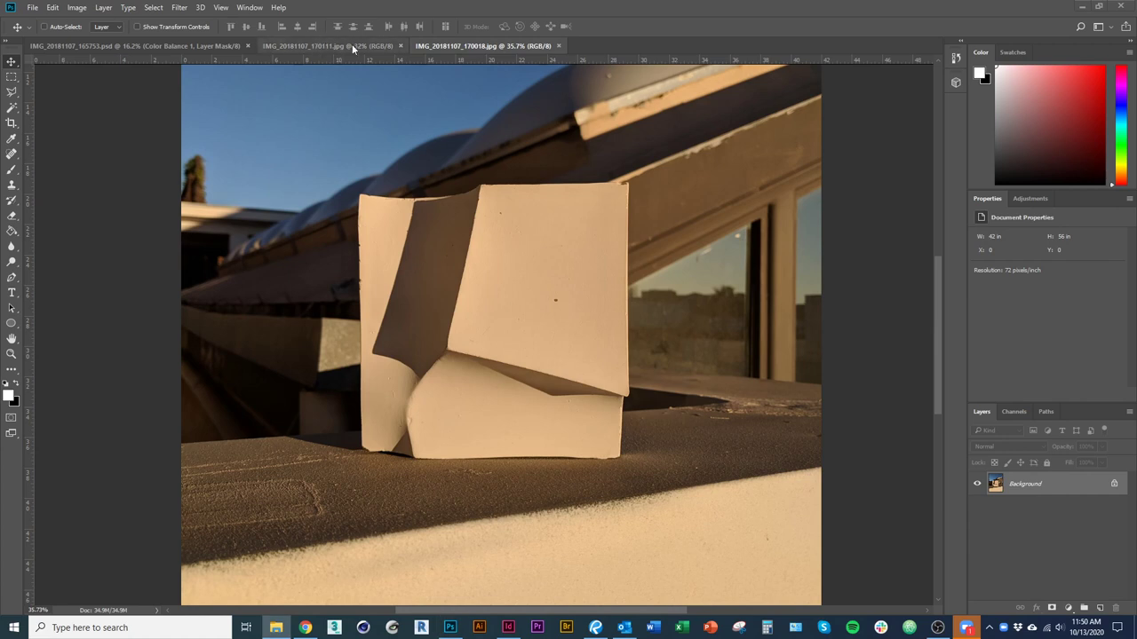
left_click(322, 46)
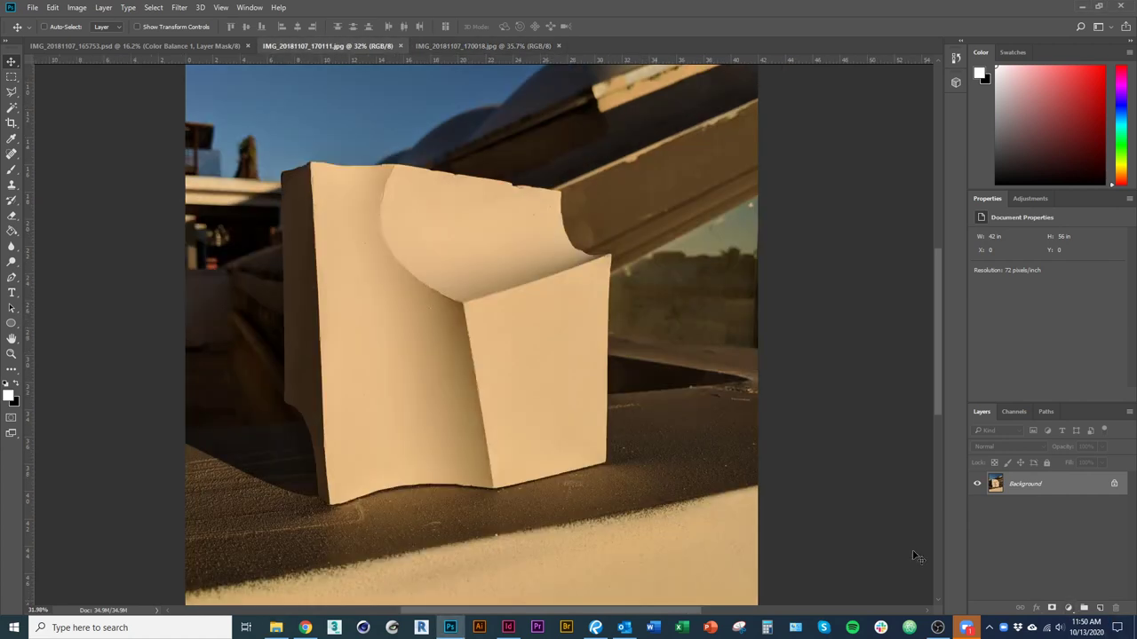
Add an Exposure adjustment layer to the current cube photo and raise its exposure to brighten it.
left_click(1069, 608)
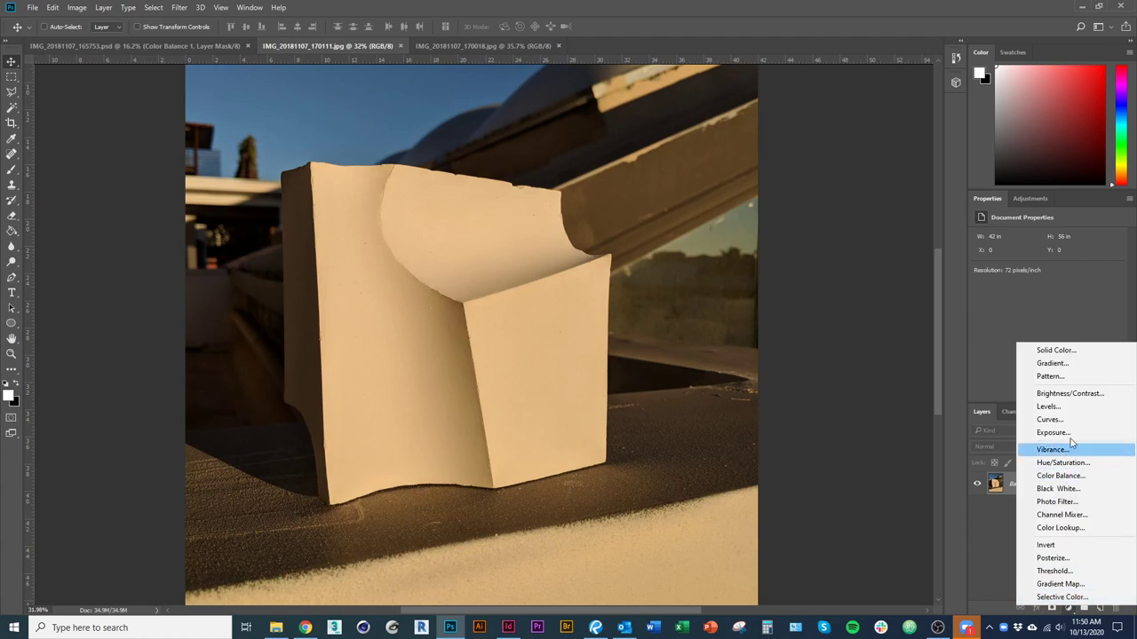
left_click(1057, 430)
left_click_drag(1049, 268, 1053, 268)
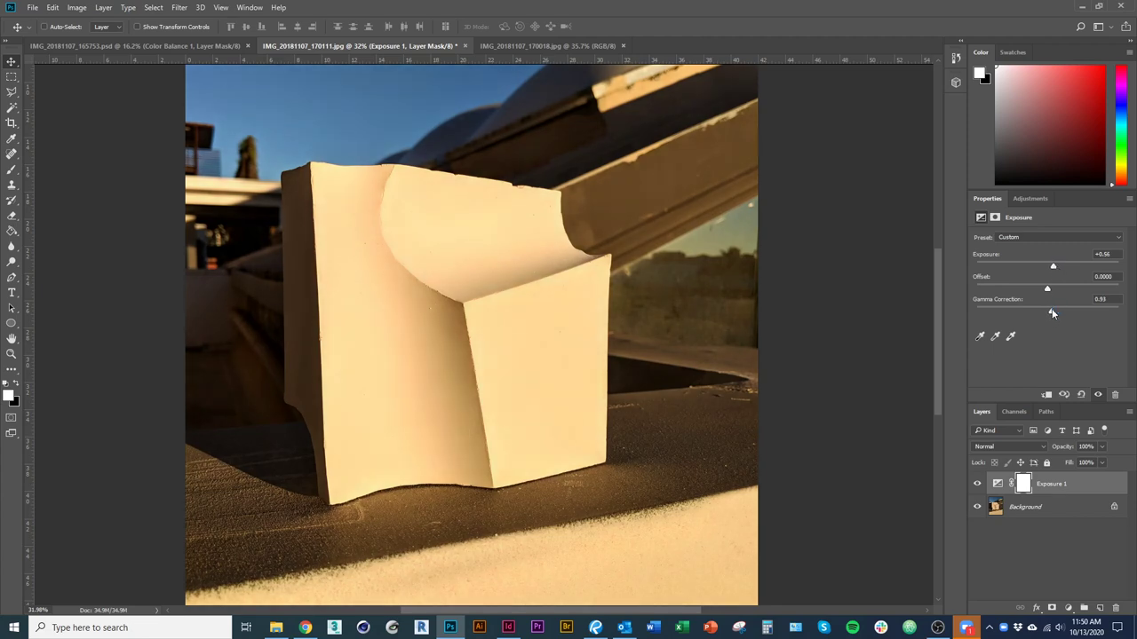
left_click_drag(540, 333, 386, 300)
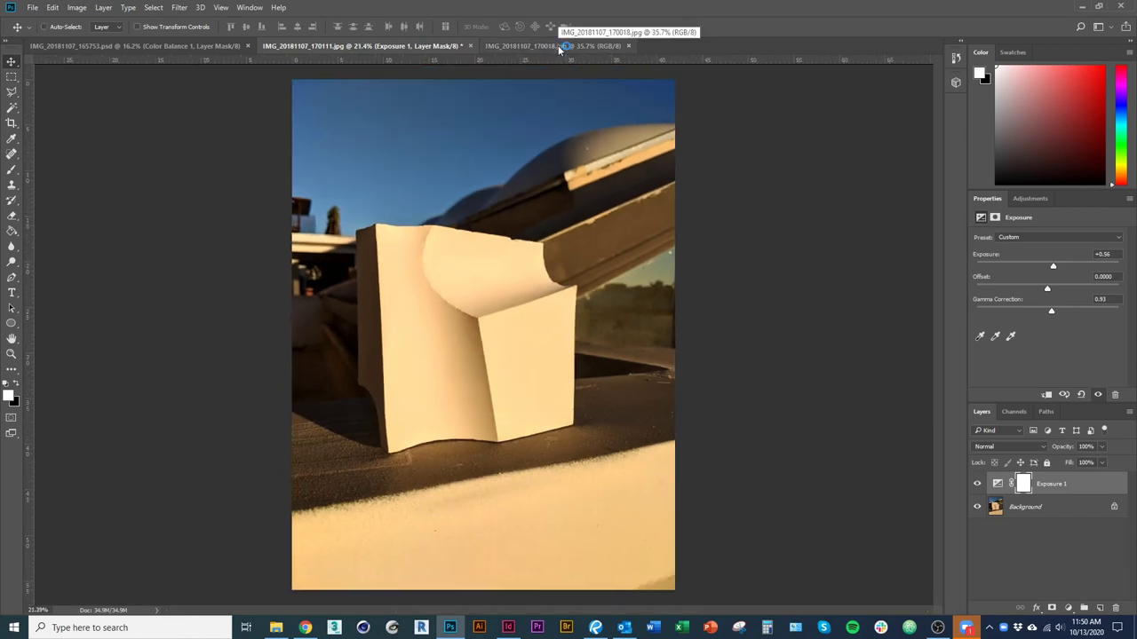
Brighten IMG_20181107_170018.jpg with its own Exposure adjustment layer, raising the exposure.
left_click(558, 45)
left_click(1083, 607)
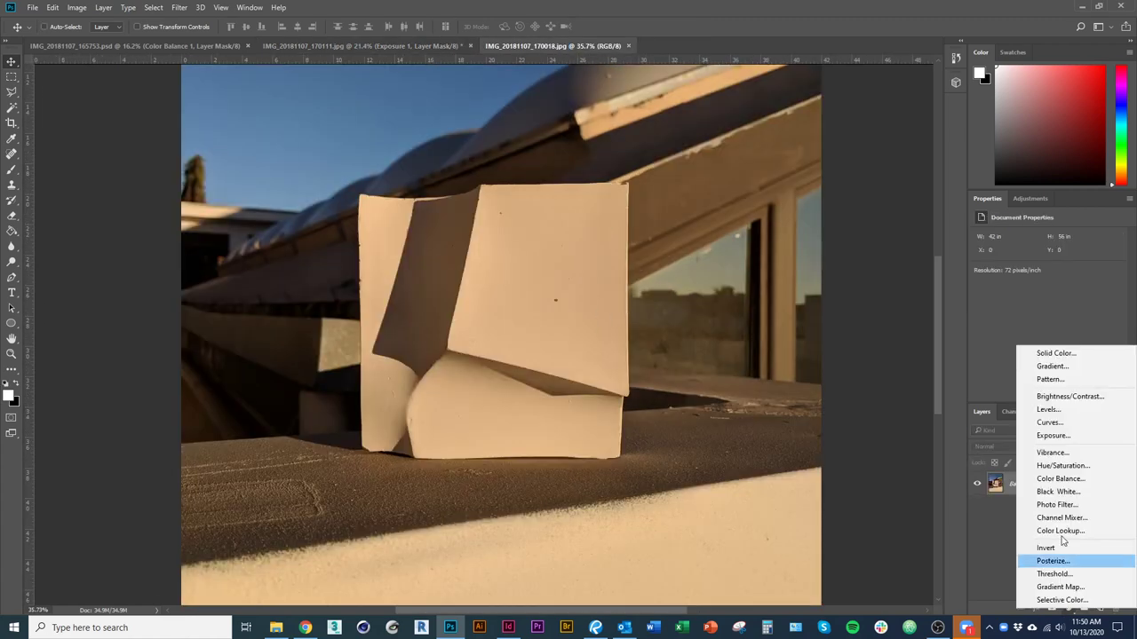
left_click(1059, 418)
left_click_drag(1048, 269, 1057, 268)
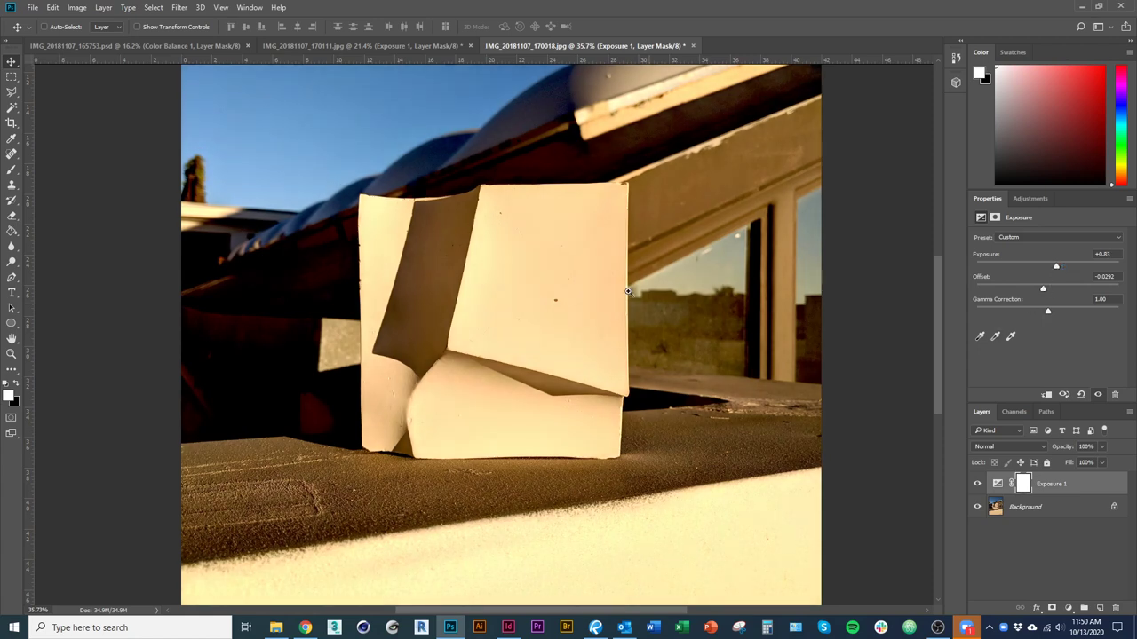
scroll(533, 297, "down", 1)
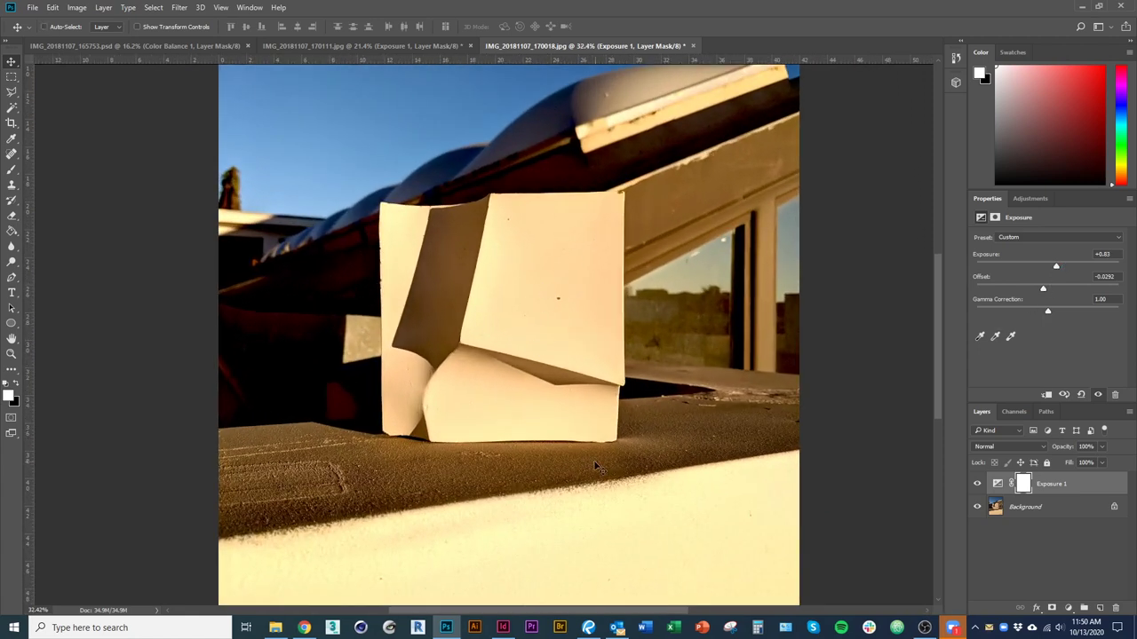
scroll(477, 398, "down", 1)
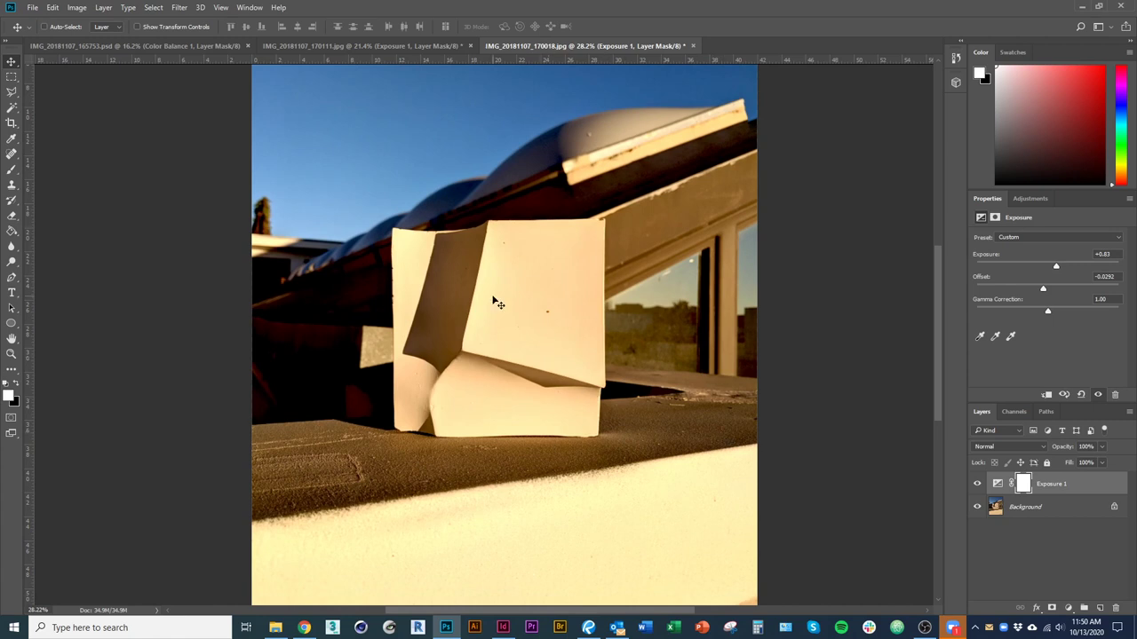
Save IMG_20181107_170018 as the JPEG copy IMG_20181107_170018_edited.jpg.
key("ctrl+shift+s")
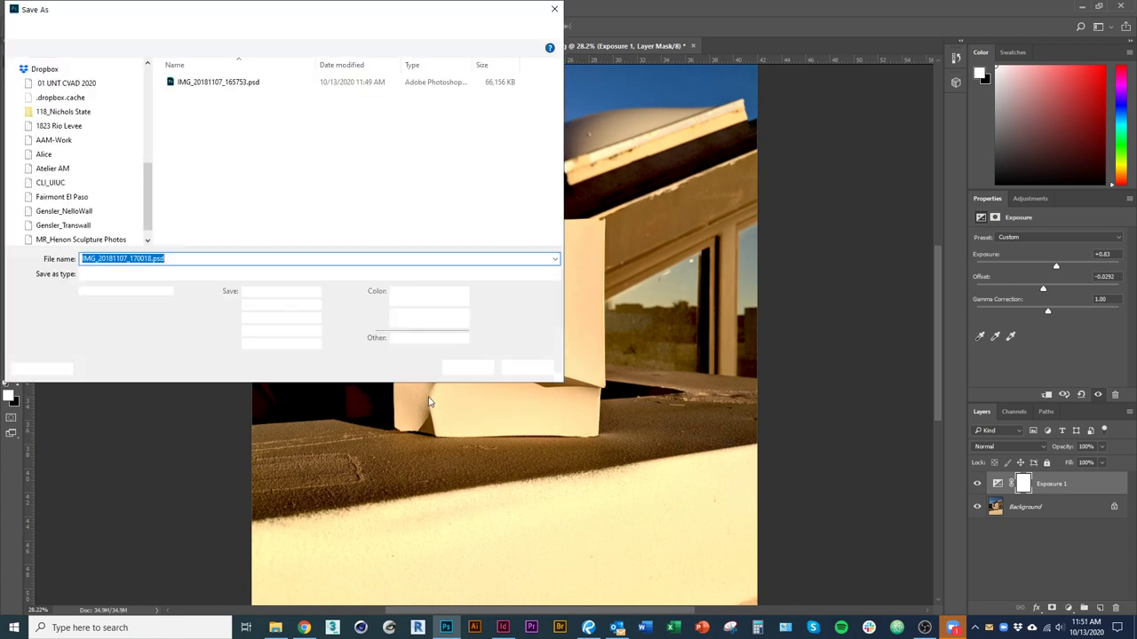
left_click(191, 275)
left_click(121, 367)
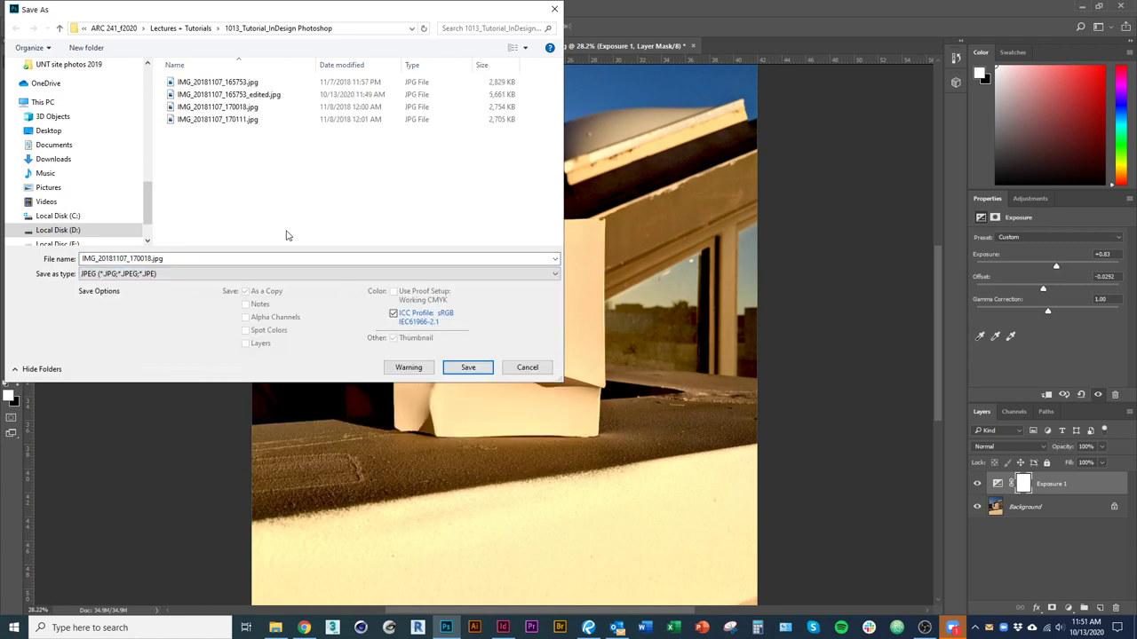
left_click(152, 259)
type("_edited")
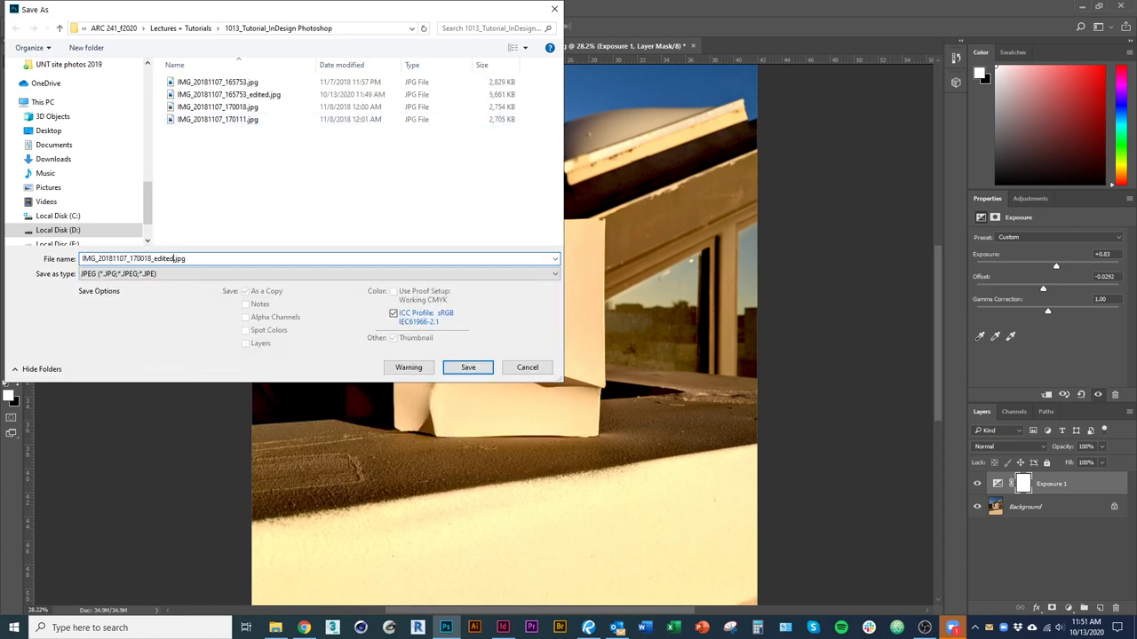
key("Return")
left_click(622, 245)
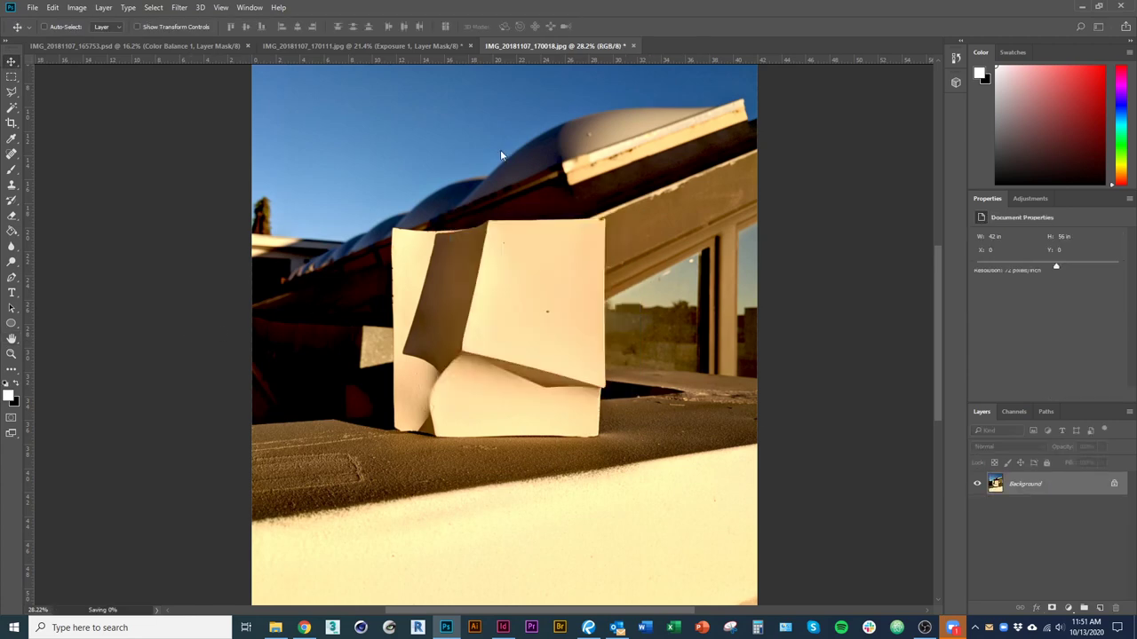
Save IMG_20181107_170111 as an '_edited' JPEG copy, close it, and return to InDesign.
left_click(424, 46)
key("v")
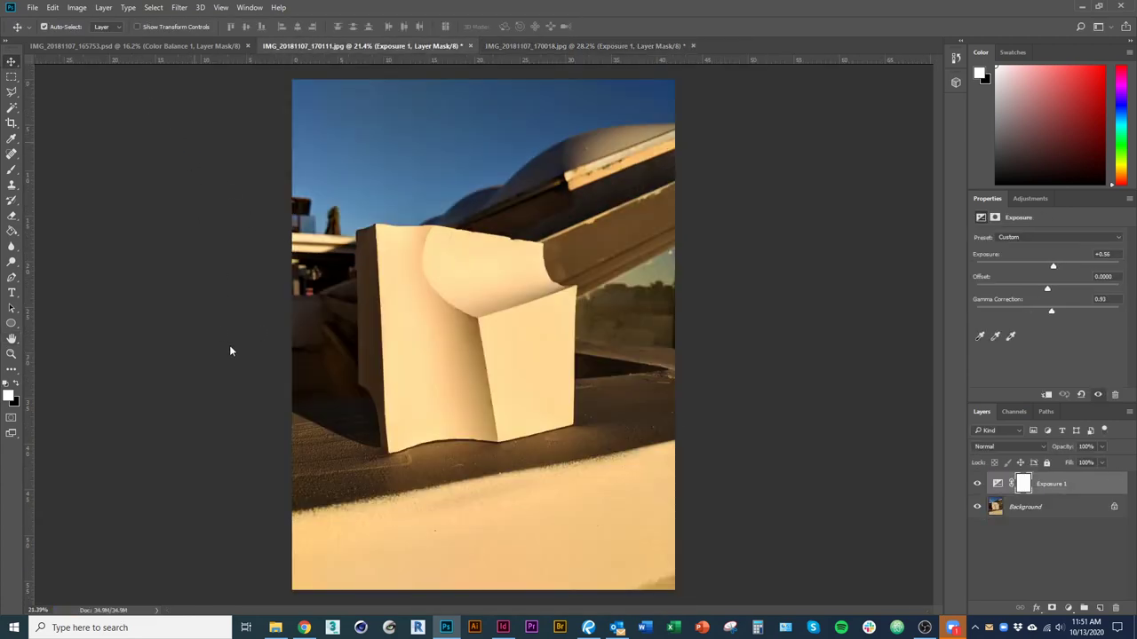
key("ctrl+shift+s")
left_click(177, 273)
left_click(133, 365)
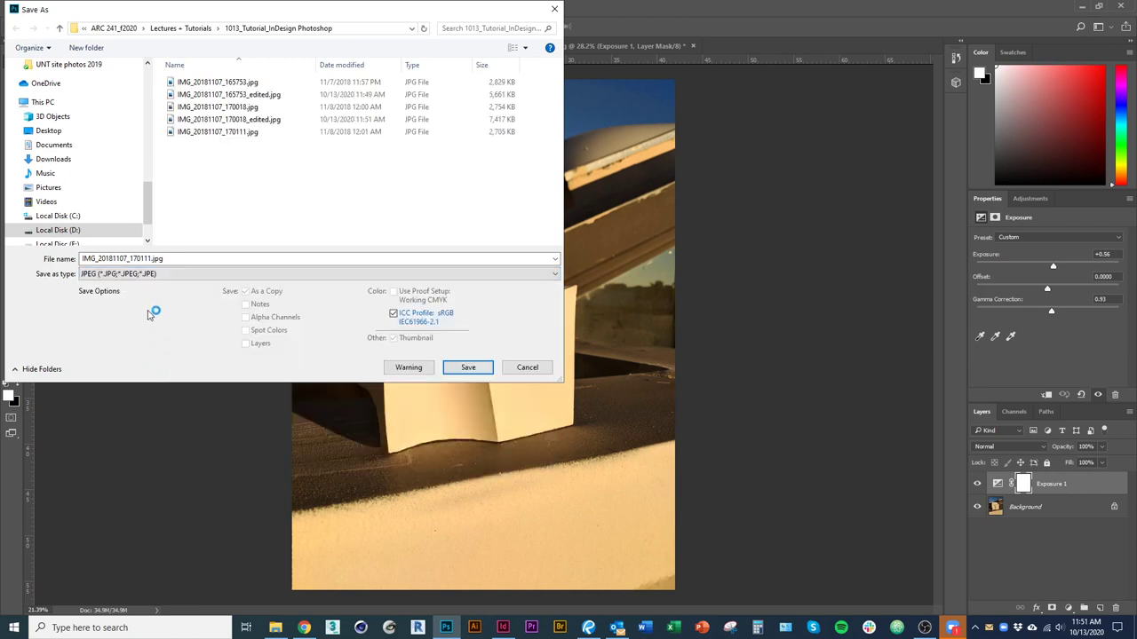
left_click(154, 258)
type("_ed")
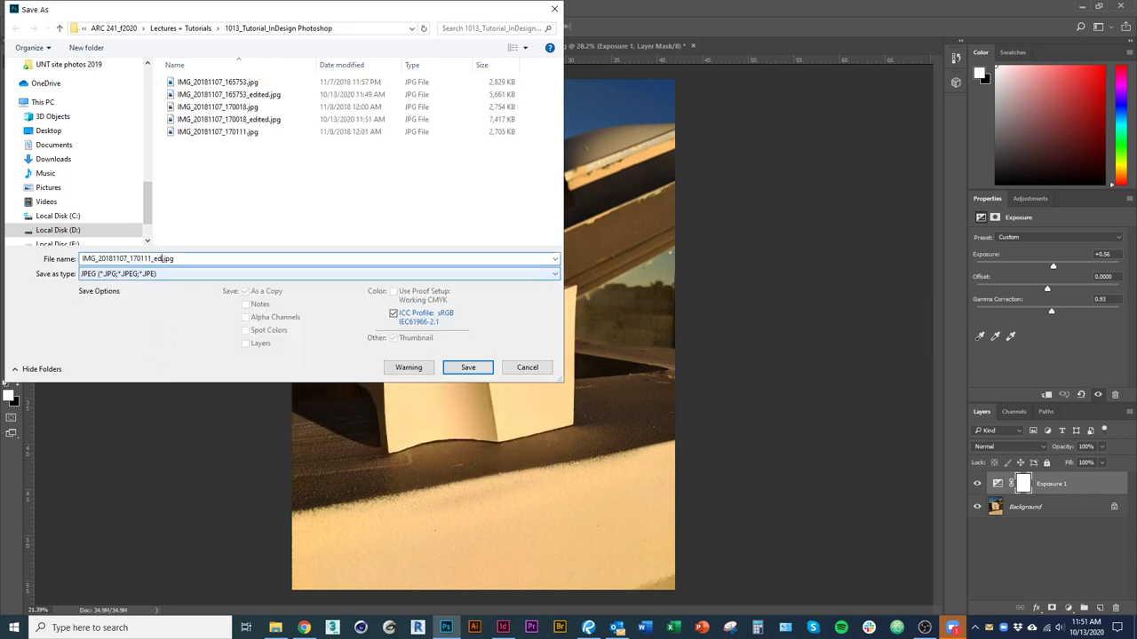
key("Return")
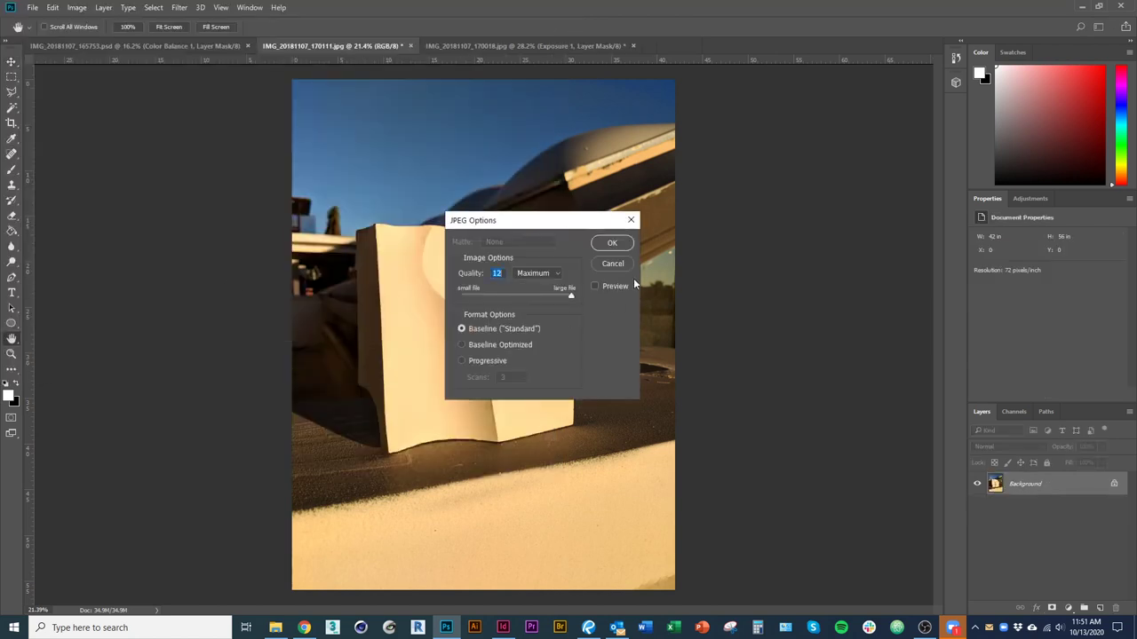
left_click(613, 245)
key("ctrl+w")
left_click(503, 628)
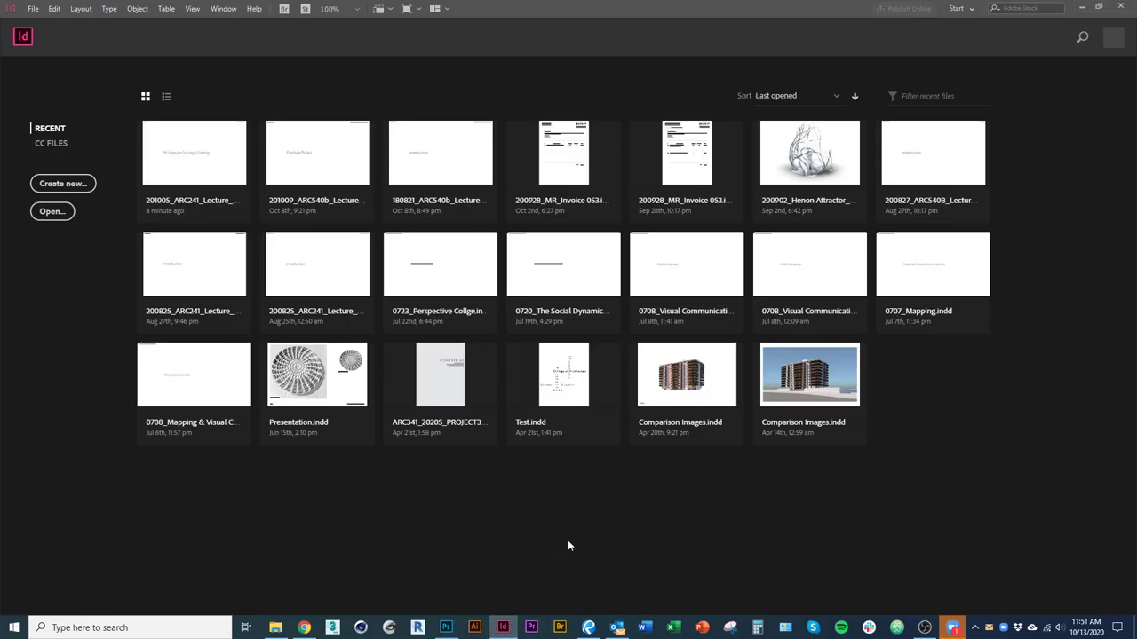
Start a new Print document with the Tabloid preset, measured in inches.
left_click(62, 184)
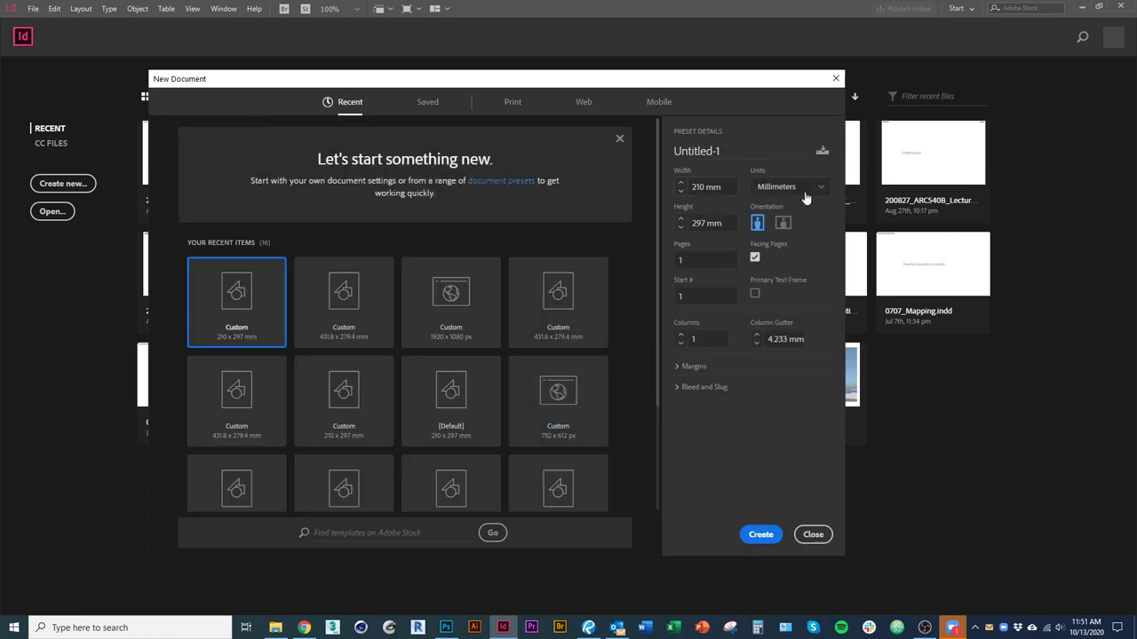
left_click(808, 196)
left_click(792, 246)
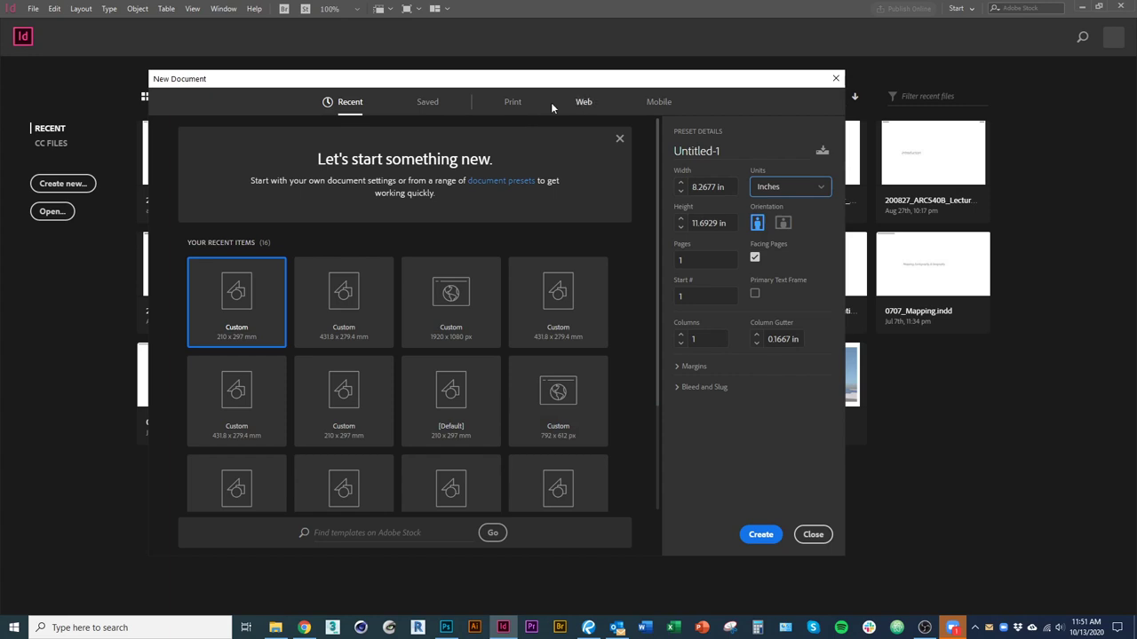
left_click(512, 102)
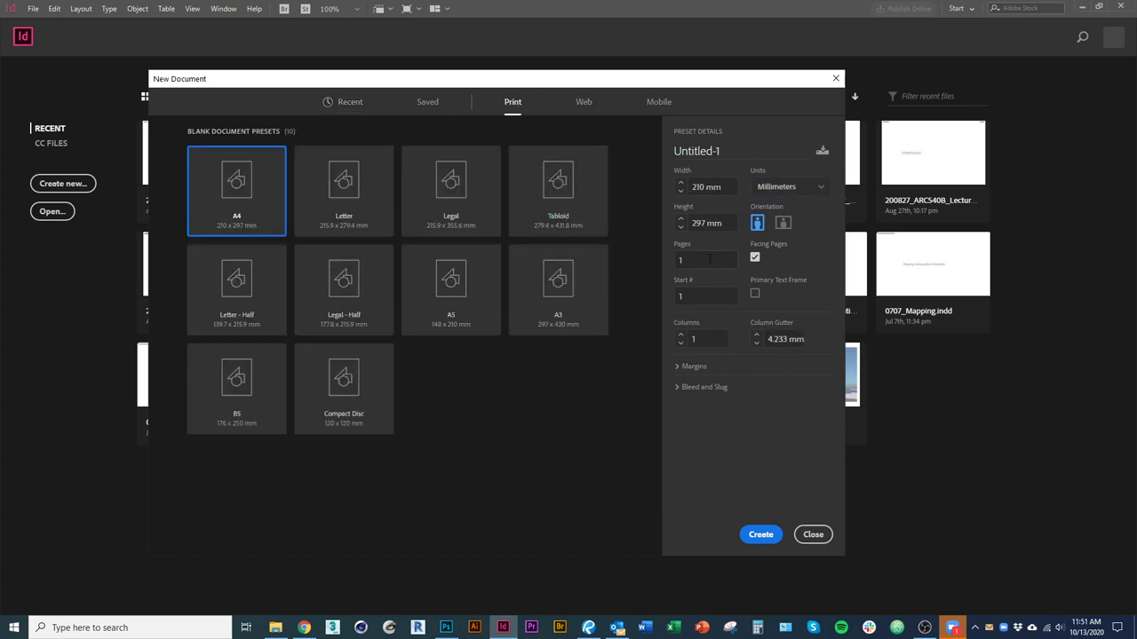
left_click(753, 188)
left_click(792, 249)
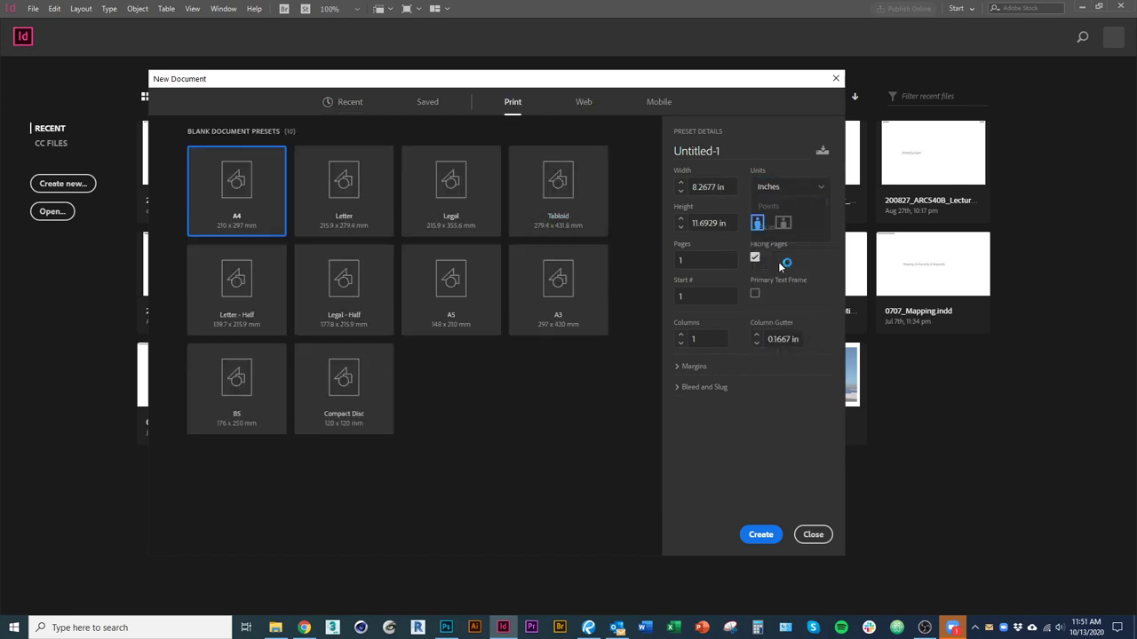
left_click(584, 211)
left_click(801, 194)
left_click(769, 248)
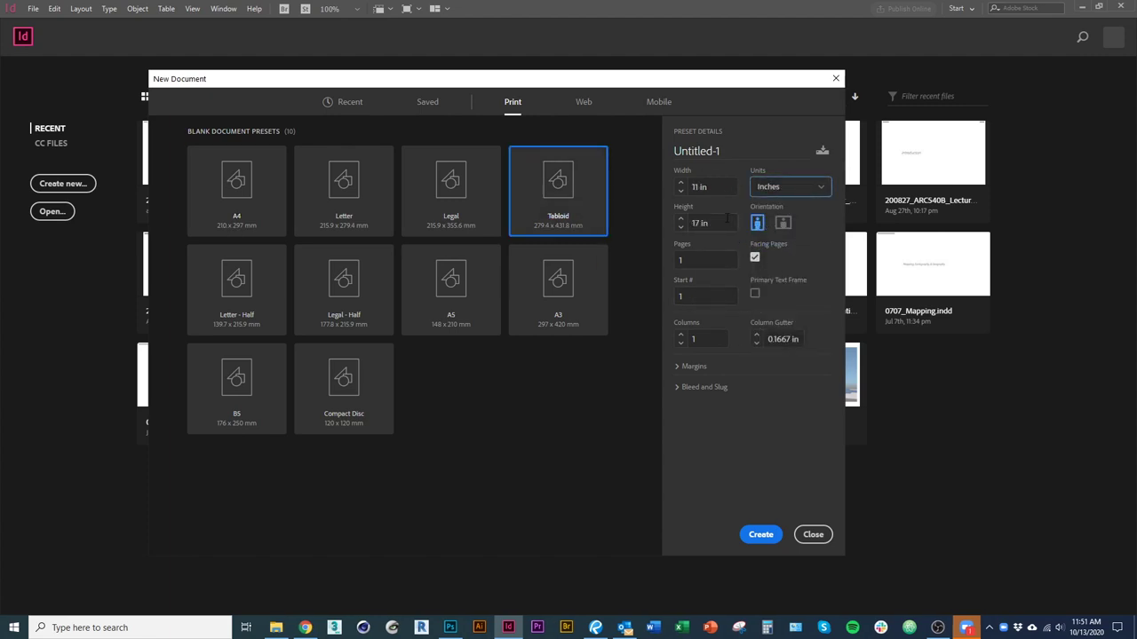
Make the Tabloid pages landscape with 1 column and 2 pages.
left_click(783, 228)
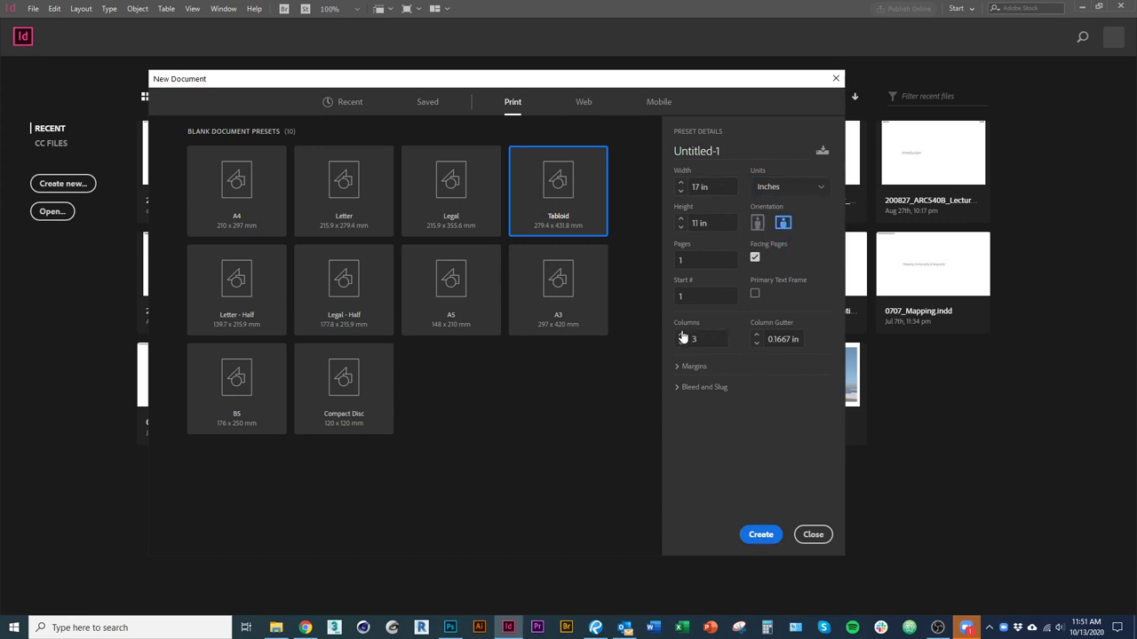
left_click(681, 343)
double_click(720, 260)
type("2")
left_click(759, 535)
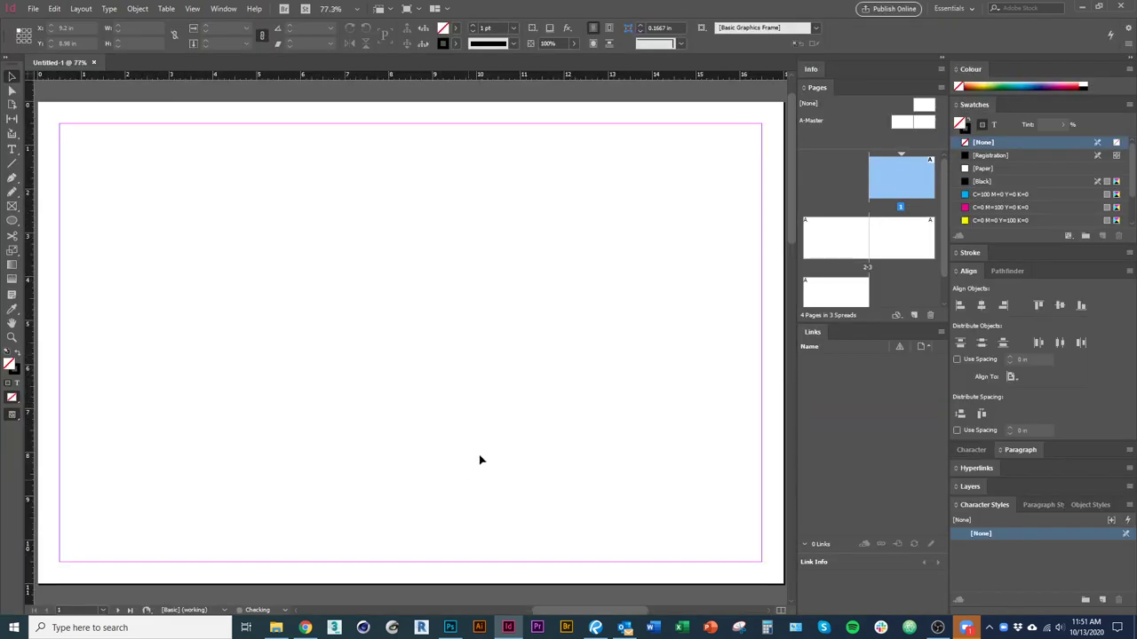
left_click_drag(424, 307, 439, 465)
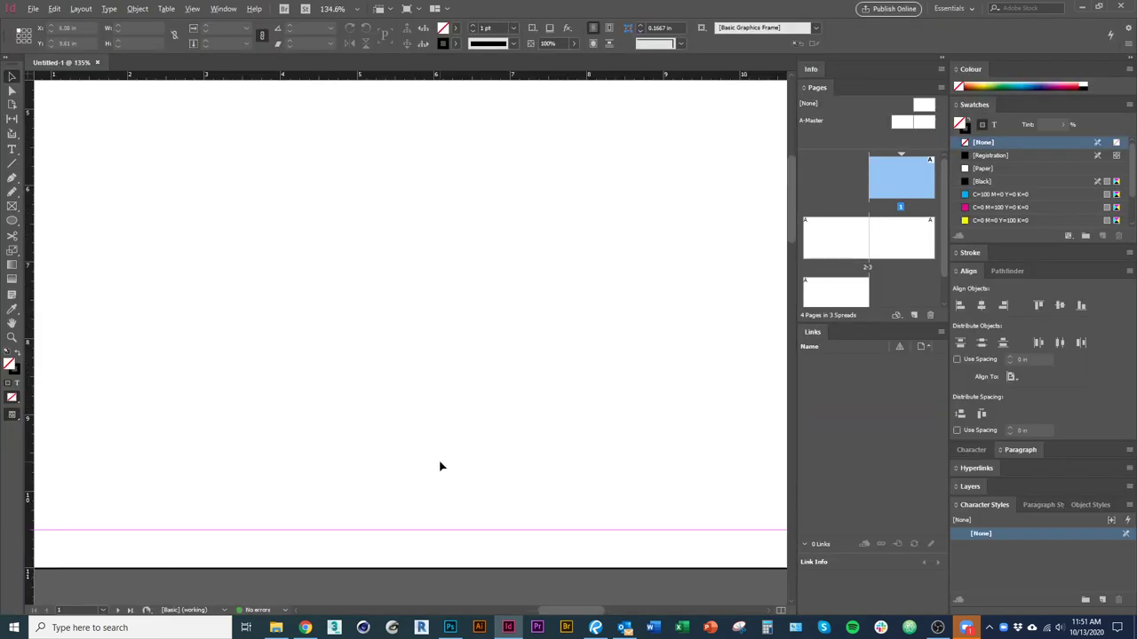
key("ctrl+minus")
key("ctrl+minus")
key("ctrl+minus")
key("ctrl+minus")
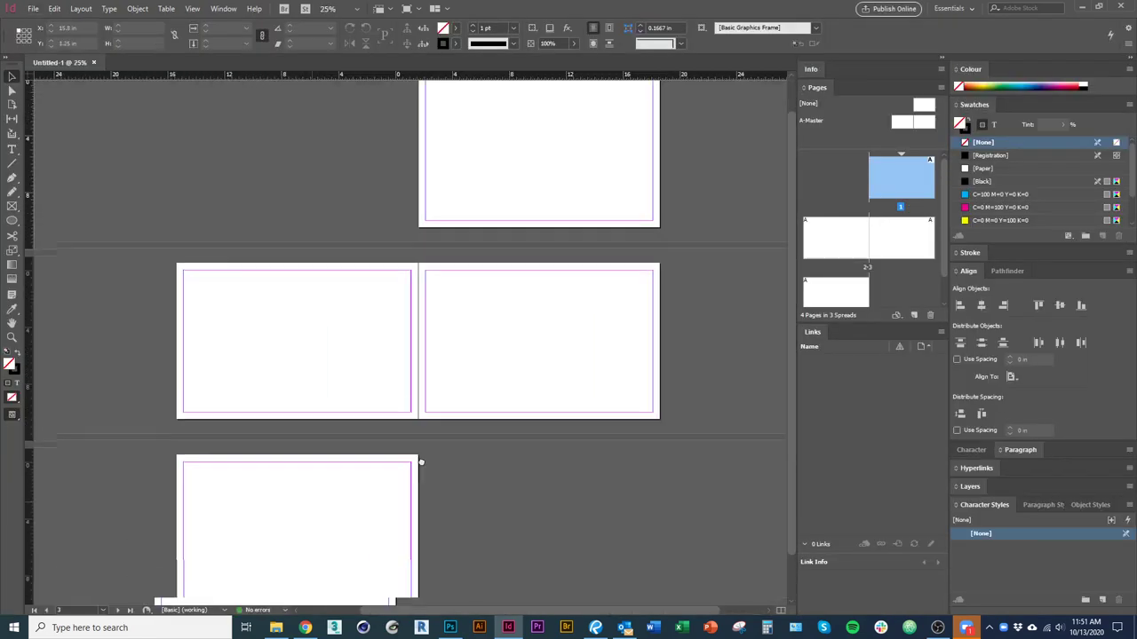
left_click(524, 183)
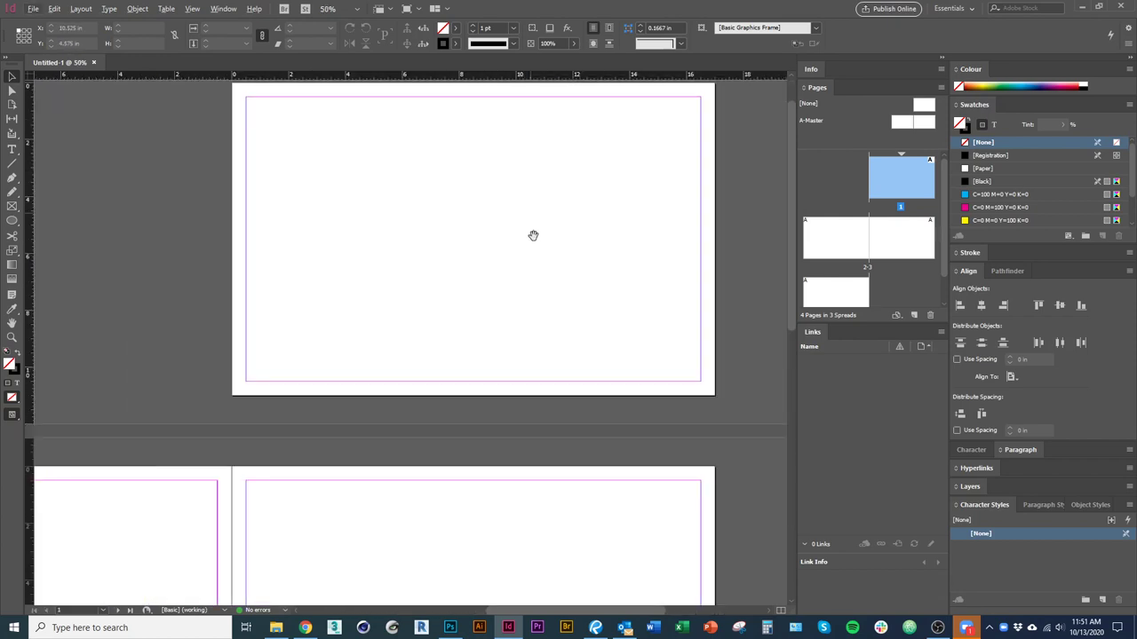
key("ctrl+equal")
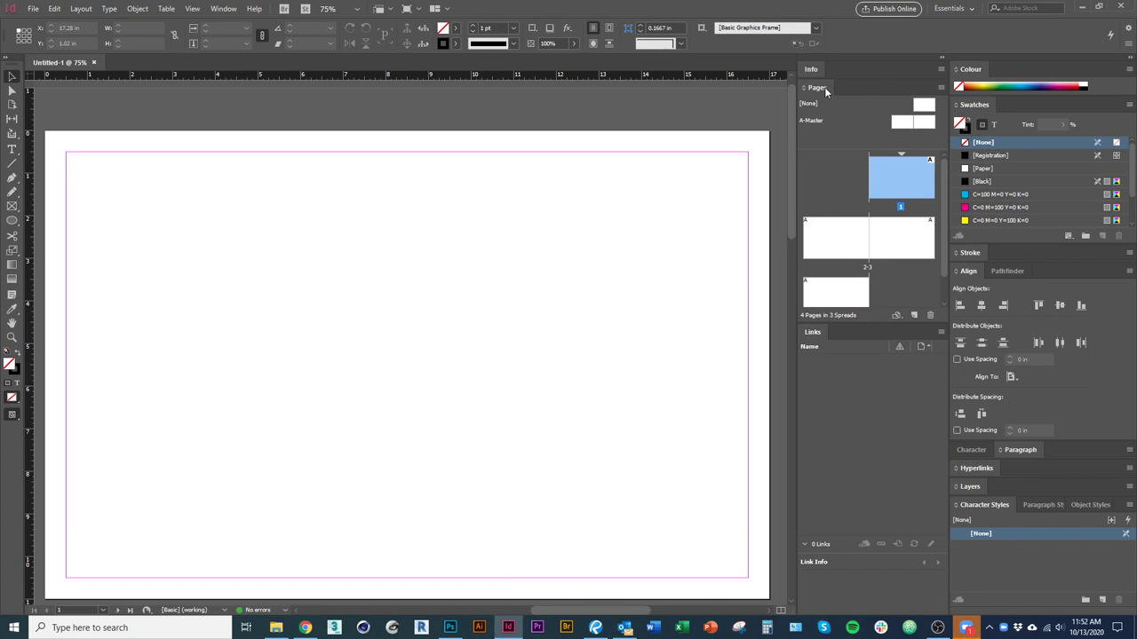
left_click(226, 9)
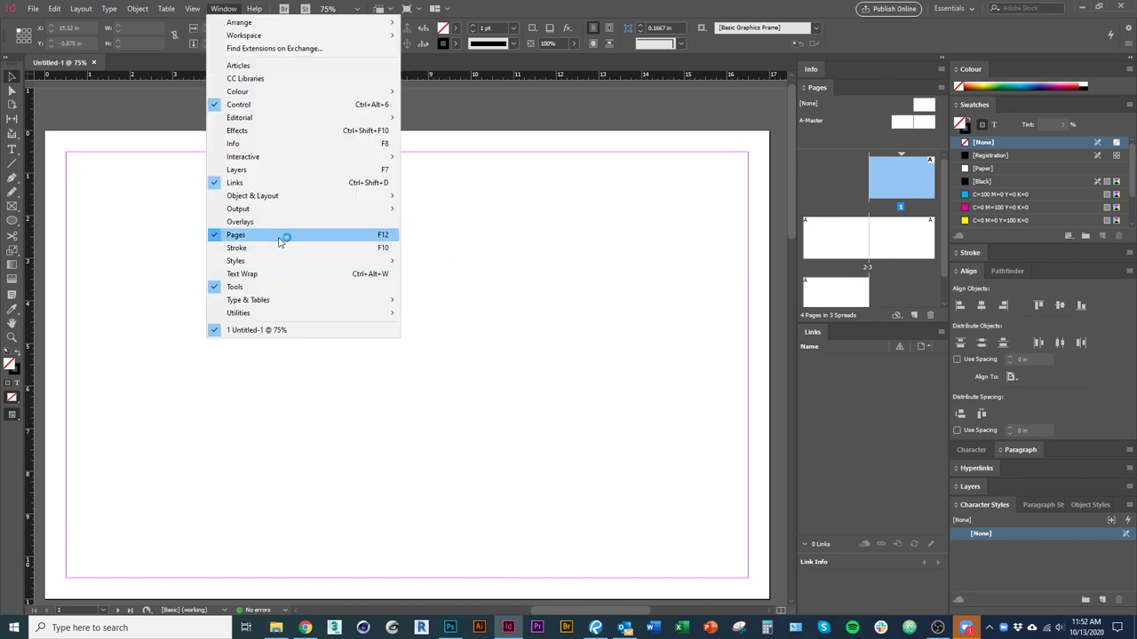
left_click(845, 114)
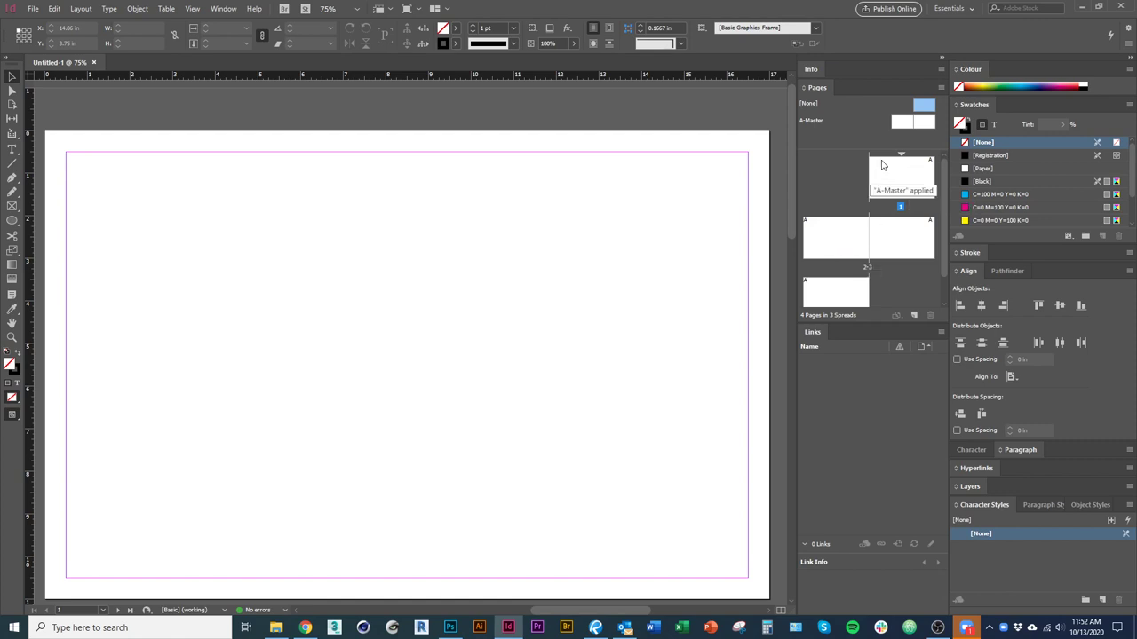
left_click(902, 125)
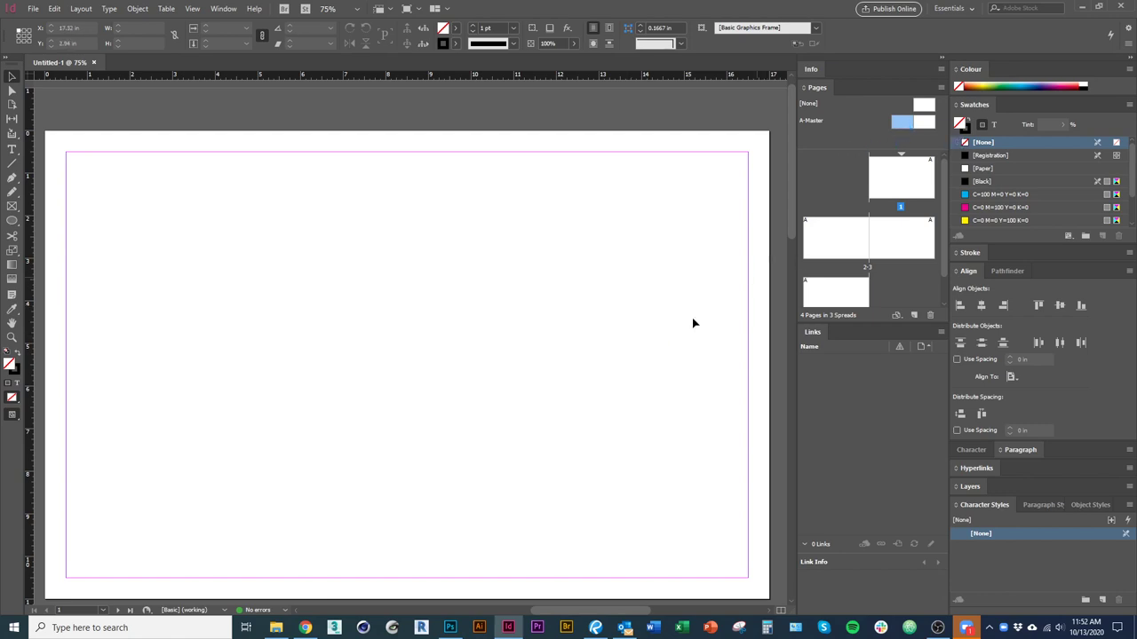
scroll(474, 353, "down", 1)
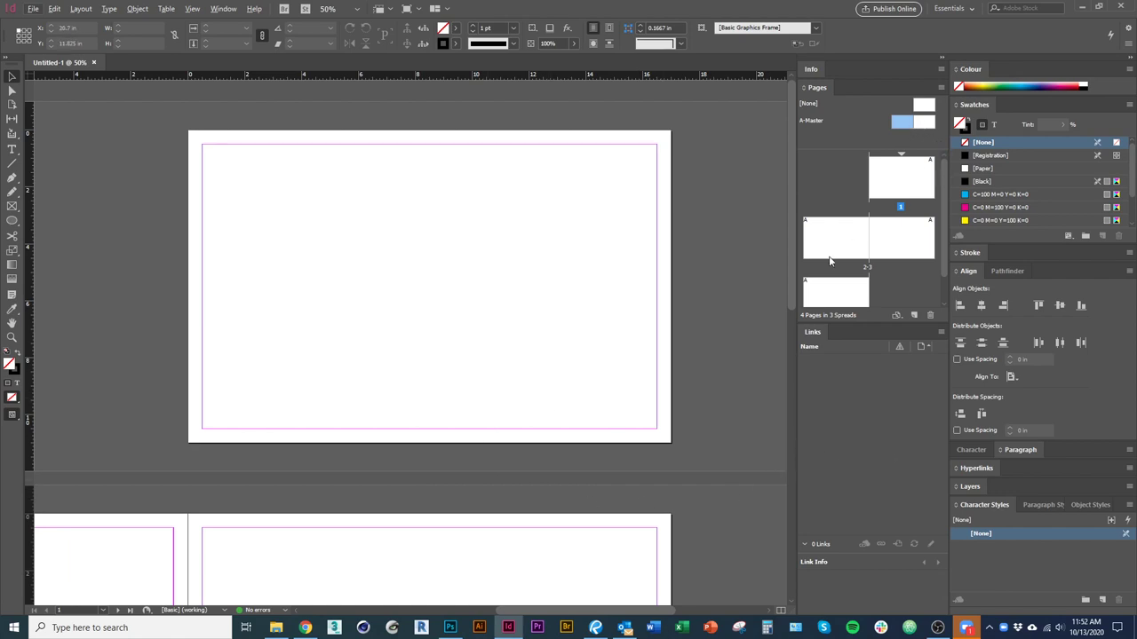
Open the A-Master spread and pan to view both master pages.
double_click(918, 124)
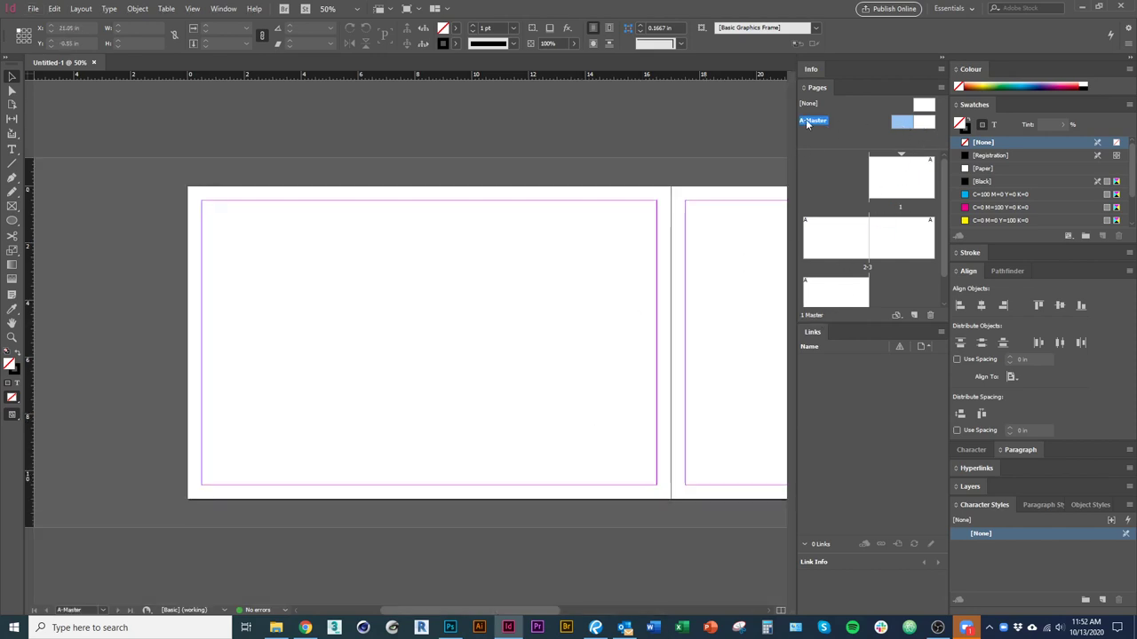
left_click_drag(652, 342, 283, 373)
left_click_drag(620, 387, 673, 391)
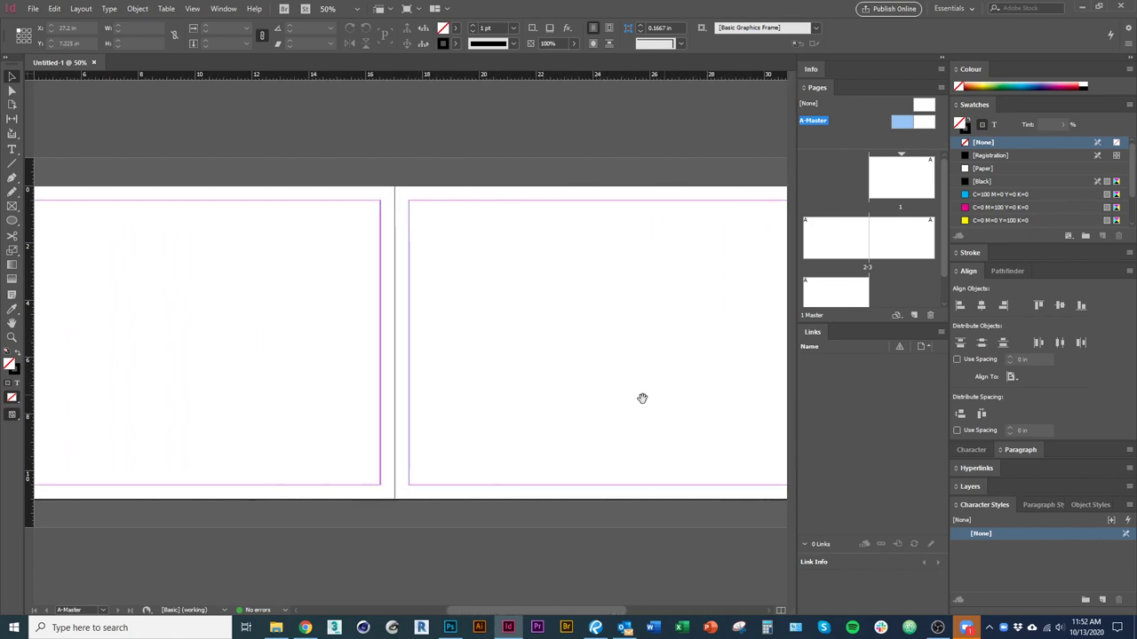
left_click_drag(516, 414, 604, 414)
left_click_drag(482, 401, 509, 424)
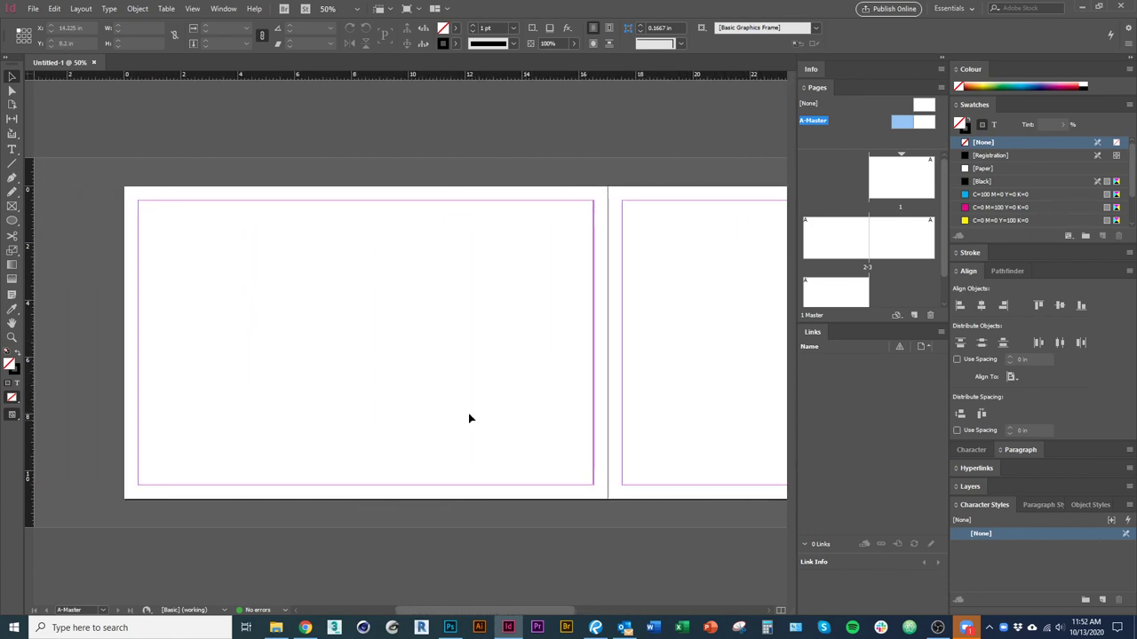
In Document Setup, turn off Facing Pages for the 4-page document.
left_click(32, 8)
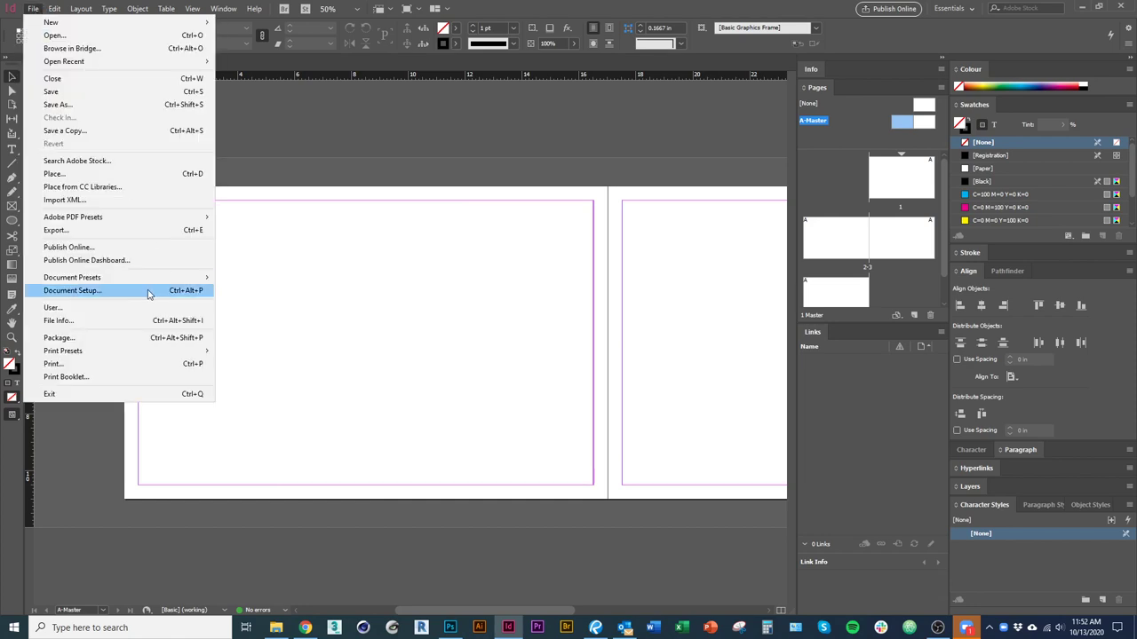
left_click(148, 294)
type("4")
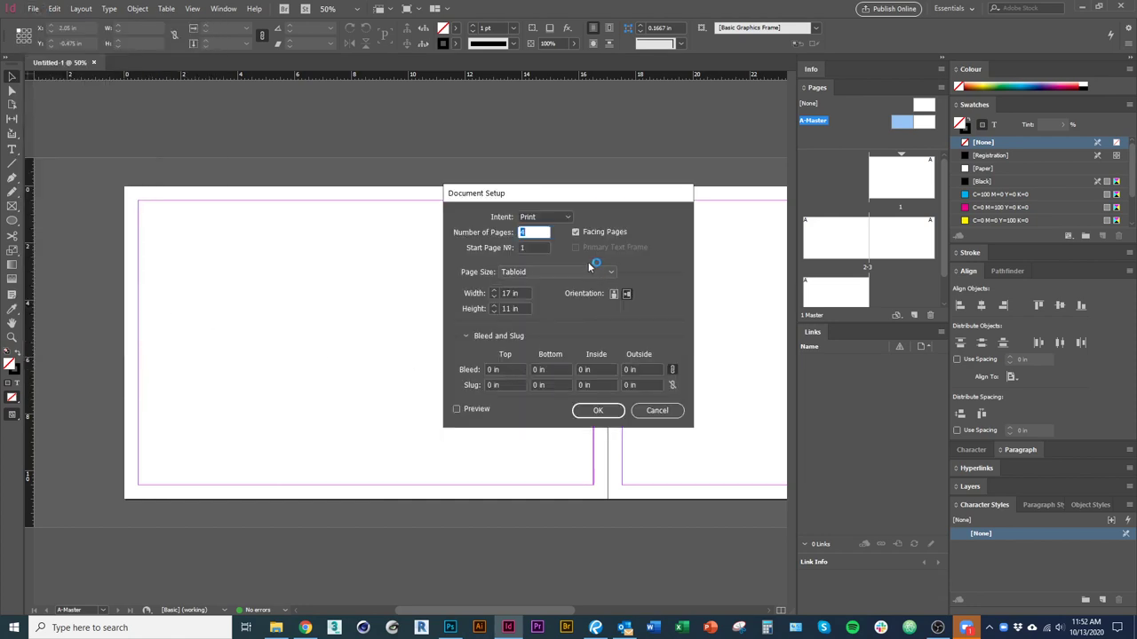
left_click(575, 232)
left_click(598, 411)
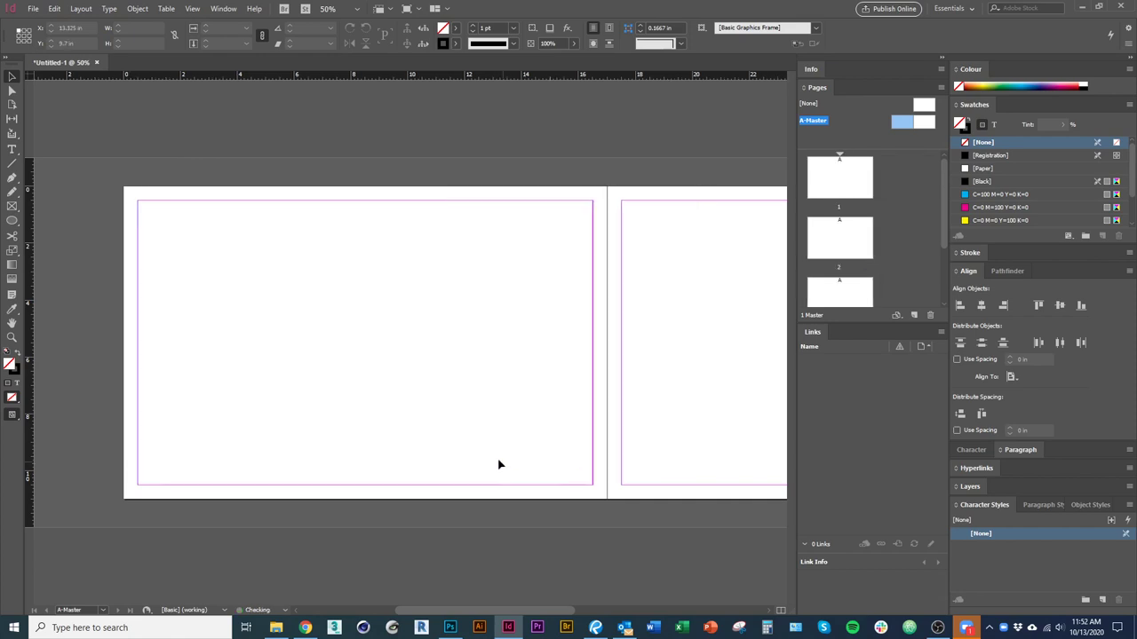
Reopen the A-Master and zoom in on the right master page.
double_click(876, 189)
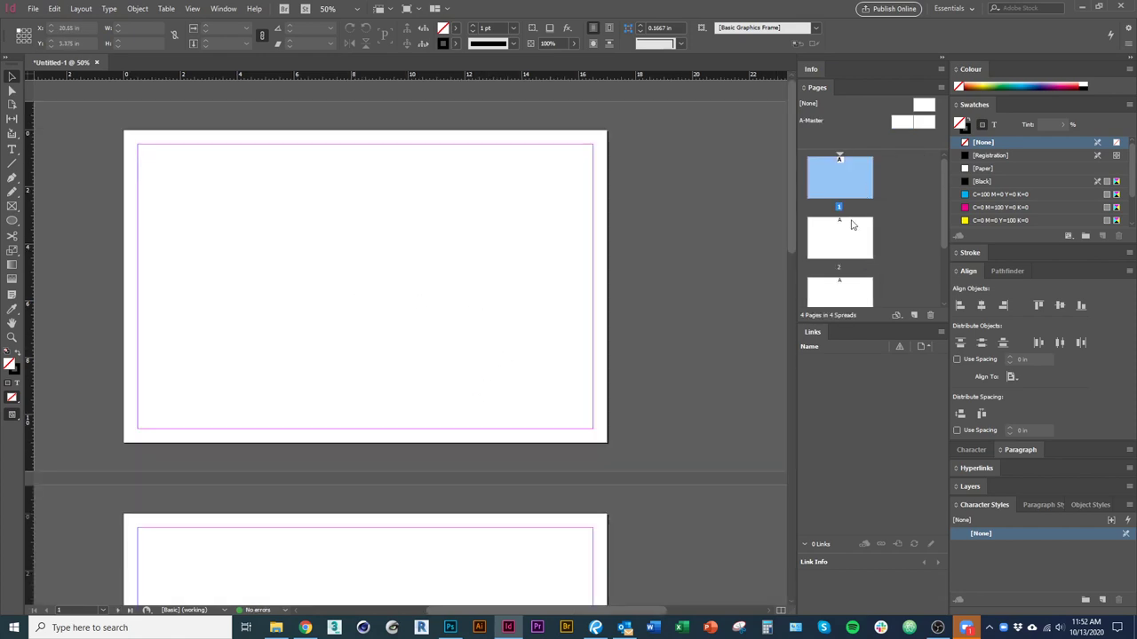
left_click_drag(901, 130, 906, 126)
double_click(906, 127)
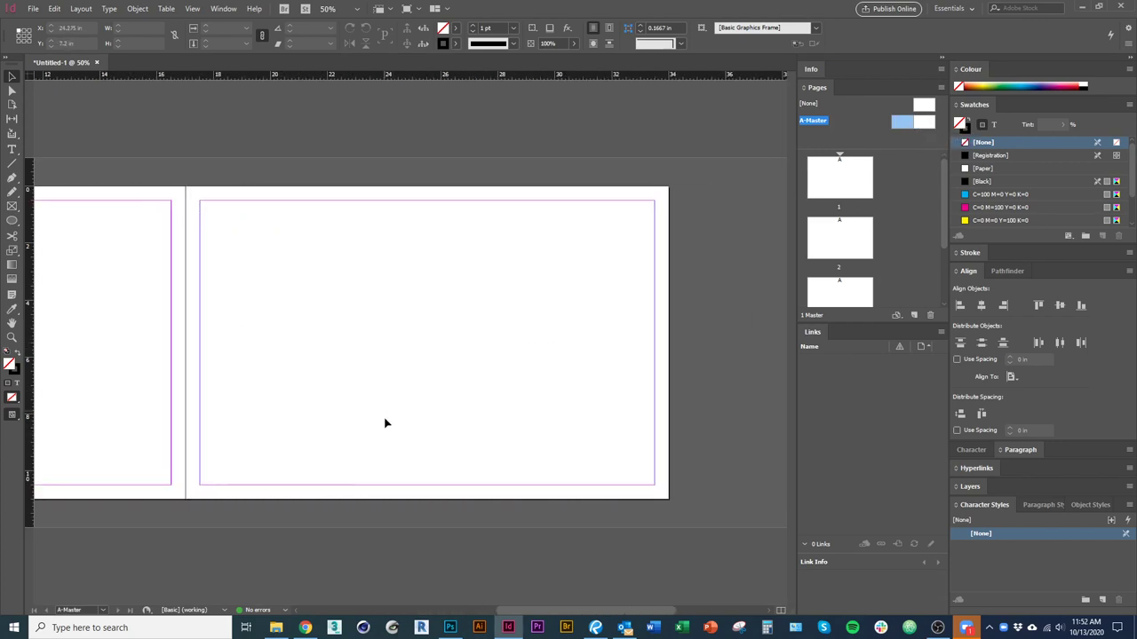
key("ctrl+equal")
scroll(485, 451, "down", 2)
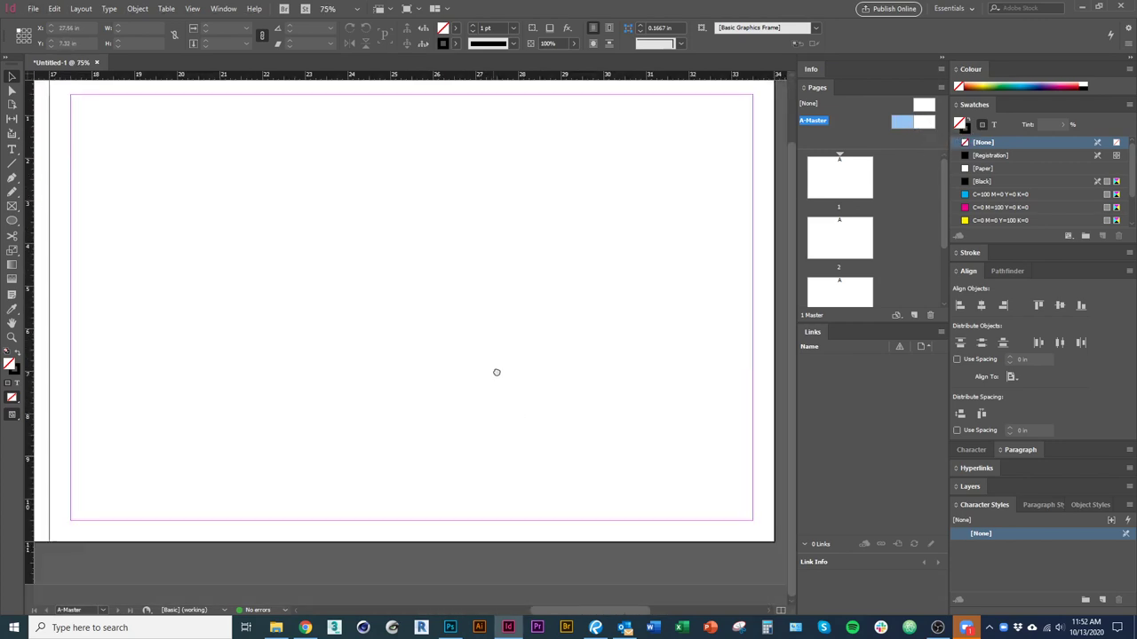
left_click(11, 149)
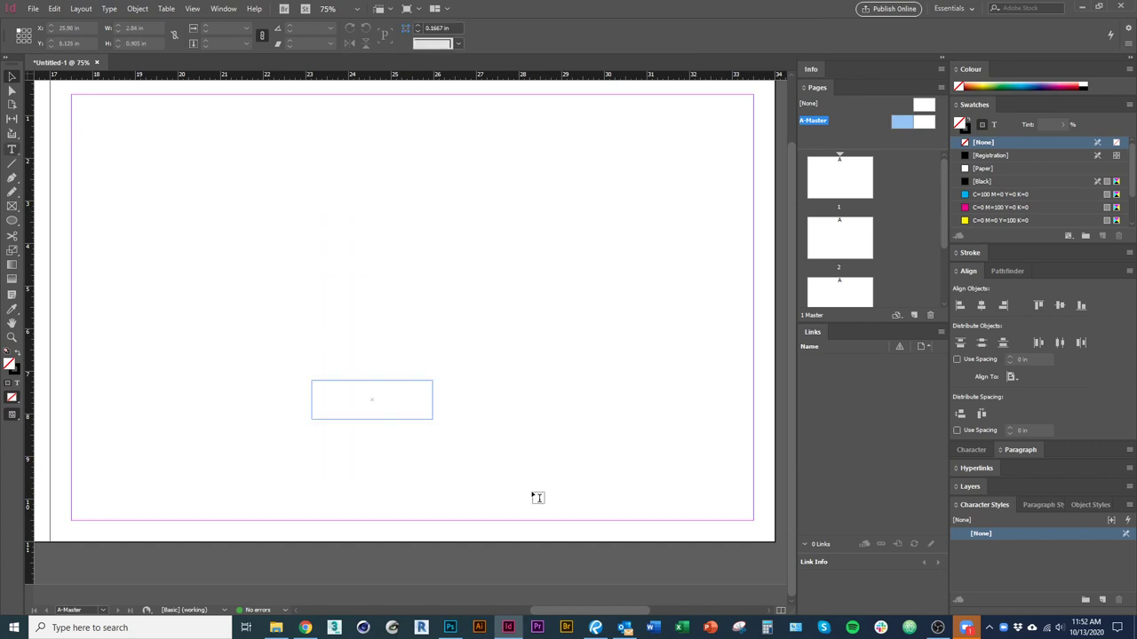
Draw a text frame holding the student's name and move it to the left.
left_click_drag(433, 419, 311, 380)
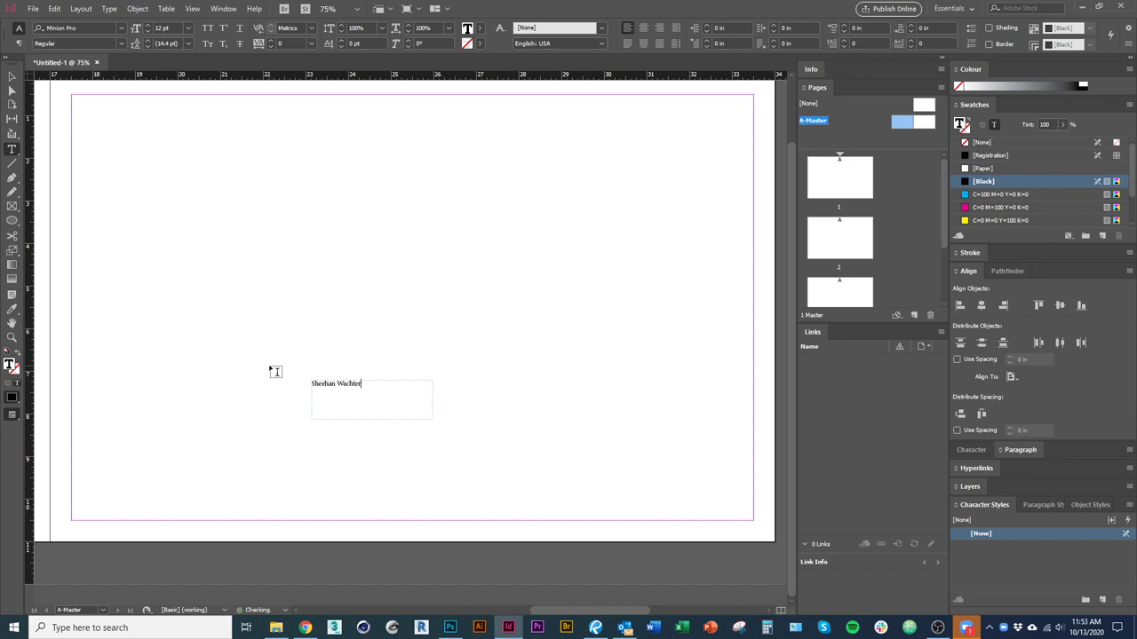
key("Escape")
left_click_drag(380, 406, 233, 382)
Create copies of the frame reading 'ARC 241' and 'Project 3' to its right.
double_click(345, 401)
type("ARC 241")
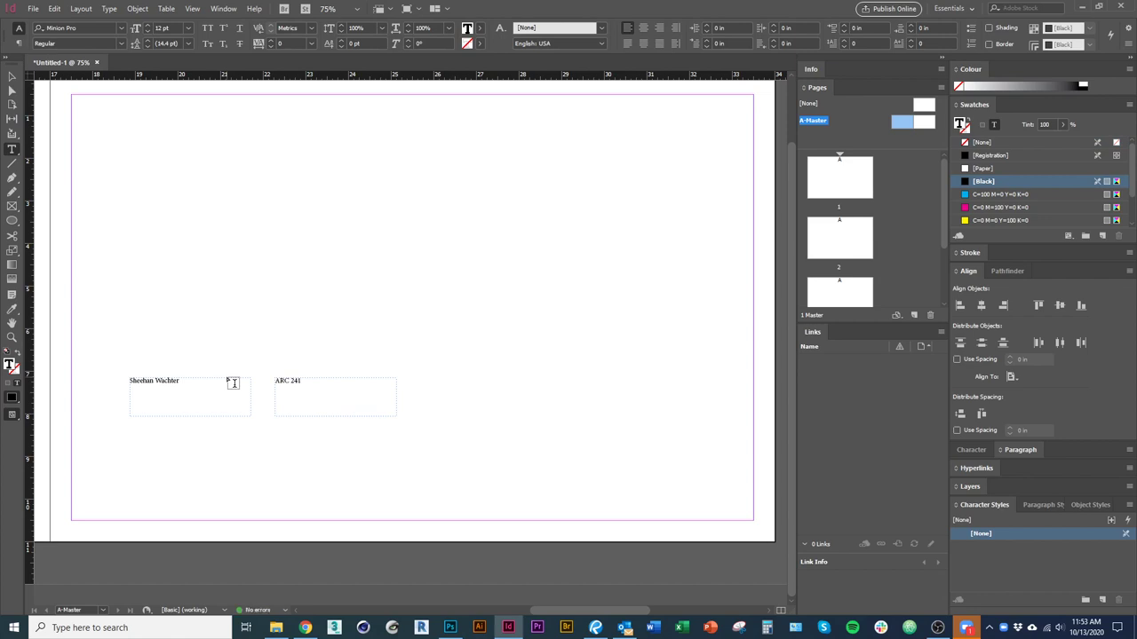
key("Escape")
left_click_drag(373, 410, 507, 409)
double_click(449, 388)
key("ctrl+BackSpace")
key("Escape")
left_click(204, 415)
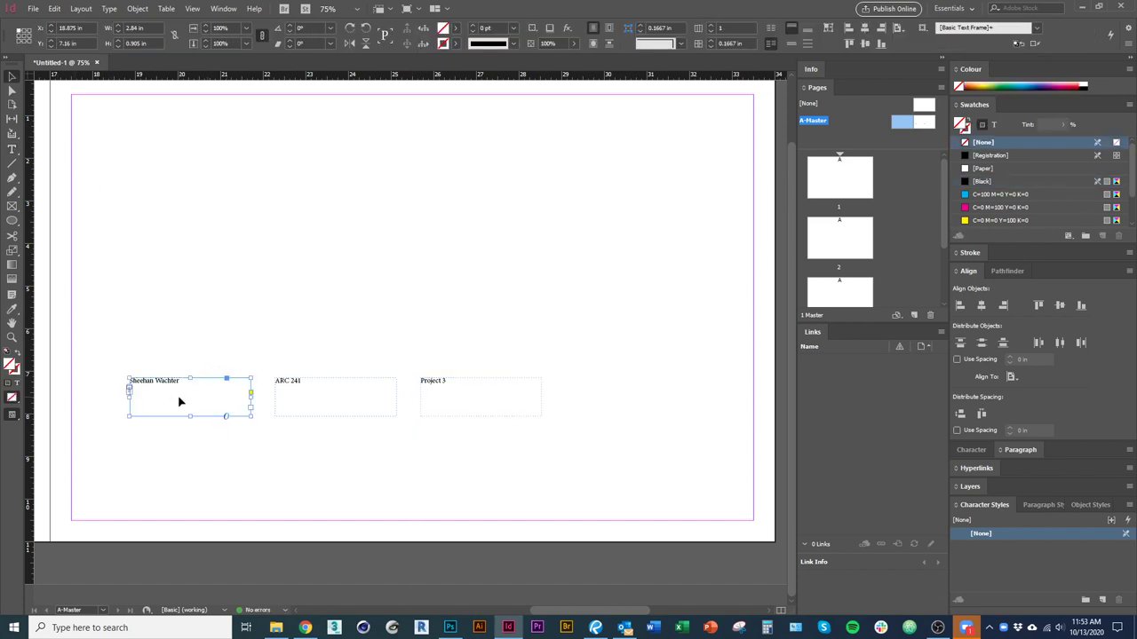
Move the name frame to the top-left corner and bottom-align the ARC 241 text.
left_click_drag(223, 460, 163, 174)
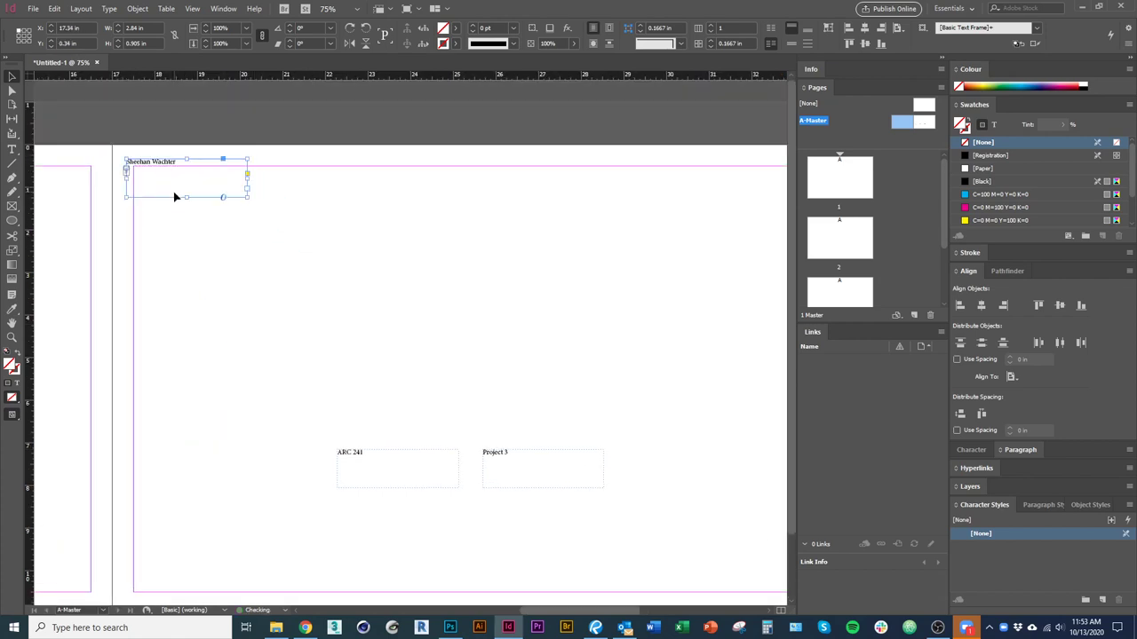
left_click(205, 310)
left_click_drag(302, 413, 289, 335)
left_click(391, 396)
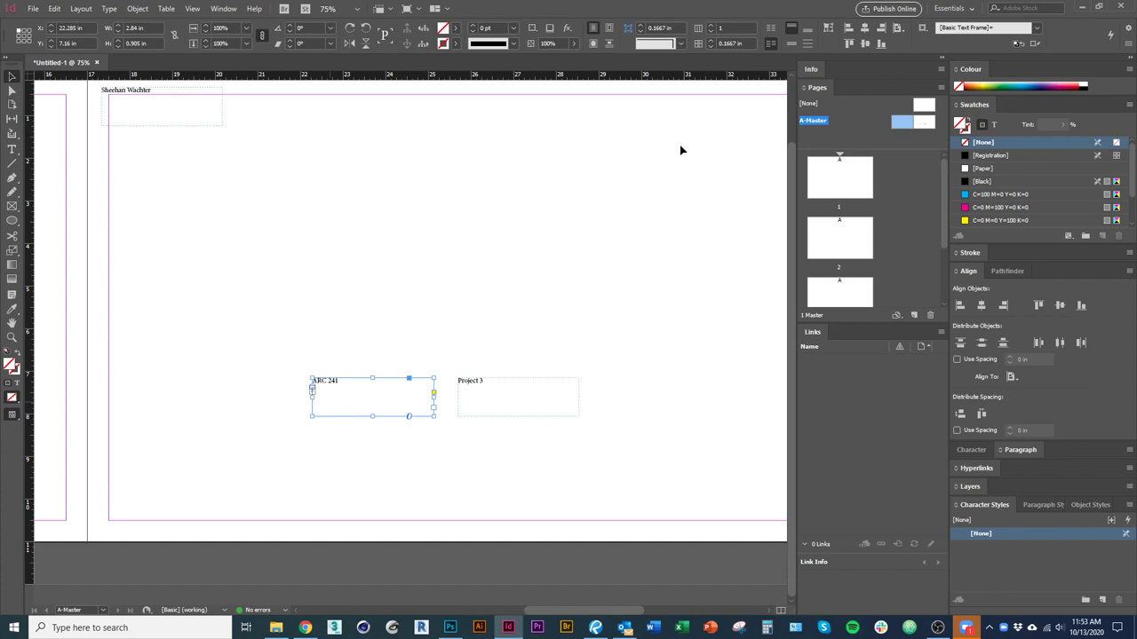
left_click(809, 34)
left_click(634, 340)
Bottom-align and right-align the Project 3 text within its frame.
left_click(513, 380)
left_click(809, 33)
left_click(482, 426)
left_click(469, 414)
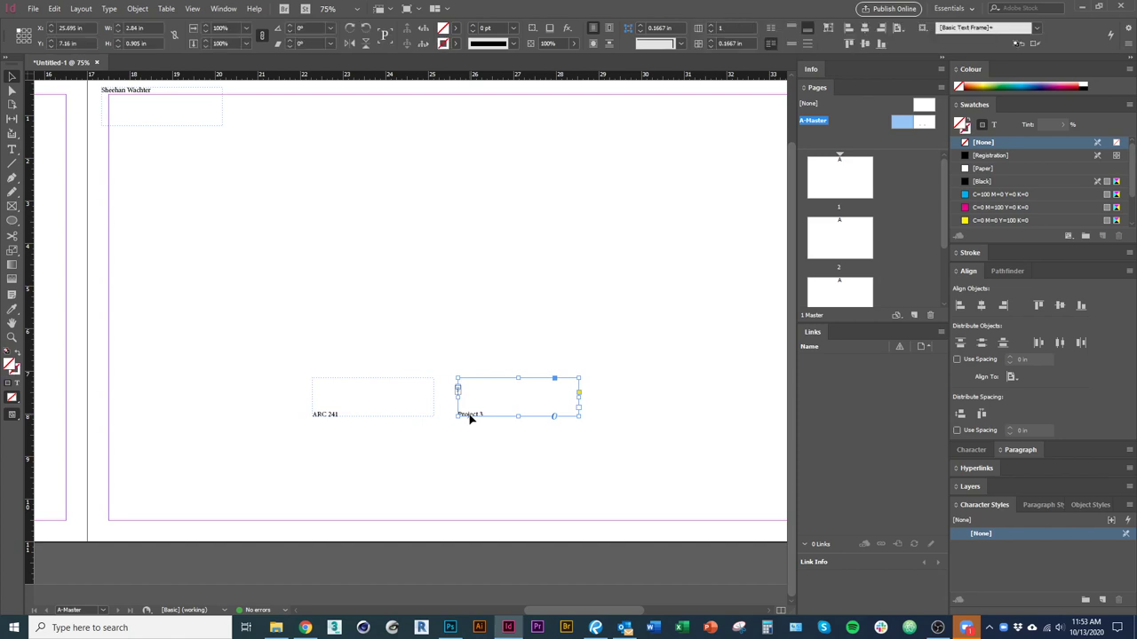
left_click(12, 150)
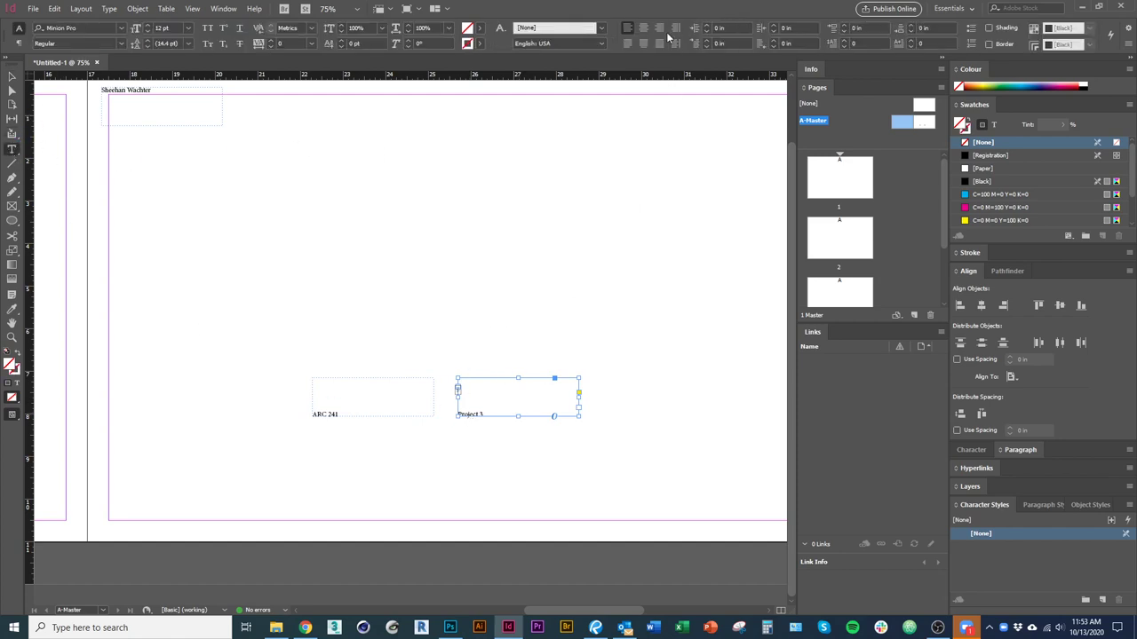
left_click(659, 28)
left_click(12, 77)
left_click(266, 423)
Place the ARC 241 and Project 3 frames side by side along the bottom-left margin.
left_click_drag(266, 423, 336, 373)
left_click_drag(359, 422, 147, 532)
left_click_drag(559, 416, 198, 528)
left_click_drag(236, 490, 197, 543)
right_click(258, 528)
key("Escape")
left_click(305, 533)
left_click_drag(492, 480, 485, 500)
left_click_drag(235, 389, 242, 311)
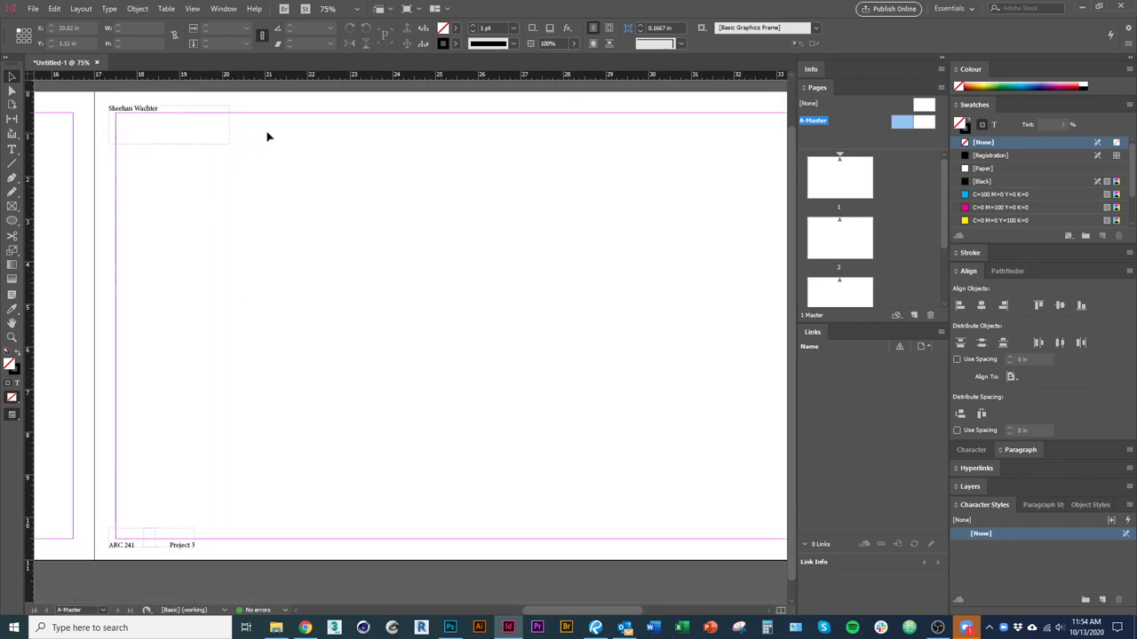
Reposition the name header frame at the top margin.
left_click(224, 8)
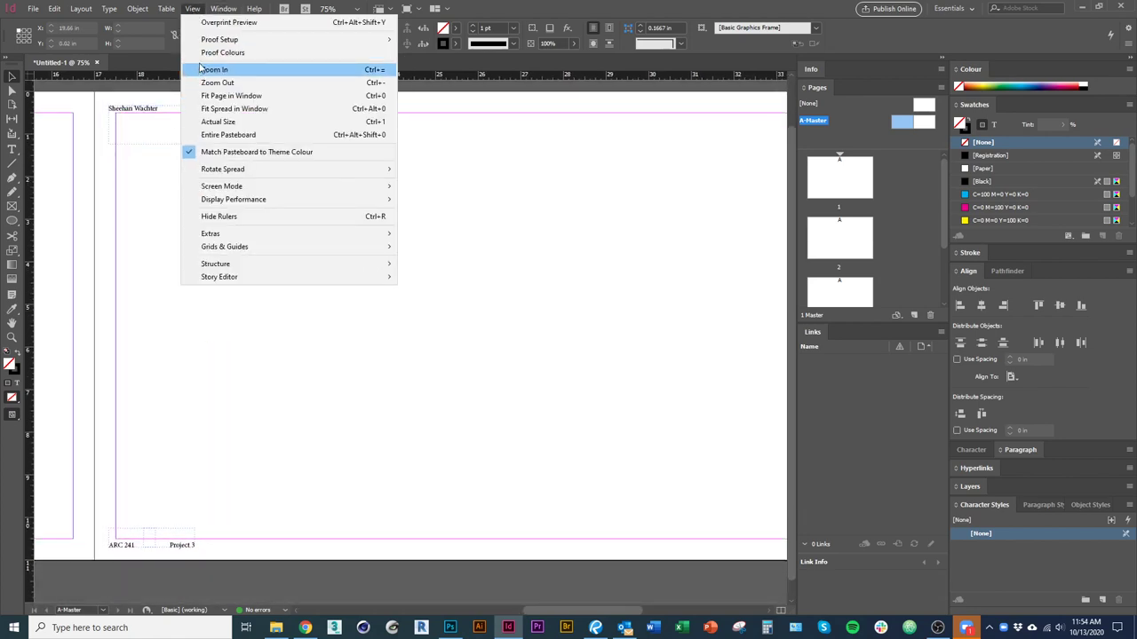
key("Escape")
left_click_drag(155, 130, 325, 296)
left_click_drag(169, 133, 163, 126)
Draw a new empty text frame near the centre of the A-Master page.
left_click(192, 8)
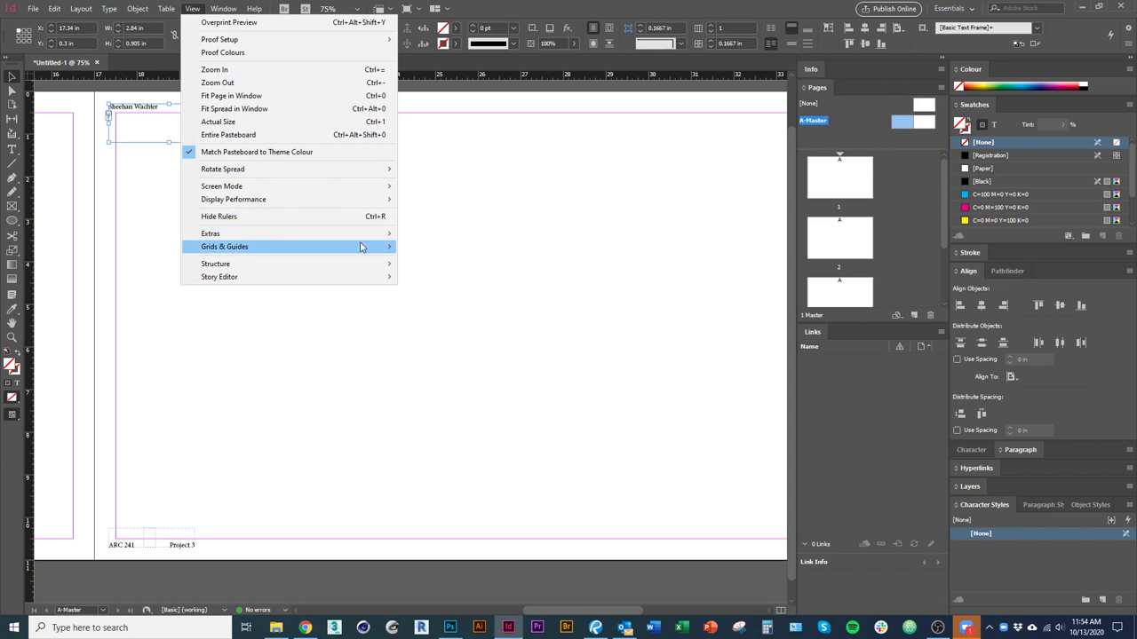
mouse_move(360, 246)
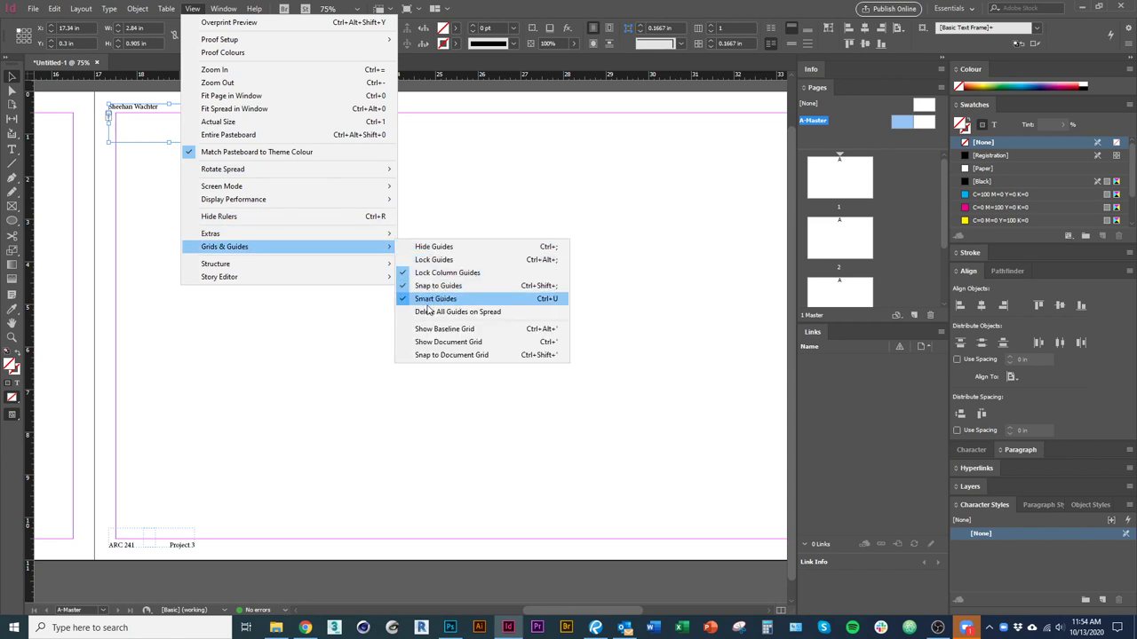
left_click(91, 422)
left_click(89, 449)
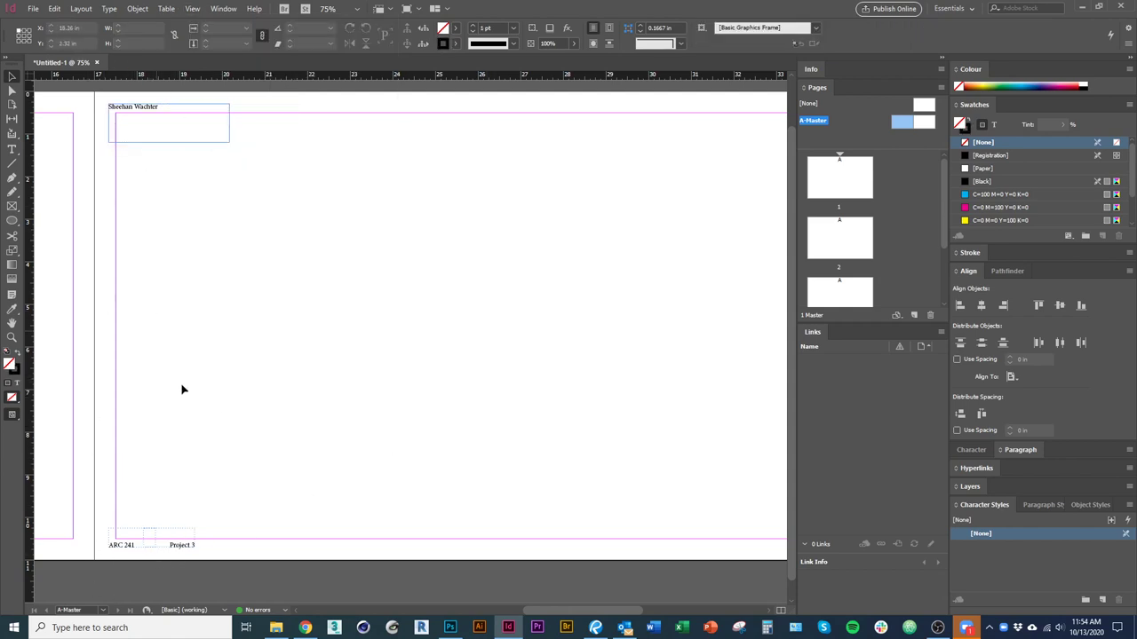
scroll(497, 368, "right", 1)
scroll(485, 357, "left", 1)
key("t")
left_click_drag(396, 289, 538, 373)
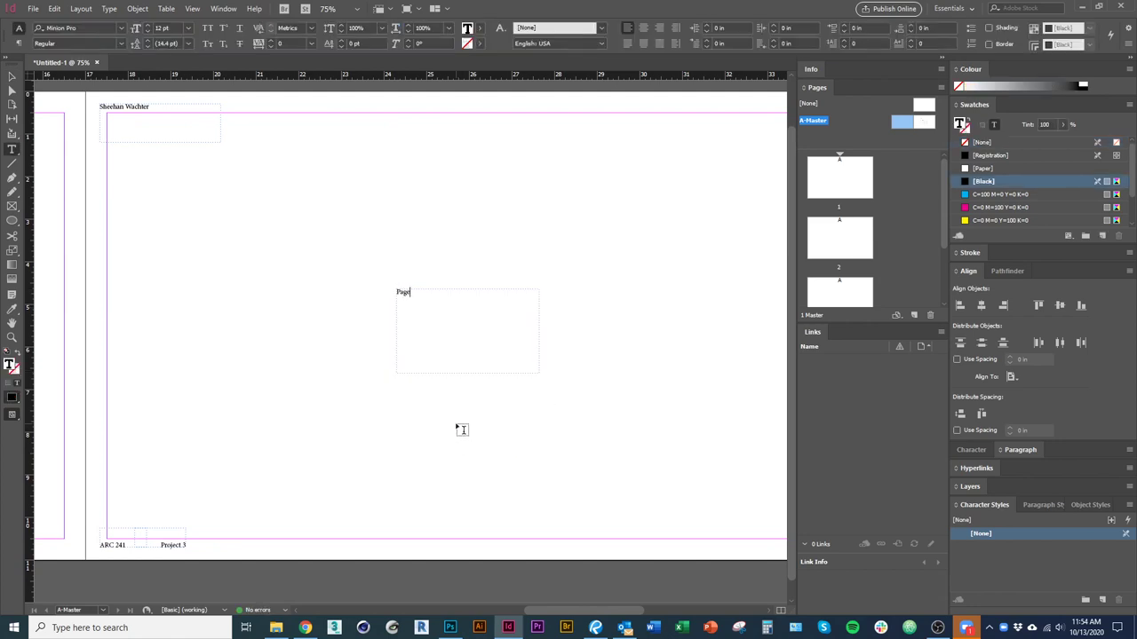
Insert the Current Page Number marker after 'Page' and align the text right and bottom.
left_click(109, 9)
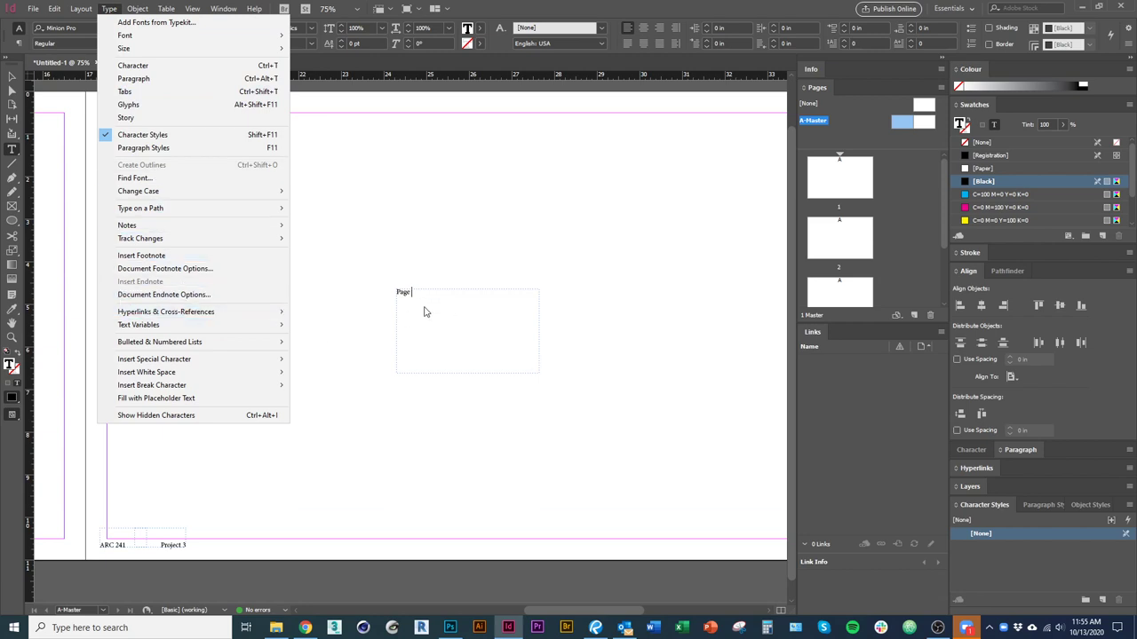
mouse_move(229, 364)
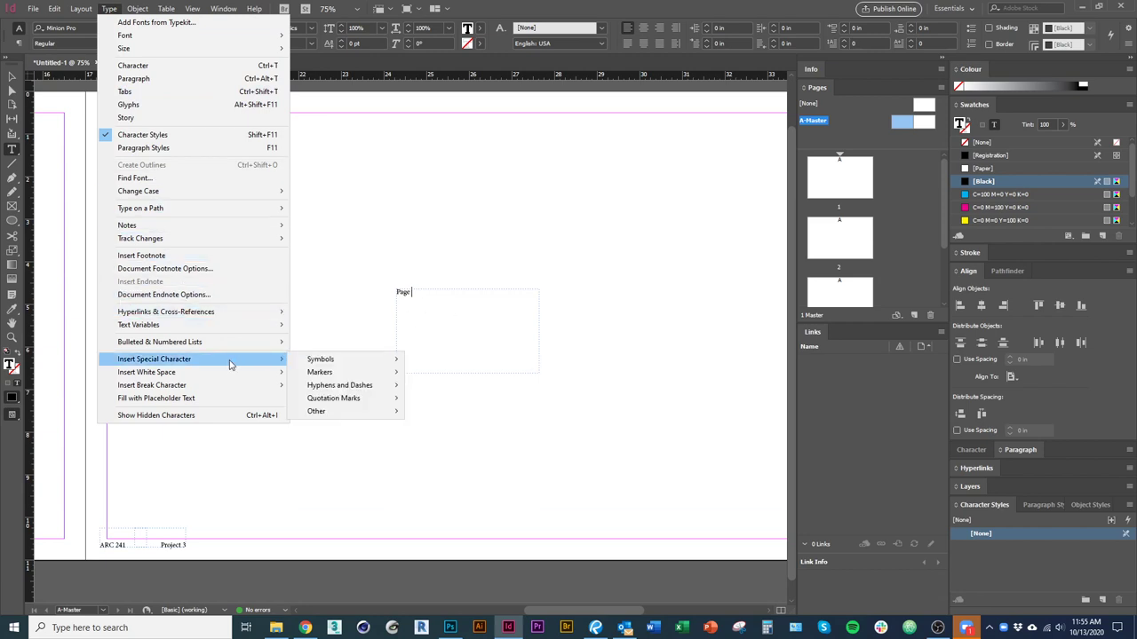
mouse_move(356, 363)
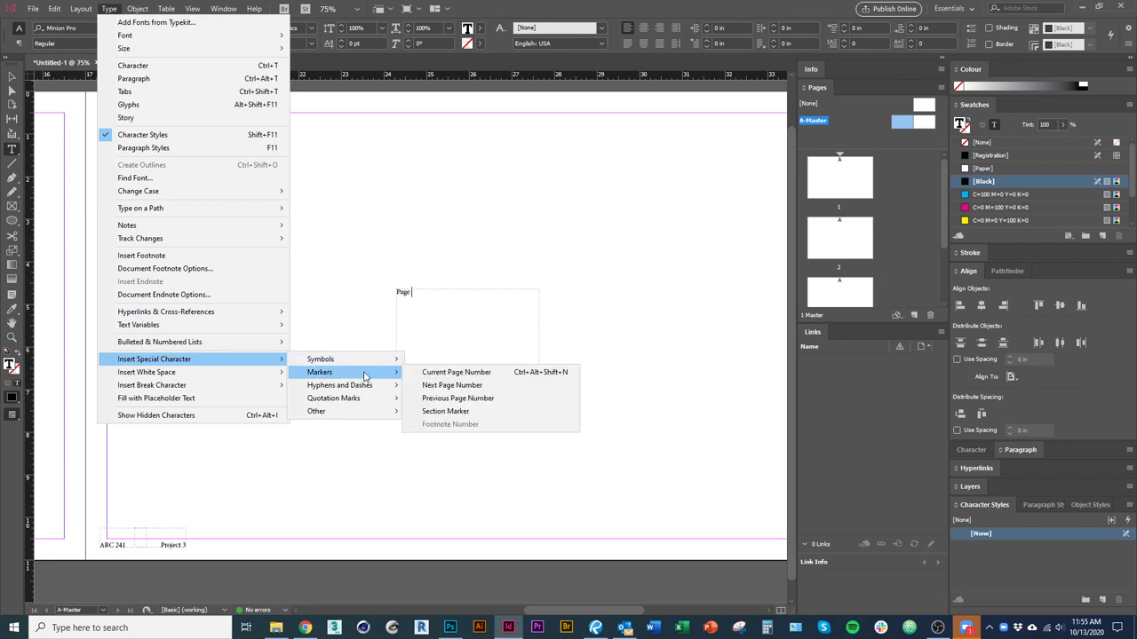
left_click(454, 372)
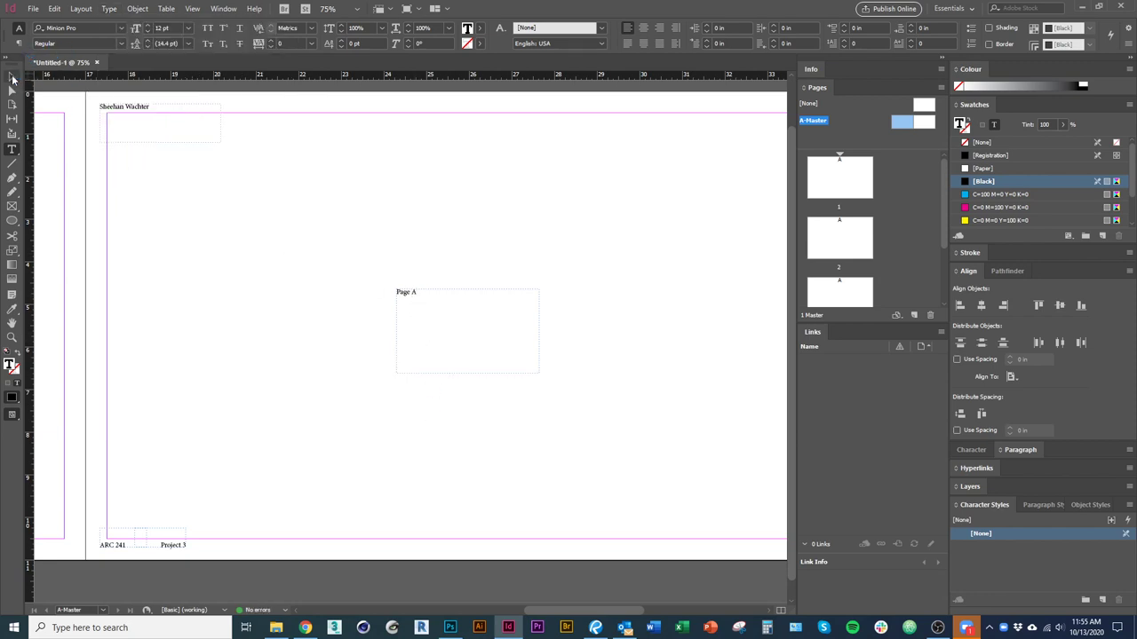
key("Escape")
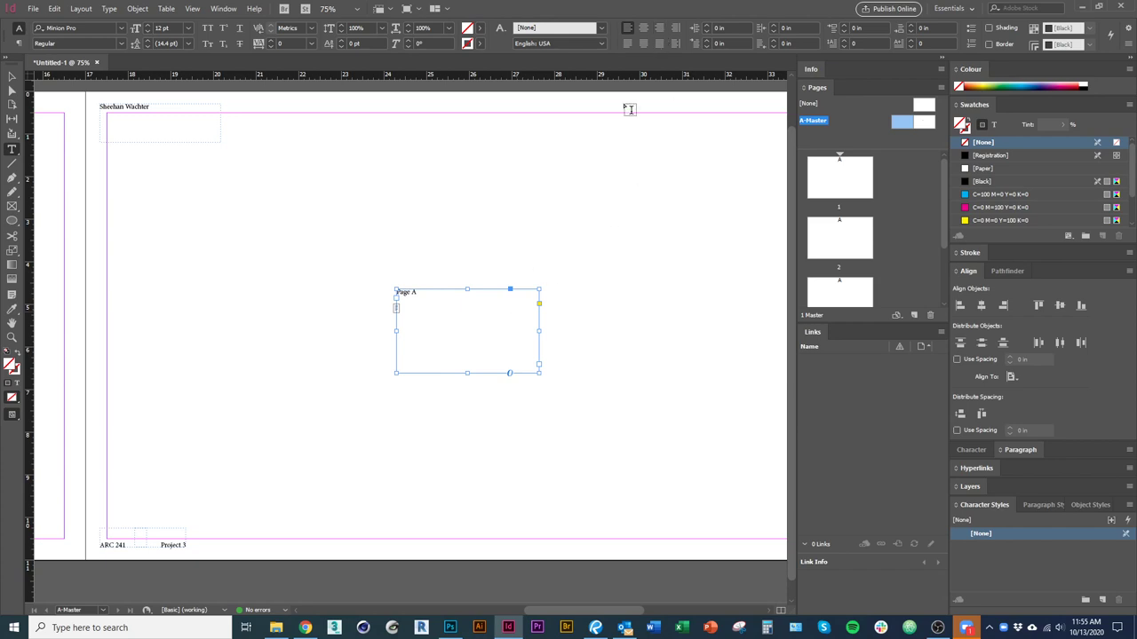
left_click(660, 28)
key("Escape")
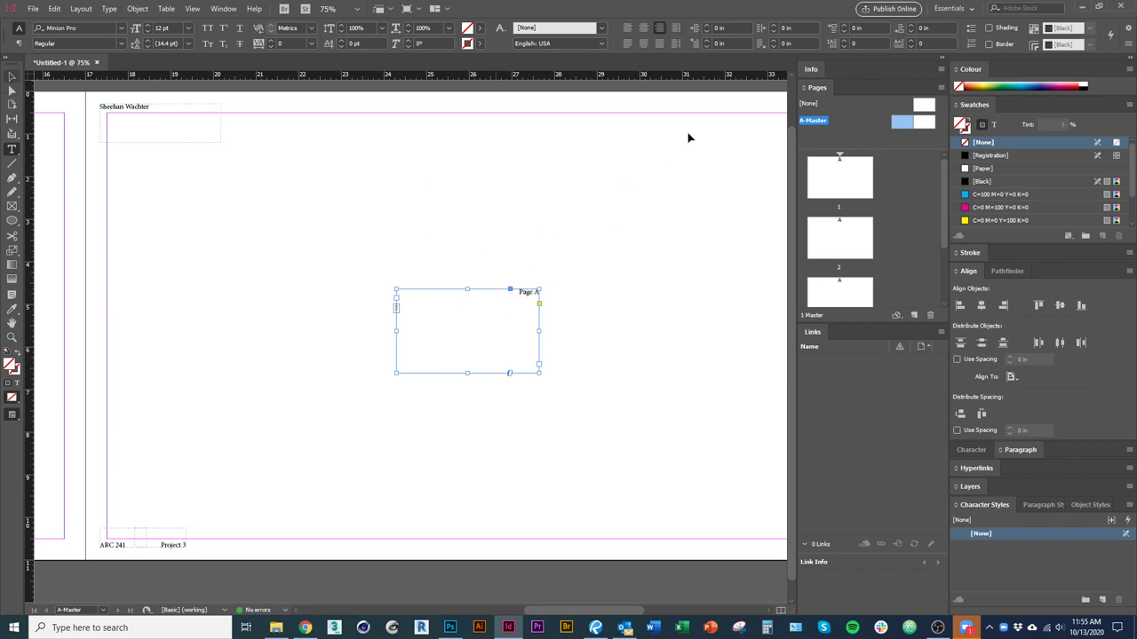
left_click(792, 44)
Move the 'Page A' frame into the master page's bottom-right corner.
left_click_drag(470, 337, 609, 512)
left_click_drag(654, 424, 336, 470)
left_click_drag(335, 550, 459, 552)
left_click(417, 429)
left_click_drag(417, 429, 390, 393)
left_click(535, 528)
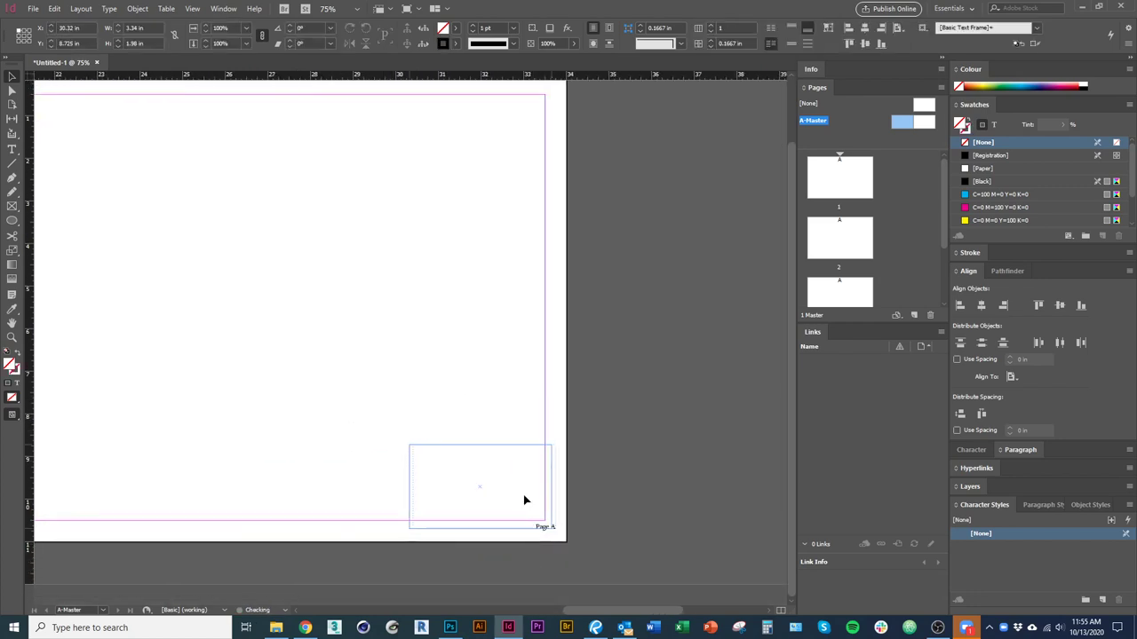
Check the master items on page 1, then return to editing the A-Master spread.
left_click(454, 482)
scroll(659, 397, "left", 4)
left_click_drag(634, 394, 312, 399)
scroll(553, 330, "left", 2)
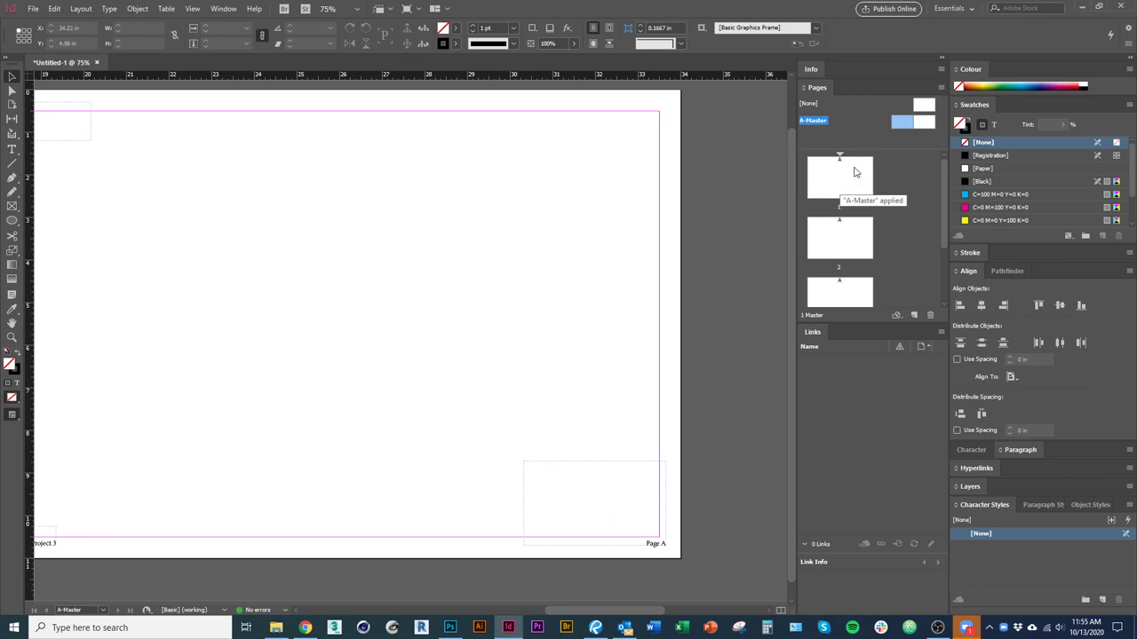
double_click(859, 178)
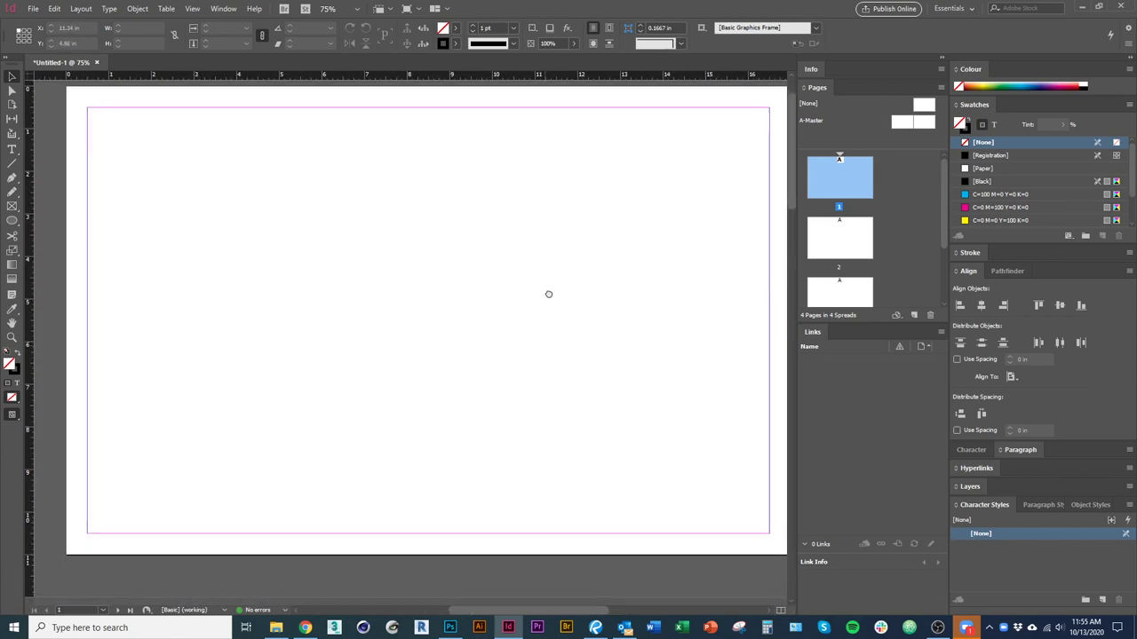
double_click(930, 126)
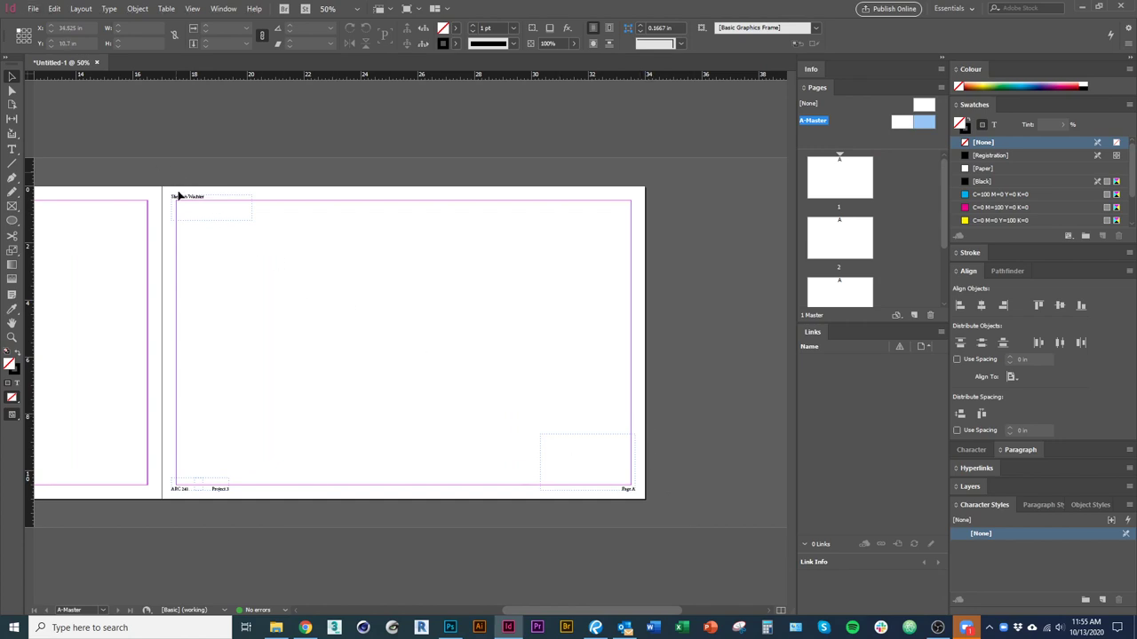
Duplicate the name, ARC 241, Project 3 and Page A frames onto the left master page.
key("ctrl+a")
left_click_drag(267, 356, 403, 323)
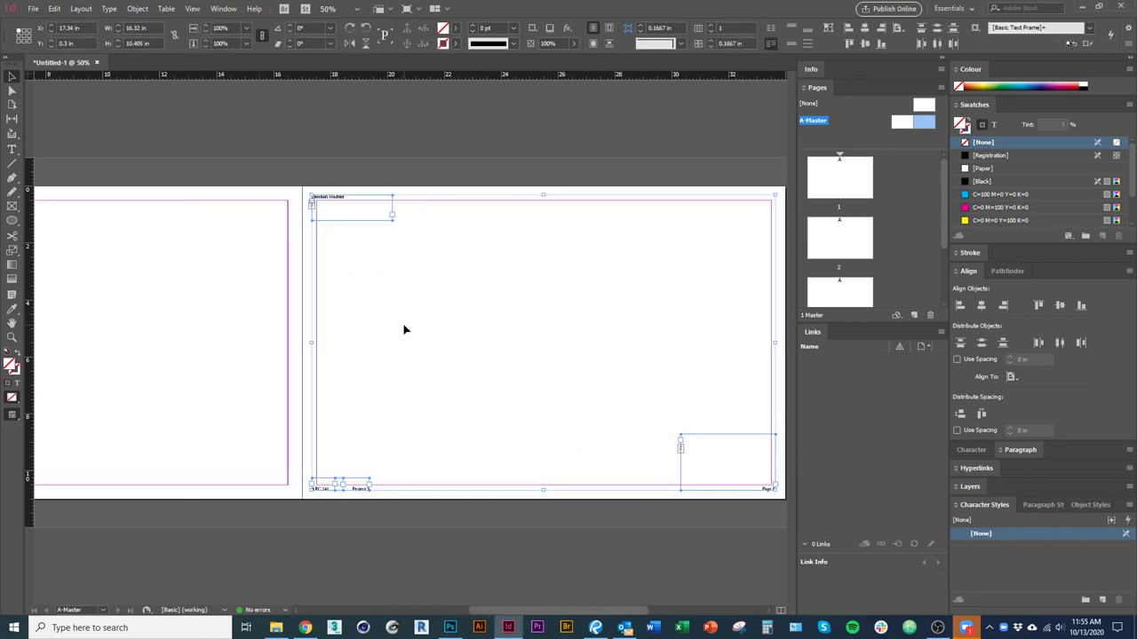
left_click(240, 379)
left_click_drag(223, 358, 581, 363)
left_click_drag(563, 201, 213, 202)
left_click(502, 403)
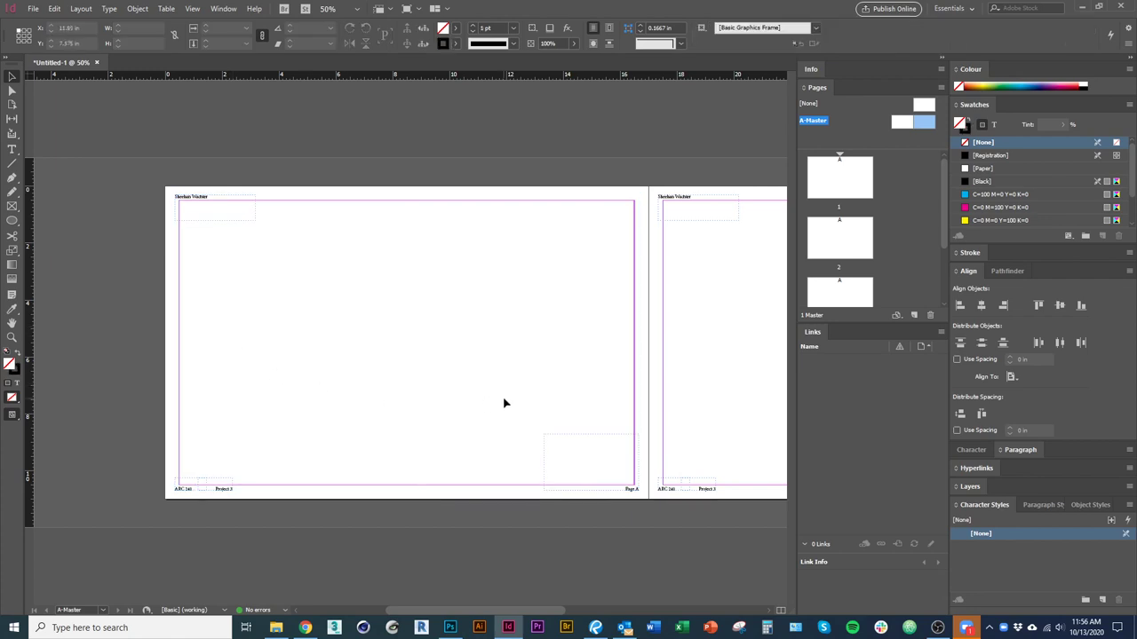
left_click(310, 279)
left_click(517, 519)
Select all frames on the left master page and look through the font family list.
key("ctrl+a")
key("t")
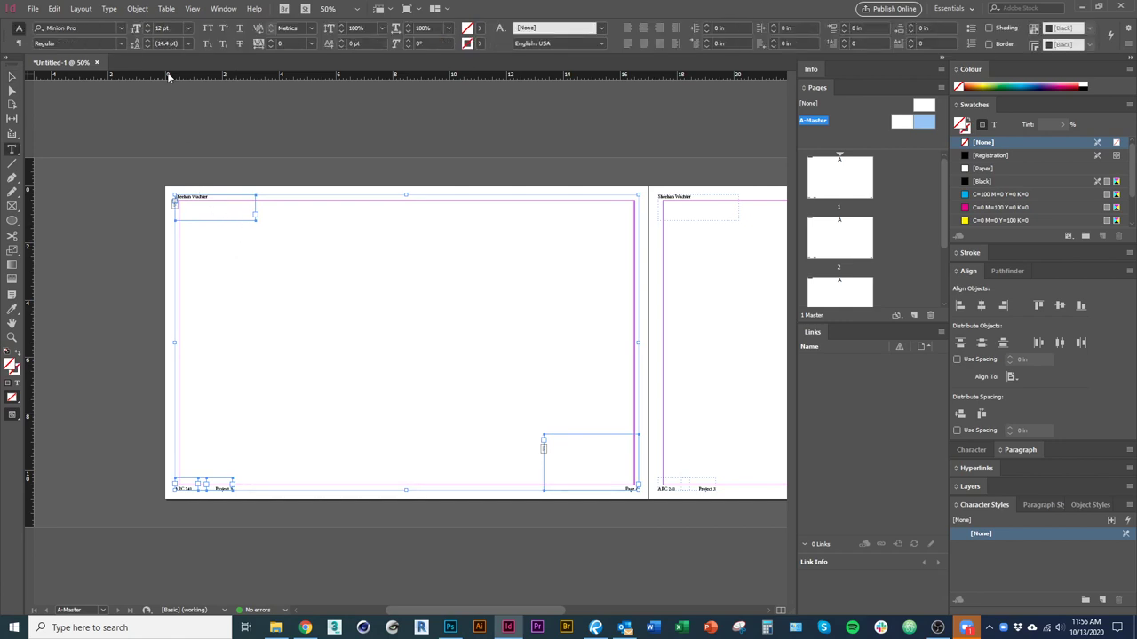
left_click(121, 27)
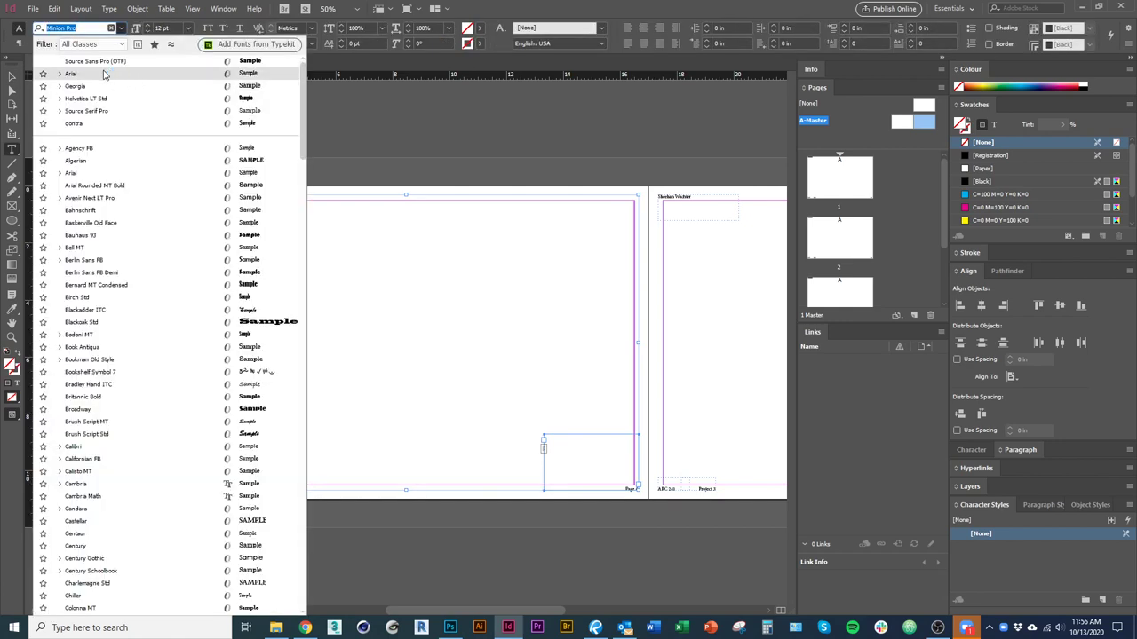
key("Escape")
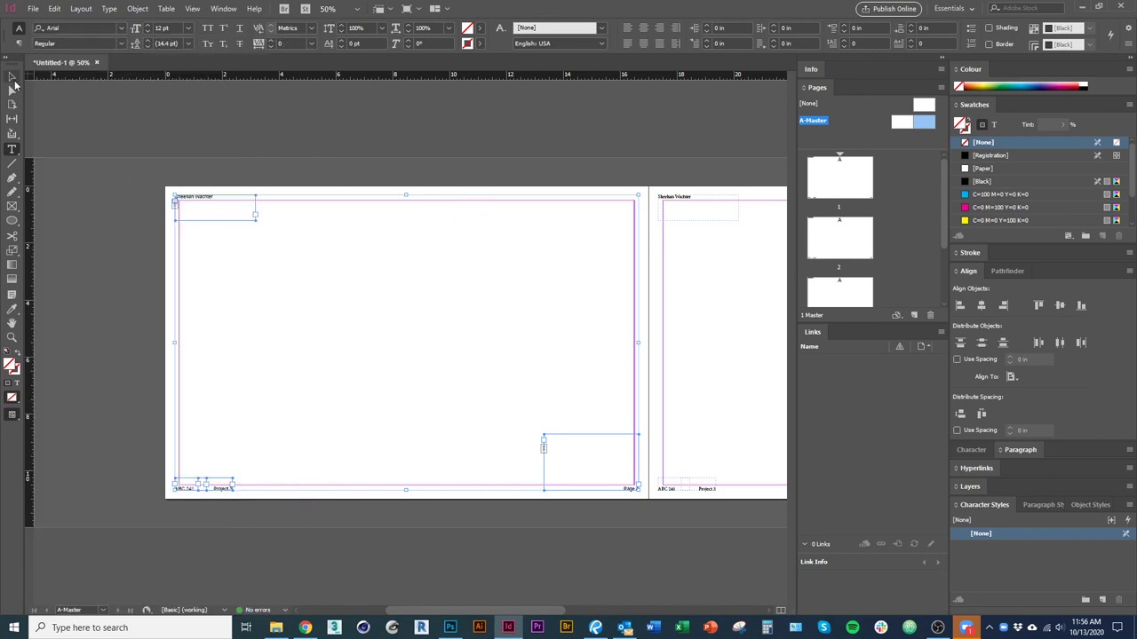
left_click(12, 76)
scroll(195, 210, "up", 3)
scroll(139, 199, "down", 3)
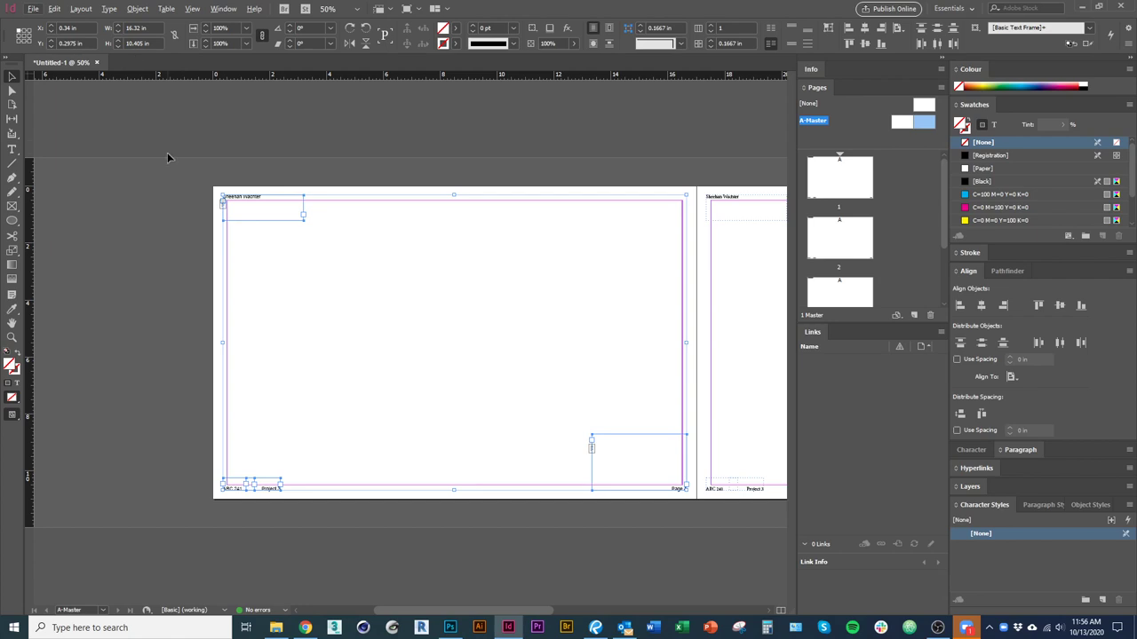
key("alt+t")
key("Escape")
Set the header and footer text to Helvetica LT Std Light, after briefly trying Source Serif Pro.
left_click(11, 150)
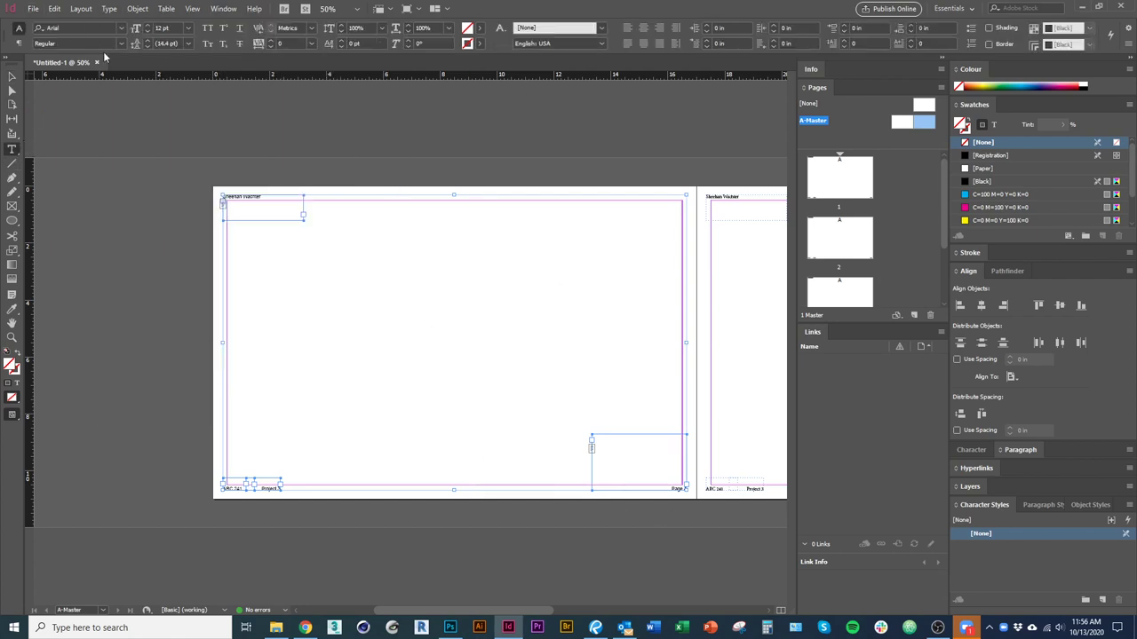
left_click(122, 44)
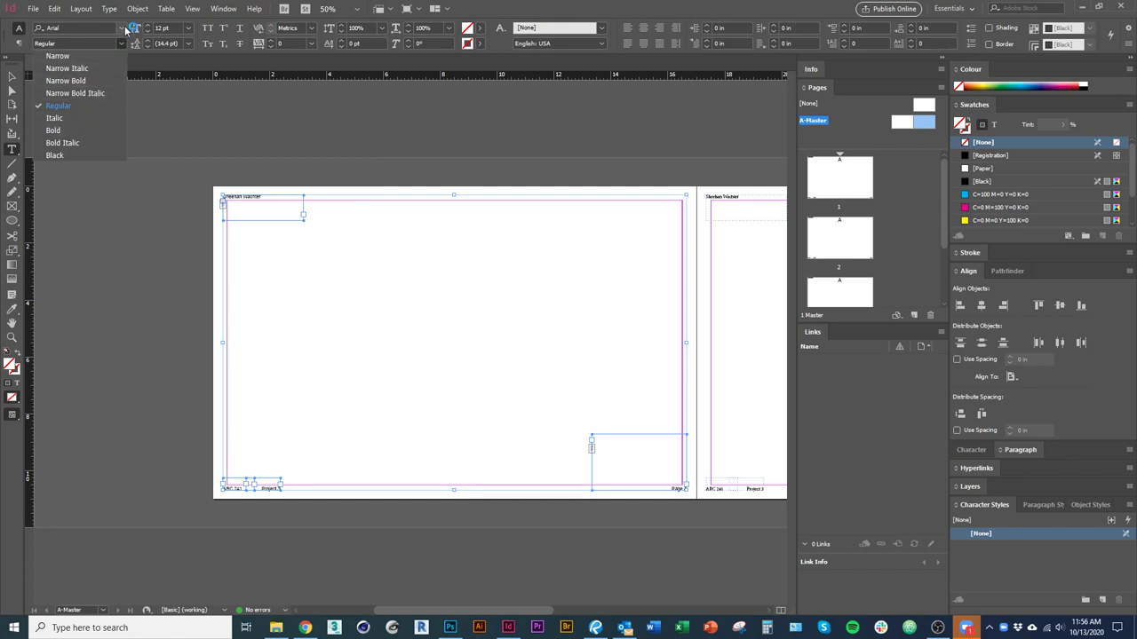
left_click(122, 27)
key("Down")
key("Down")
key("Down")
key("Down")
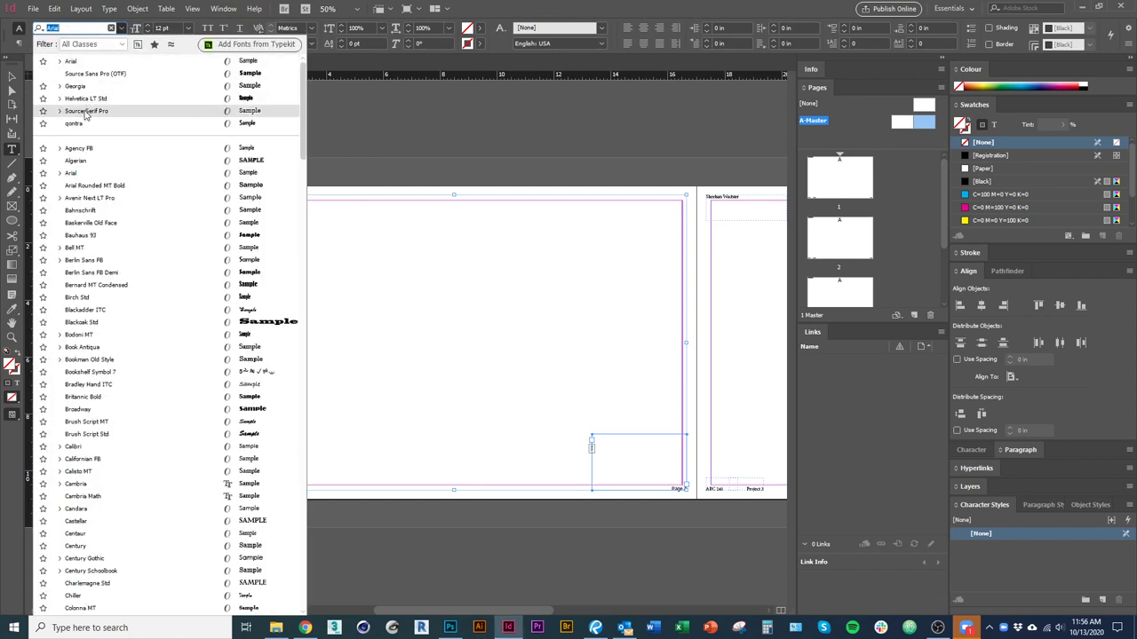
key("Return")
left_click(122, 28)
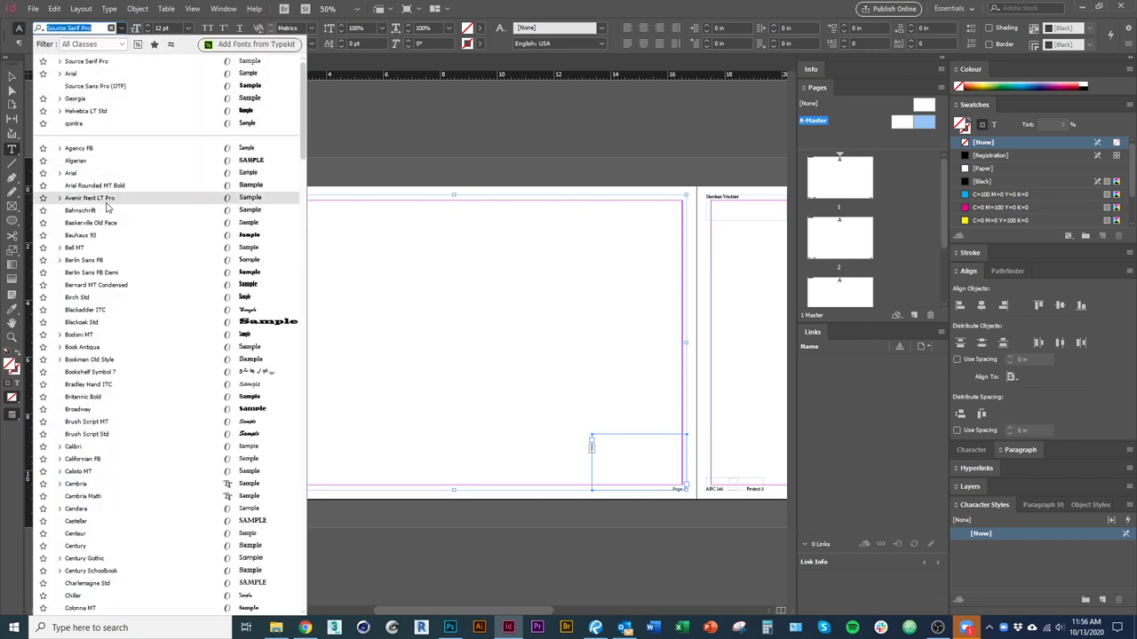
left_click(89, 110)
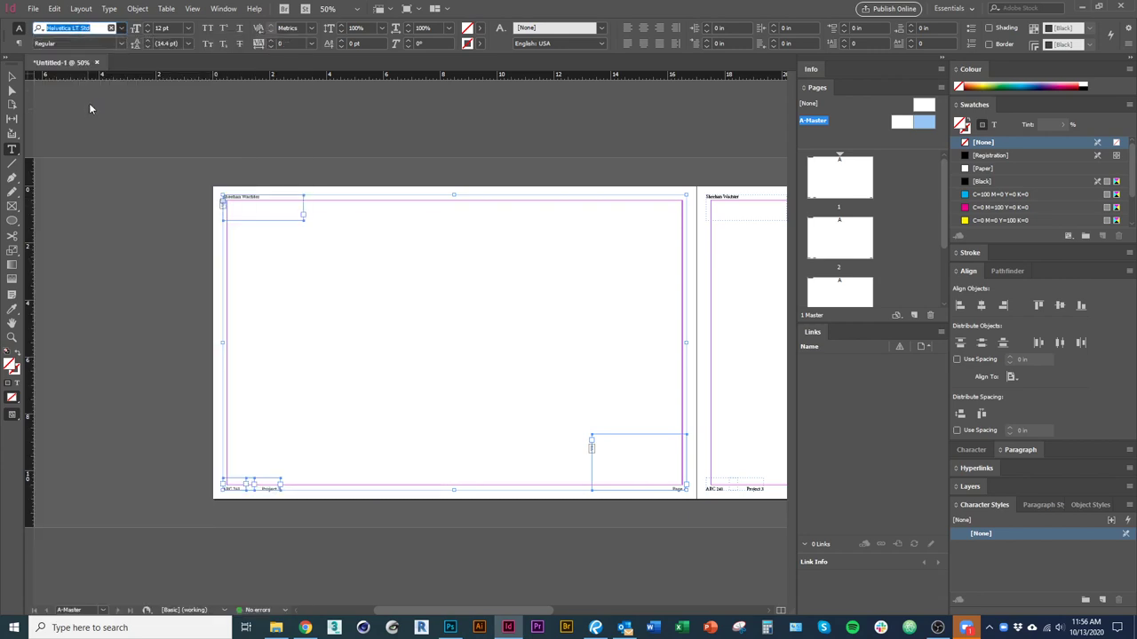
left_click(119, 44)
left_click(74, 191)
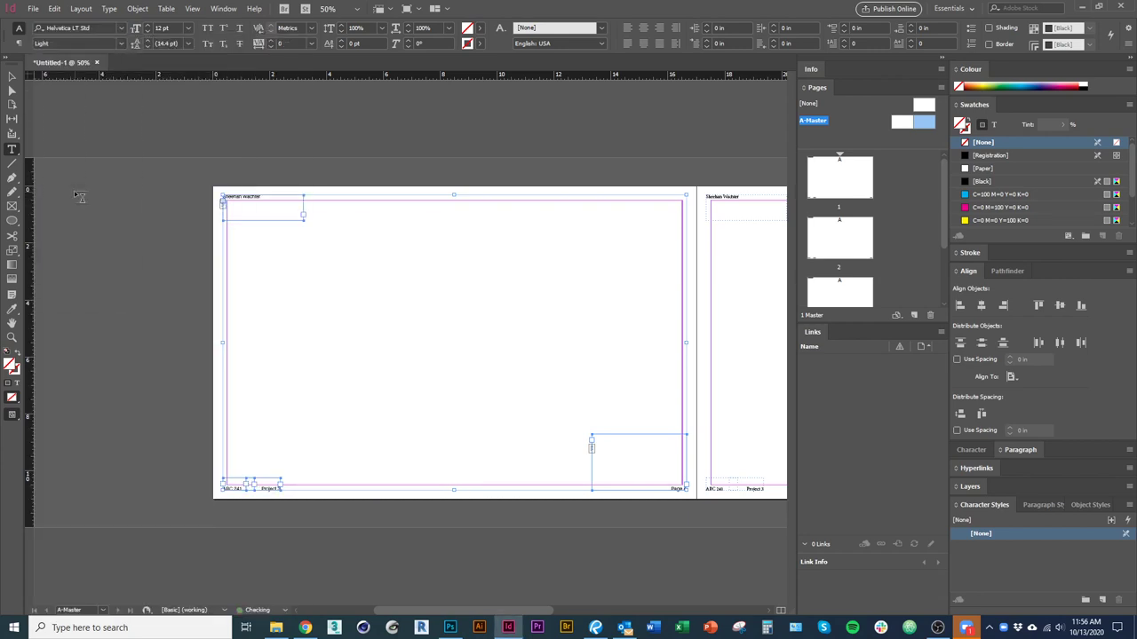
Deselect the master frames, open page 1 and fit it in the window.
left_click(11, 76)
left_click(214, 213)
scroll(222, 210, "up", 3, "alt")
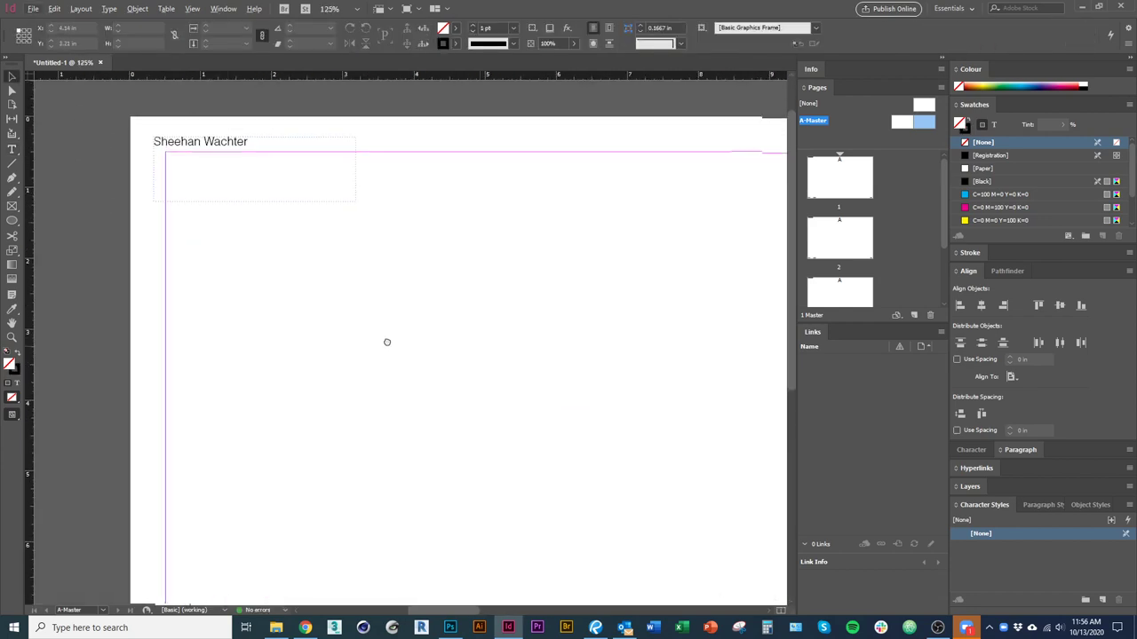
double_click(840, 173)
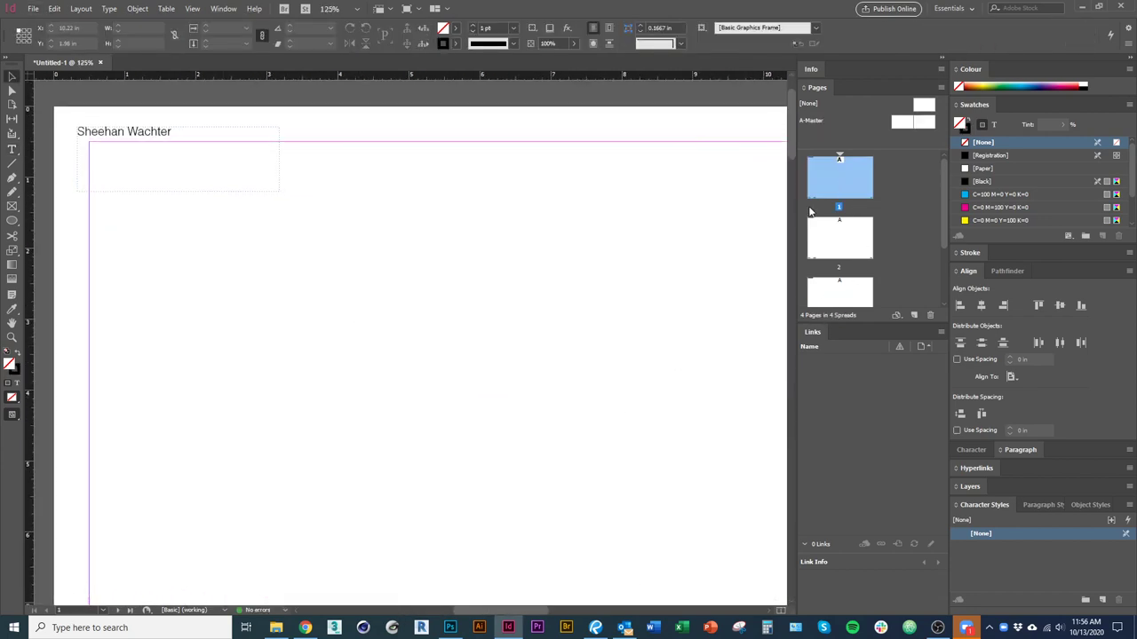
key("ctrl+0")
Scroll through the pages to check that the footers read Page 1 to Page 3.
left_click_drag(450, 467, 450, 447)
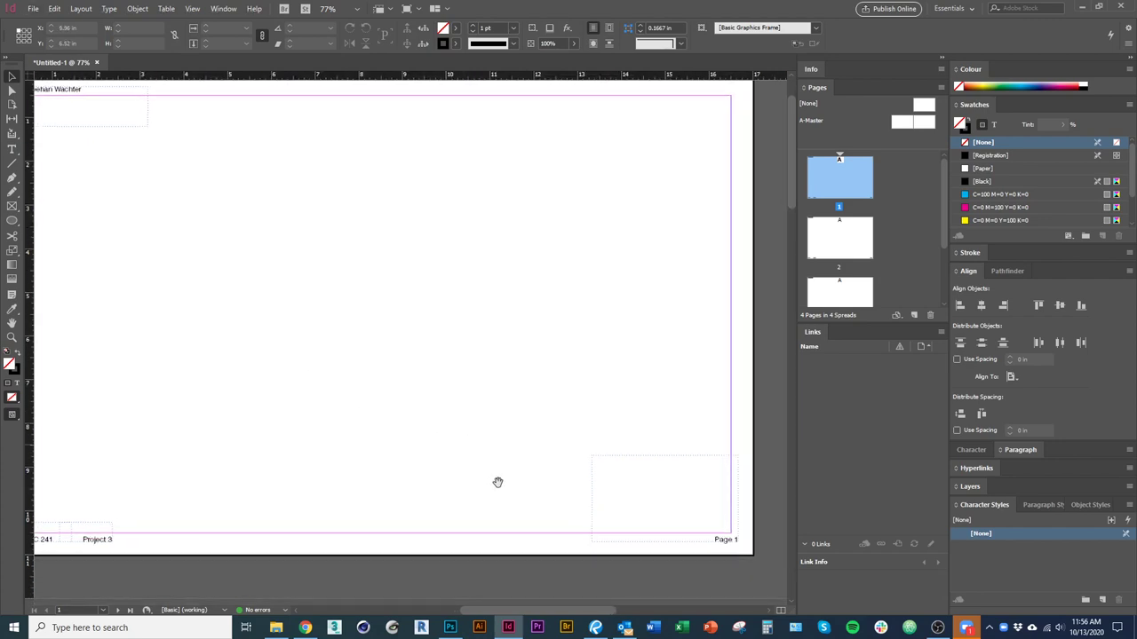
scroll(451, 446, "down", 8)
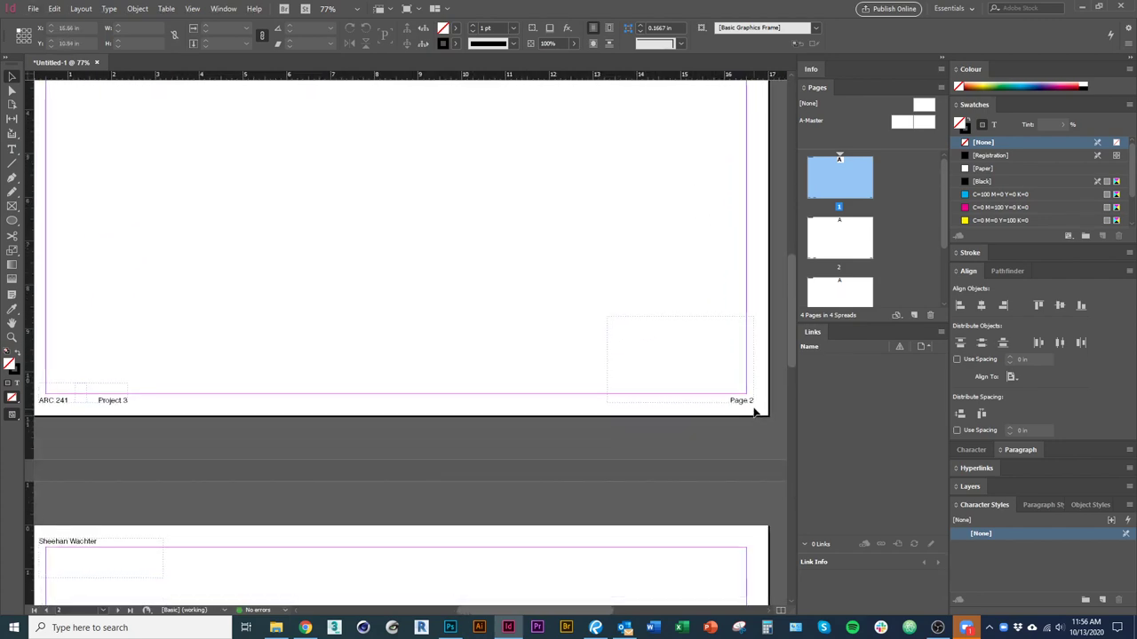
scroll(736, 398, "down", 8)
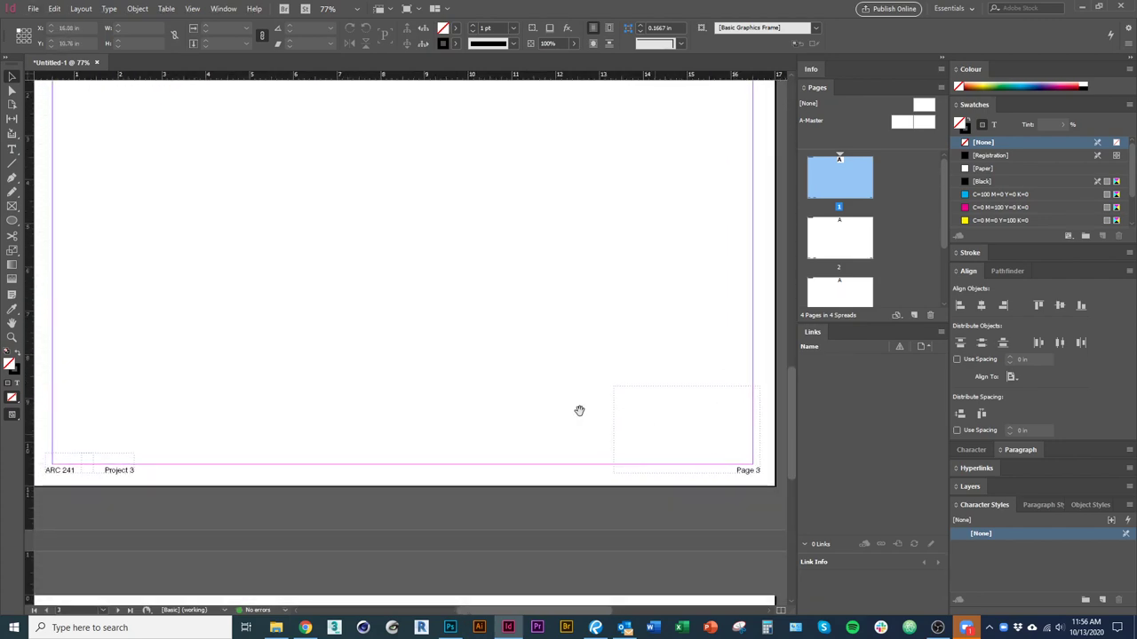
scroll(651, 432, "down", 5)
scroll(369, 552, "up", 15)
scroll(427, 508, "up", 3)
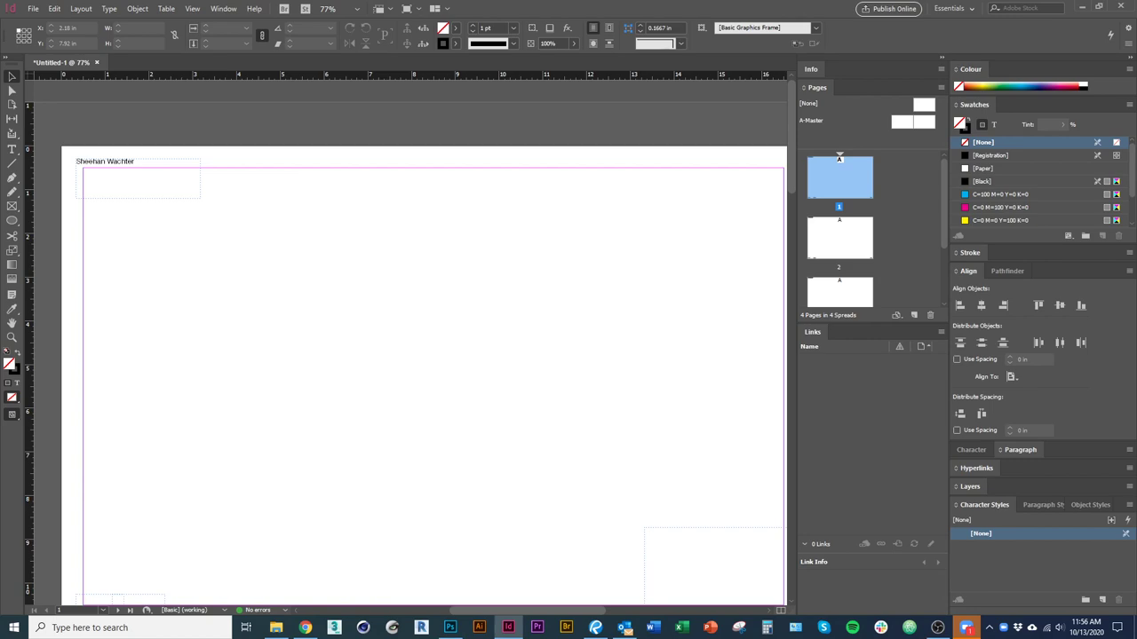
key("alt+Tab")
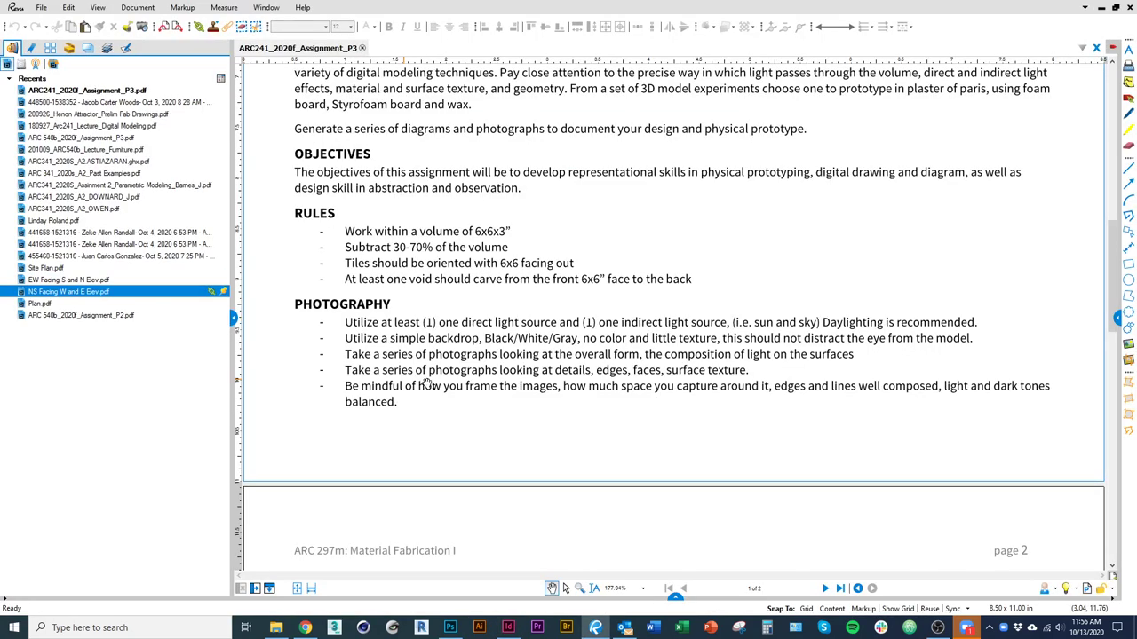
scroll(464, 414, "up", 2)
scroll(464, 418, "down", 5)
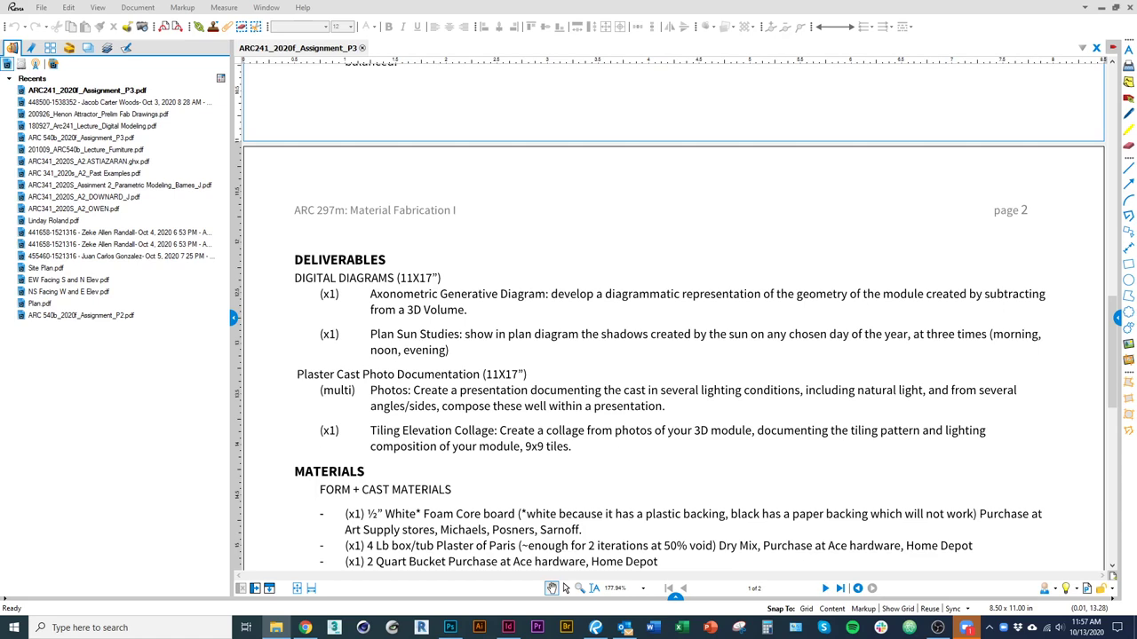
key("alt+Tab")
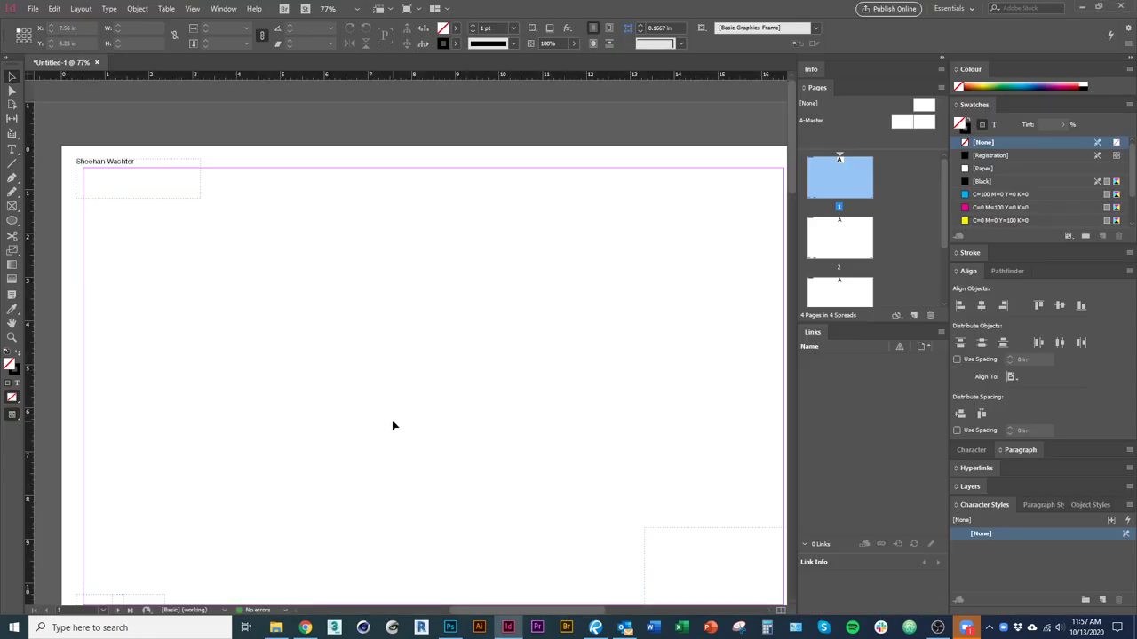
Drop geometry diagram [Converted].ai onto the fitted page 1 and drag it toward the upper left.
key("ctrl+0")
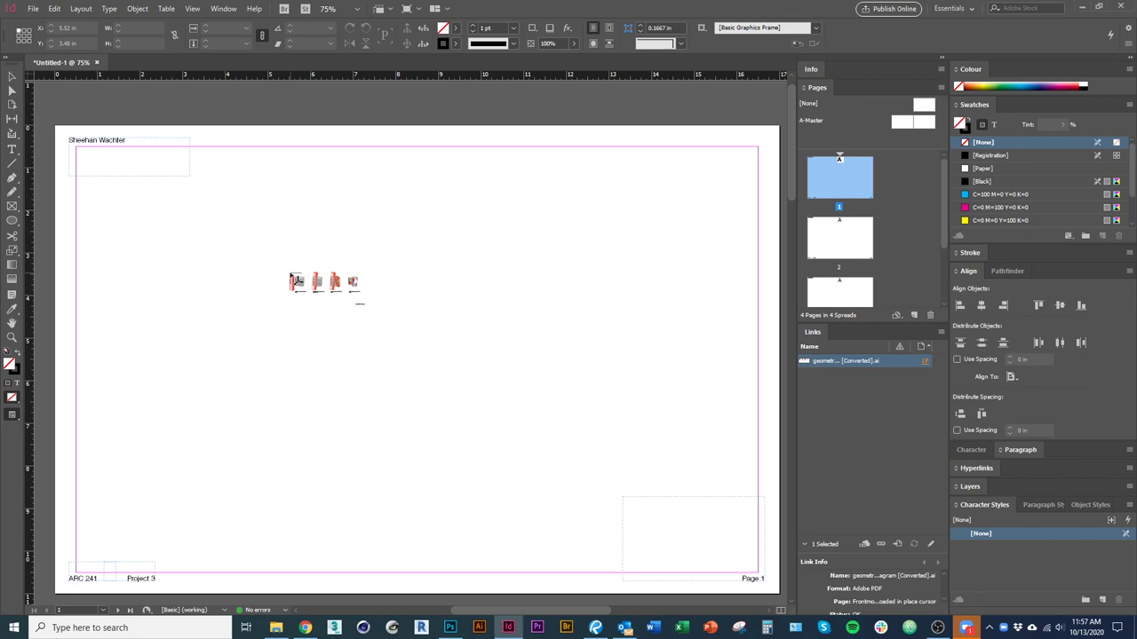
left_click(291, 275)
left_click_drag(427, 458, 207, 414)
left_click_drag(317, 449, 318, 442)
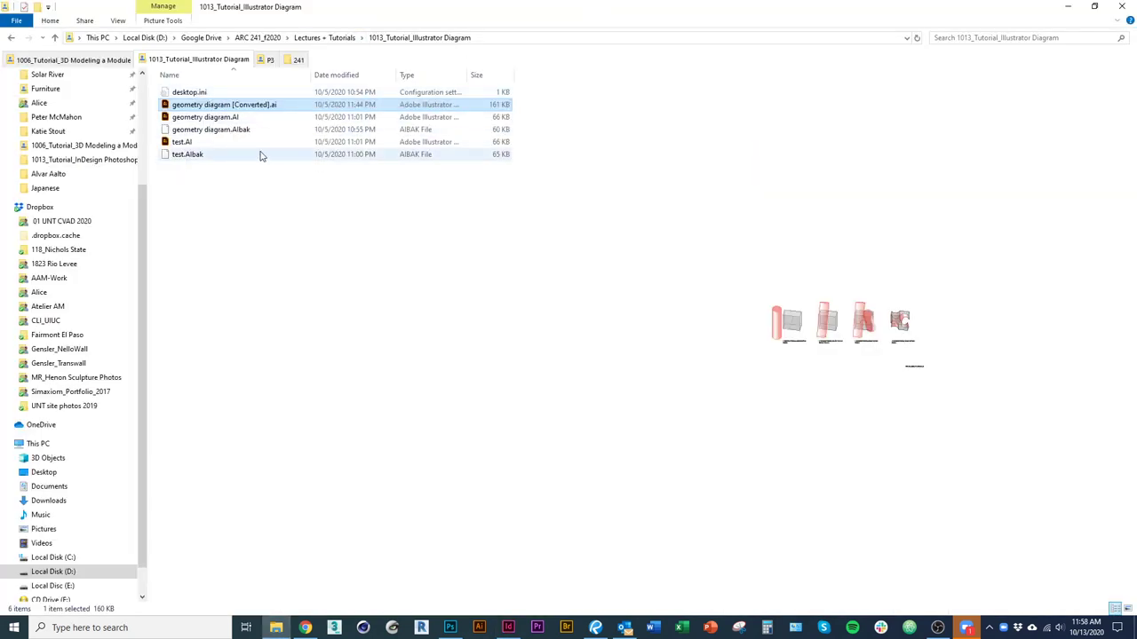
Paste geometry diagram [Converted].ai into the 1013_Tutorial_InDesign Photoshop folder.
left_click(345, 39)
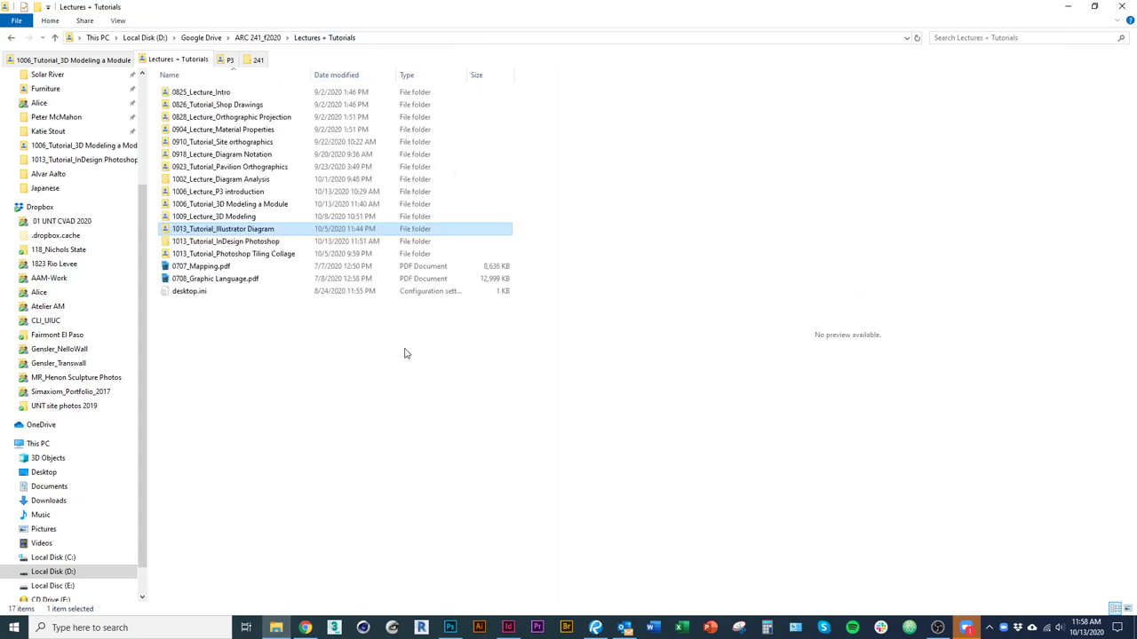
left_click(223, 253)
double_click(223, 245)
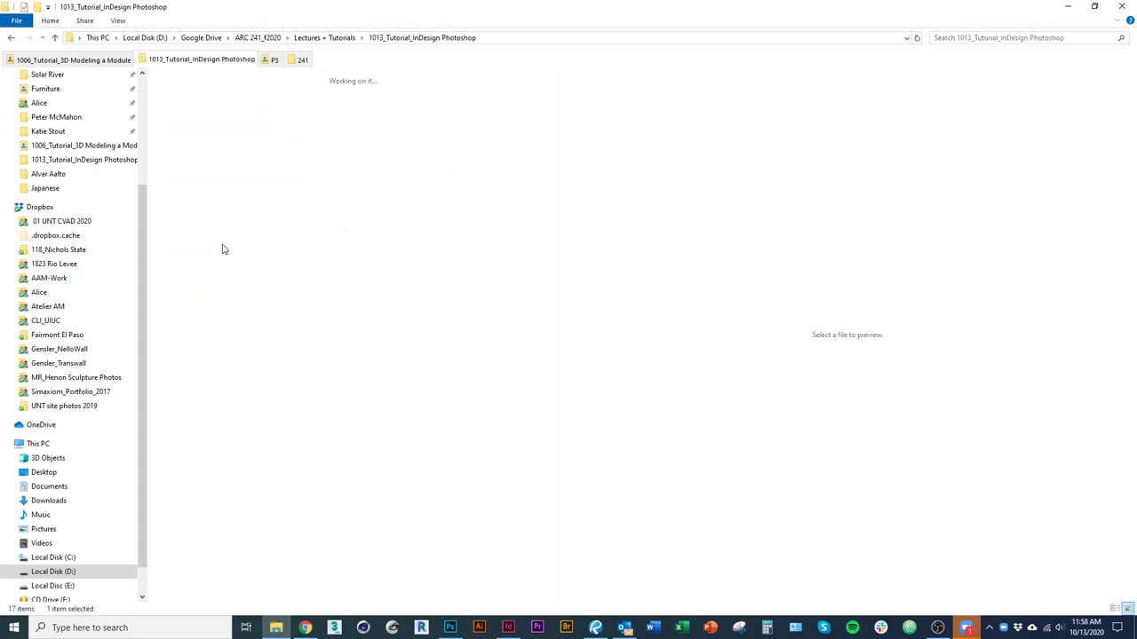
key("ctrl+v")
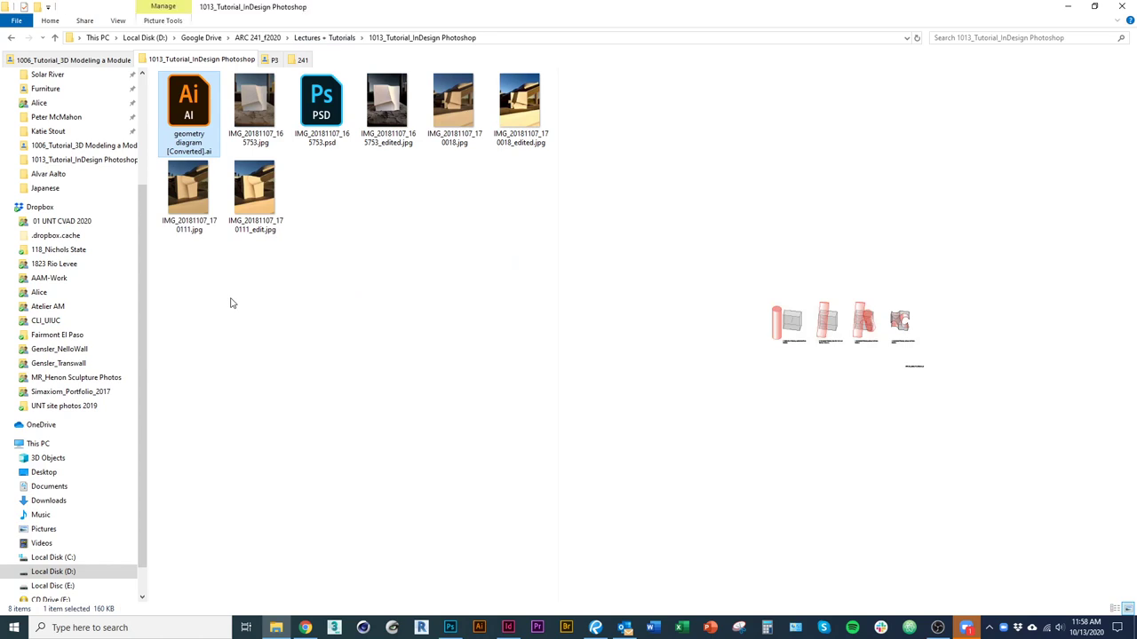
key("alt+Tab")
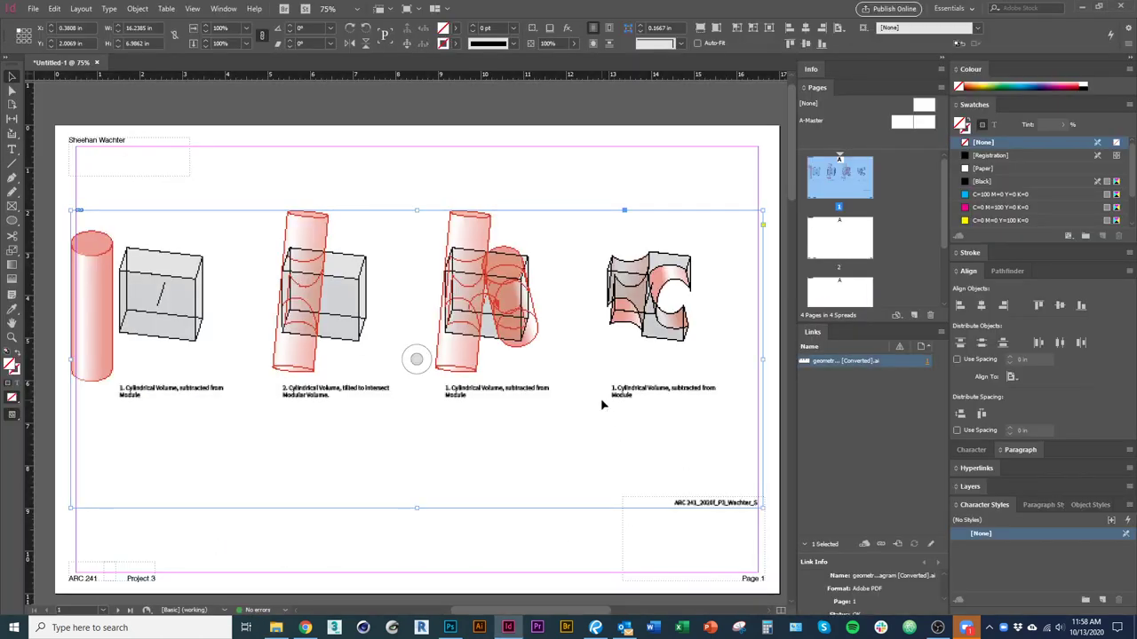
Update the geometry diagram's link and select its frame on page 1.
left_click(897, 544)
key("Escape")
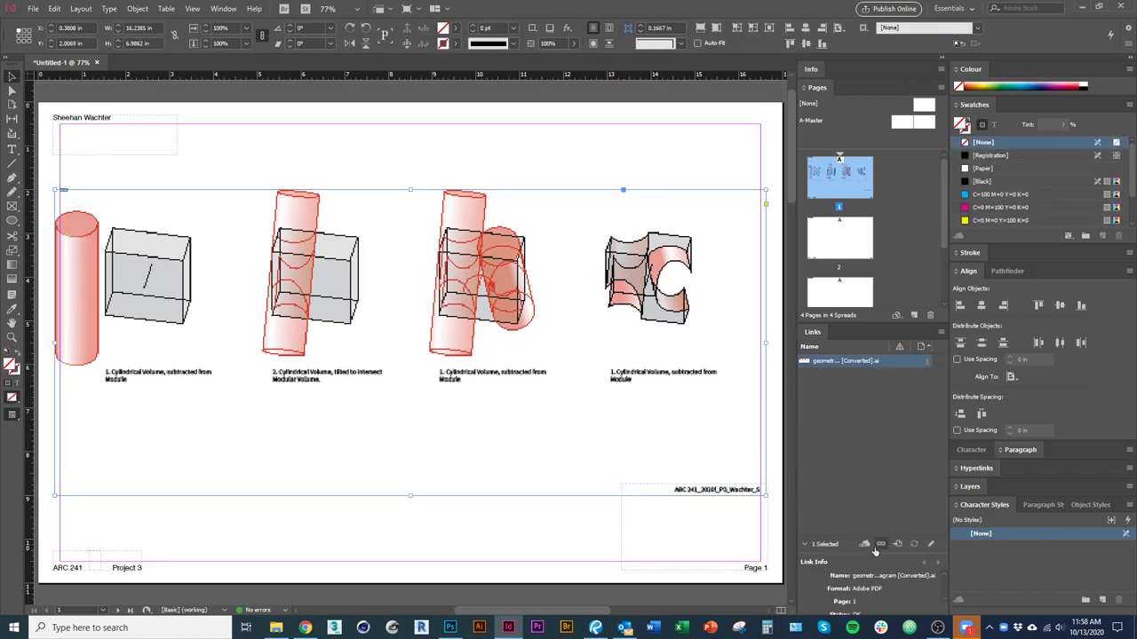
left_click(518, 520)
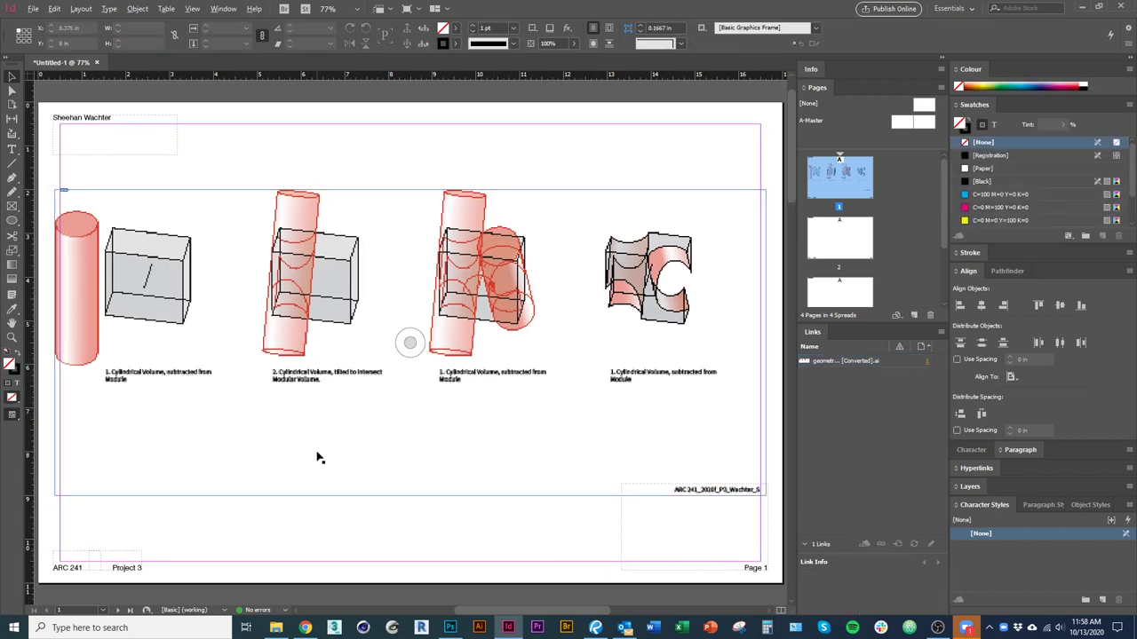
scroll(317, 457, "down", 1)
left_click(672, 488)
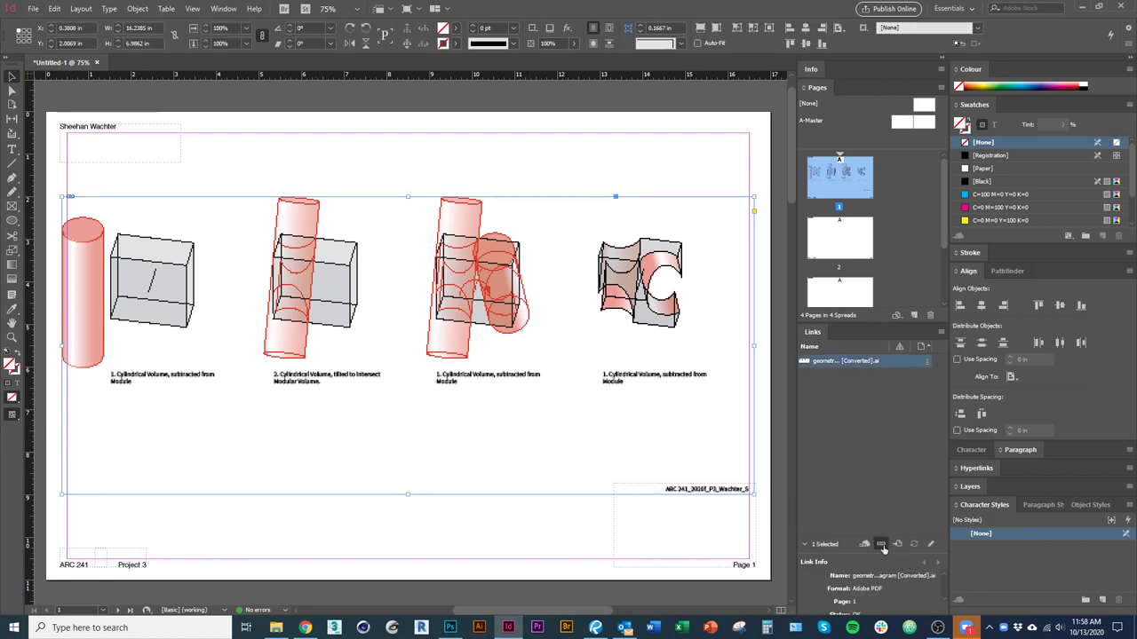
Start a relink for the diagram, cancel it, and select its Links panel entry.
left_click(897, 544)
left_click(771, 561)
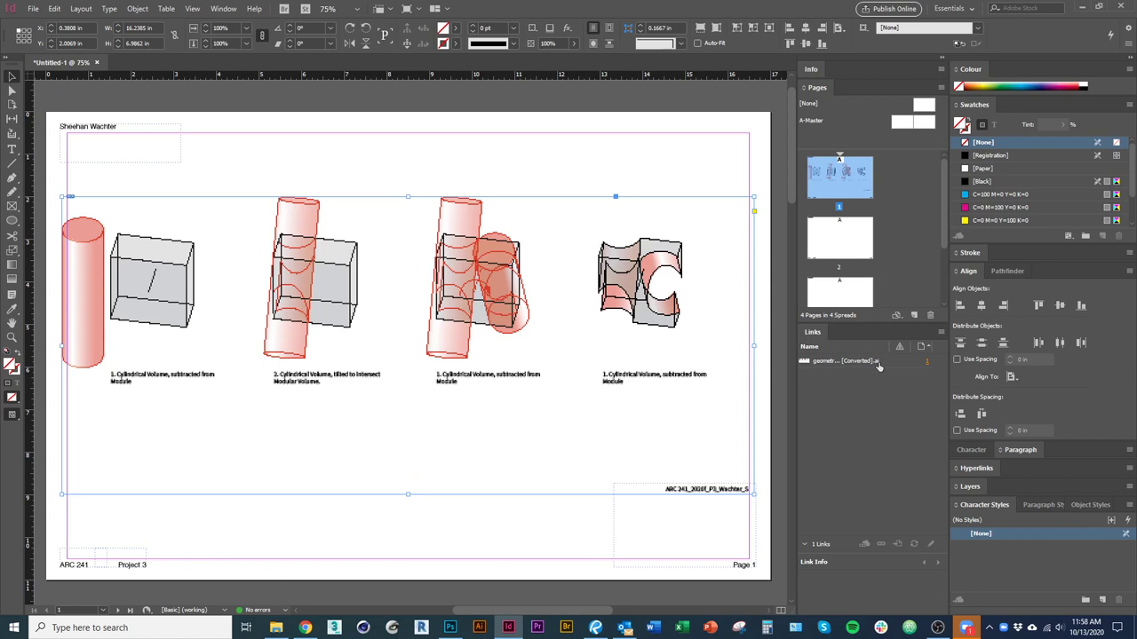
left_click(518, 498)
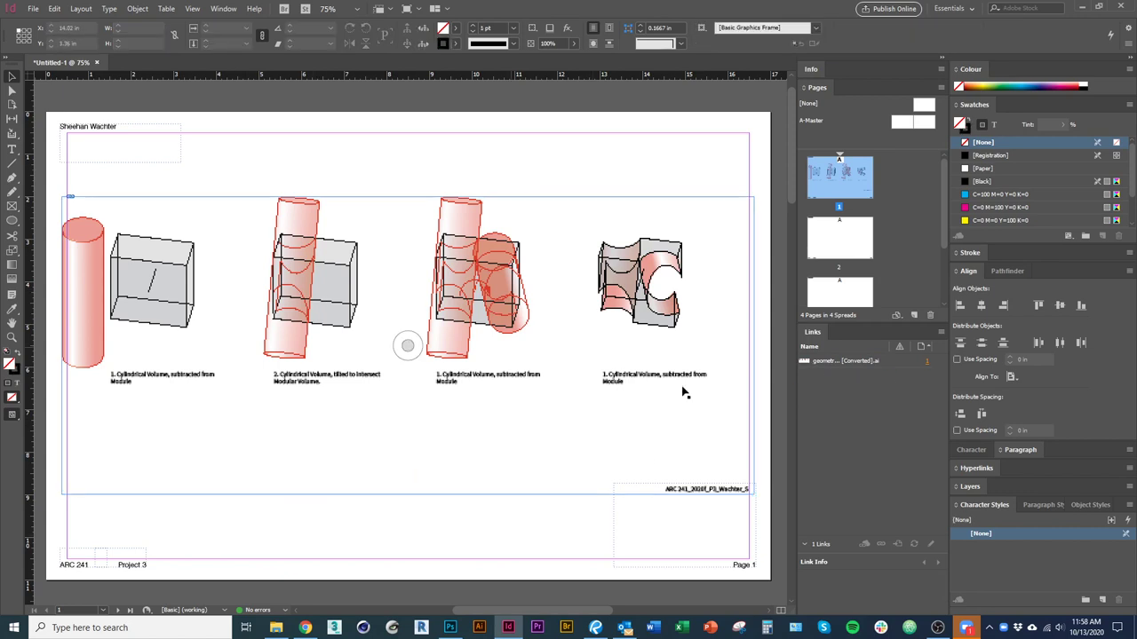
left_click(870, 362)
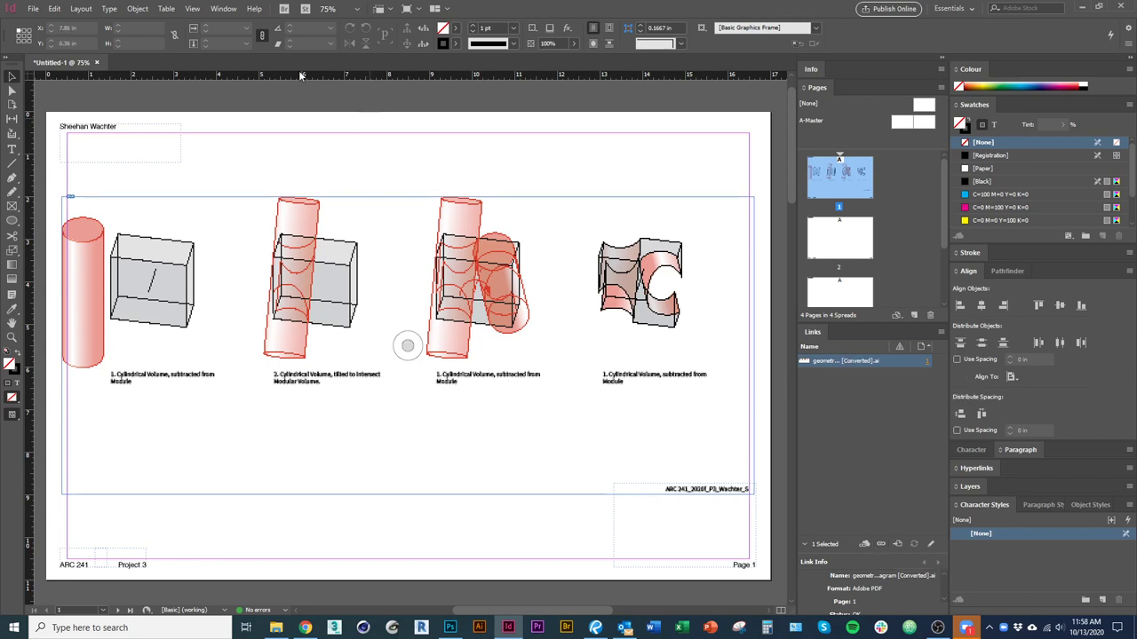
left_click(218, 9)
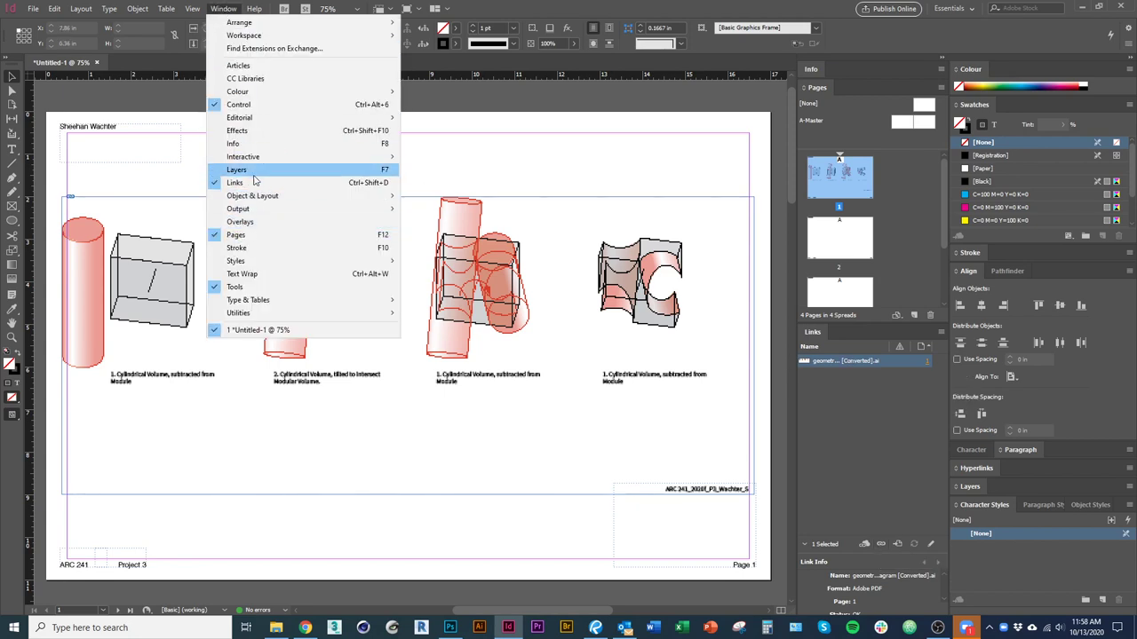
Relink the diagram to its copy in ARC 241_f2020's 1013_Tutorial_InDesign Photoshop folder.
left_click(911, 500)
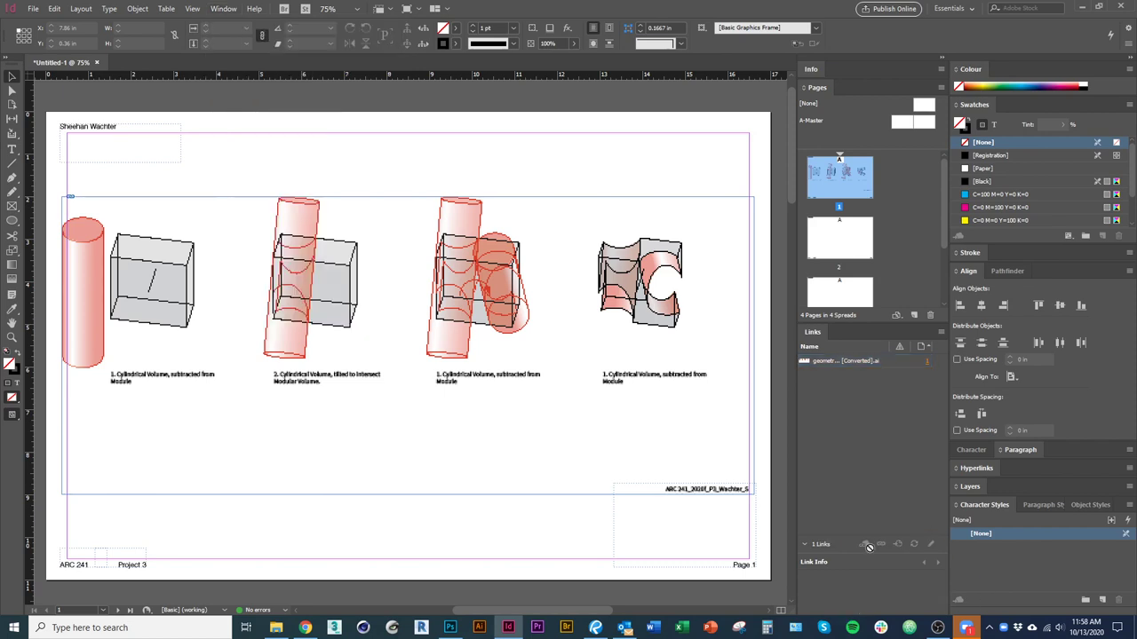
left_click(848, 362)
left_click(881, 544)
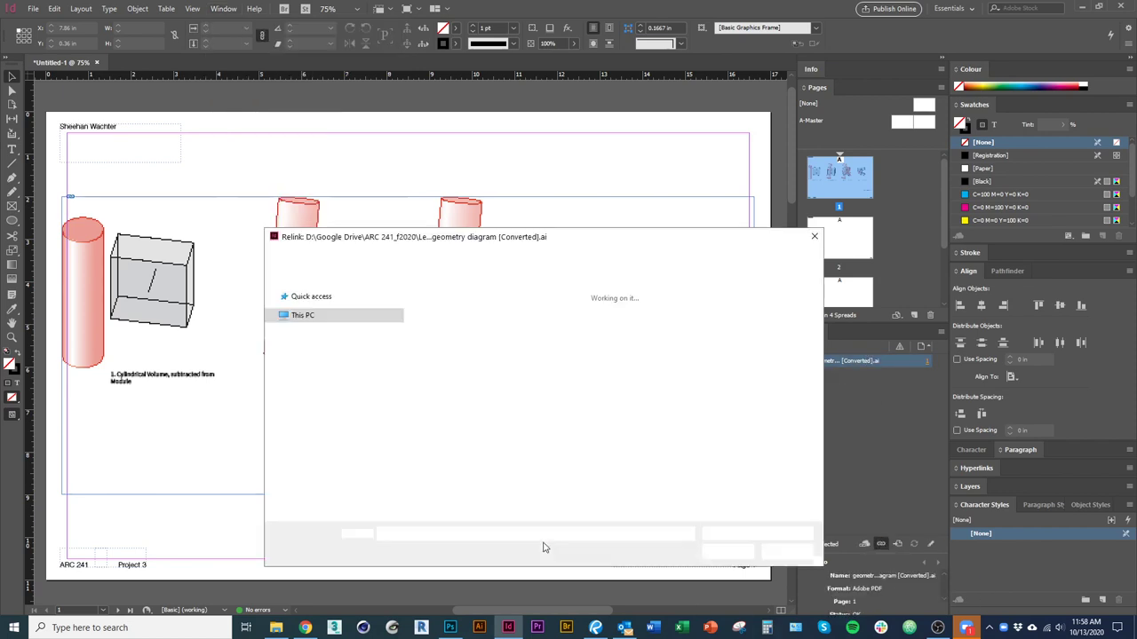
left_click(371, 255)
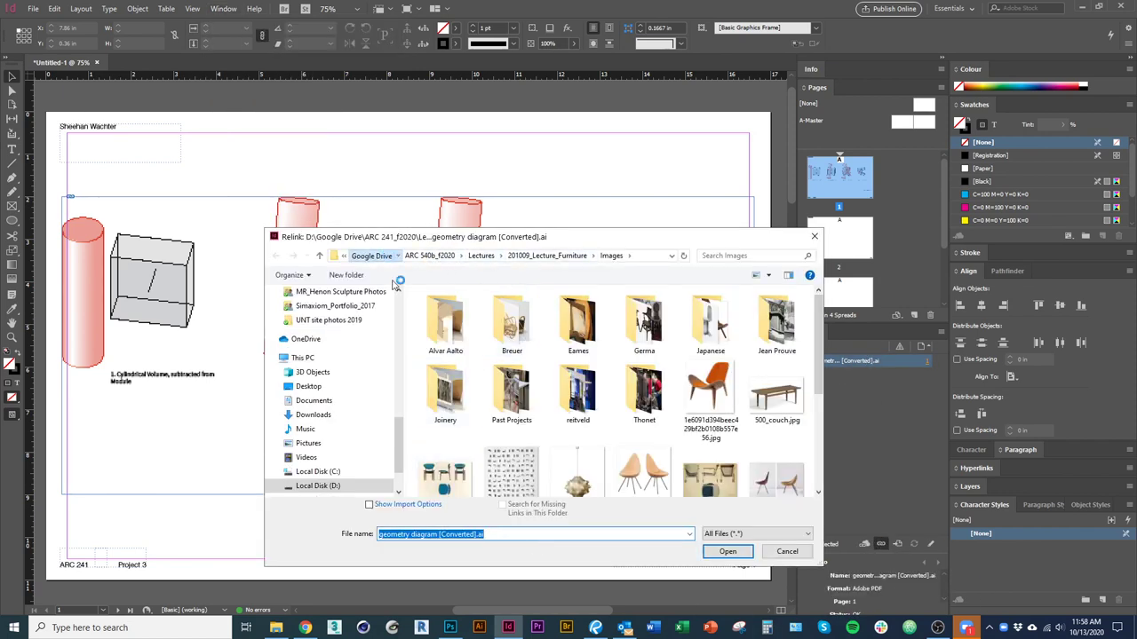
double_click(453, 396)
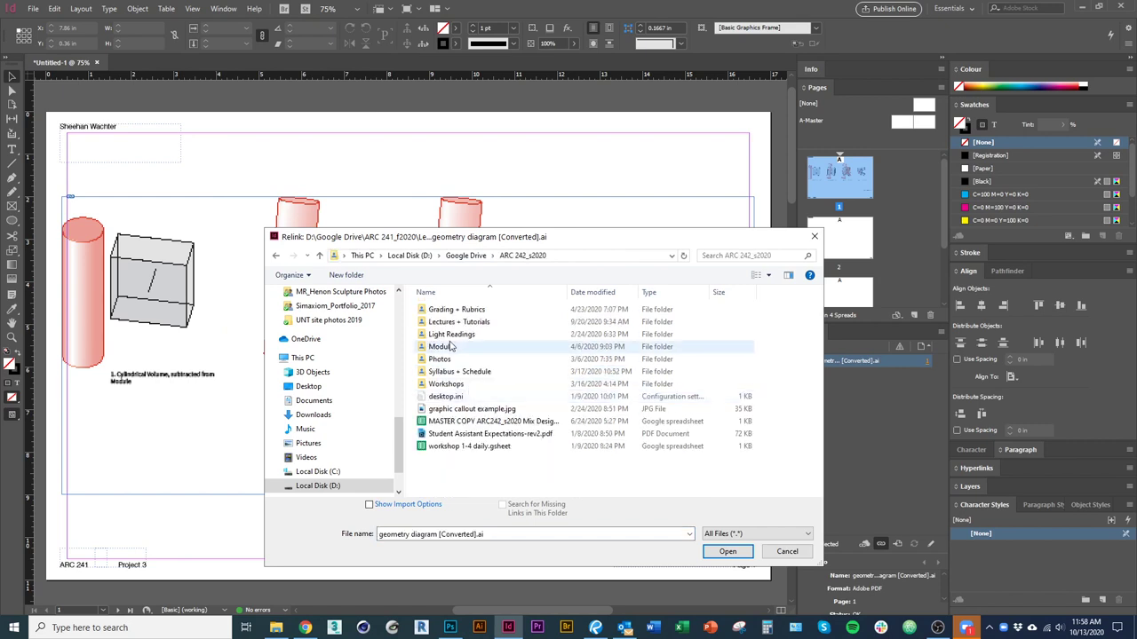
left_click(465, 255)
left_click(462, 371)
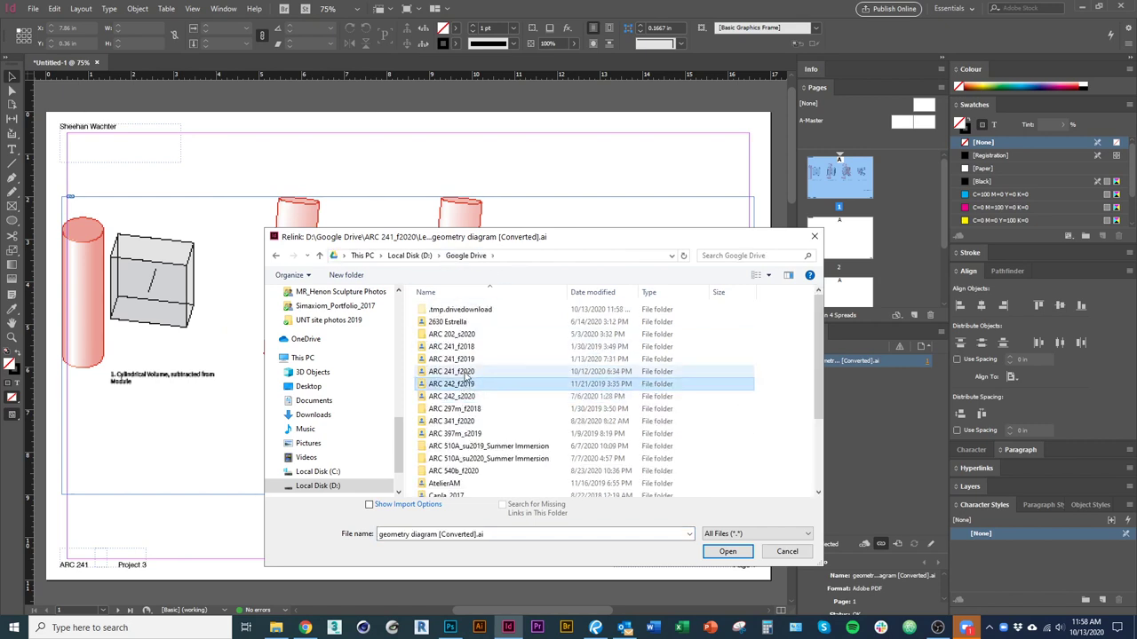
double_click(470, 371)
double_click(458, 335)
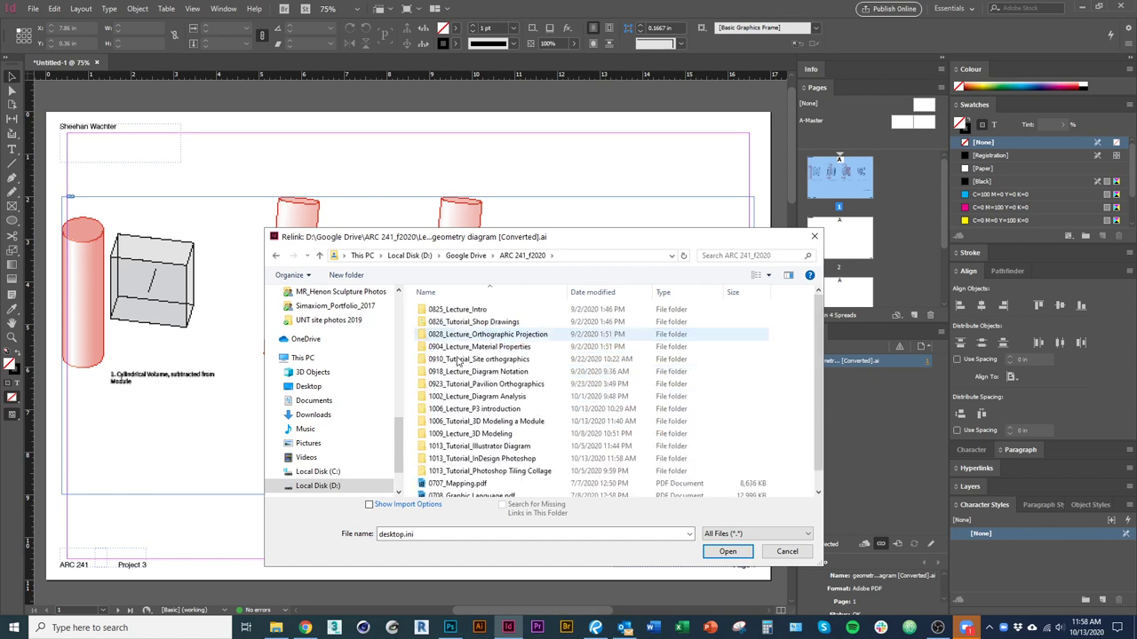
double_click(479, 459)
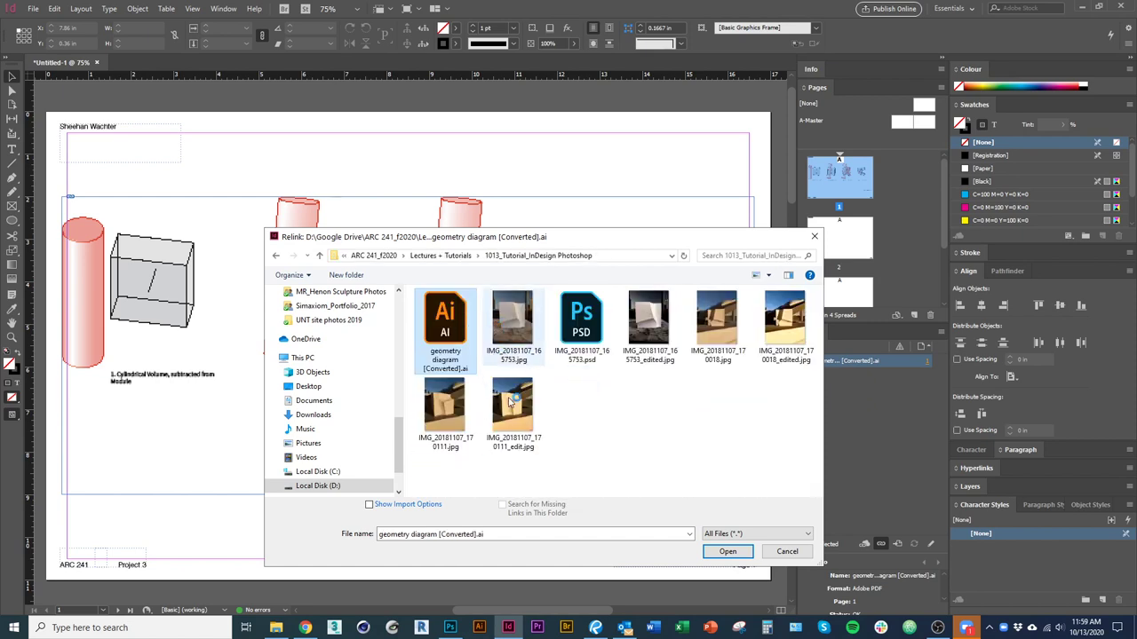
left_click(728, 553)
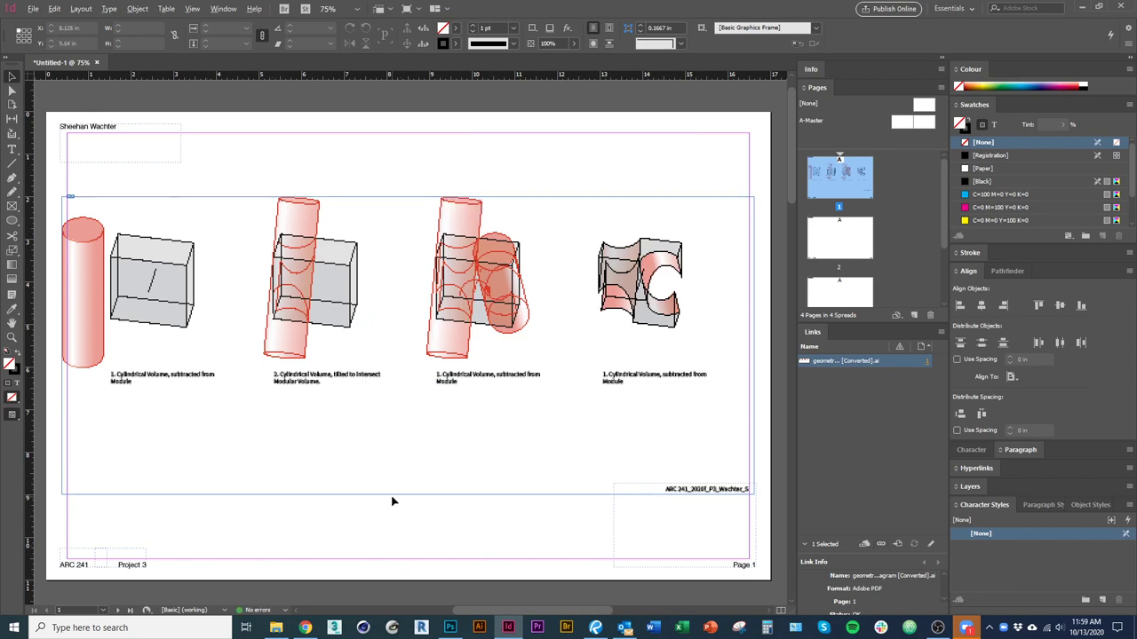
Select the diagram's frame and delete it from page 1.
left_click(367, 465)
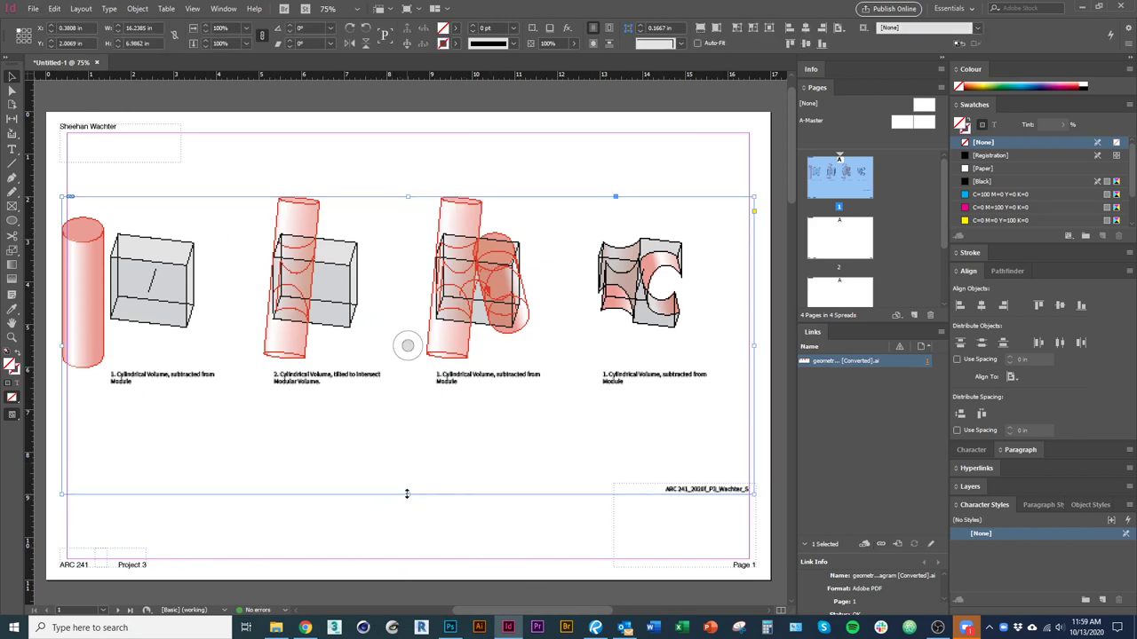
left_click(537, 522)
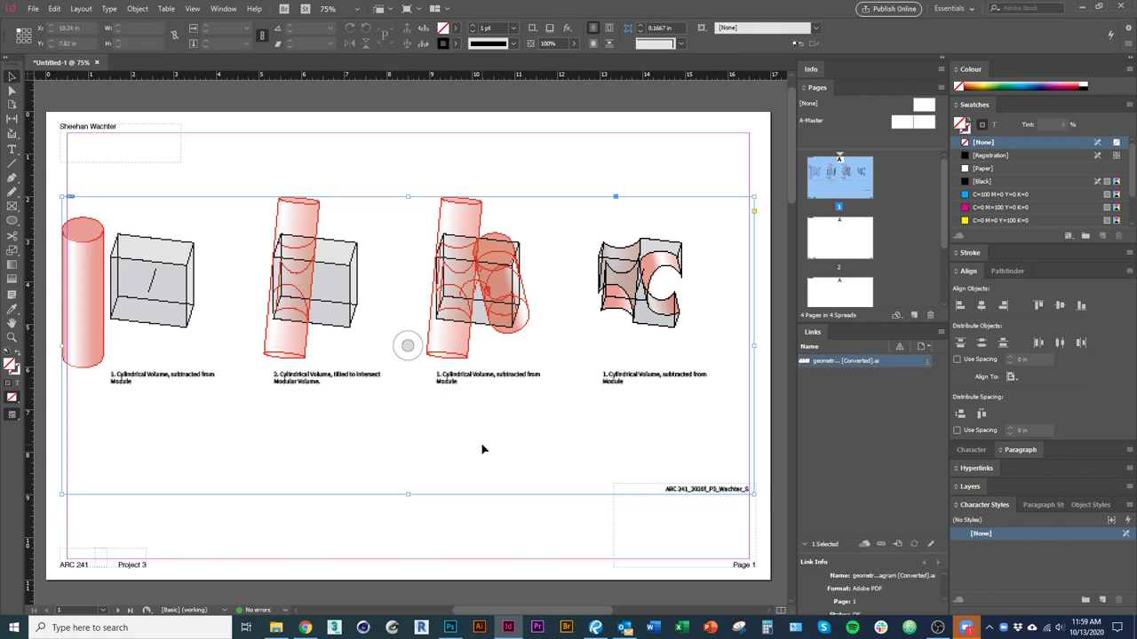
key("Delete")
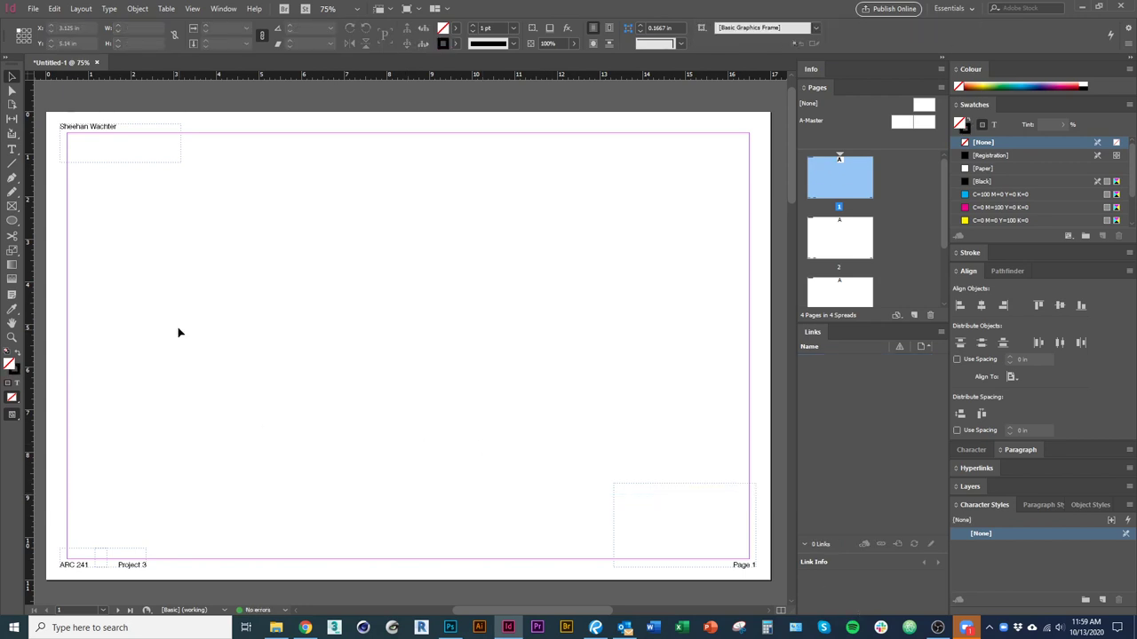
Restore the diagram, then place the model photo on page 2 and move it up-left.
key("ctrl+z")
double_click(842, 257)
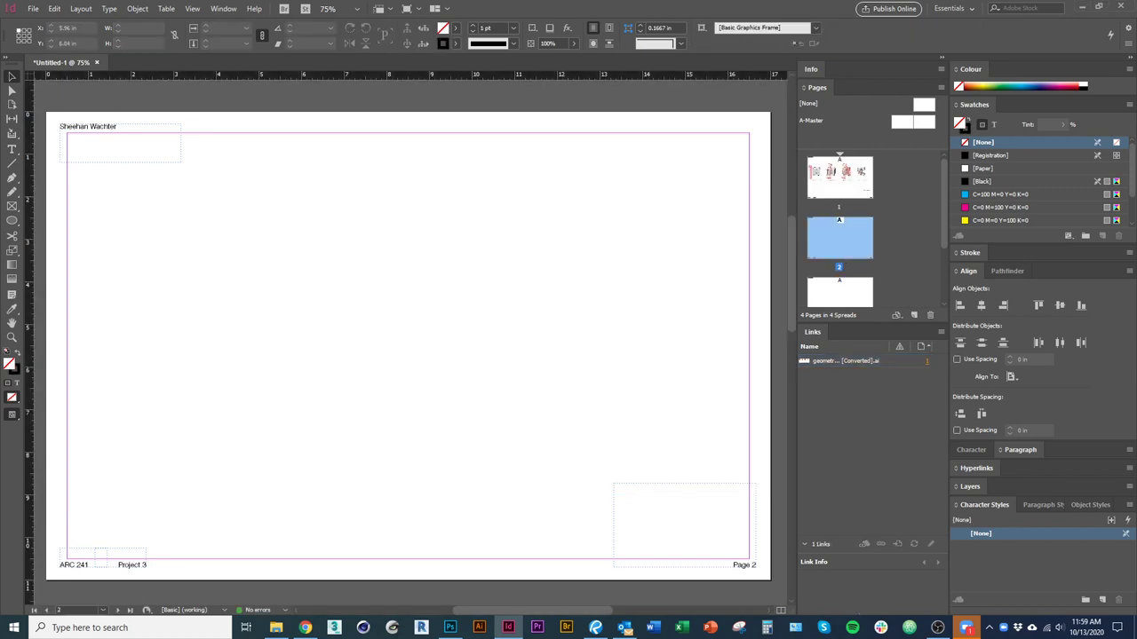
key("ctrl+d")
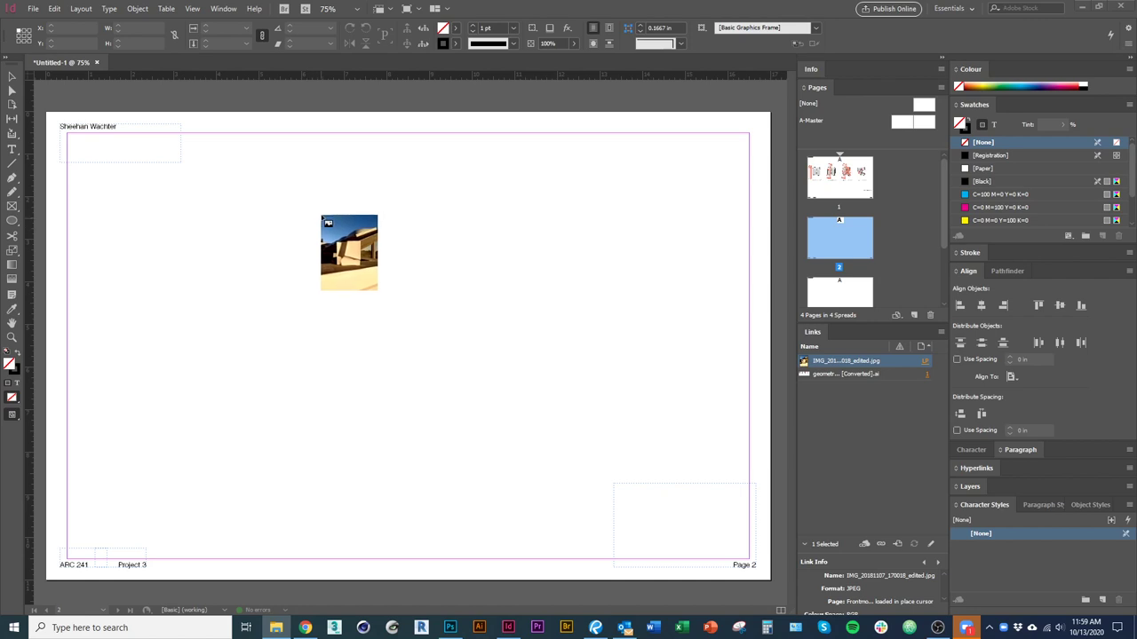
left_click(316, 225)
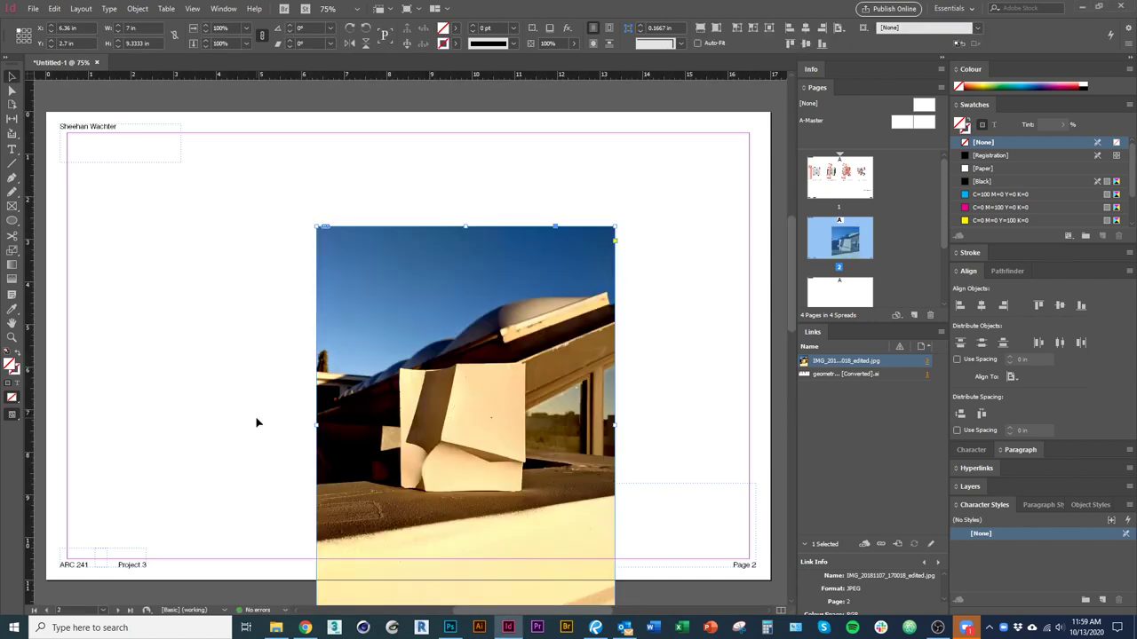
left_click_drag(376, 508, 364, 435)
left_click(614, 477)
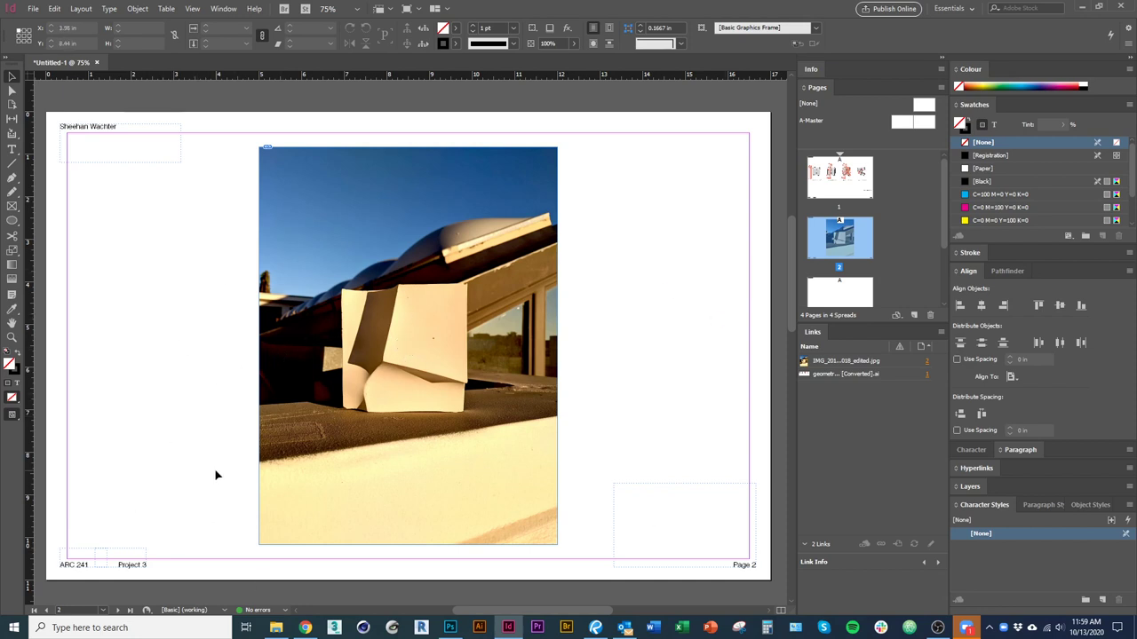
Undo that placement and redraw IMG_20181107_170018_edited.jpg as a large frame on page 2.
key("ctrl+z")
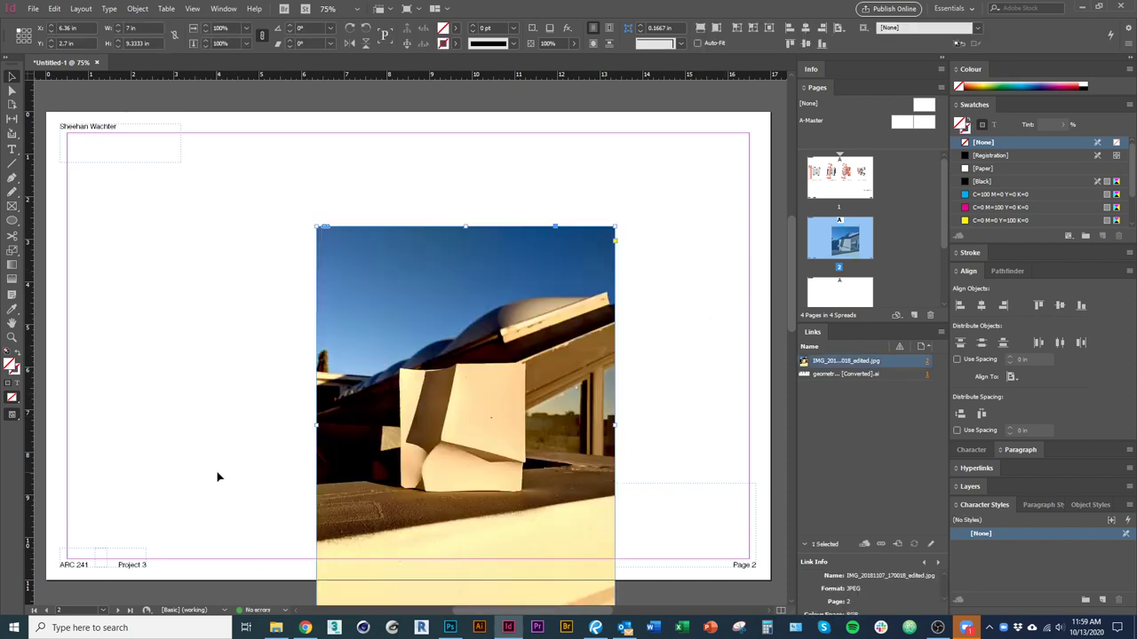
key("ctrl+z")
left_click(107, 220)
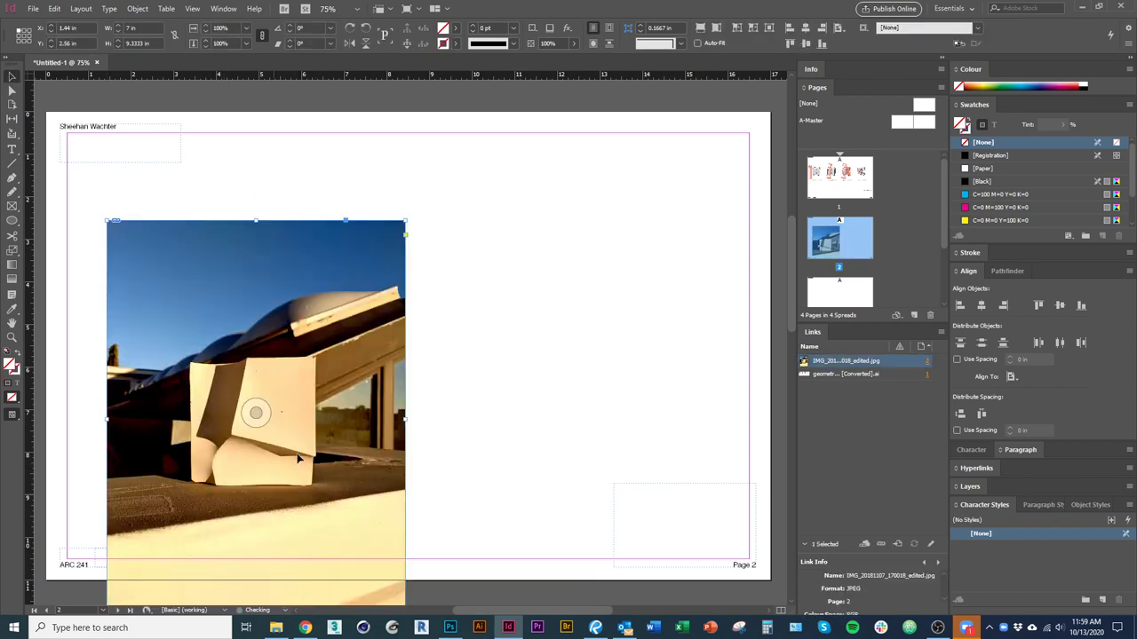
key("ctrl+z")
left_click_drag(270, 174, 547, 327)
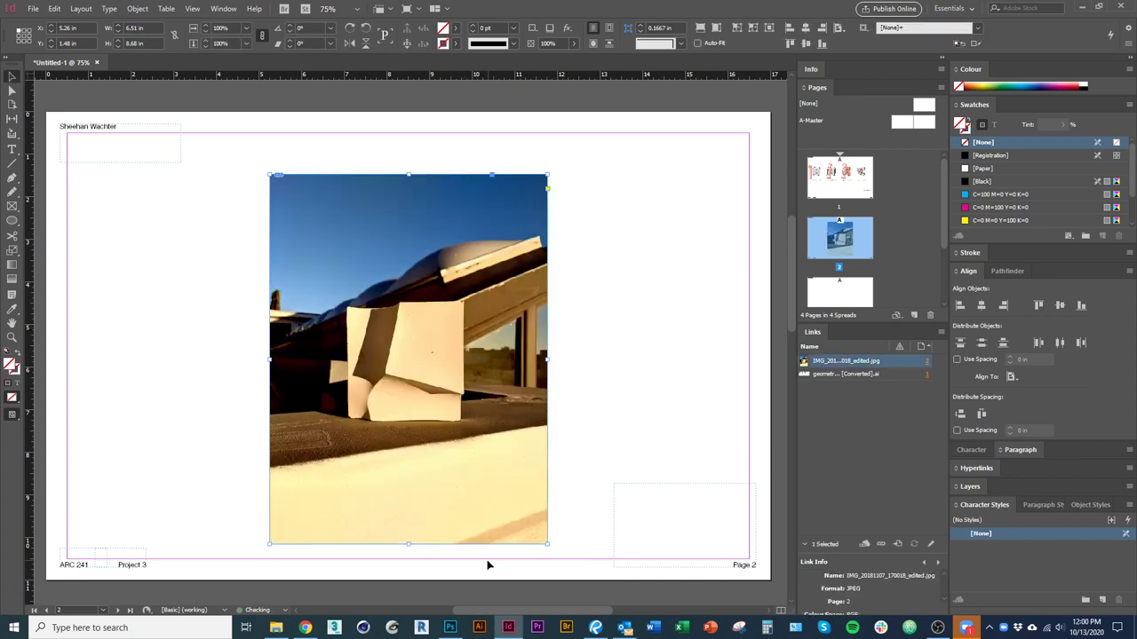
Nudge the photo frame up and try corner, top and bottom crops, undoing them.
left_click_drag(455, 523, 453, 509)
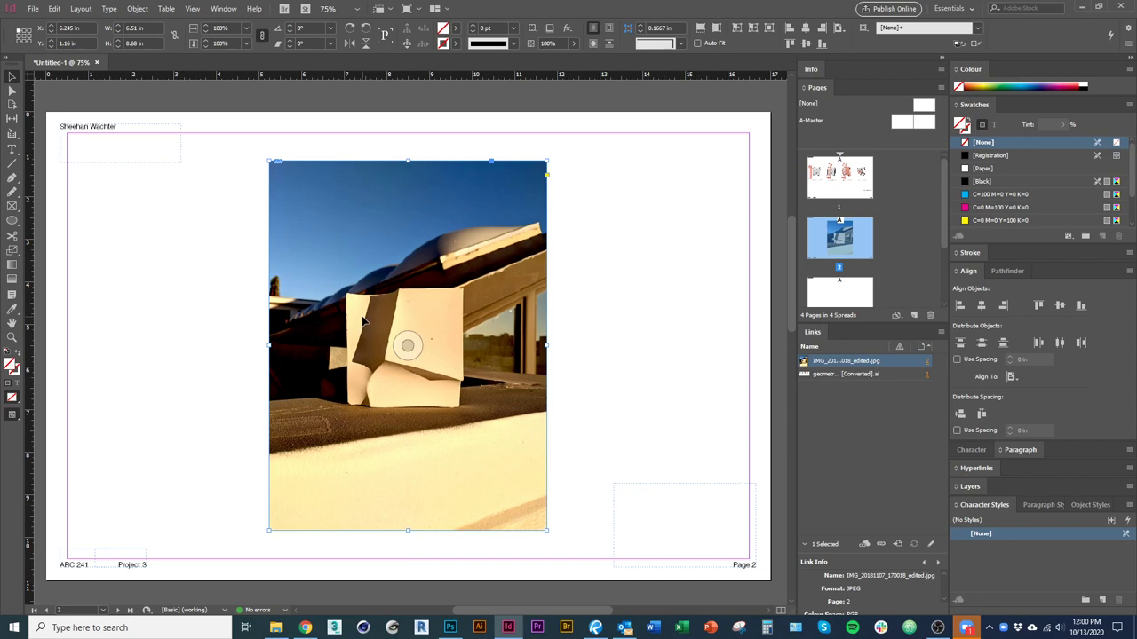
double_click(508, 385)
key("Escape")
left_click_drag(547, 530, 487, 431)
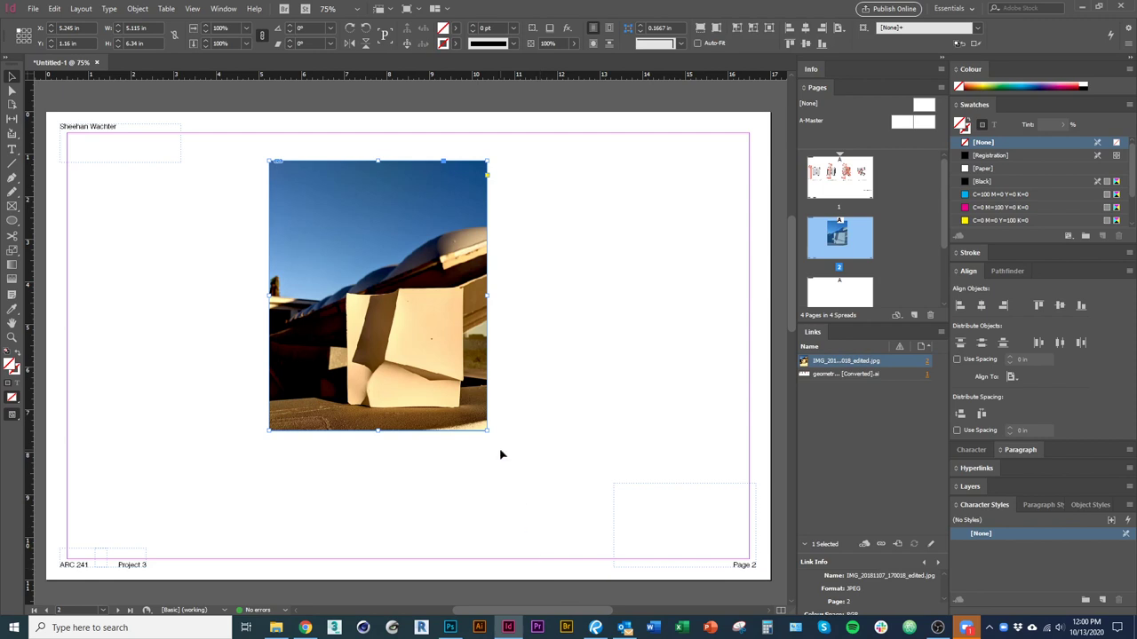
key("ctrl+z")
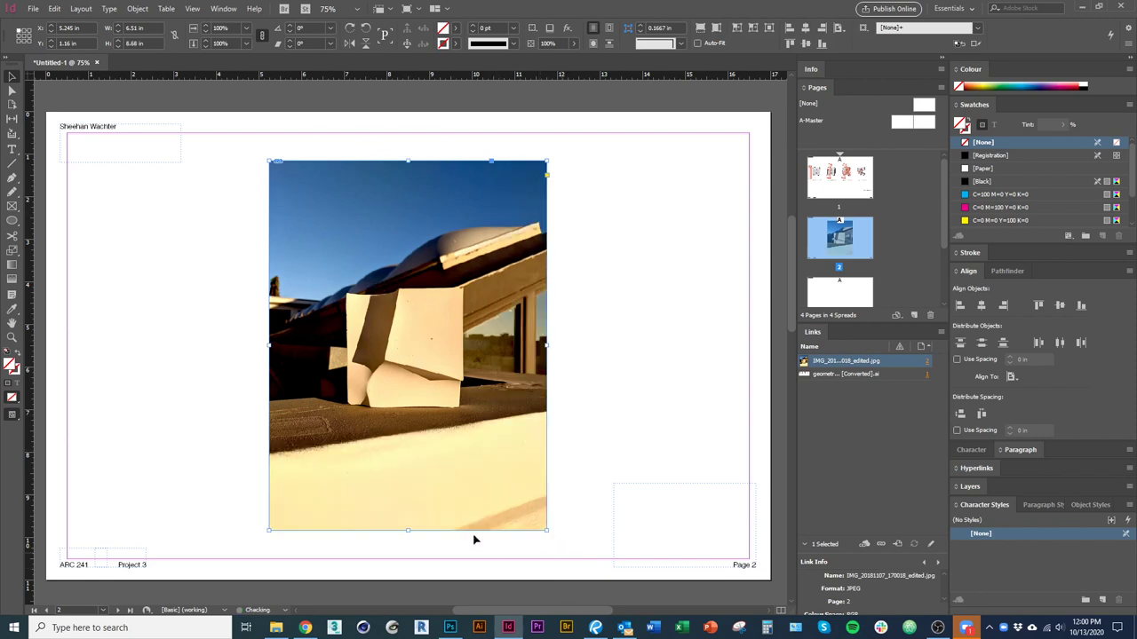
left_click_drag(409, 529, 410, 432)
left_click_drag(414, 167, 408, 269)
left_click(533, 568)
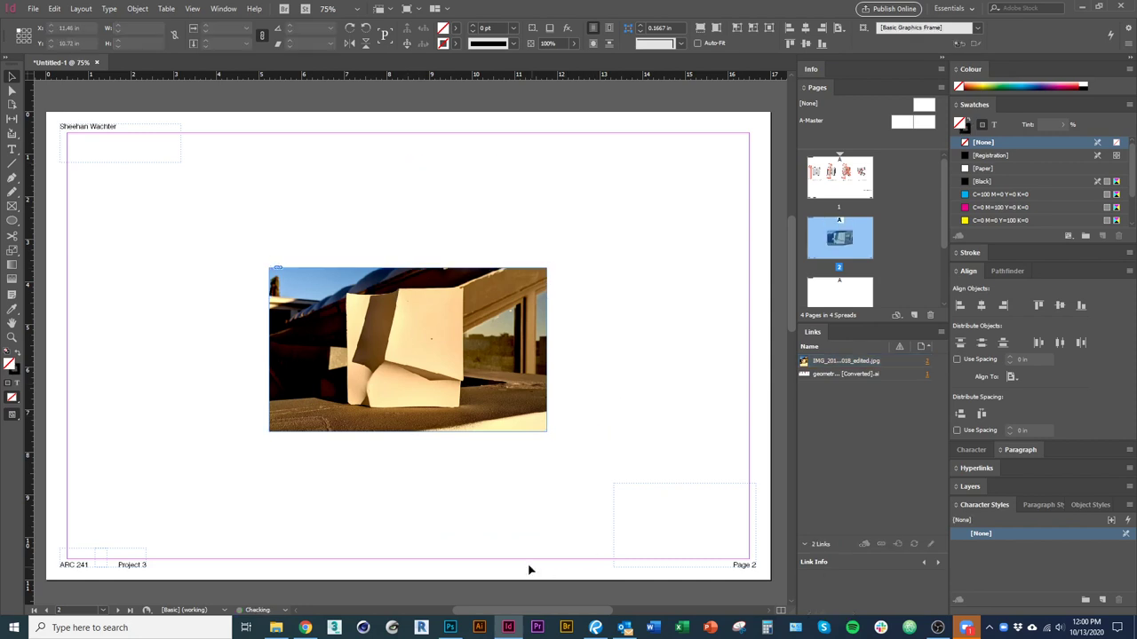
left_click(543, 353)
left_click(650, 408)
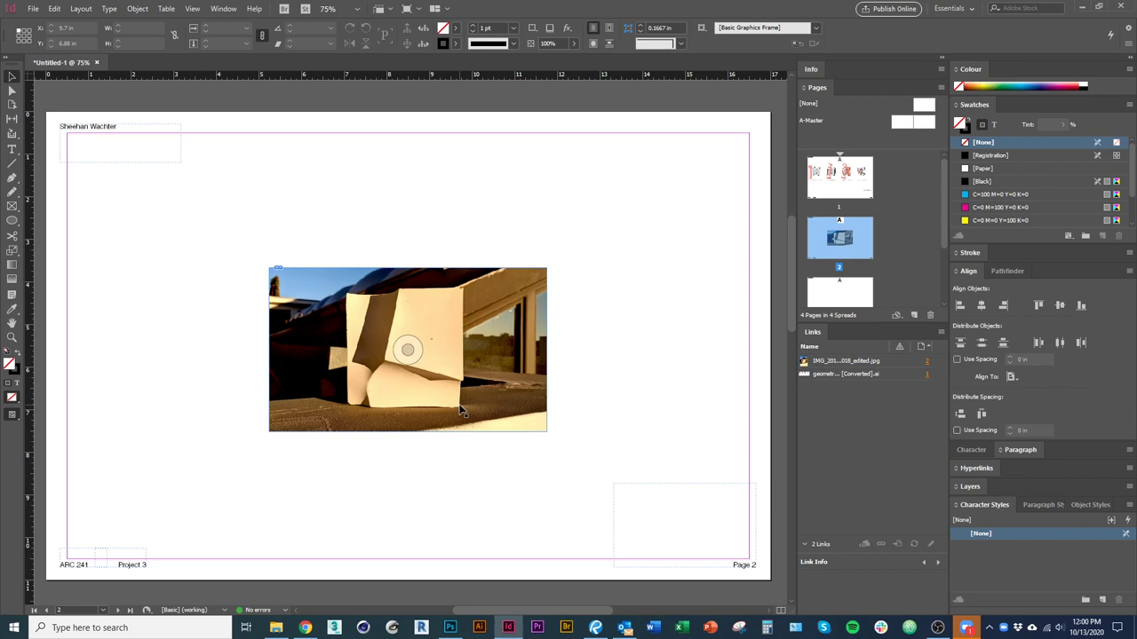
key("ctrl+z")
key("ctrl+z")
left_click(591, 530)
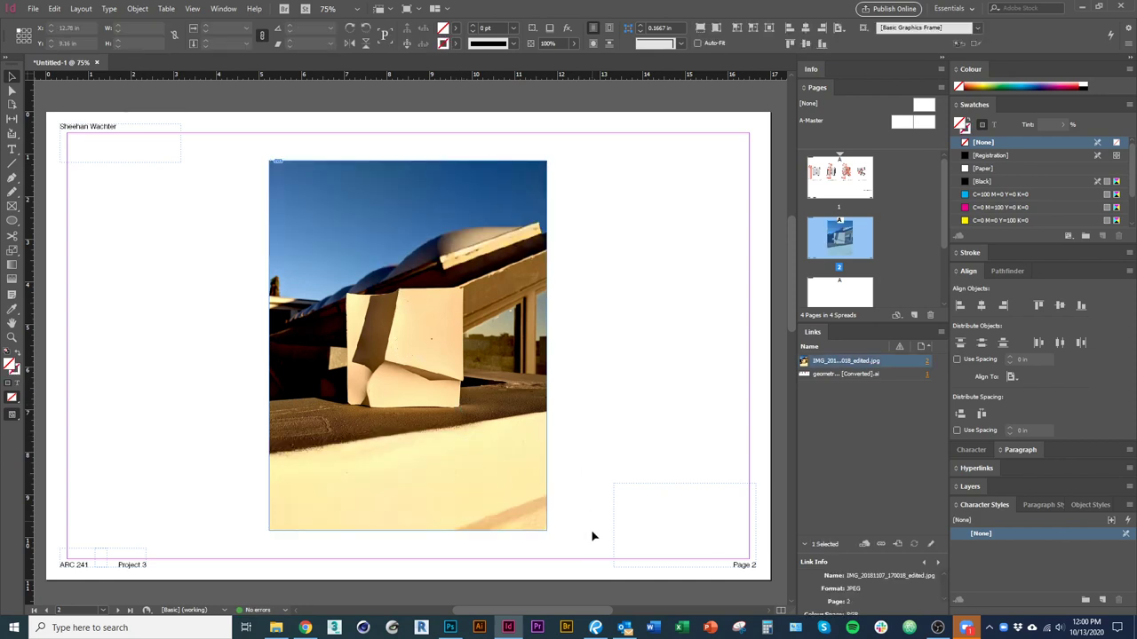
Resize the frame from its corner and bottom edge, then undo until the photo is reloaded.
left_click(503, 477)
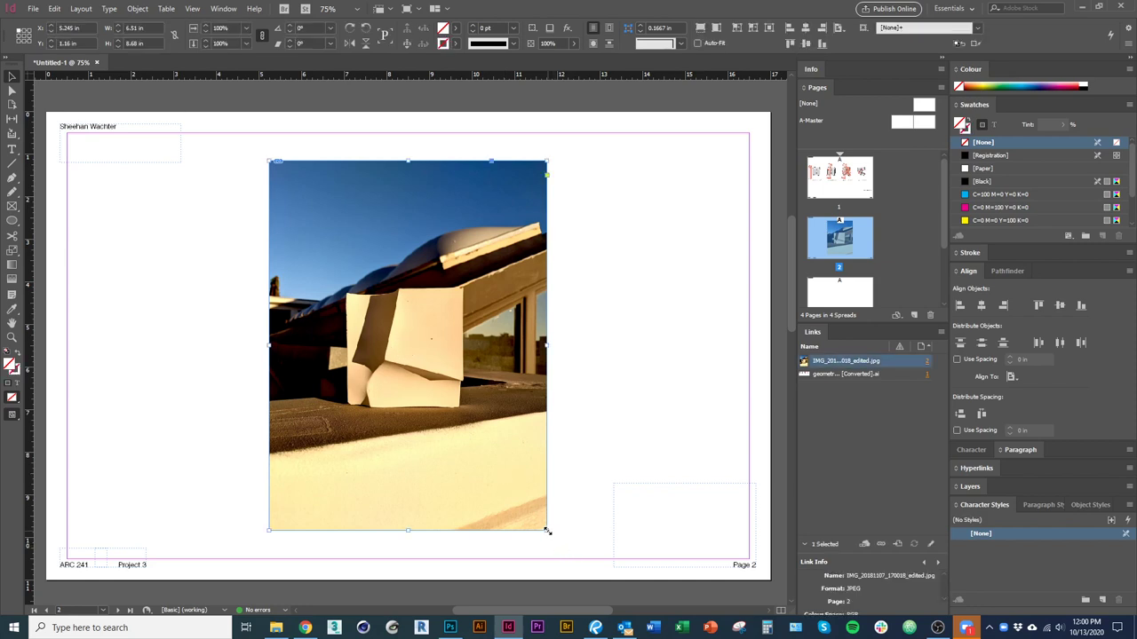
left_click_drag(547, 531, 516, 334)
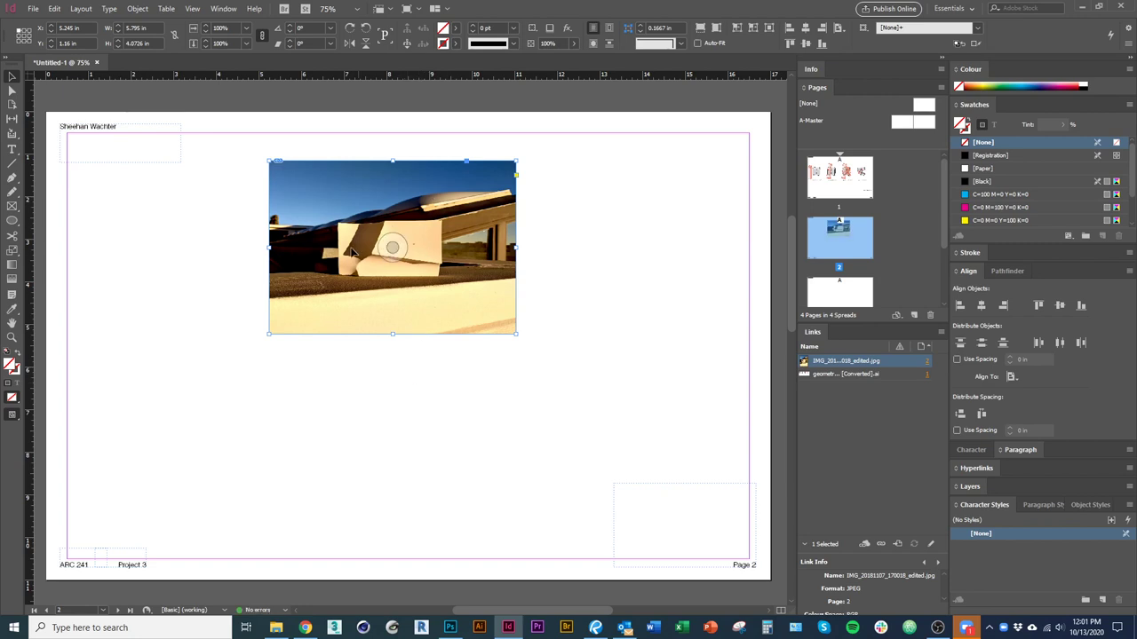
left_click_drag(394, 335, 412, 501)
key("ctrl+z")
key("ctrl+z")
key("ctrl+z")
key("ctrl+z")
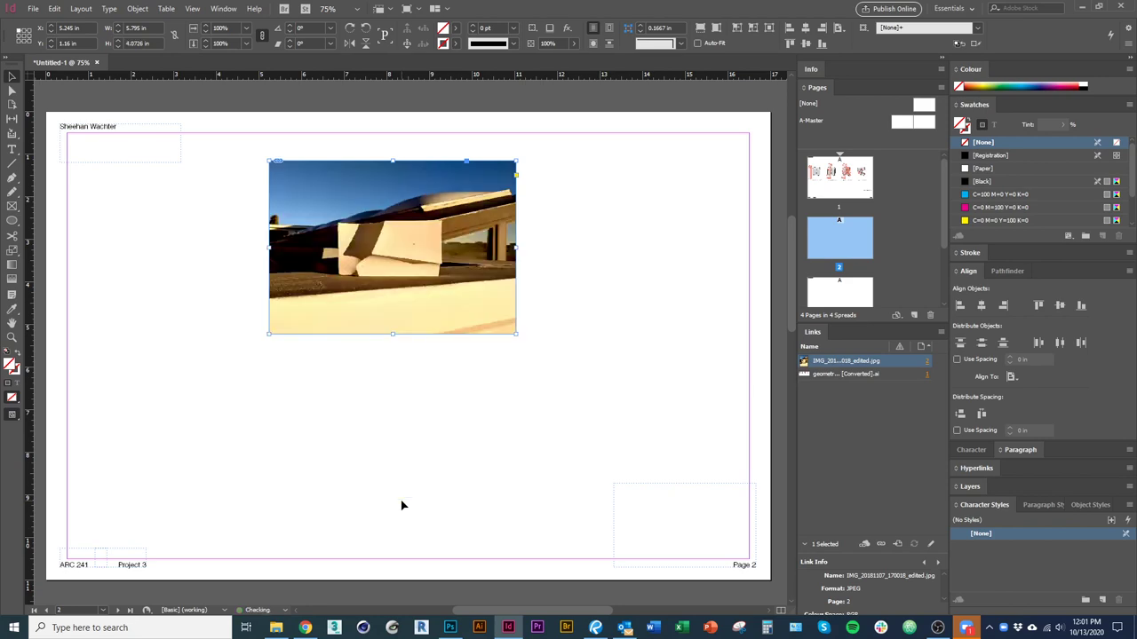
key("ctrl+z")
key("ctrl+z")
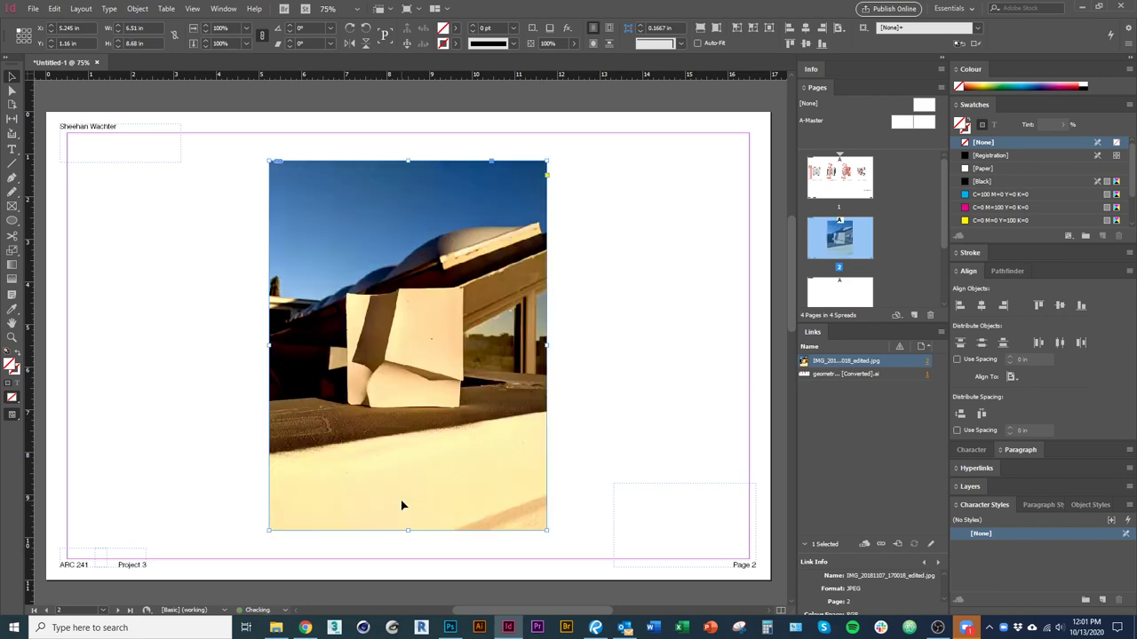
key("ctrl+z")
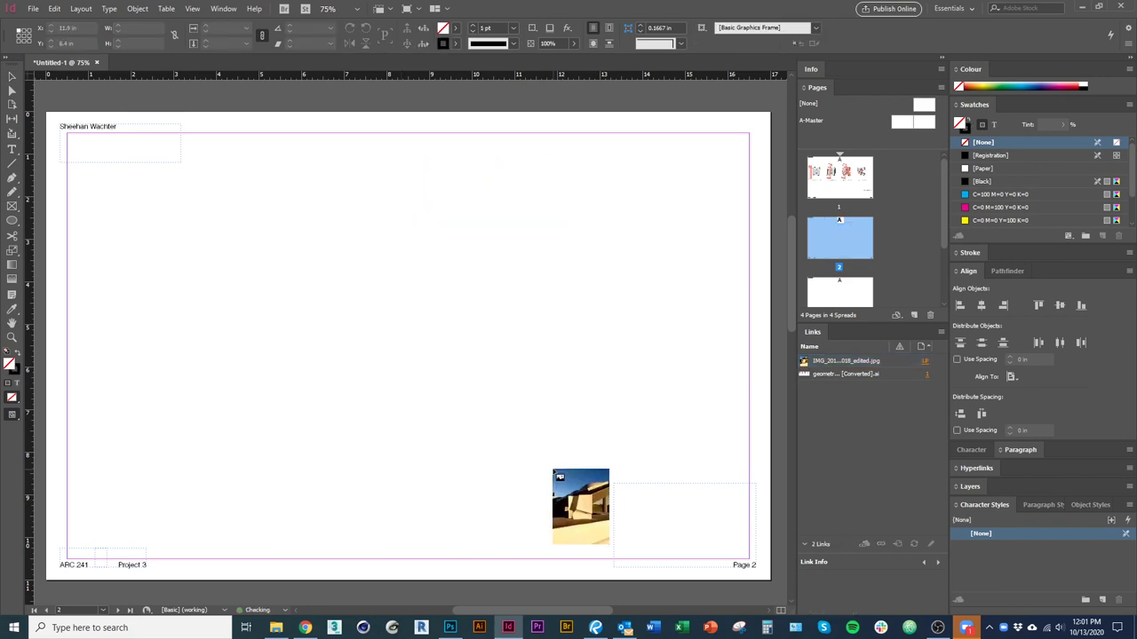
Draw the photo into a new frame and scale the image inside it to fill the frame.
left_click_drag(258, 159, 487, 464)
left_click(528, 519)
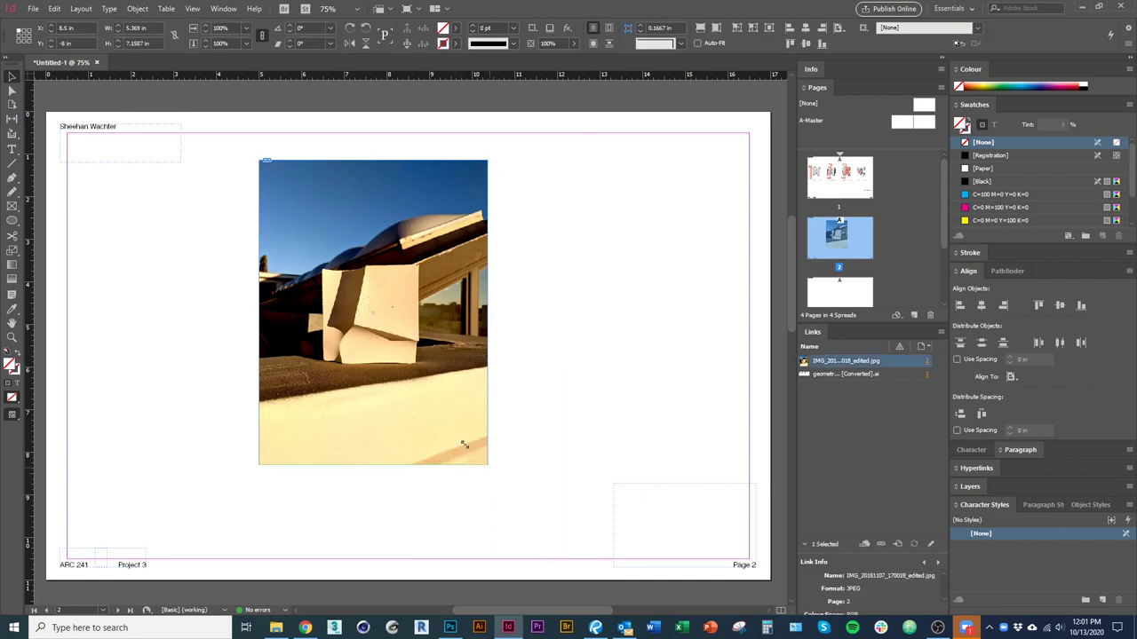
left_click(438, 416)
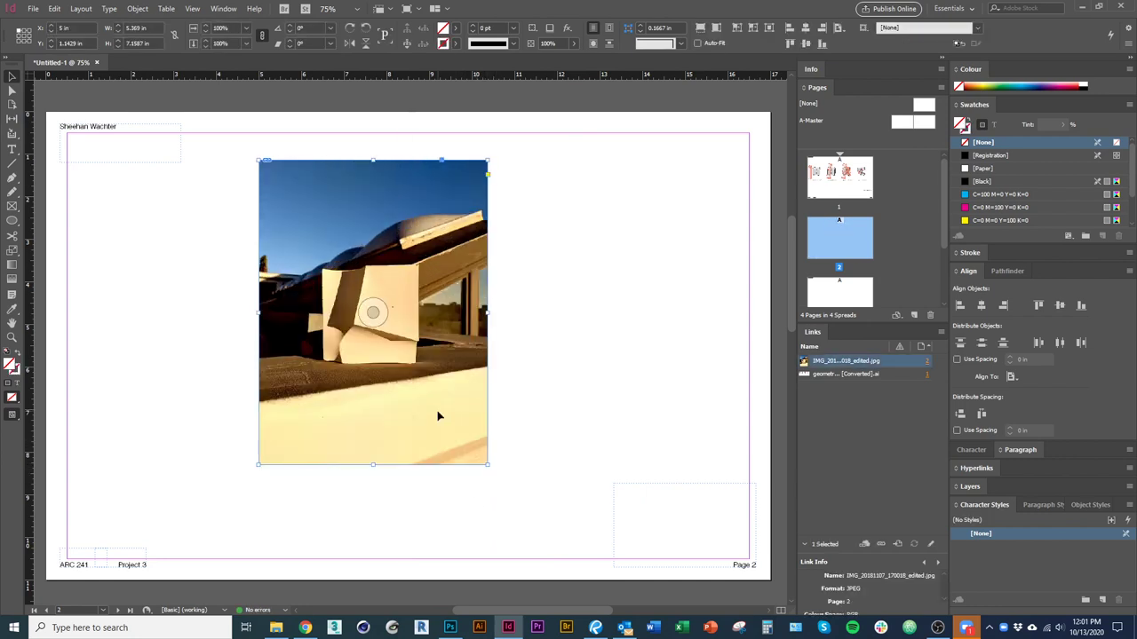
double_click(437, 416)
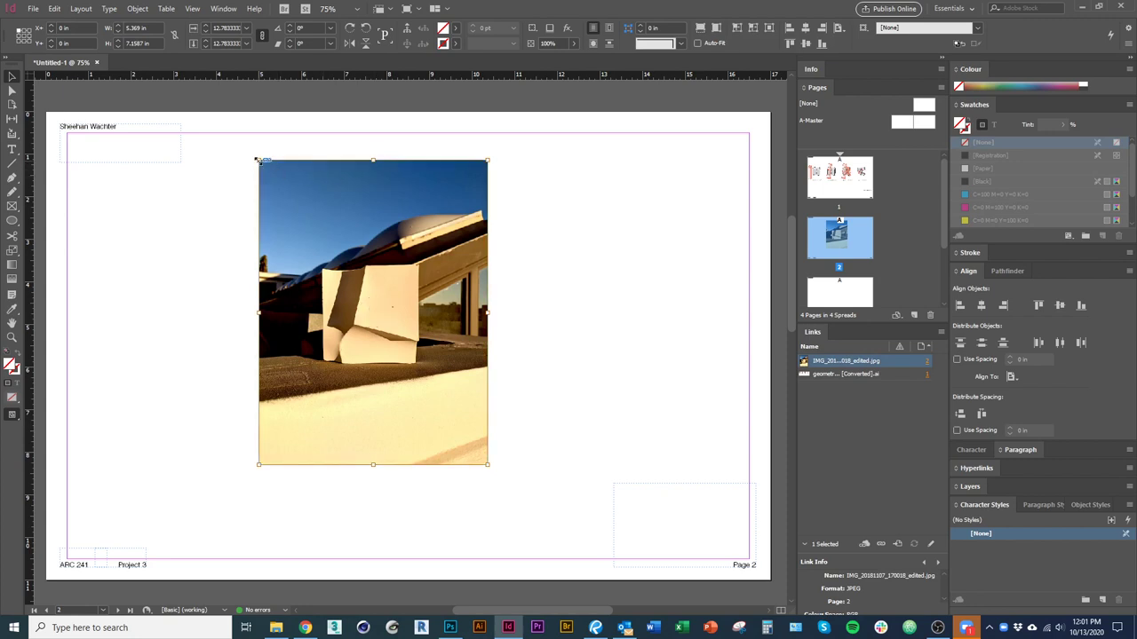
left_click_drag(256, 160, 327, 251)
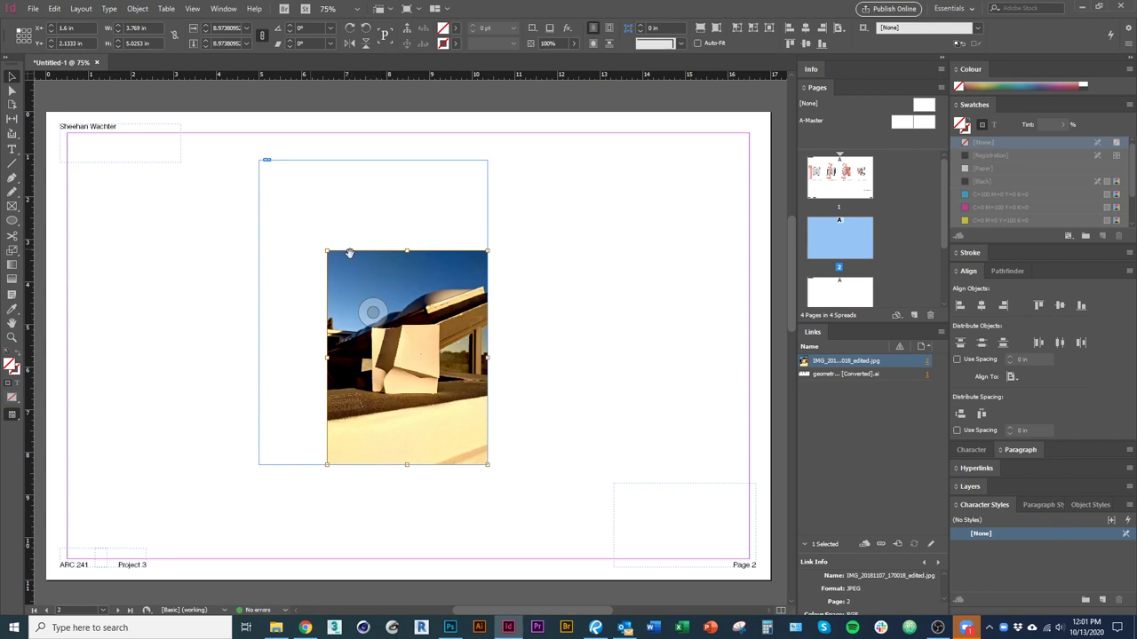
key("Escape")
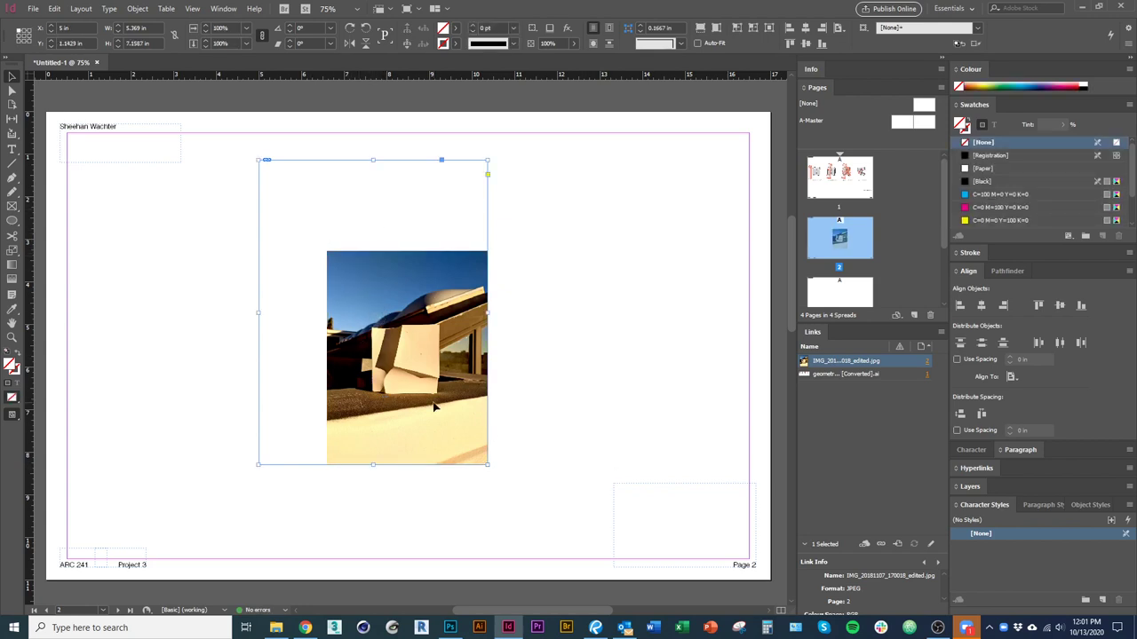
left_click(373, 311)
left_click_drag(325, 250, 241, 137)
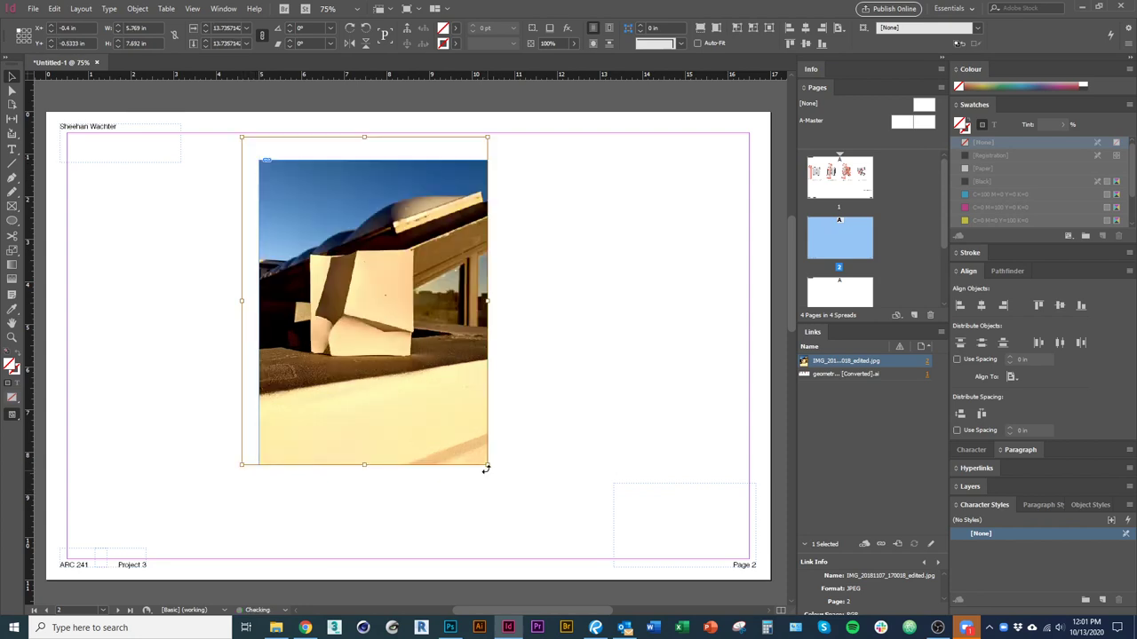
left_click_drag(485, 464, 515, 494)
Crop the frame to a landscape shape, fit its width to the photo, and enlarge it across the page.
left_click(421, 419)
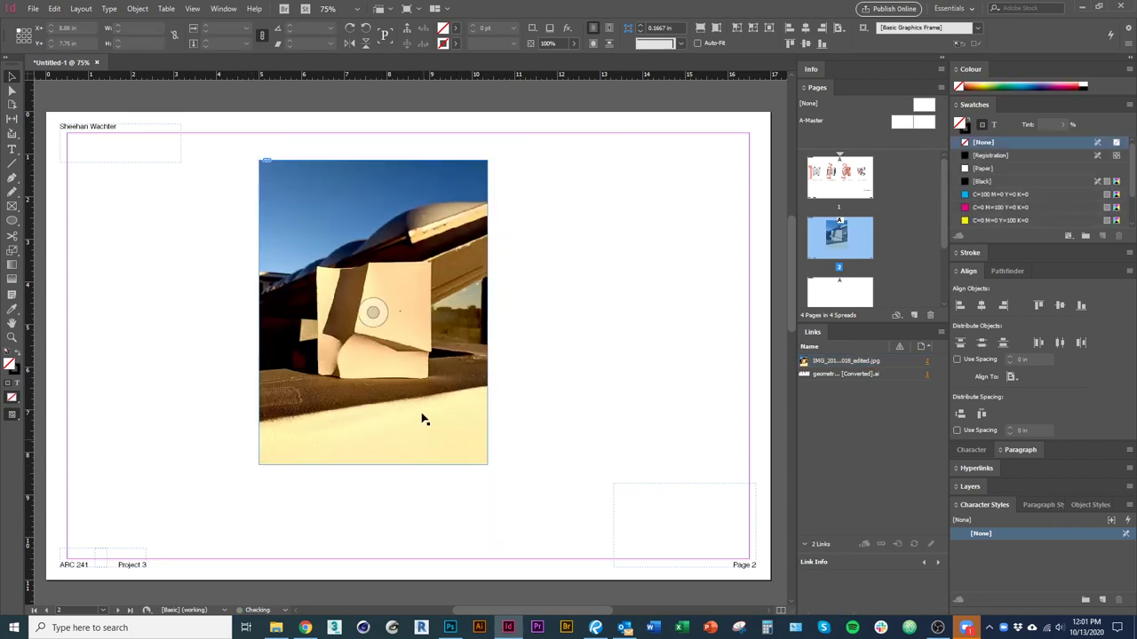
left_click_drag(374, 466, 375, 410)
left_click_drag(488, 411, 524, 398)
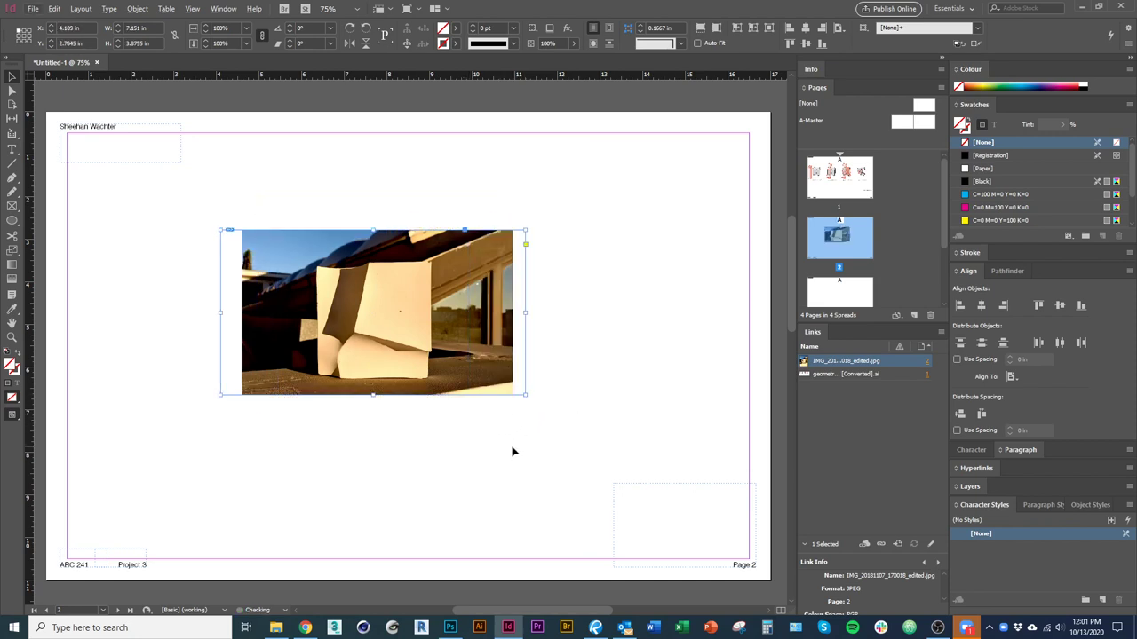
left_click(551, 363)
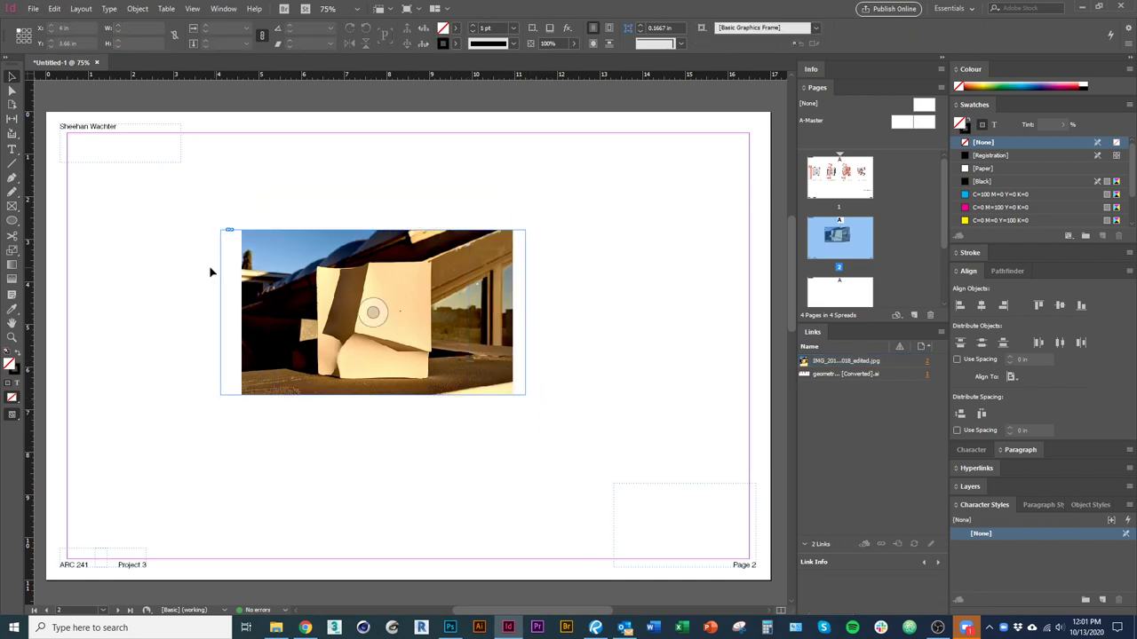
left_click(525, 312)
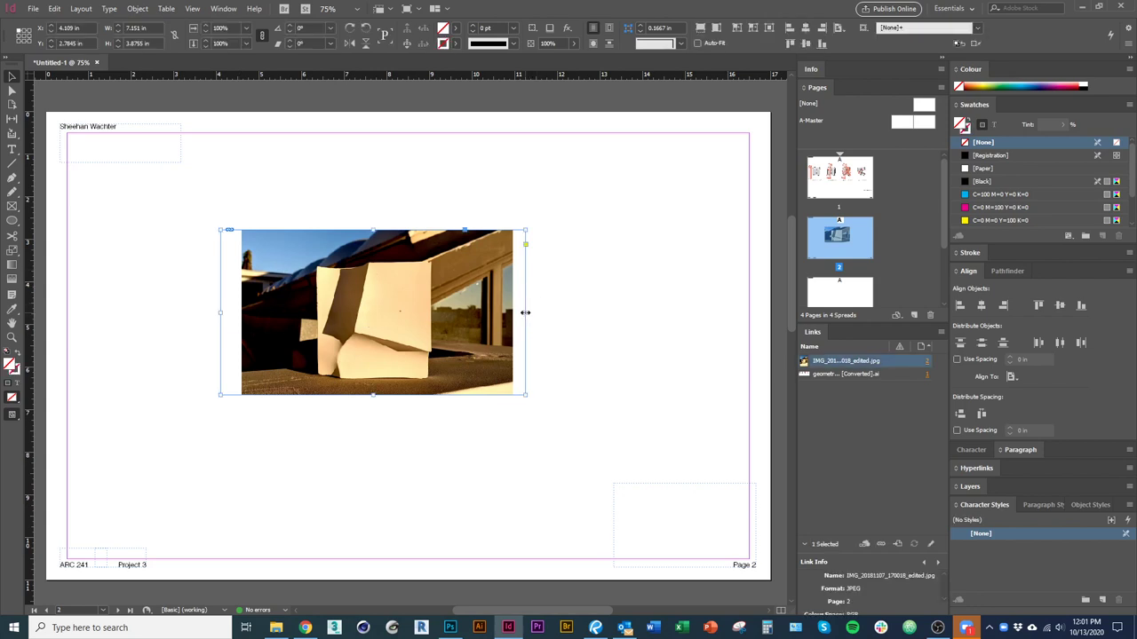
double_click(526, 312)
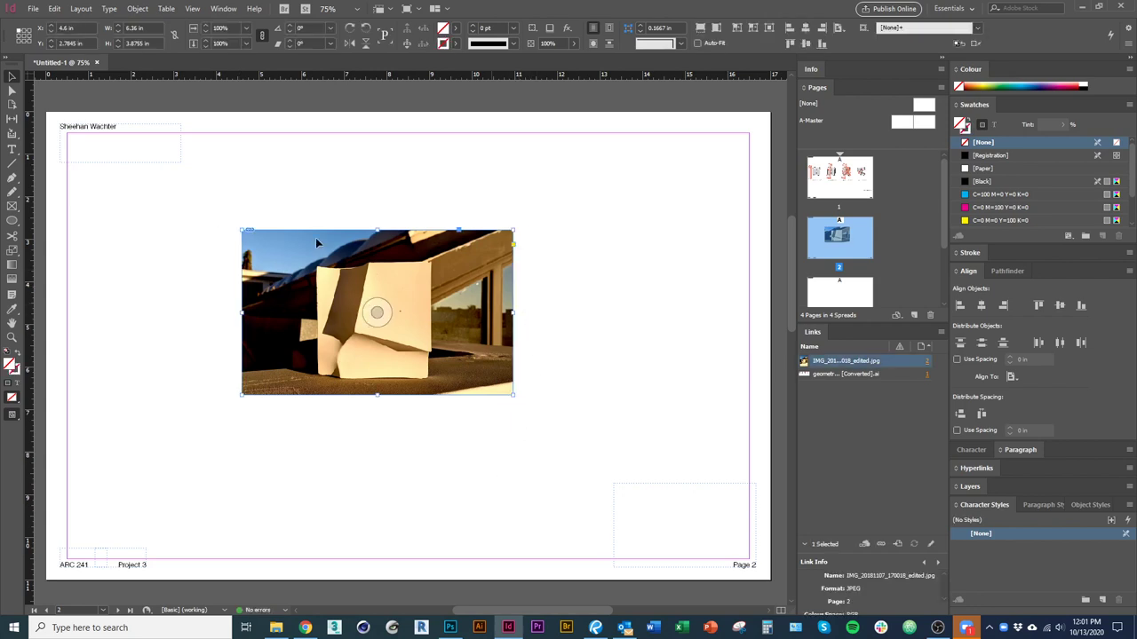
key("ctrl+z")
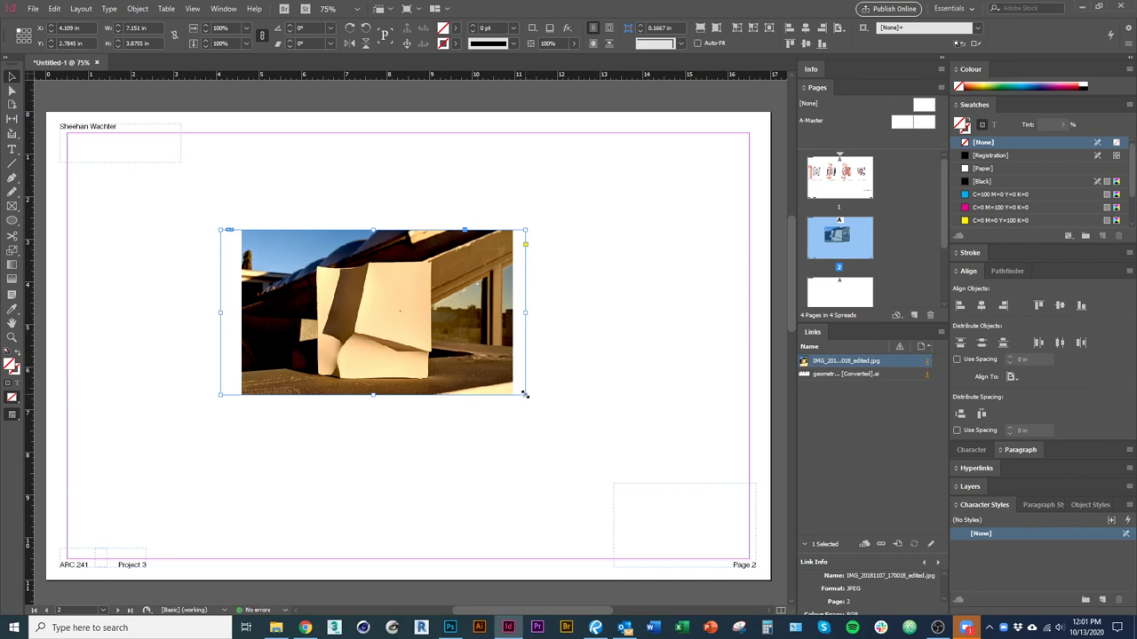
double_click(525, 394)
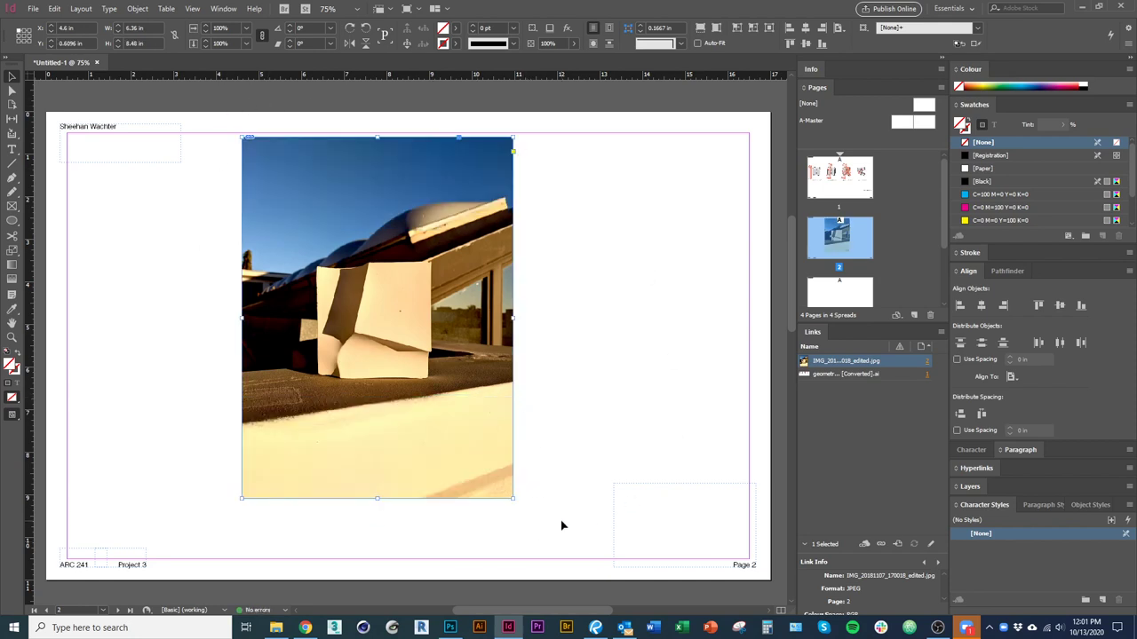
key("ctrl+z")
double_click(525, 313)
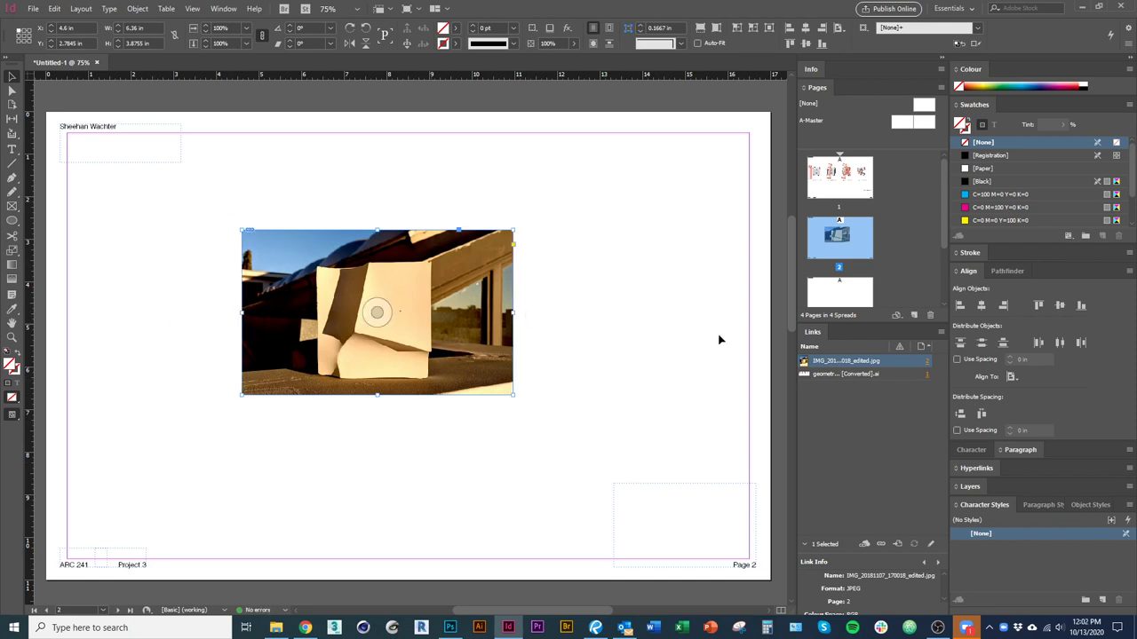
left_click_drag(421, 358, 449, 392)
left_click_drag(542, 430, 530, 520)
Narrow the first model photo's frame on page 2 and shift it left.
left_click(857, 297)
double_click(857, 297)
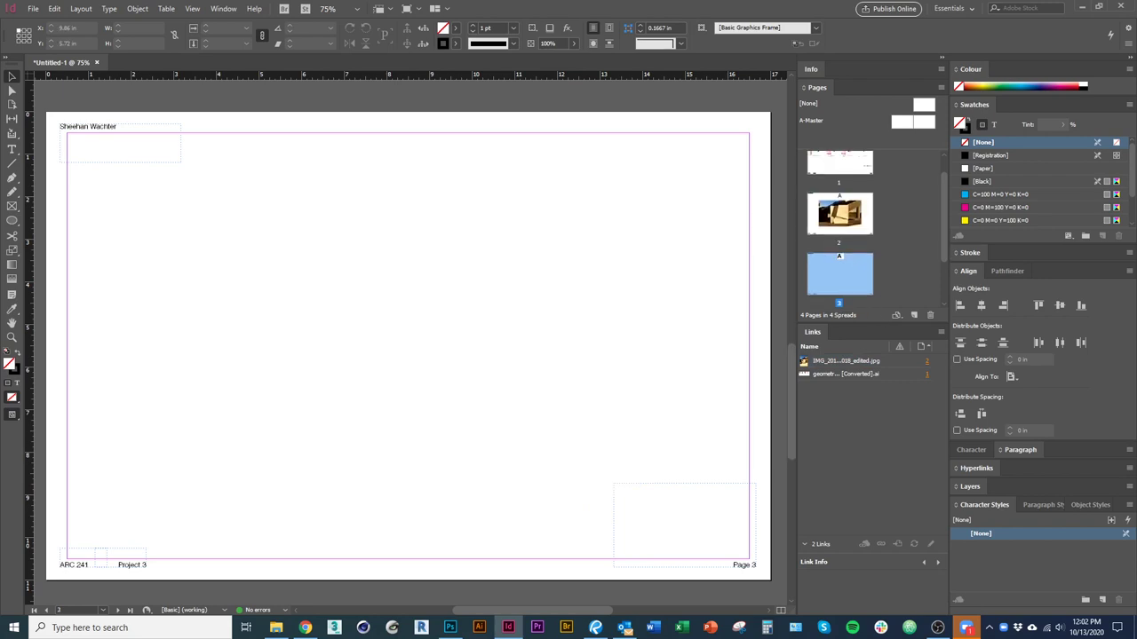
scroll(343, 377, "up", 5)
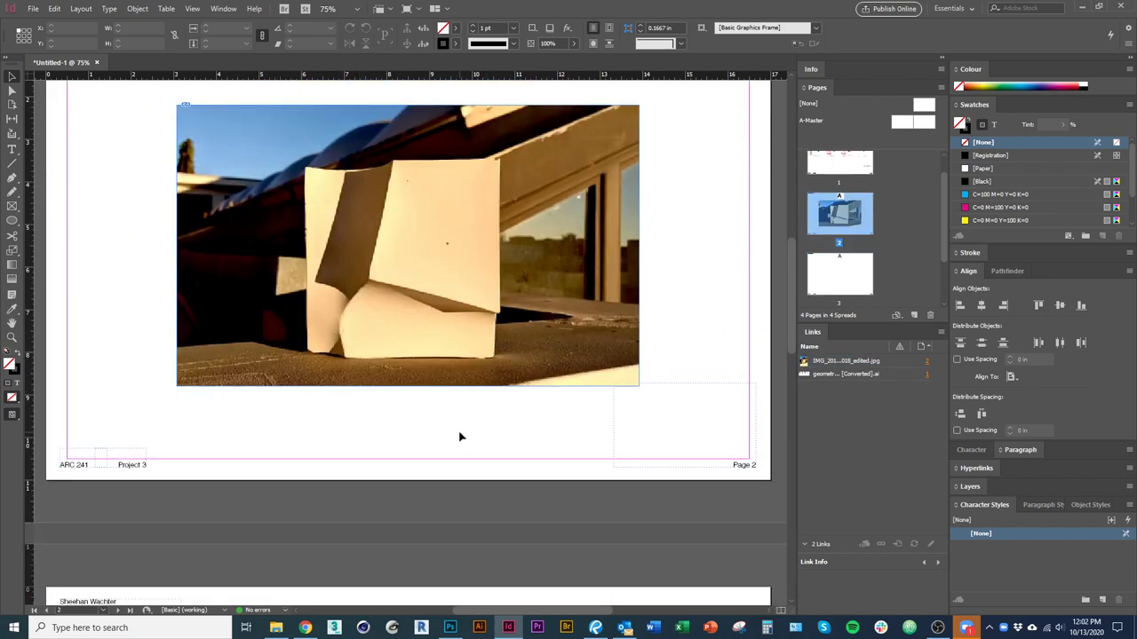
scroll(459, 434, "up", 1)
left_click(640, 377)
left_click_drag(637, 374, 344, 495)
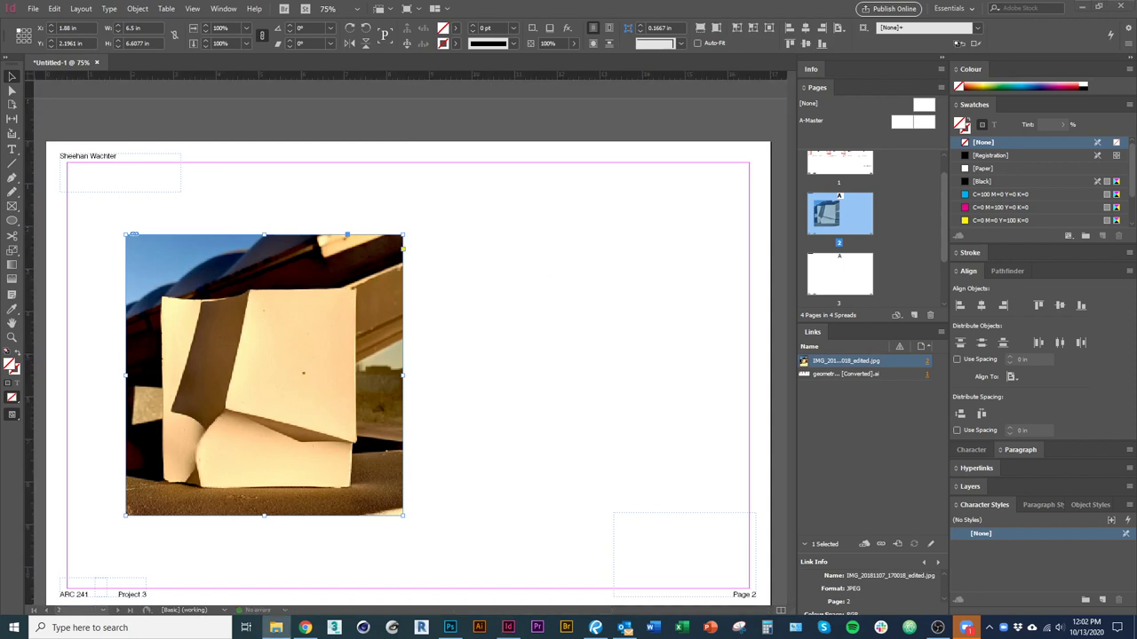
Place the second model photo beside the first and trim its top and bottom.
left_click(463, 254)
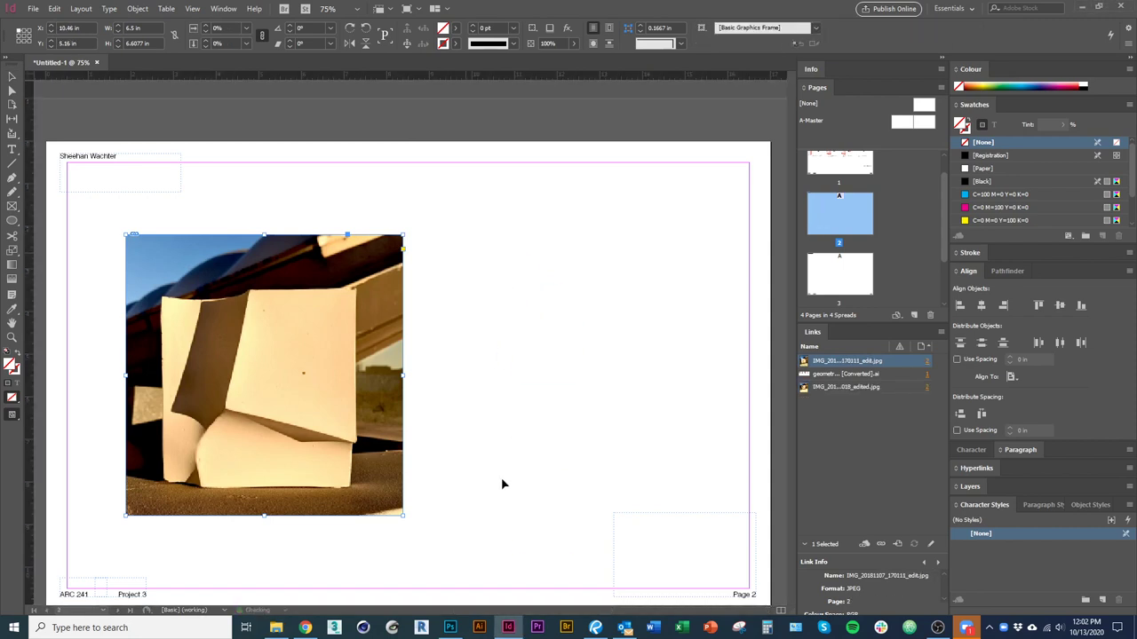
left_click_drag(496, 477, 169, 394)
left_click_drag(423, 361, 403, 358)
left_click_drag(285, 355, 548, 353)
left_click_drag(558, 175, 560, 235)
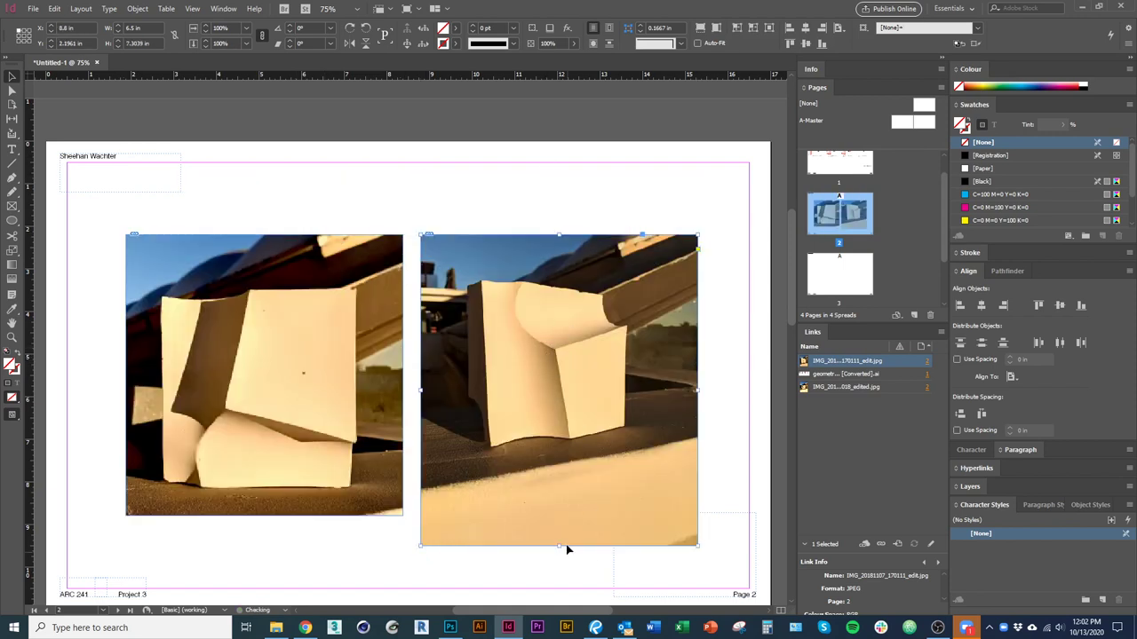
left_click_drag(560, 548, 559, 516)
Enlarge and reposition the right photo's image inside its frame.
key("Escape")
left_click_drag(698, 547, 736, 591)
left_click_drag(625, 470, 615, 460)
left_click_drag(408, 163, 399, 151)
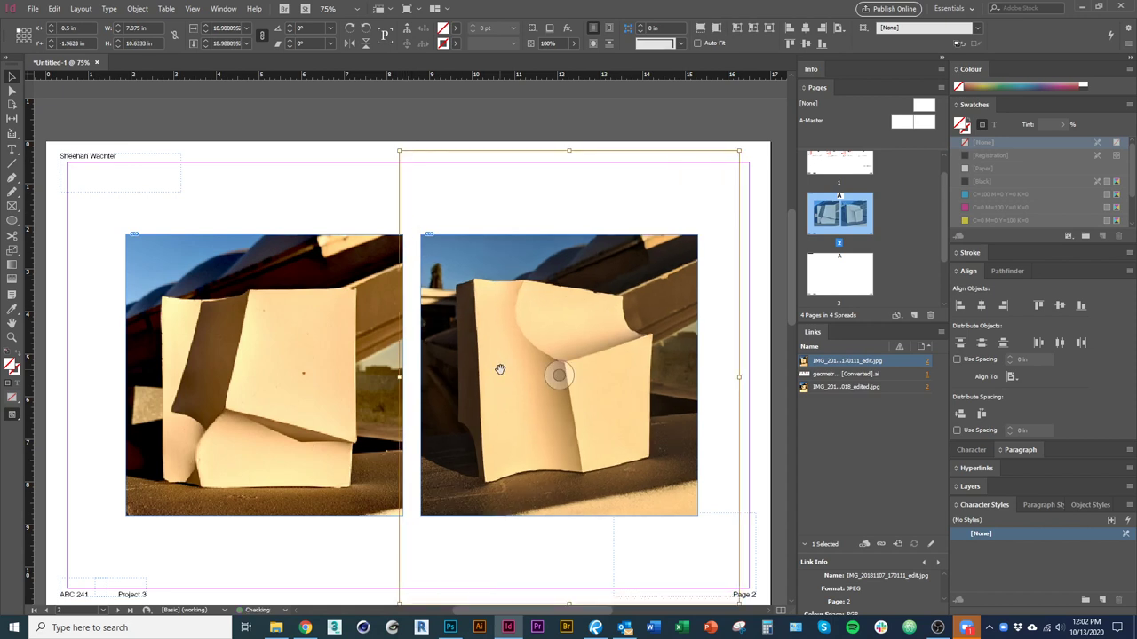
left_click(321, 572)
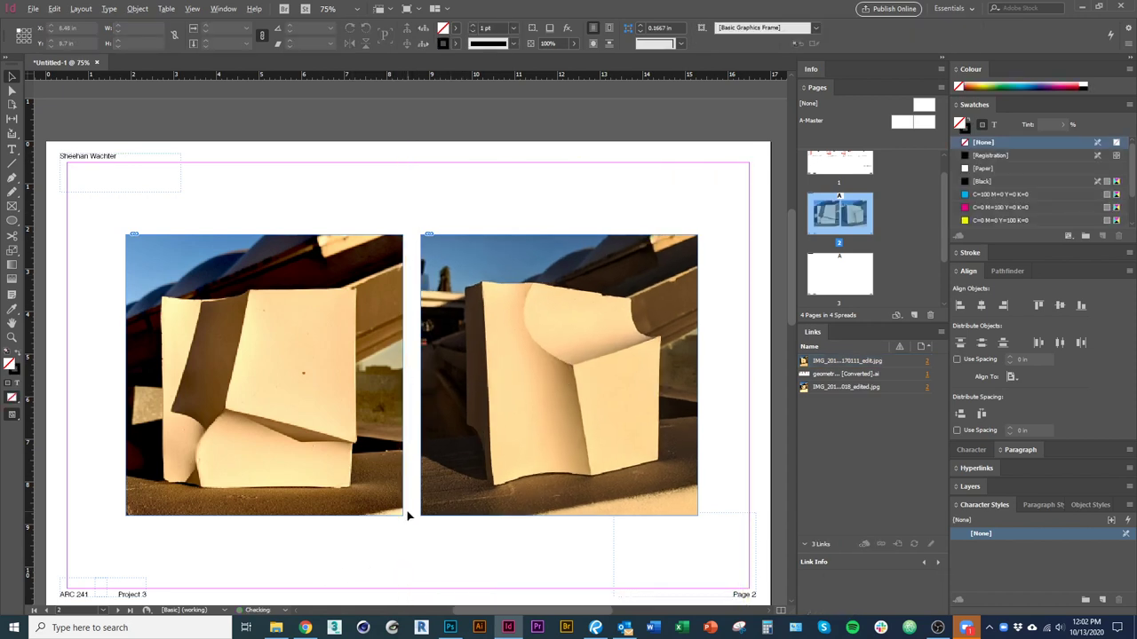
Turn on Overprint Preview from the View menu.
scroll(408, 515, "up", 2)
scroll(406, 512, "down", 4)
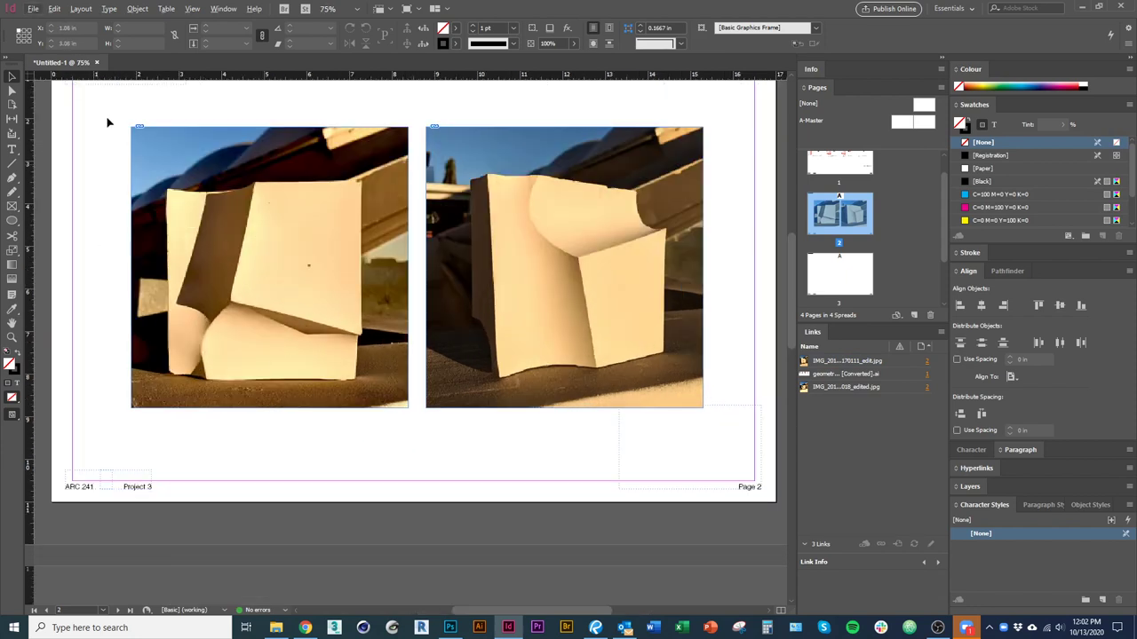
left_click(189, 11)
left_click(214, 24)
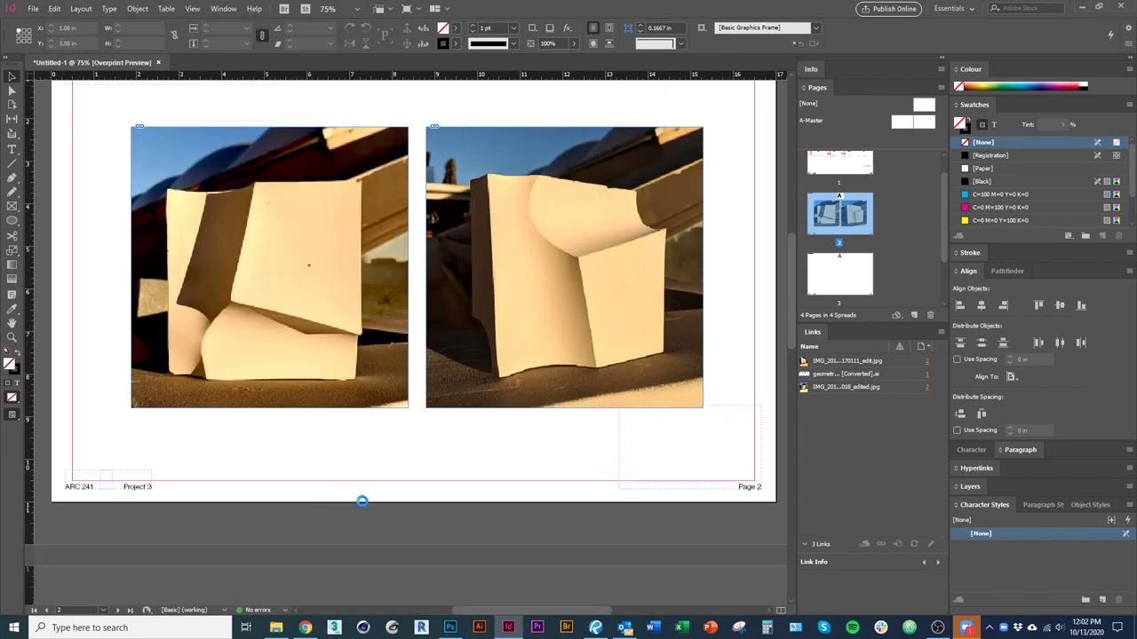
scroll(391, 515, "up", 1)
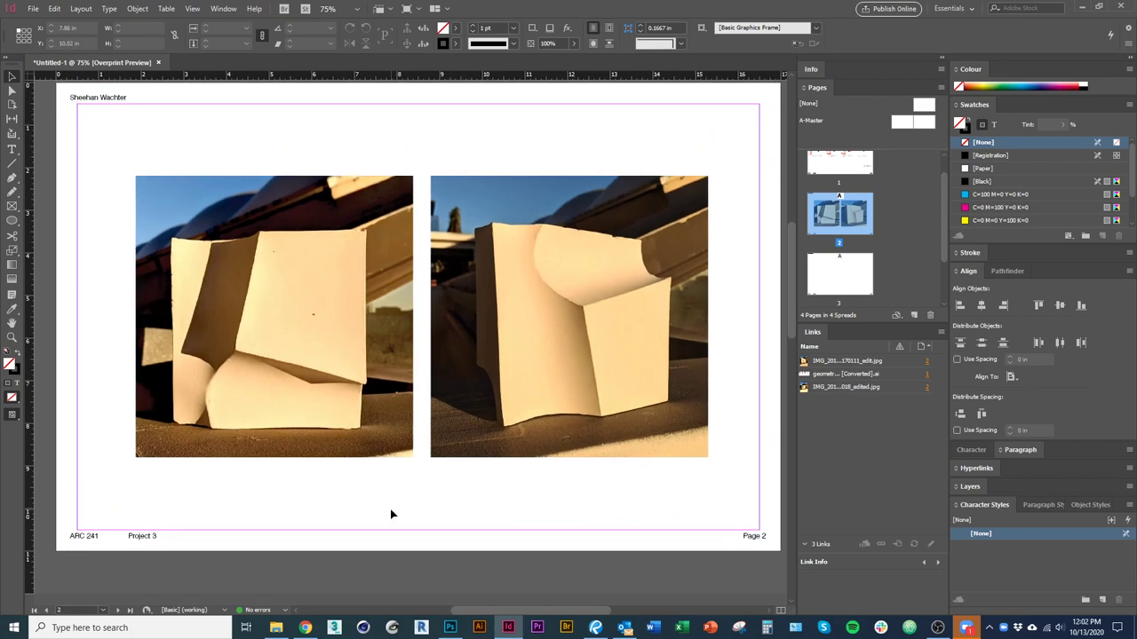
scroll(391, 515, "up", 1)
scroll(355, 500, "left", 4)
scroll(197, 433, "up", 3)
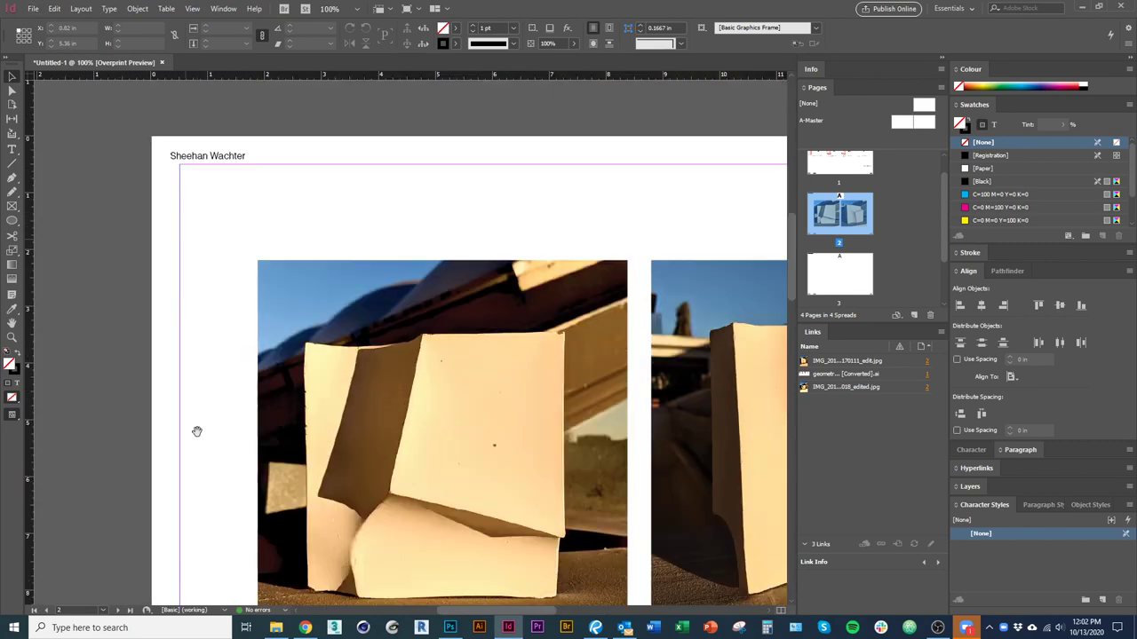
left_click_drag(198, 432, 92, 261)
Nudge both page 2 photos up slightly together.
scroll(356, 499, "right", 2)
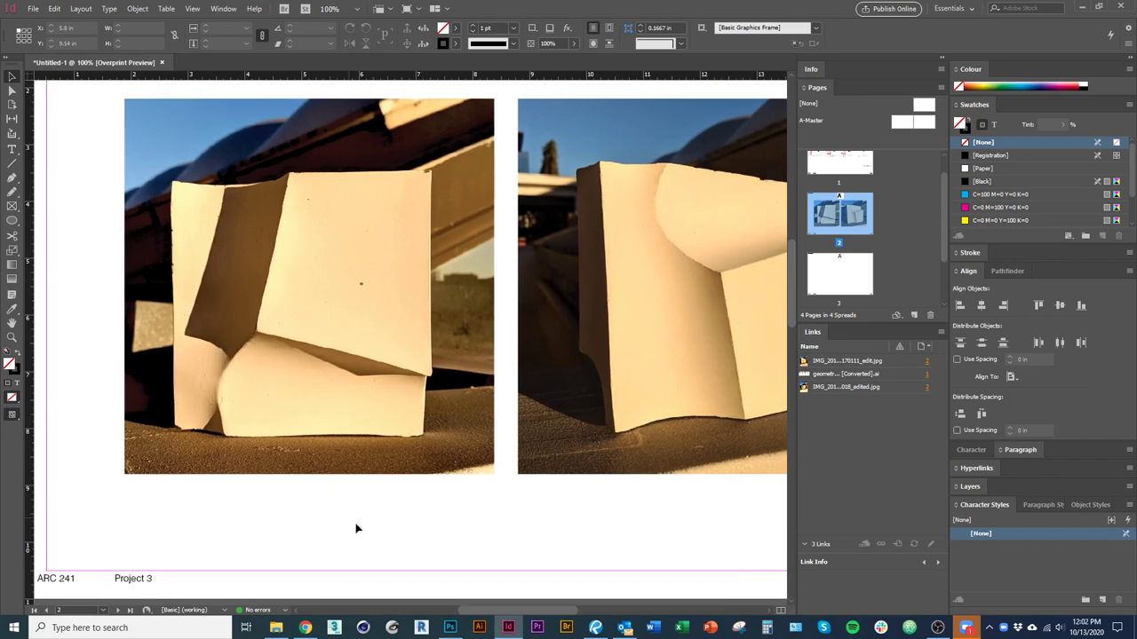
scroll(488, 533, "right", 1)
left_click_drag(488, 533, 430, 540)
scroll(430, 546, "down", 1)
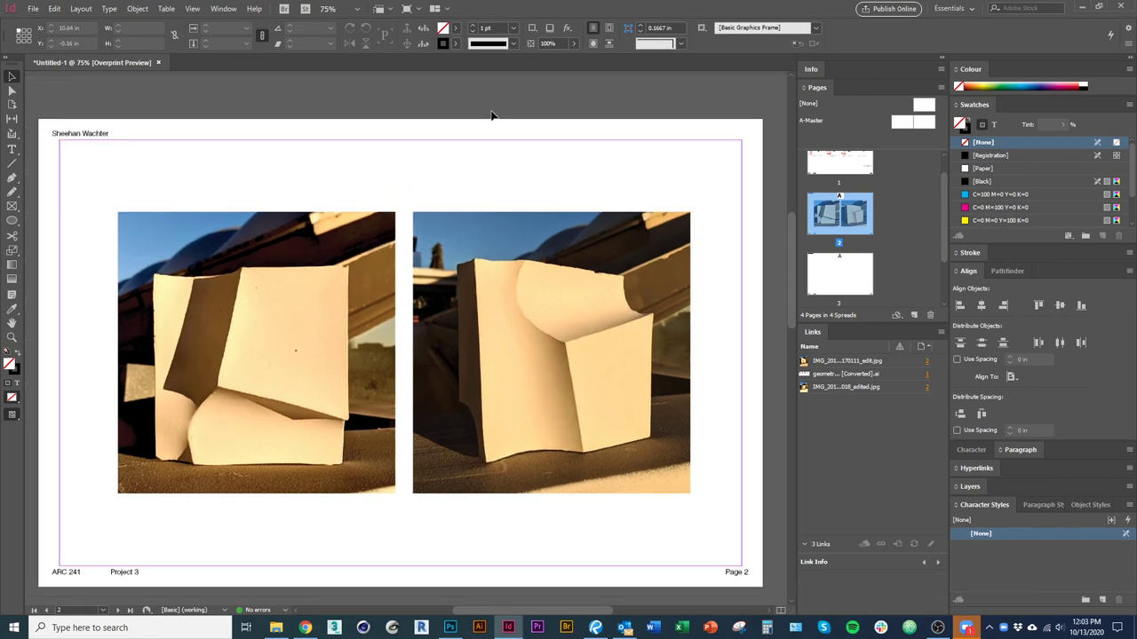
scroll(438, 406, "up", 1)
scroll(444, 395, "left", 2)
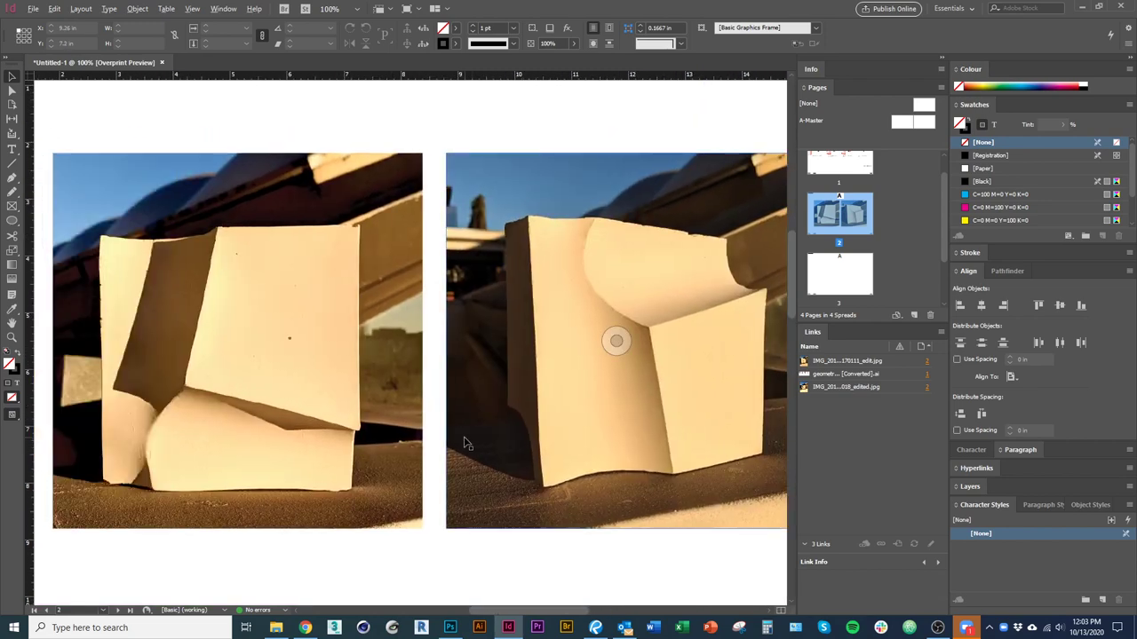
scroll(520, 399, "down", 1)
left_click(313, 328)
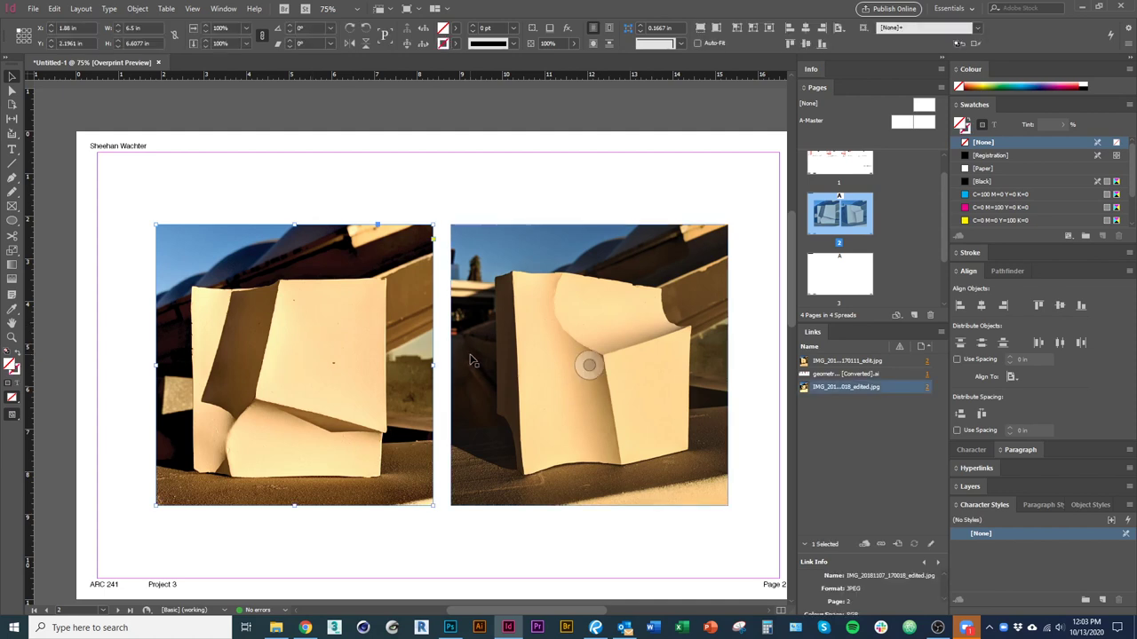
left_click(495, 456, "shift")
left_click_drag(494, 456, 524, 424)
left_click(448, 568)
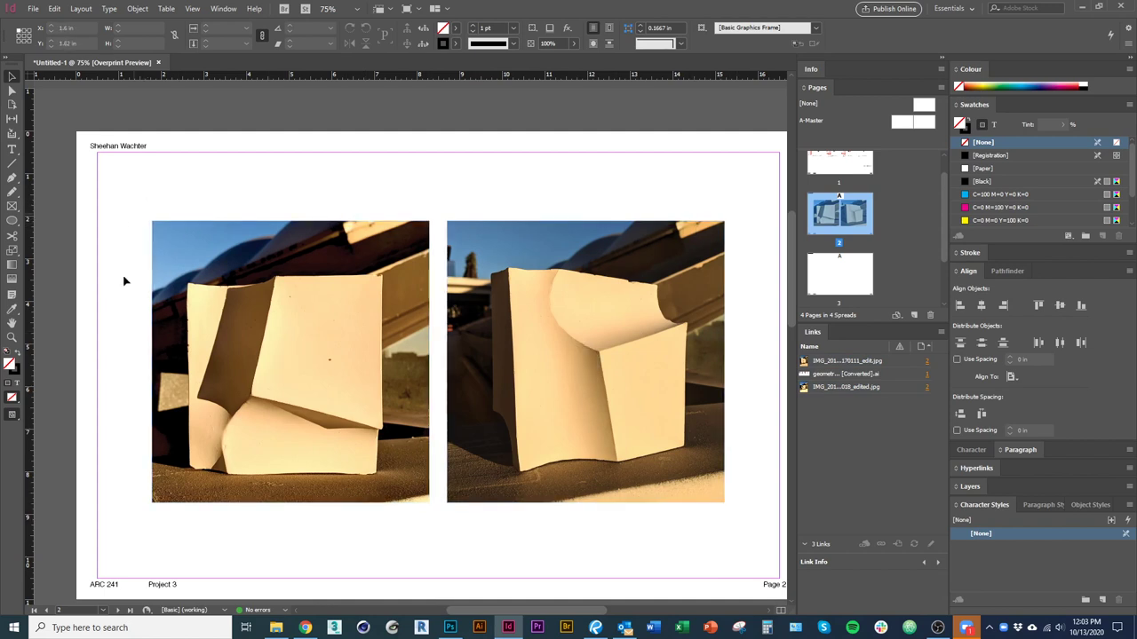
Narrow the left frame and widen the right one so the two photos match.
left_click_drag(688, 360, 686, 361)
left_click_drag(429, 364, 374, 364)
left_click(470, 382)
left_click_drag(447, 364, 438, 365)
left_click(528, 524)
Fit both images to their frames and move to page 3.
scroll(269, 405, "down", 1)
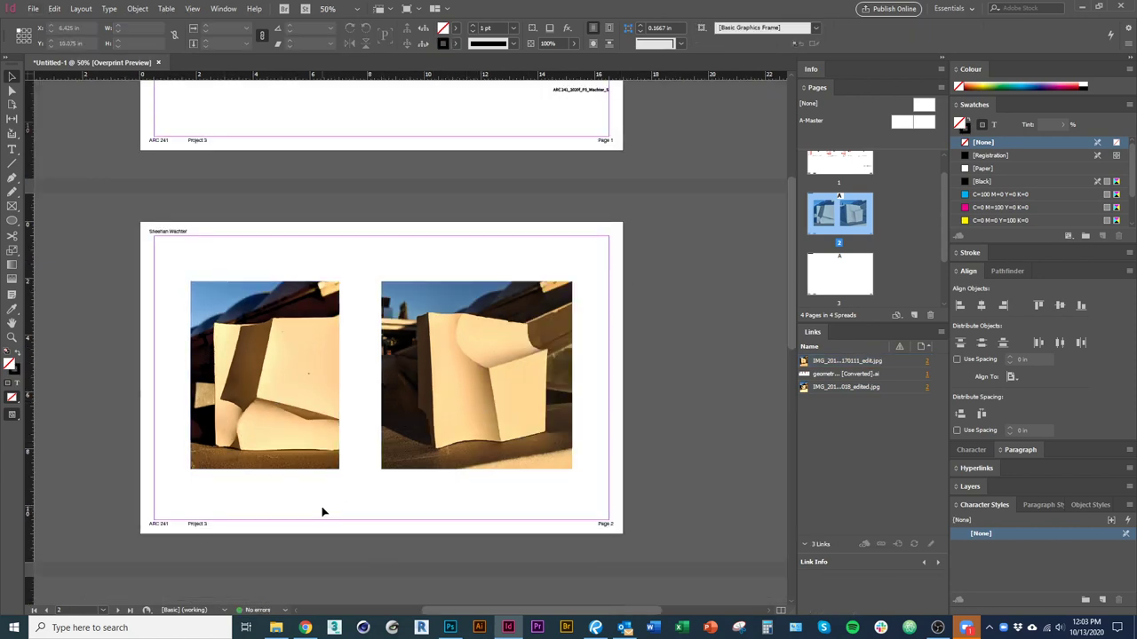
key("ctrl+a")
key("ctrl+alt+c")
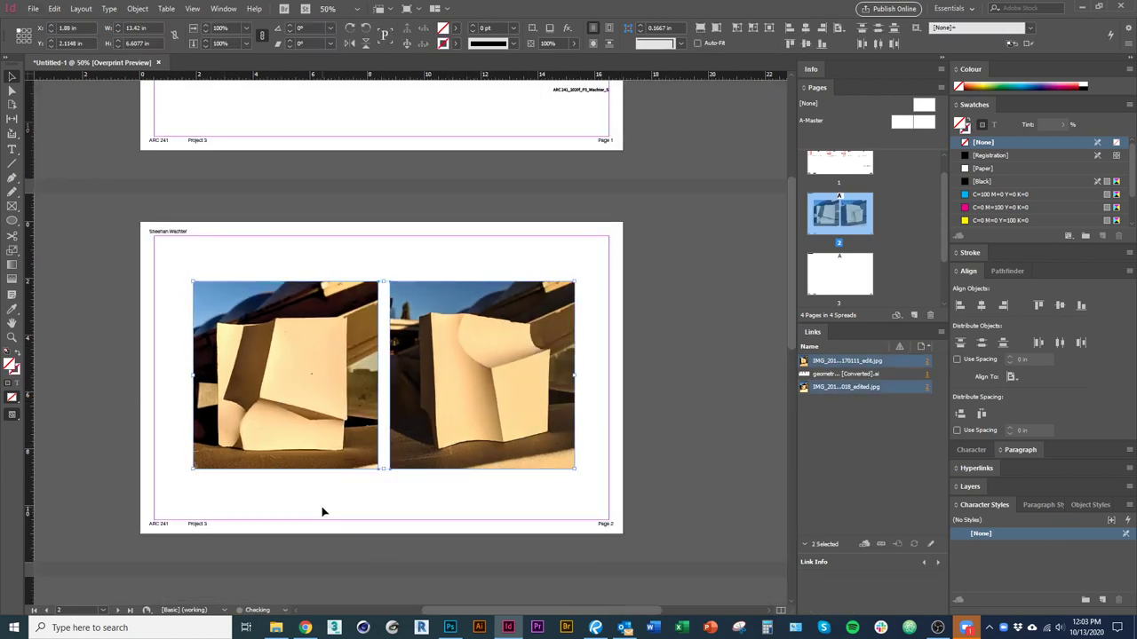
left_click(321, 512)
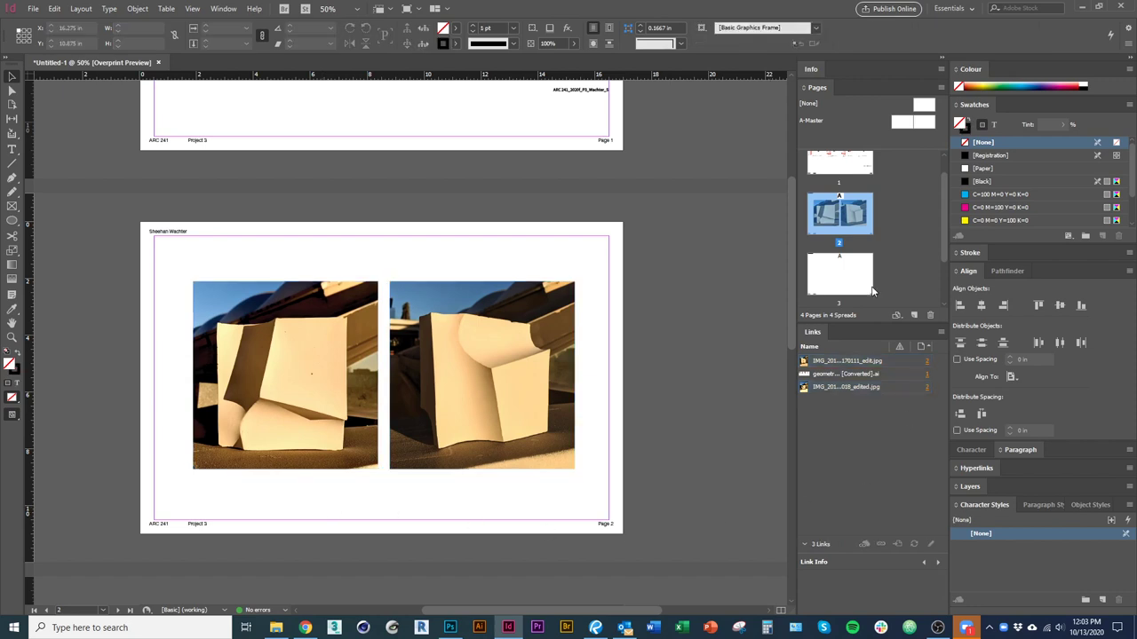
double_click(830, 284)
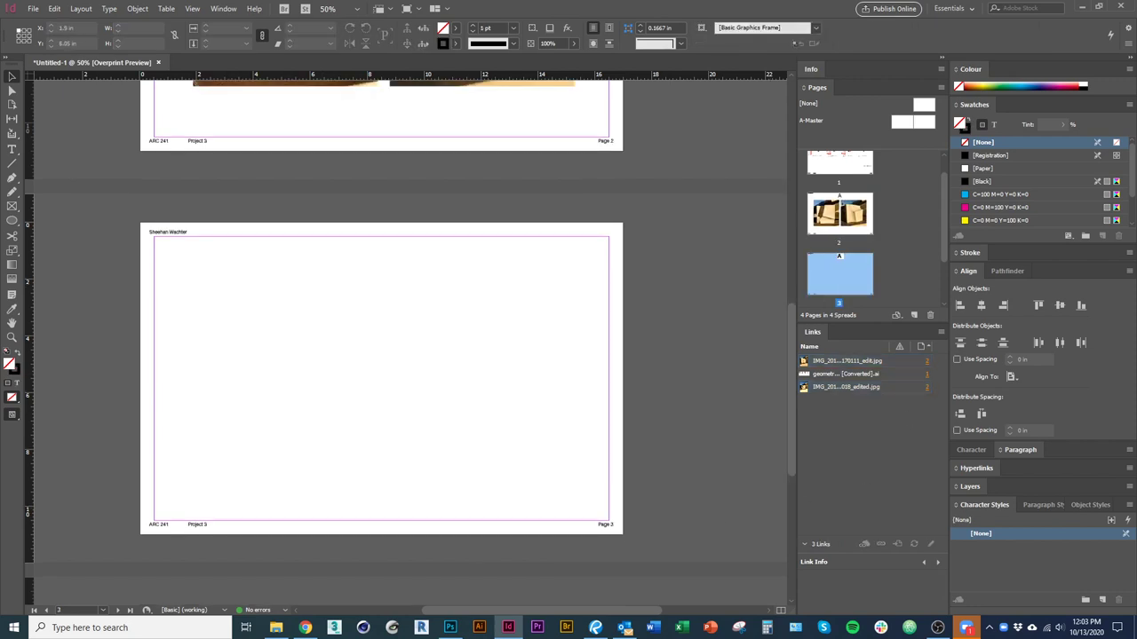
Try dragging a single photo file from File Explorer onto page 3.
key("alt+Tab")
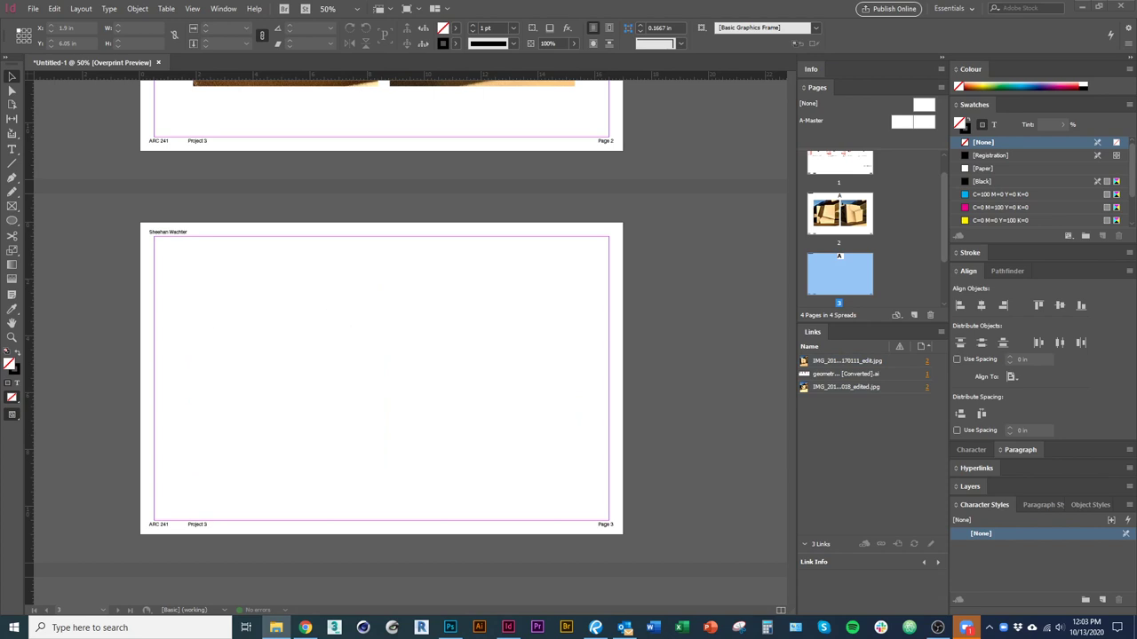
left_click_drag(17, 254, 348, 295)
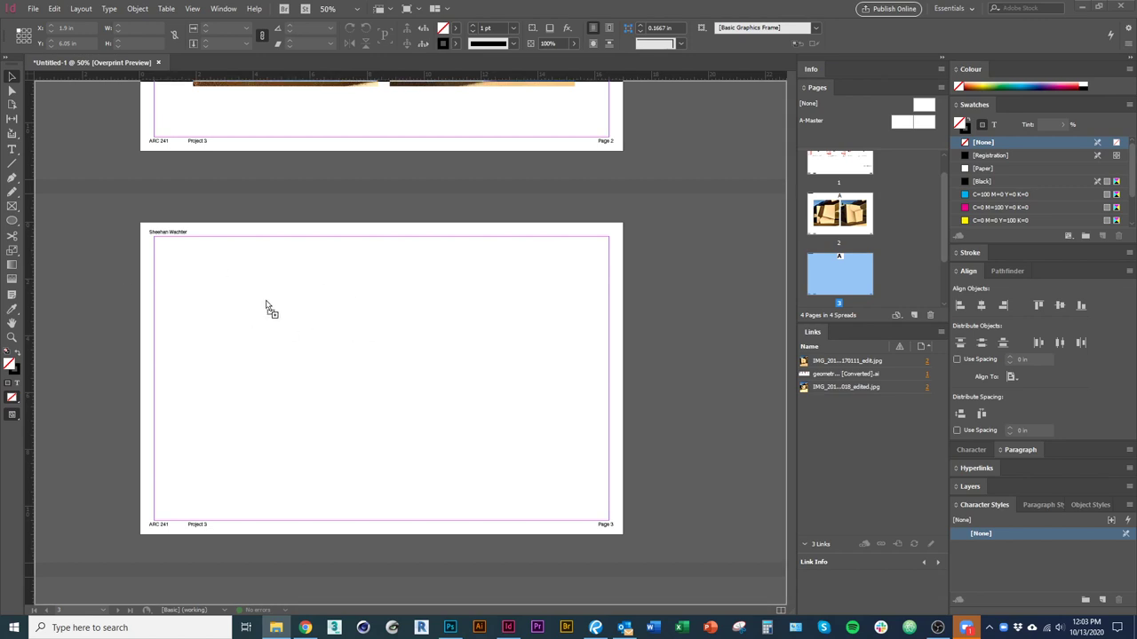
left_click_drag(305, 302, 36, 302)
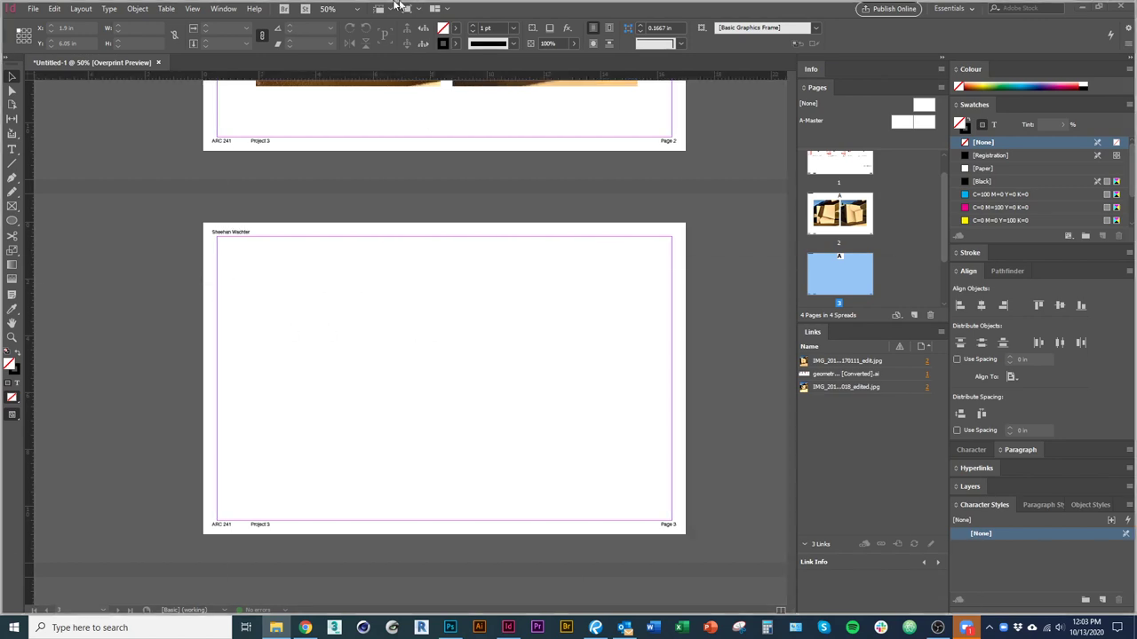
key("alt+Tab")
Select the three edited model photo files and drag them into InDesign.
left_click(386, 355)
left_click(528, 356, "ctrl")
left_click(264, 435, "ctrl")
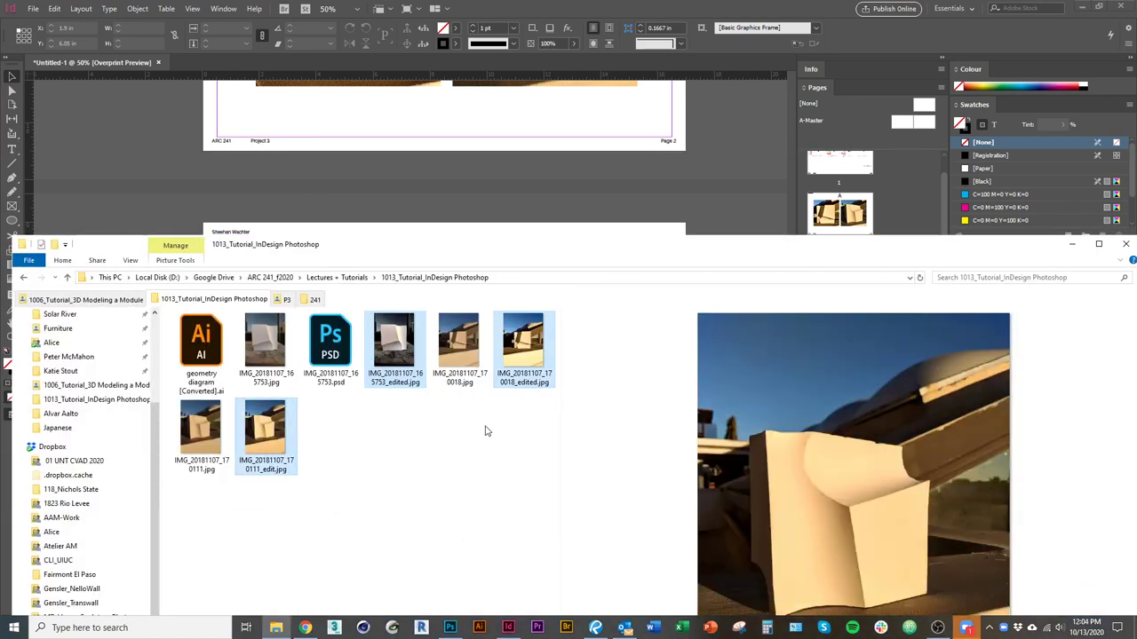
mouse_move(540, 364)
left_click_drag(540, 364, 548, 398)
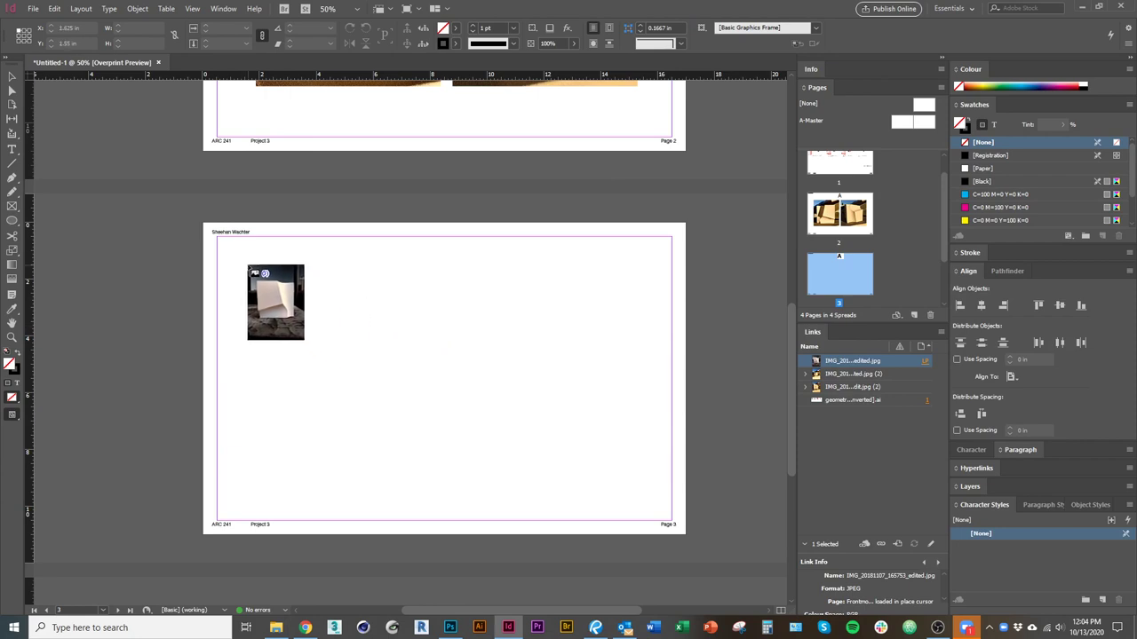
Place the three loaded photos as a grid row across the top of page 3.
left_click(236, 261)
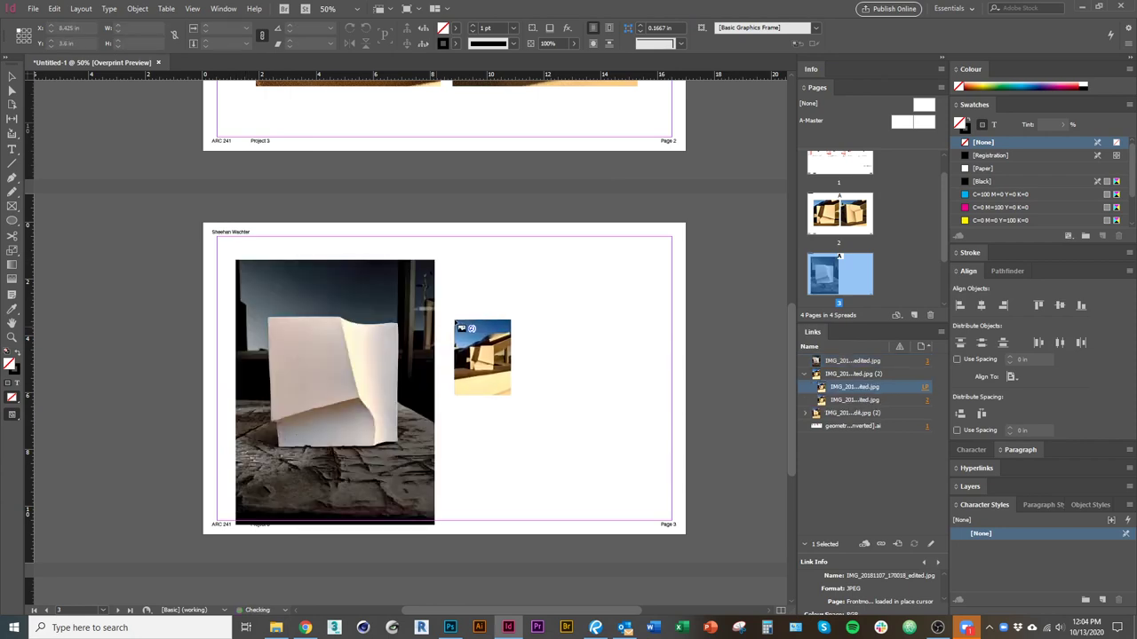
left_click(500, 305)
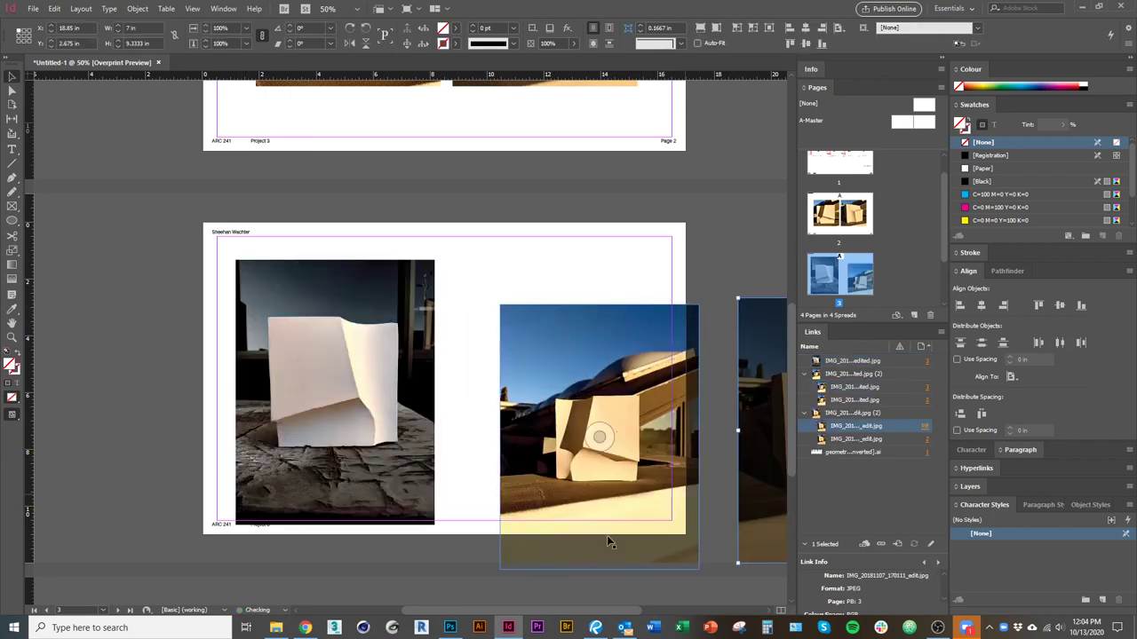
key("ctrl+z")
key("ctrl+z")
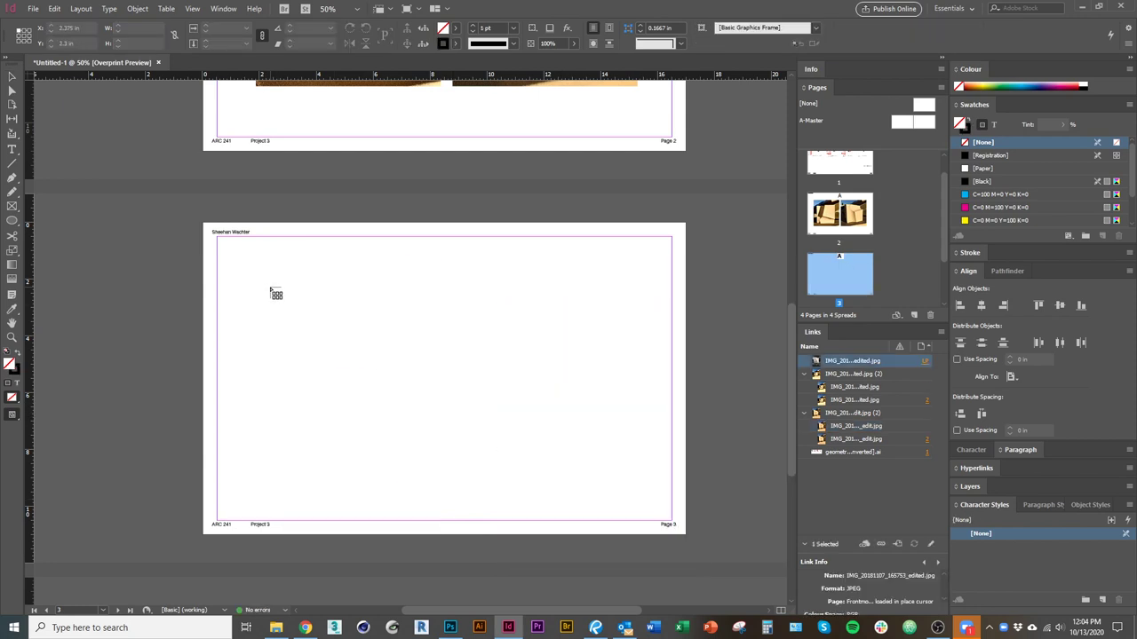
left_click_drag(238, 257, 655, 586)
Zoom in and fit the right and middle frames to their photos.
left_click(562, 481)
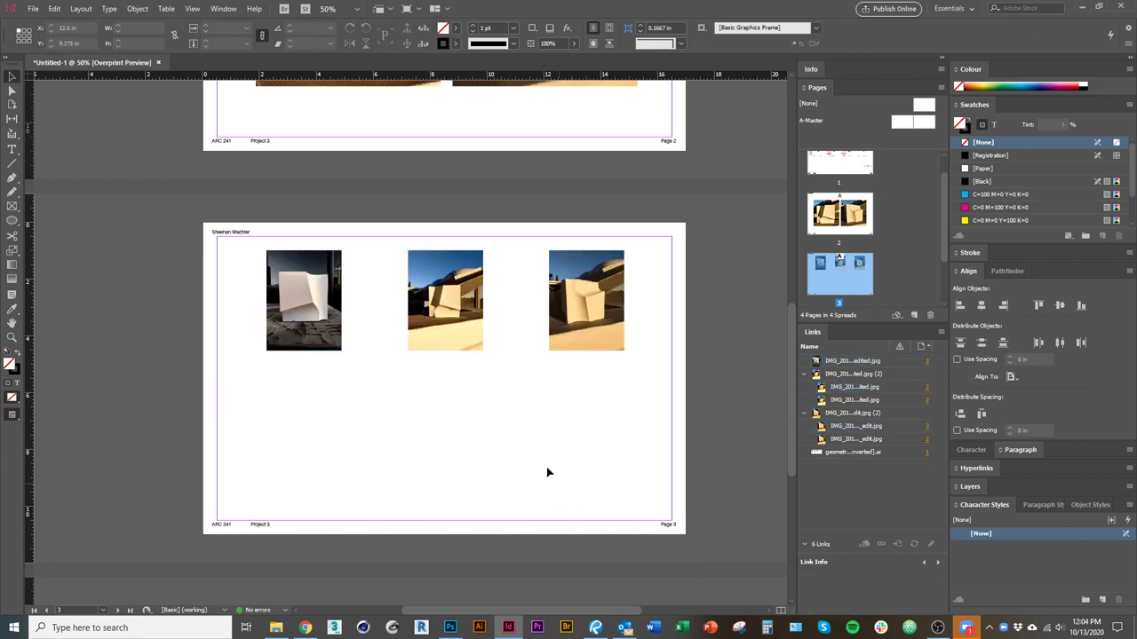
key("ctrl+equal")
scroll(444, 400, "up", 1)
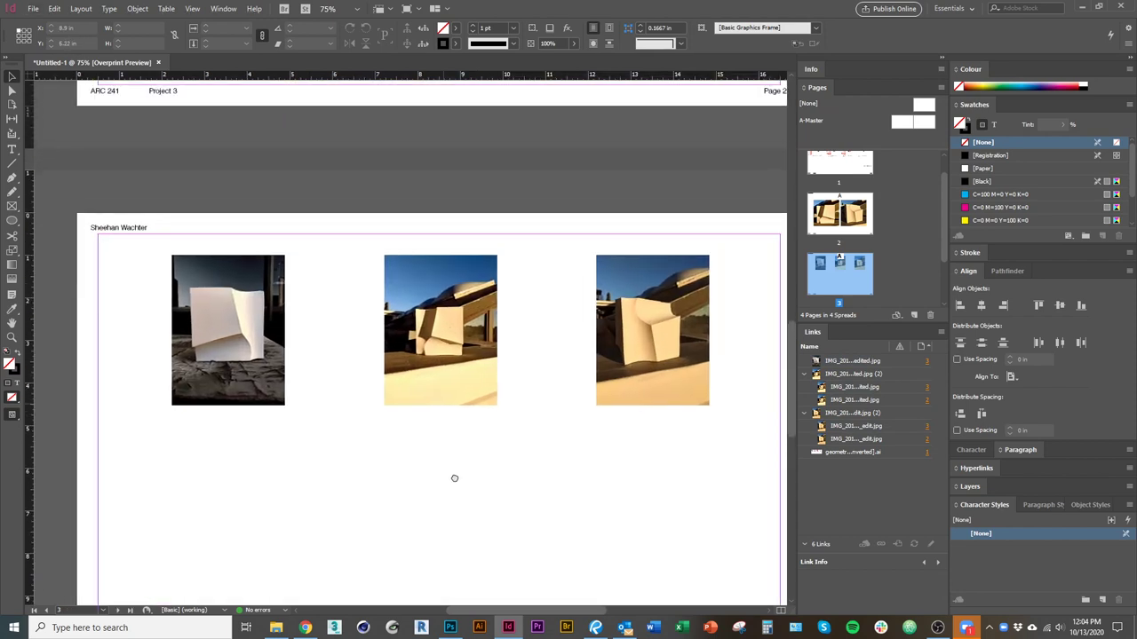
left_click(428, 395)
left_click(233, 355)
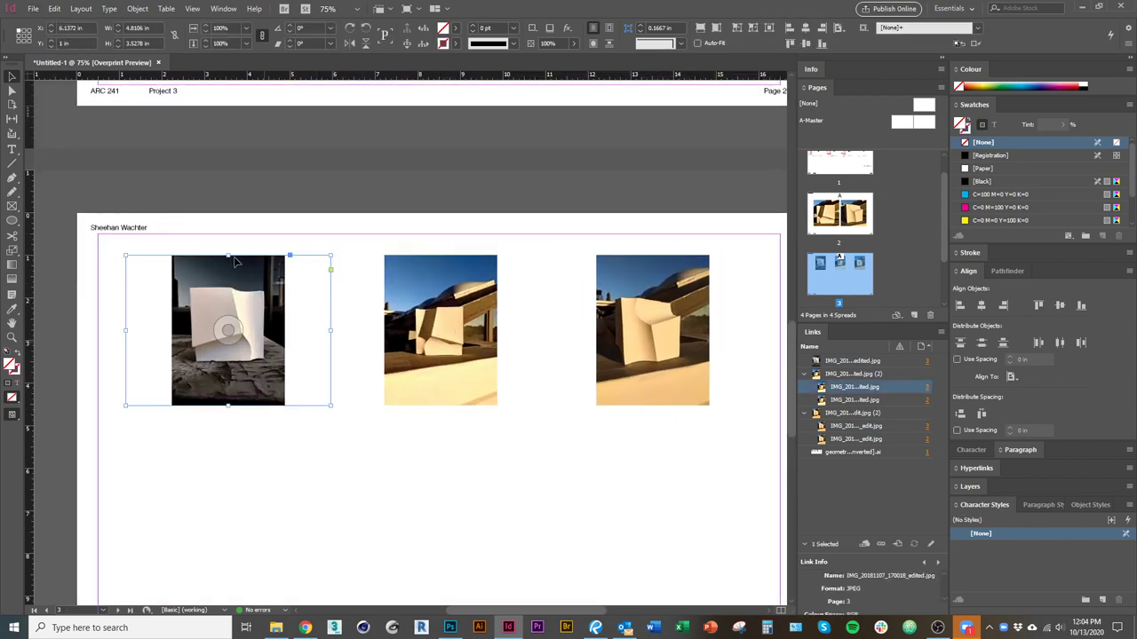
left_click(690, 469)
left_click(665, 388)
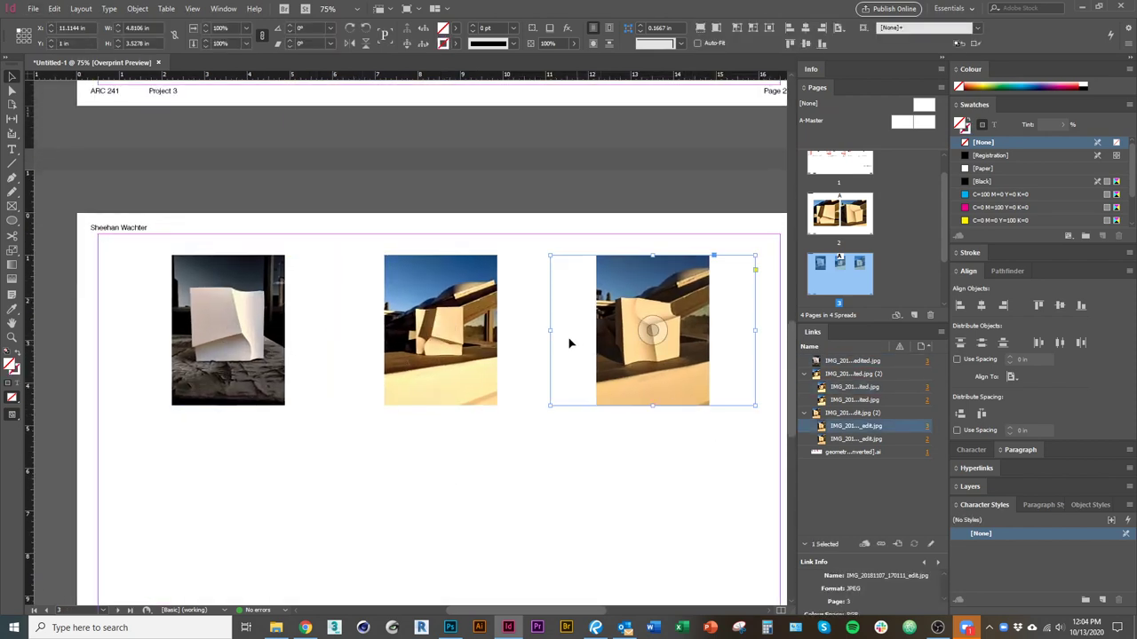
double_click(551, 331)
left_click(338, 332)
double_click(337, 332)
left_click(272, 355)
left_click(348, 400)
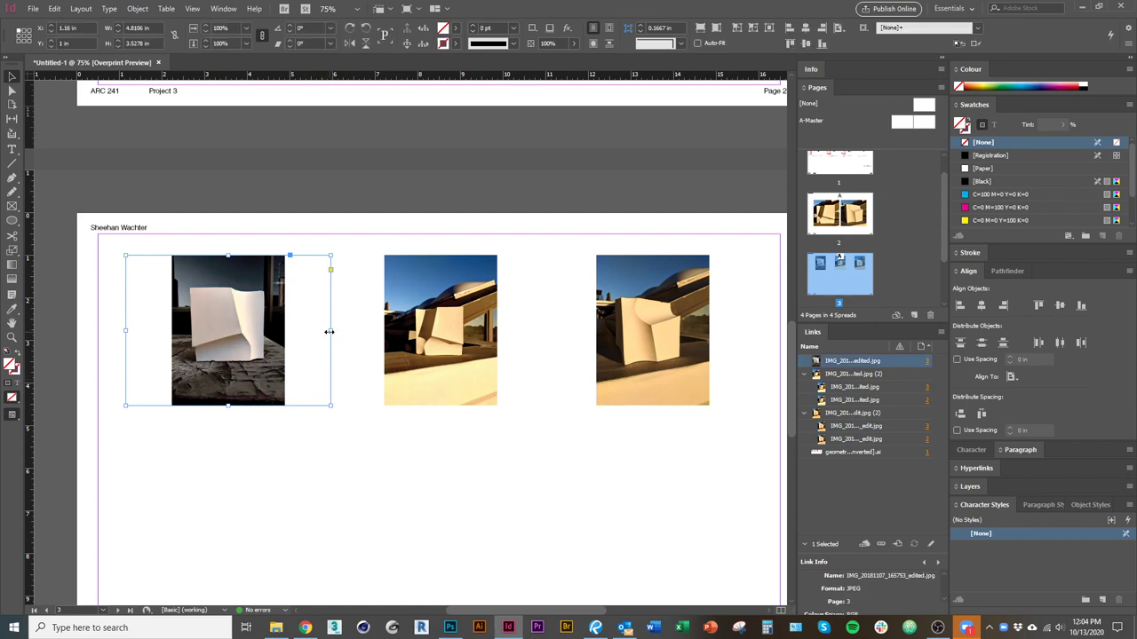
Crop the tops and bottoms of all three photos into a landscape shape.
left_click(450, 385)
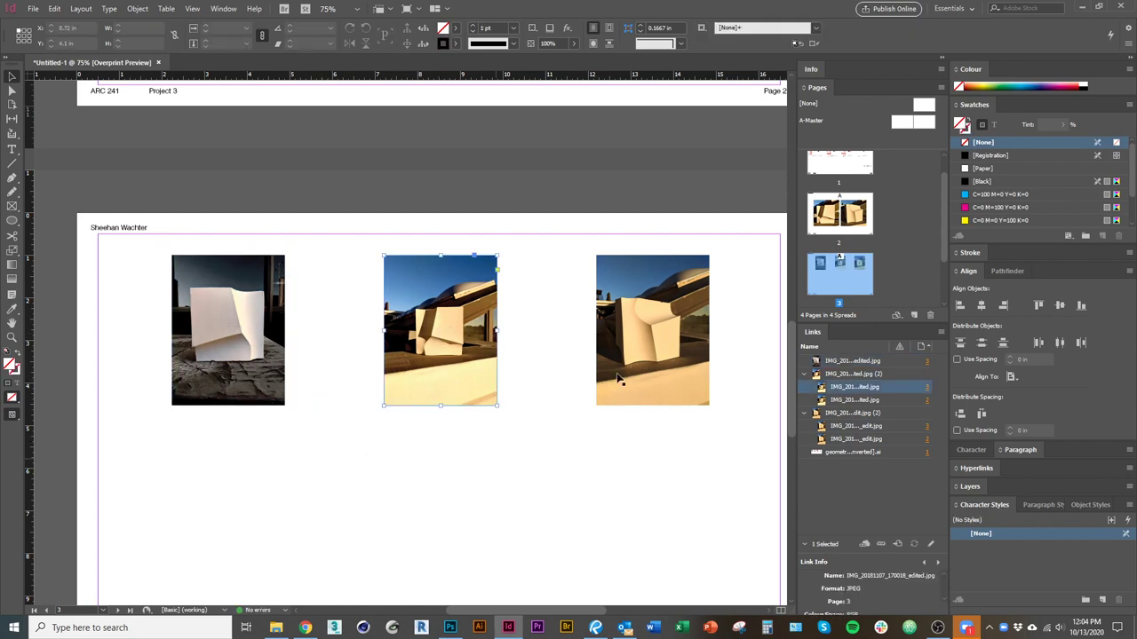
left_click(622, 377, "shift")
left_click(266, 386, "shift")
left_click_drag(442, 410, 455, 370)
left_click_drag(442, 254, 439, 285)
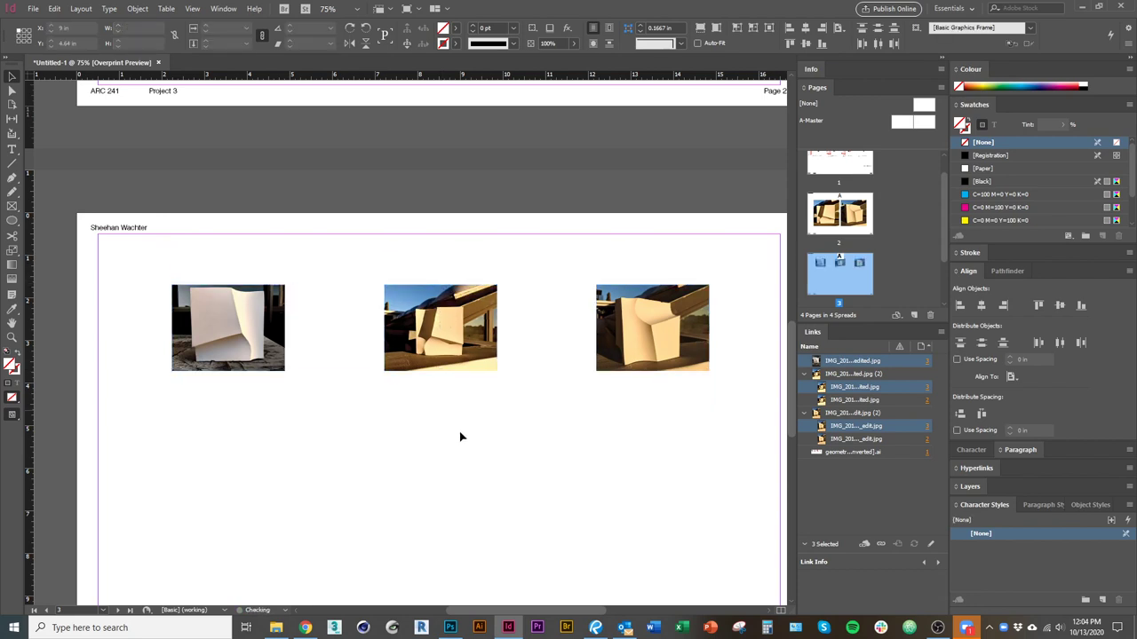
Move the middle and right photos closer to the first one.
left_click(469, 362)
left_click_drag(385, 328, 321, 327)
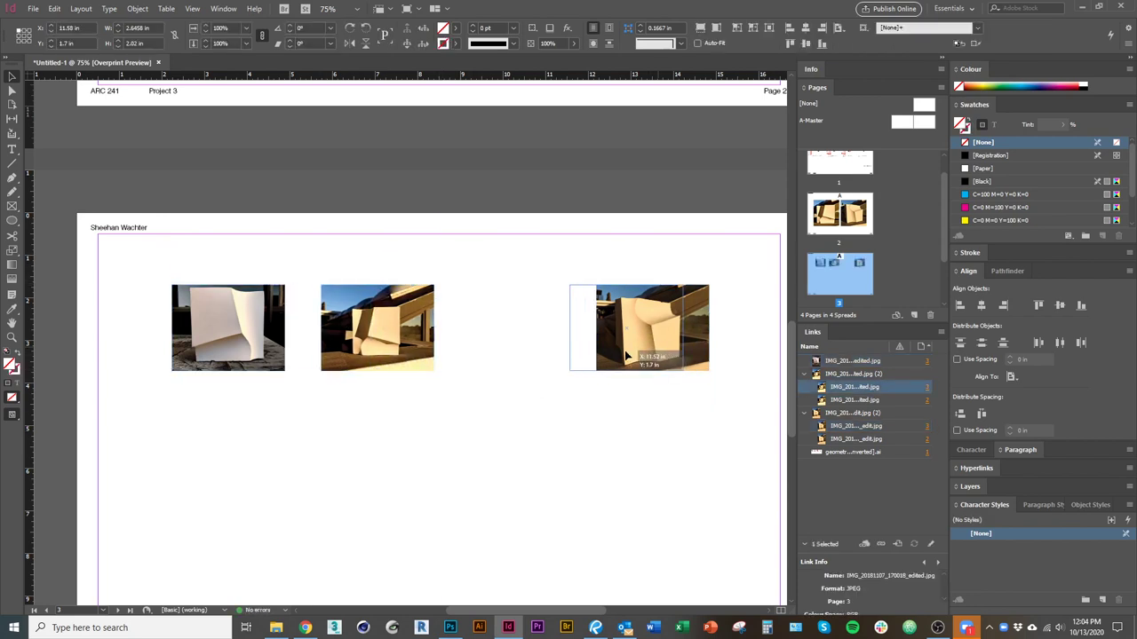
left_click_drag(652, 329, 558, 406)
left_click(672, 518)
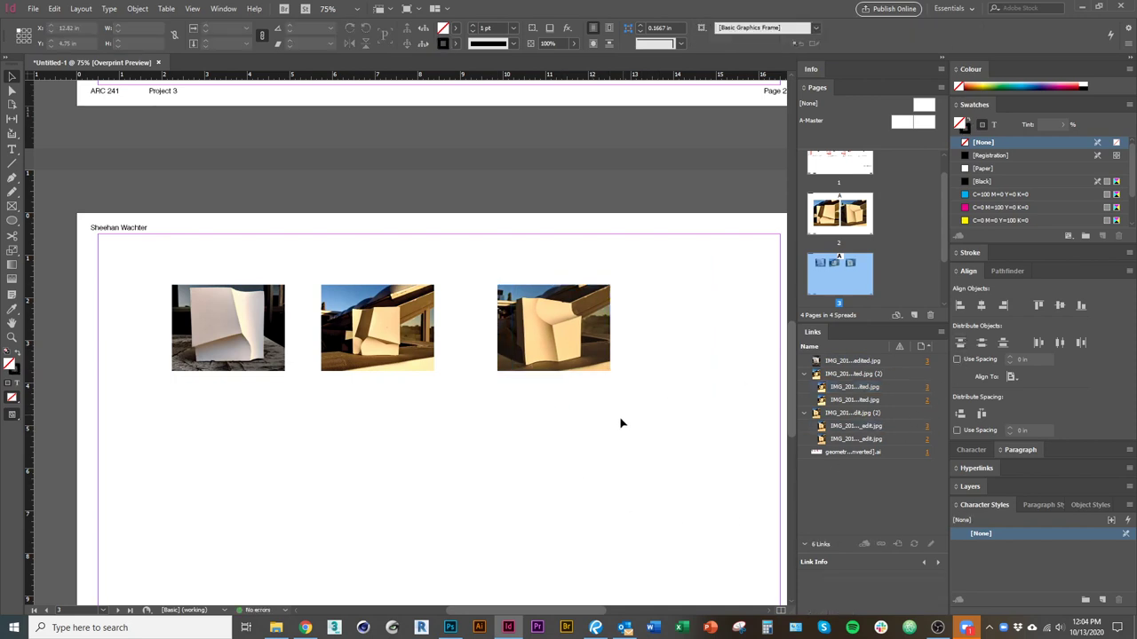
left_click_drag(596, 360, 579, 361)
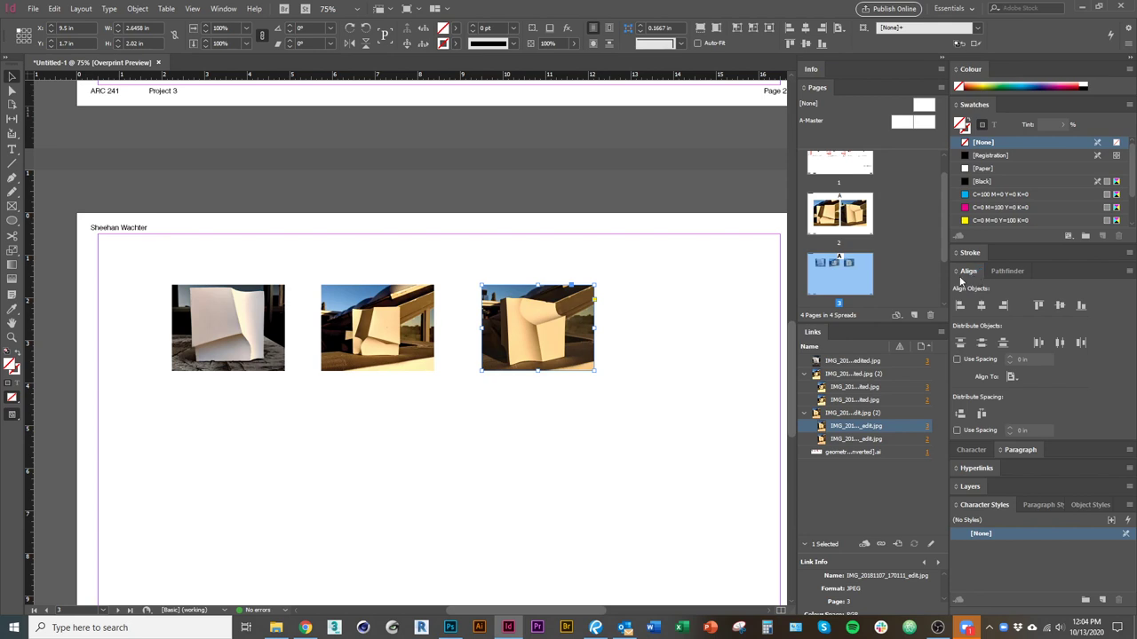
Select all three photos and distribute their horizontal centres across the page.
left_click(223, 8)
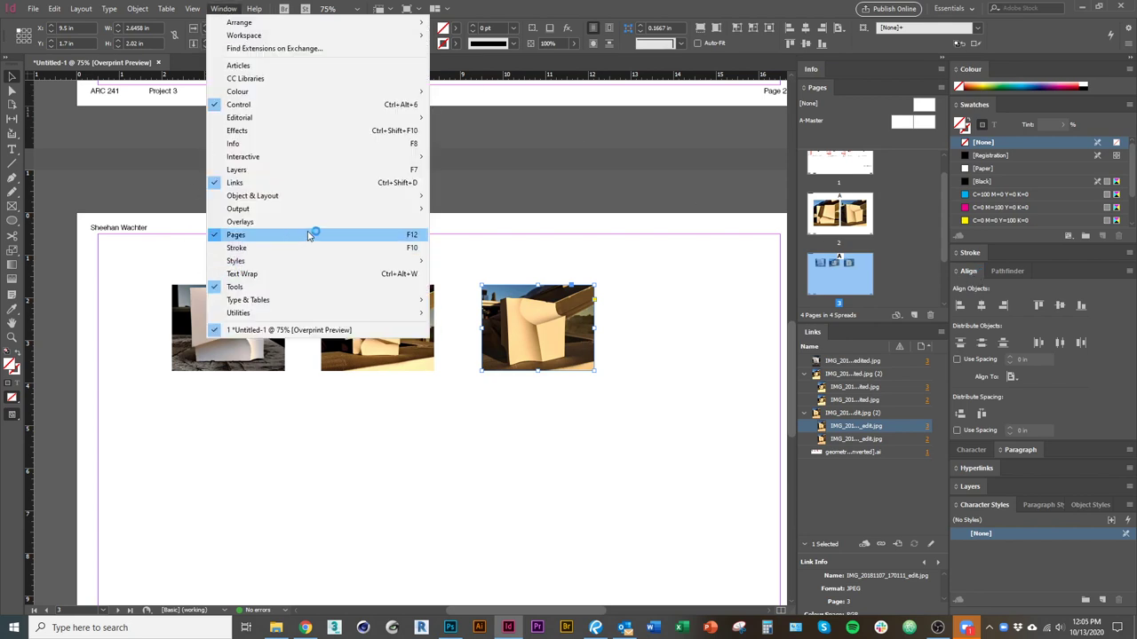
mouse_move(375, 195)
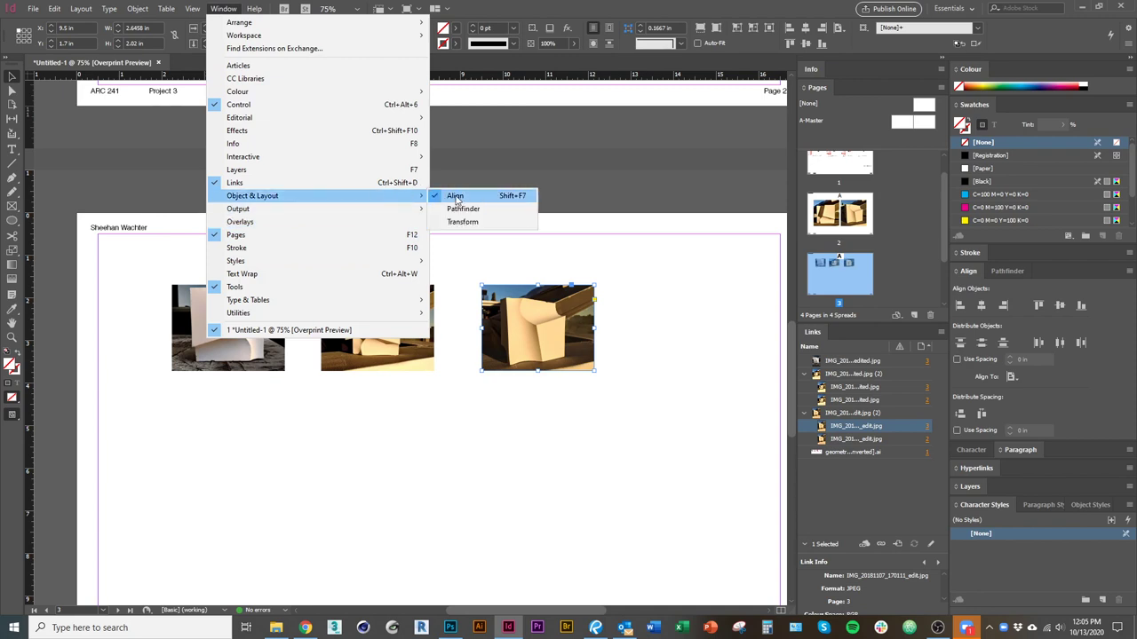
left_click(583, 373)
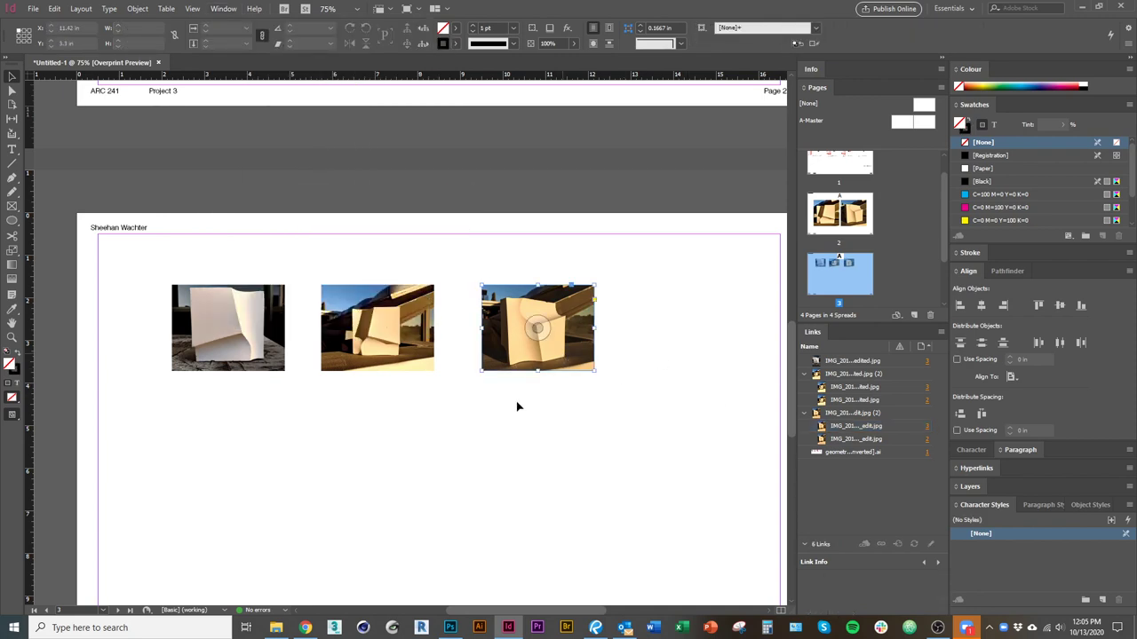
left_click(398, 355, "shift")
left_click(262, 359, "shift")
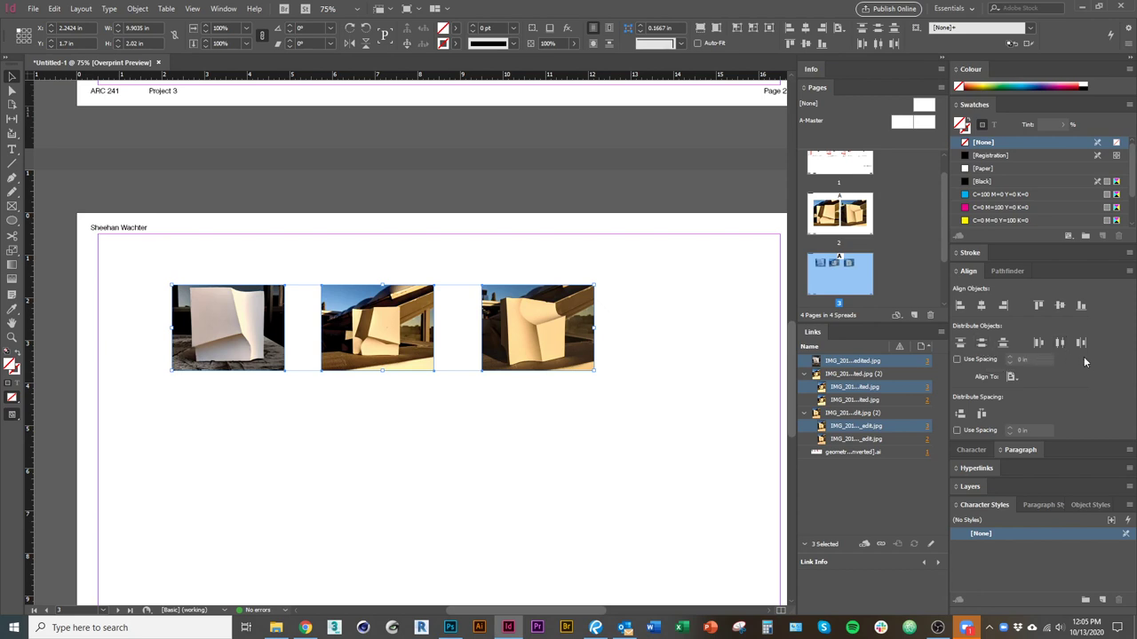
left_click(1058, 343)
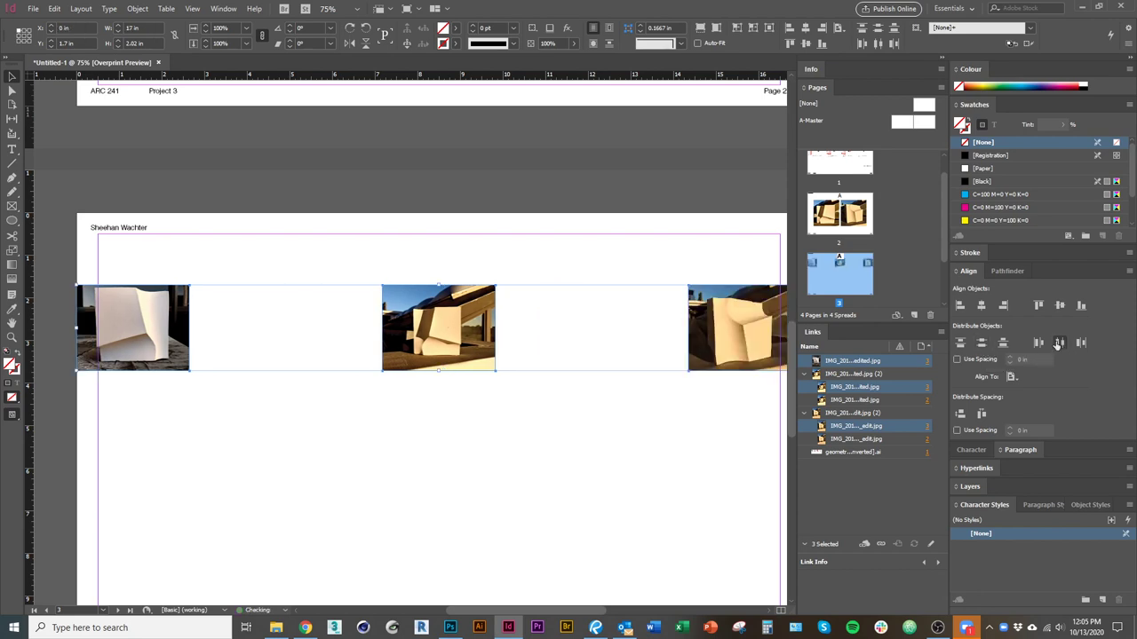
Set the Align To option to Align to Selection.
scroll(408, 439, "down", 2)
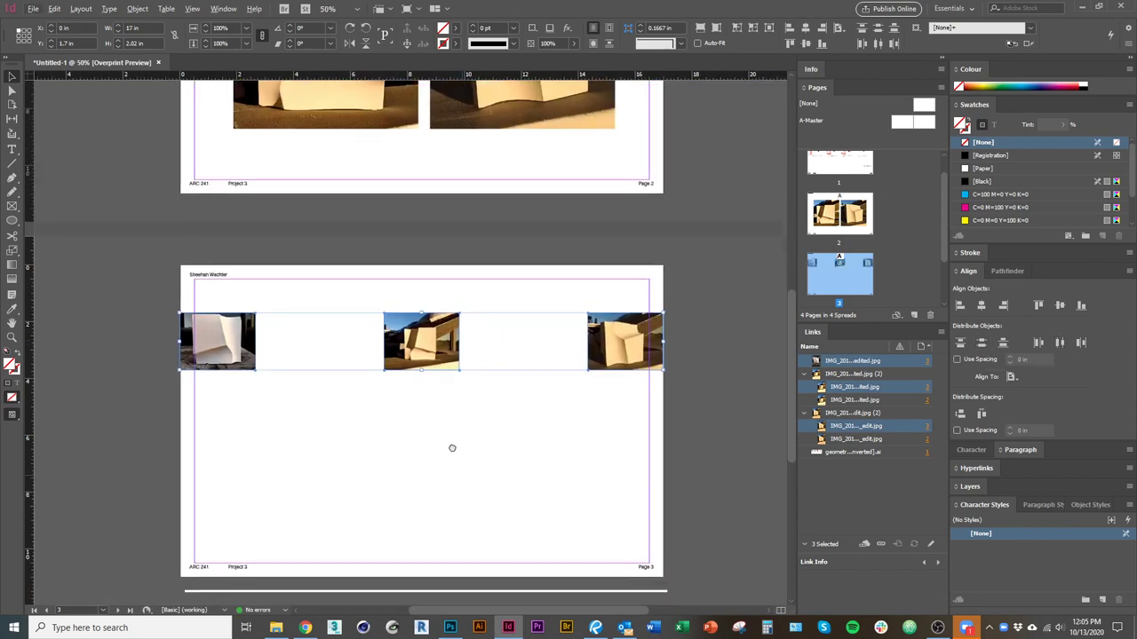
scroll(431, 419, "up", 2)
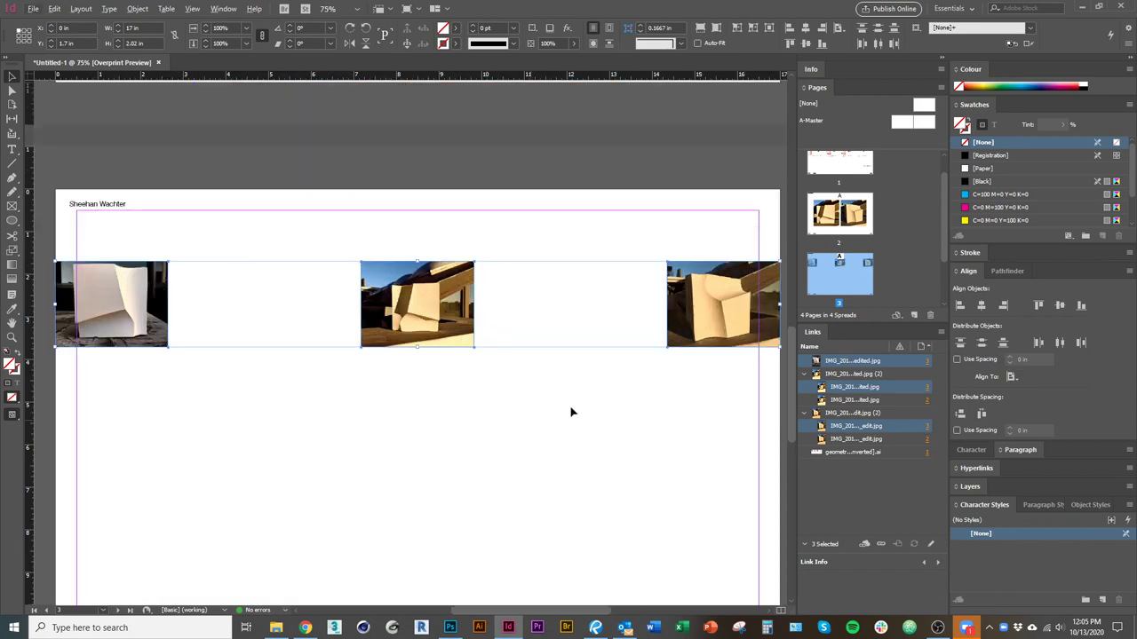
left_click(1012, 378)
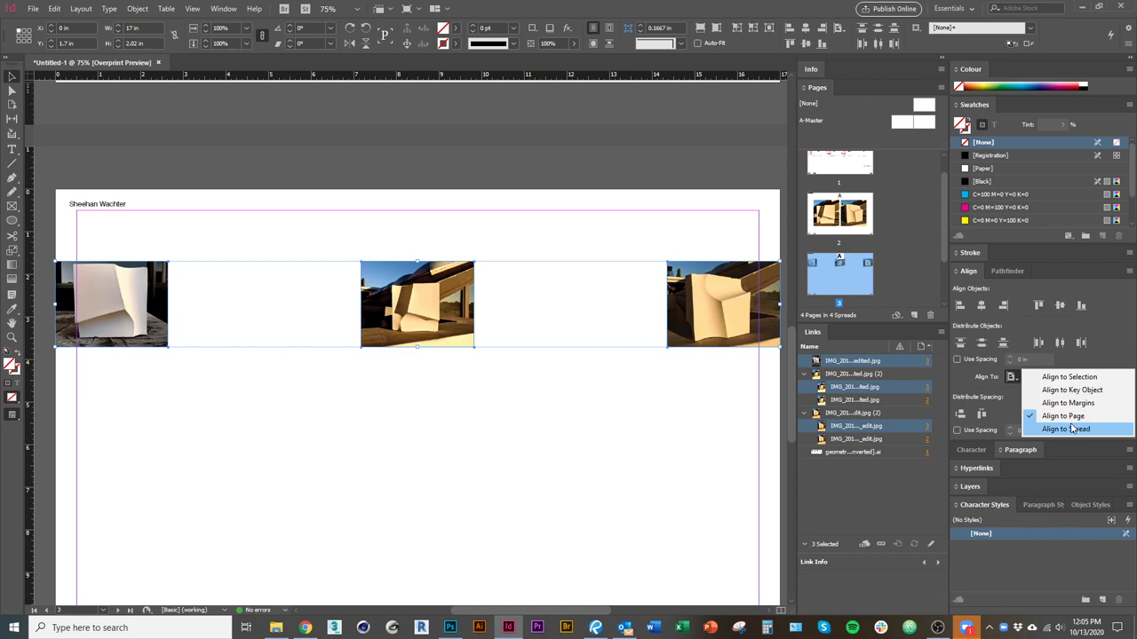
left_click(1066, 378)
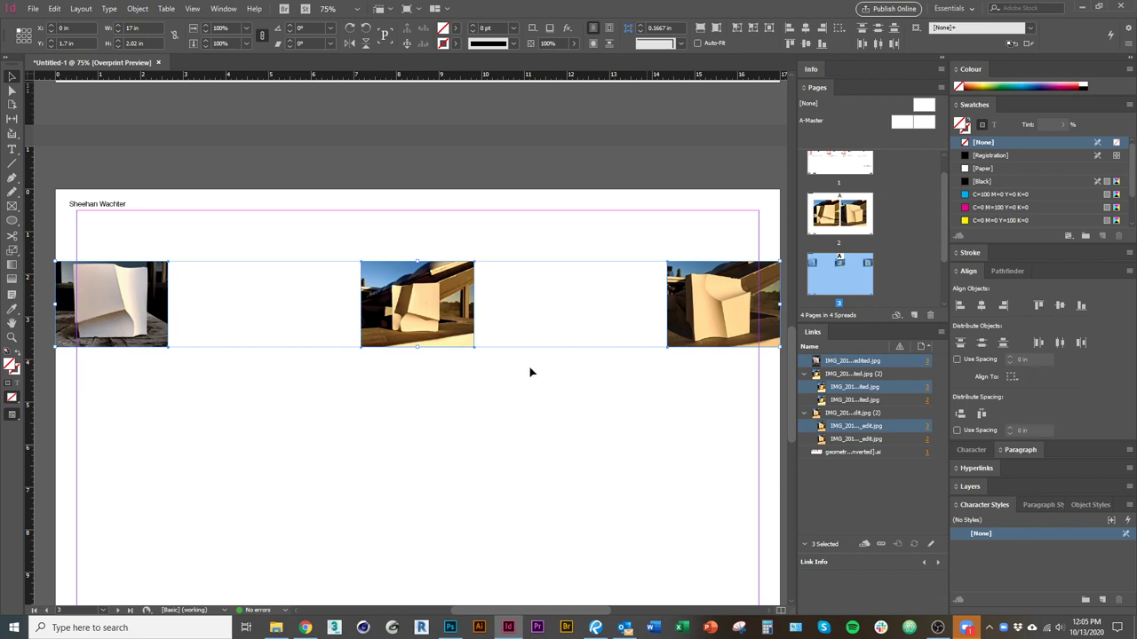
Pull the three photos into a tight row and enlarge them together.
left_click_drag(713, 317, 563, 317)
left_click_drag(188, 325, 208, 352)
left_click(708, 418)
key("ctrl+a")
left_click(282, 431)
left_click_drag(582, 342, 344, 348)
left_click_drag(459, 481, 108, 282)
left_click_drag(460, 350, 561, 439)
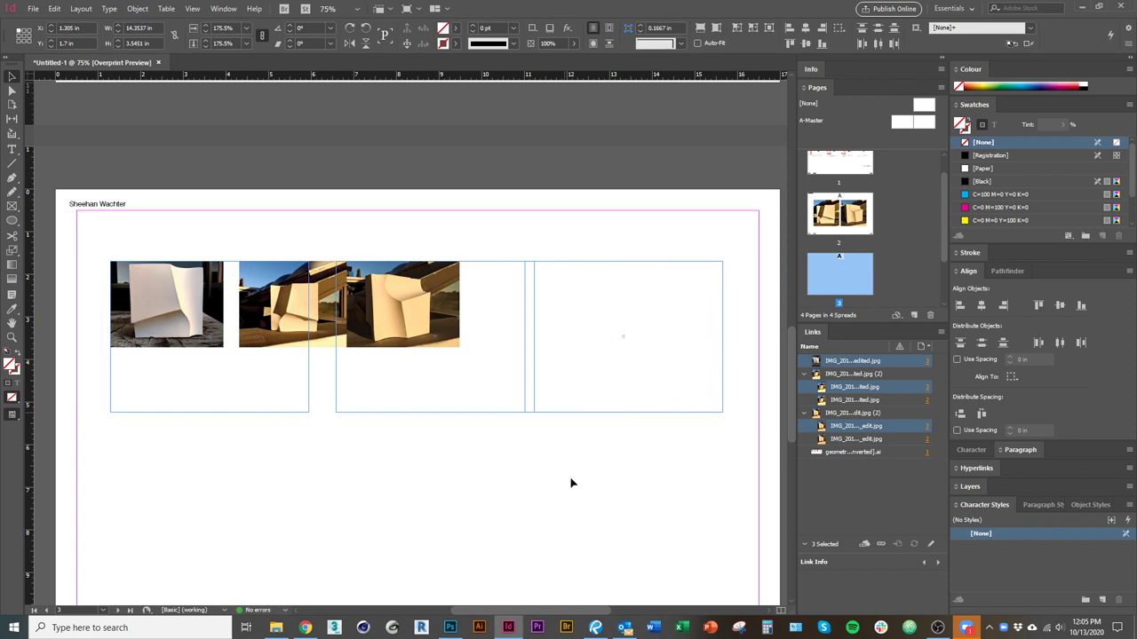
left_click(634, 584)
Distribute the horizontal centres of all three photos.
scroll(492, 439, "down", 2)
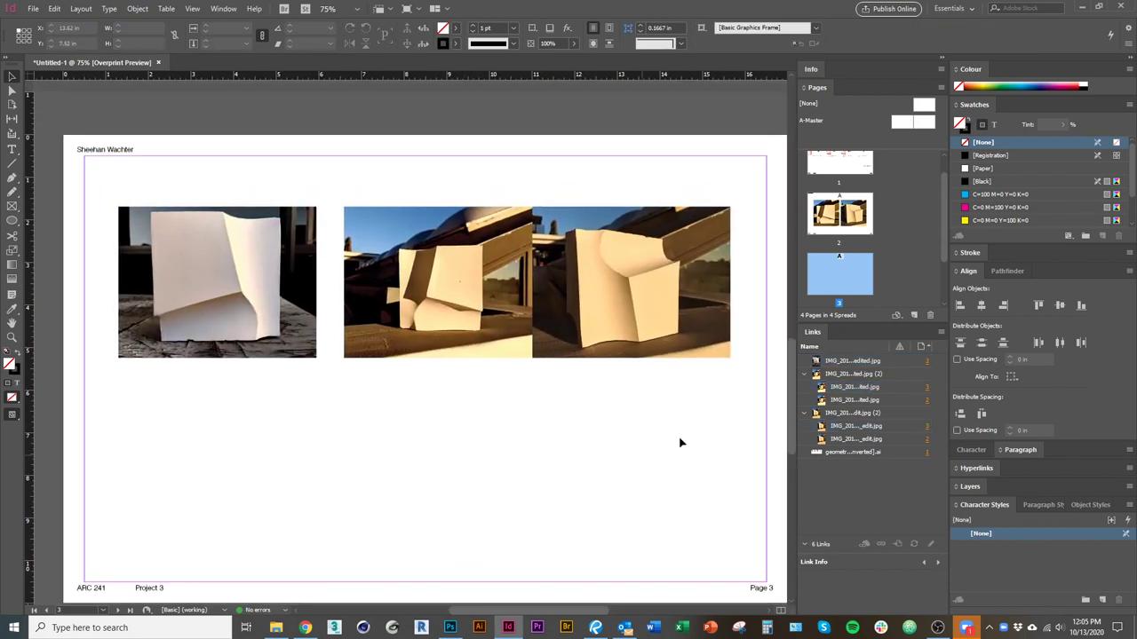
key("ctrl+a")
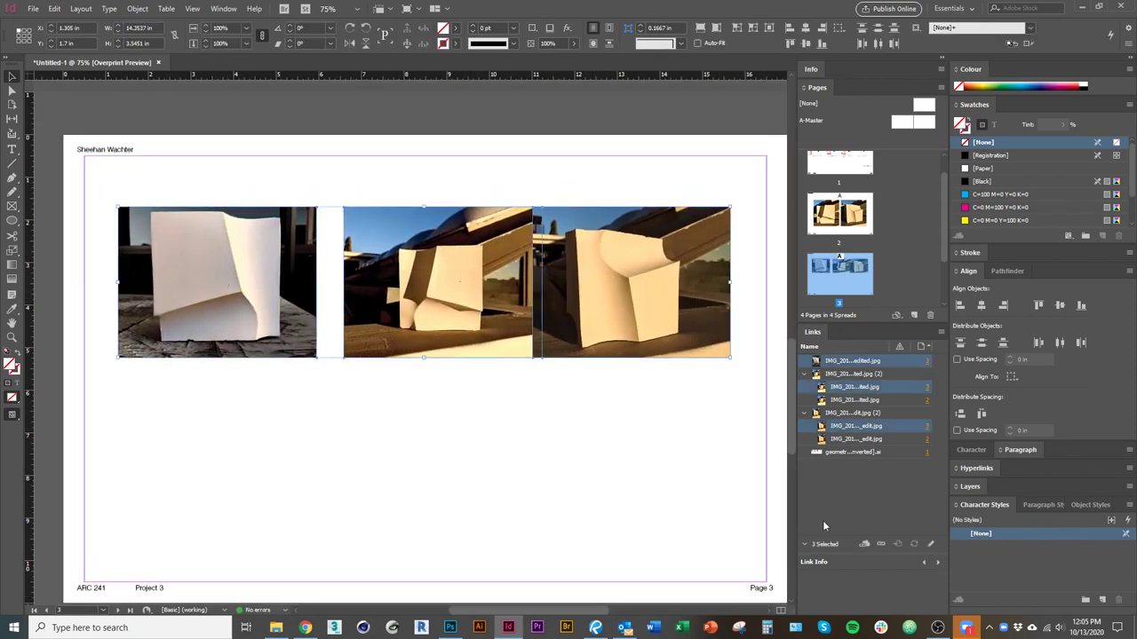
left_click(1059, 342)
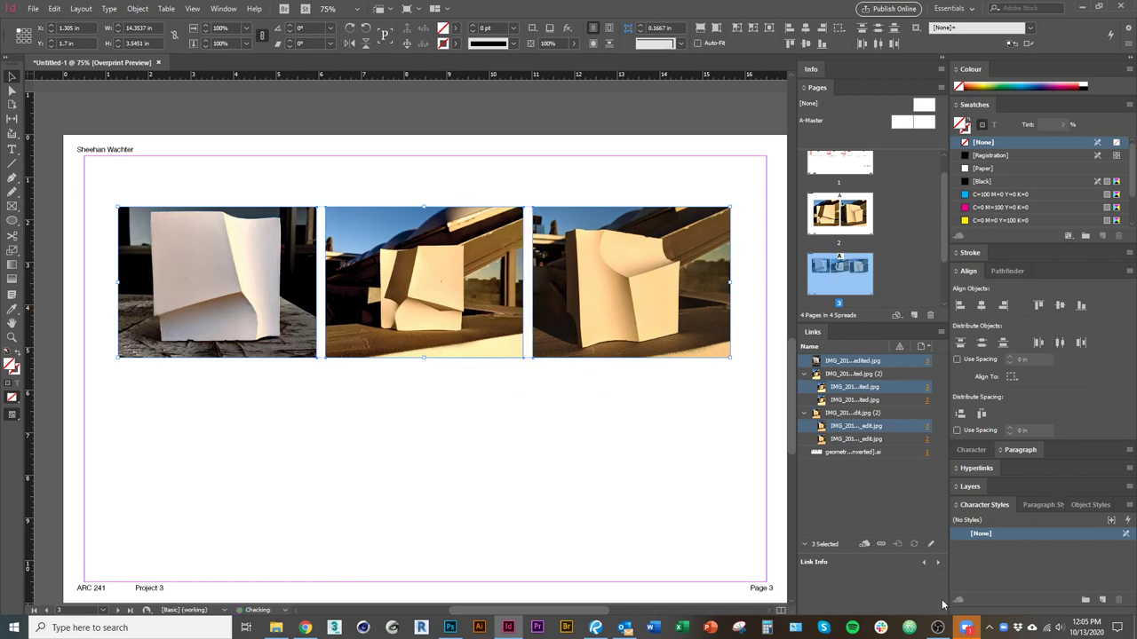
left_click(553, 495)
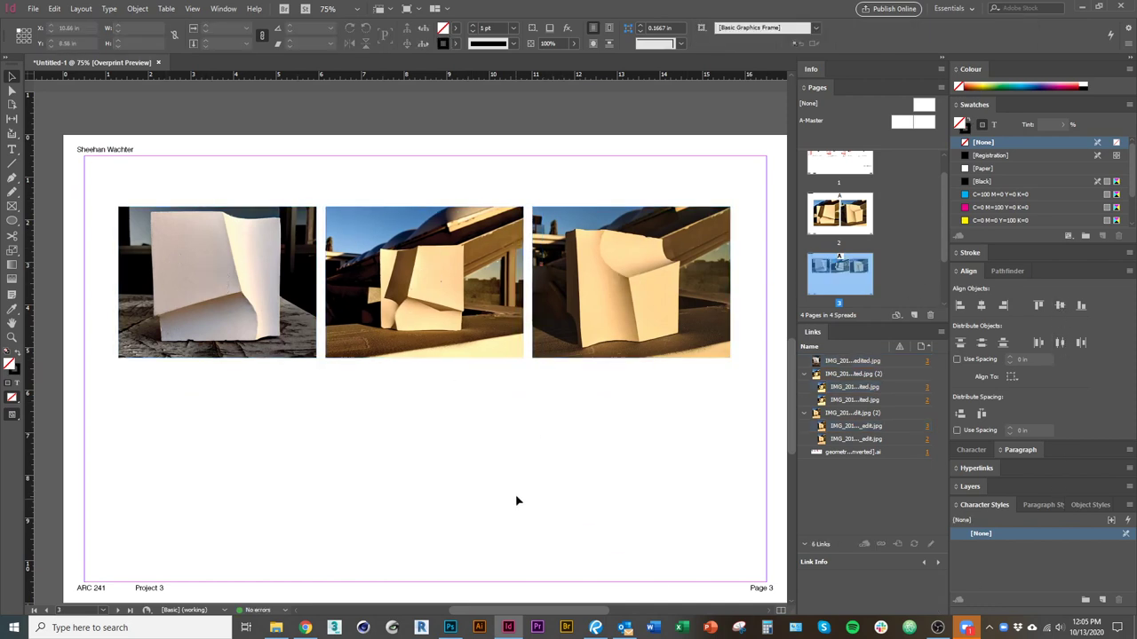
Set Align To Margins and centre the three photos vertically.
scroll(515, 499, "down", 1)
left_click_drag(613, 468, 229, 278)
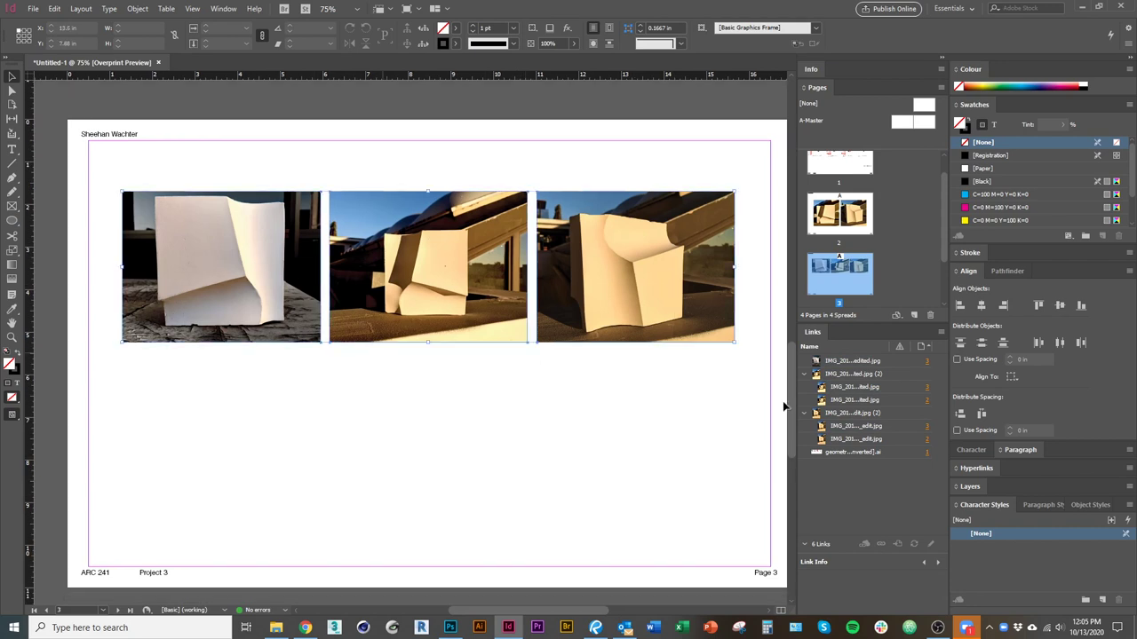
left_click(1013, 378)
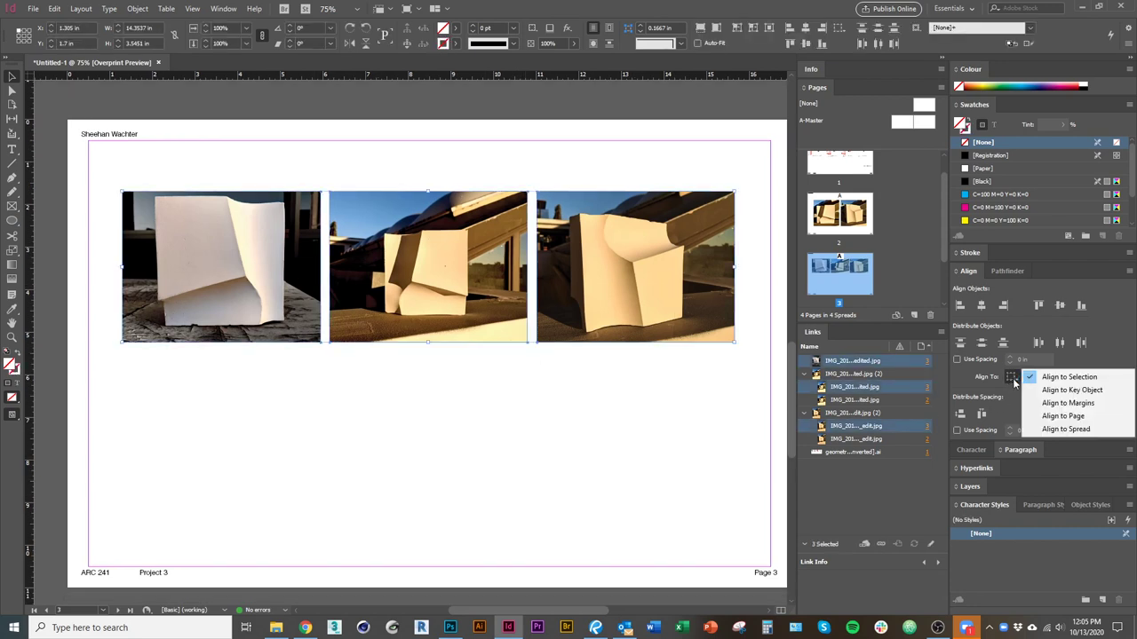
left_click(1061, 403)
left_click(1059, 305)
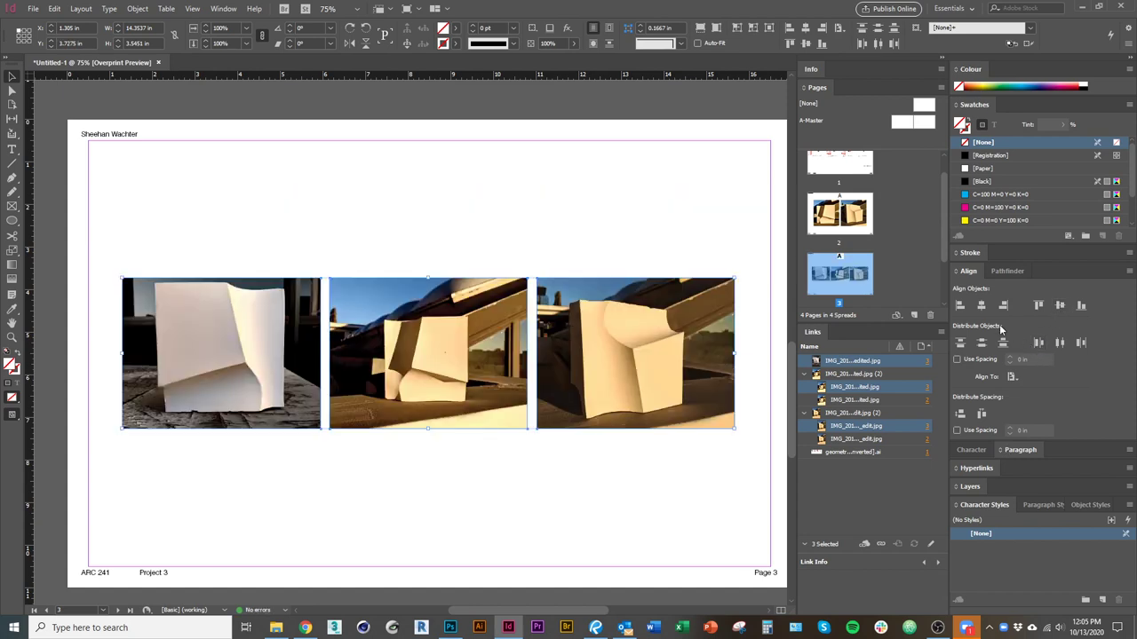
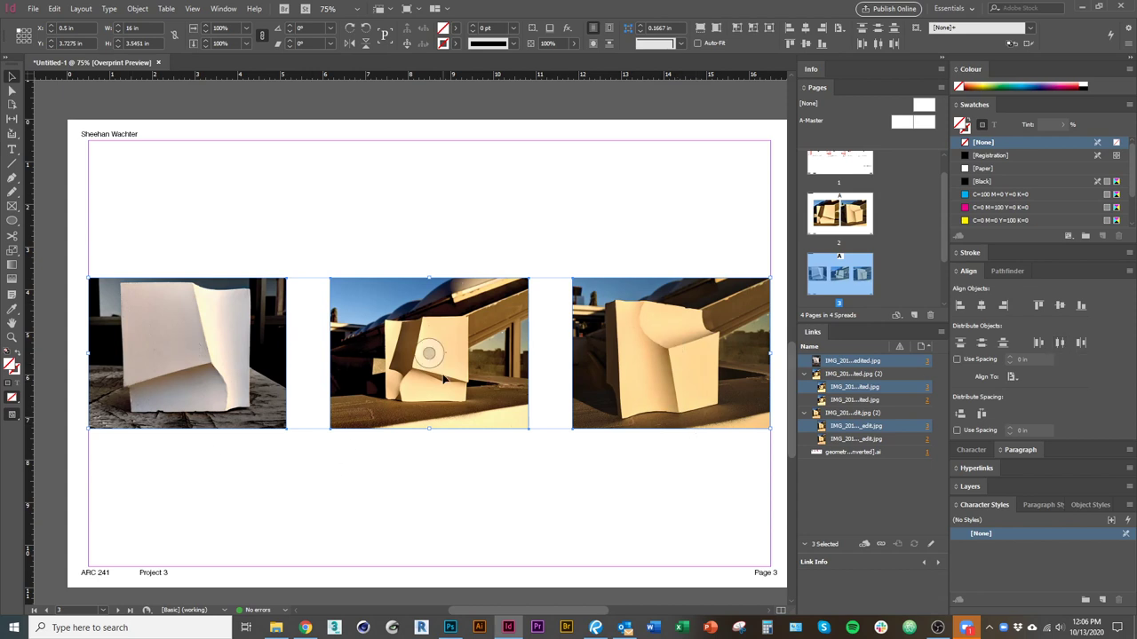
Scale the three plaster-cast photos together so the row spans page 3's margins.
left_click_drag(416, 474, 385, 443)
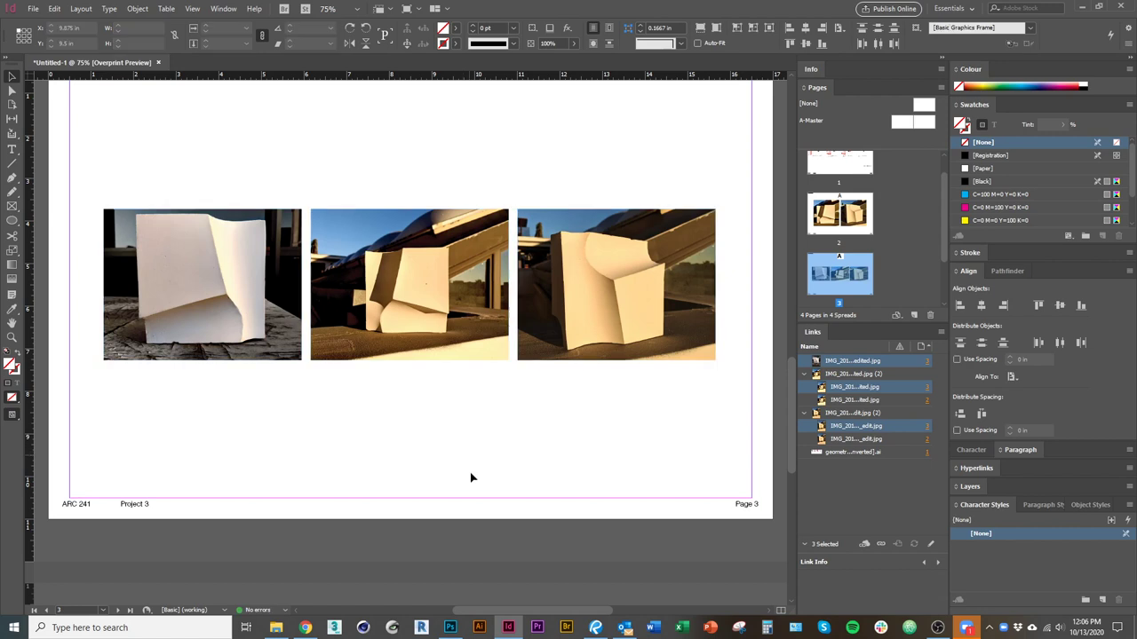
left_click_drag(464, 462, 477, 525)
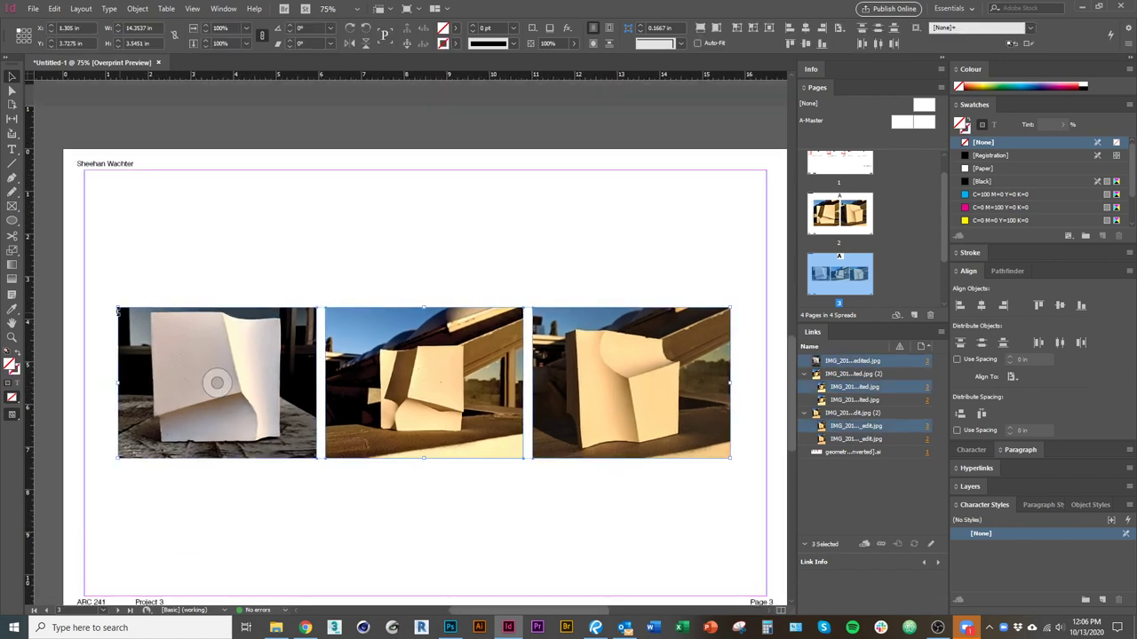
key("ctrl+a")
left_click_drag(118, 308, 85, 301)
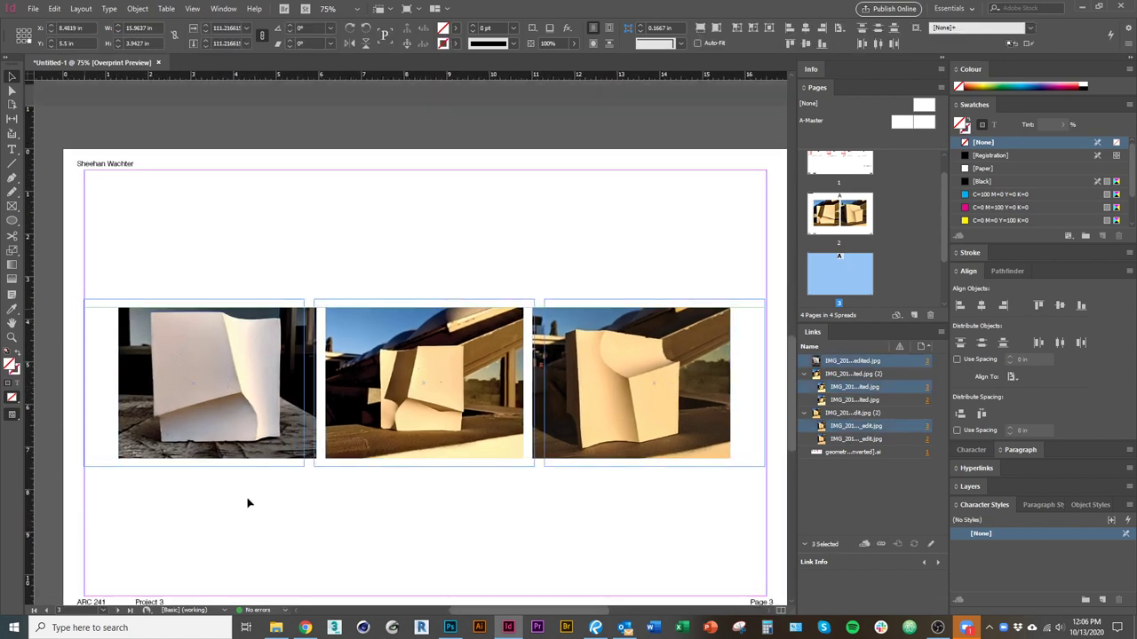
left_click(381, 560)
scroll(315, 489, "down", 1)
Centre the evenly spaced photo row on the page.
left_click_drag(531, 517, 232, 418)
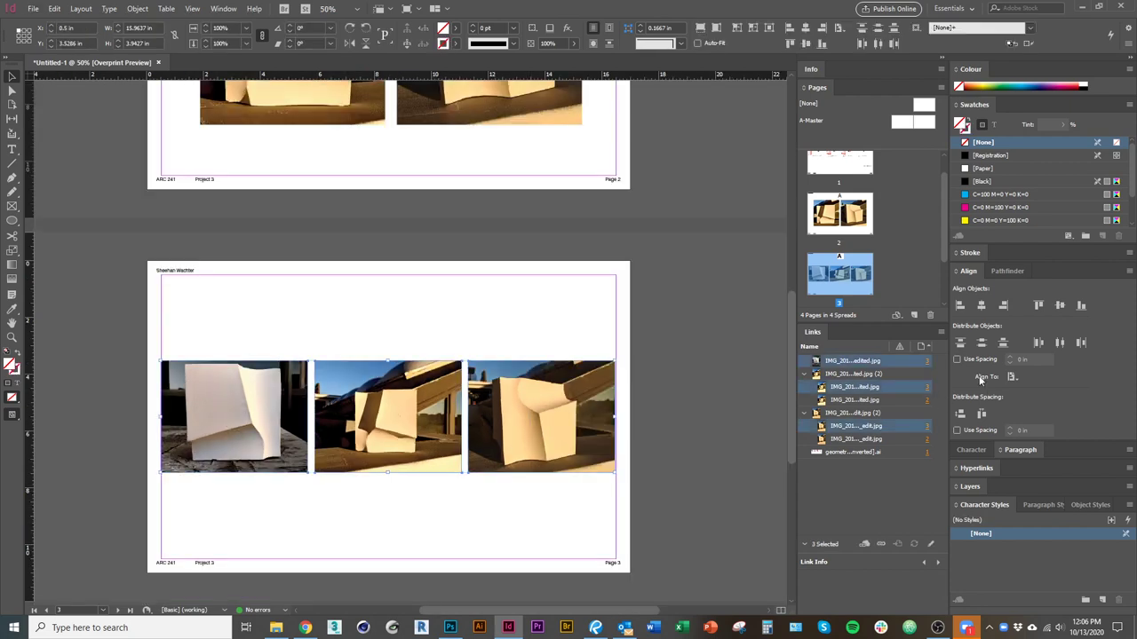
left_click(1003, 305)
key("ctrl+z")
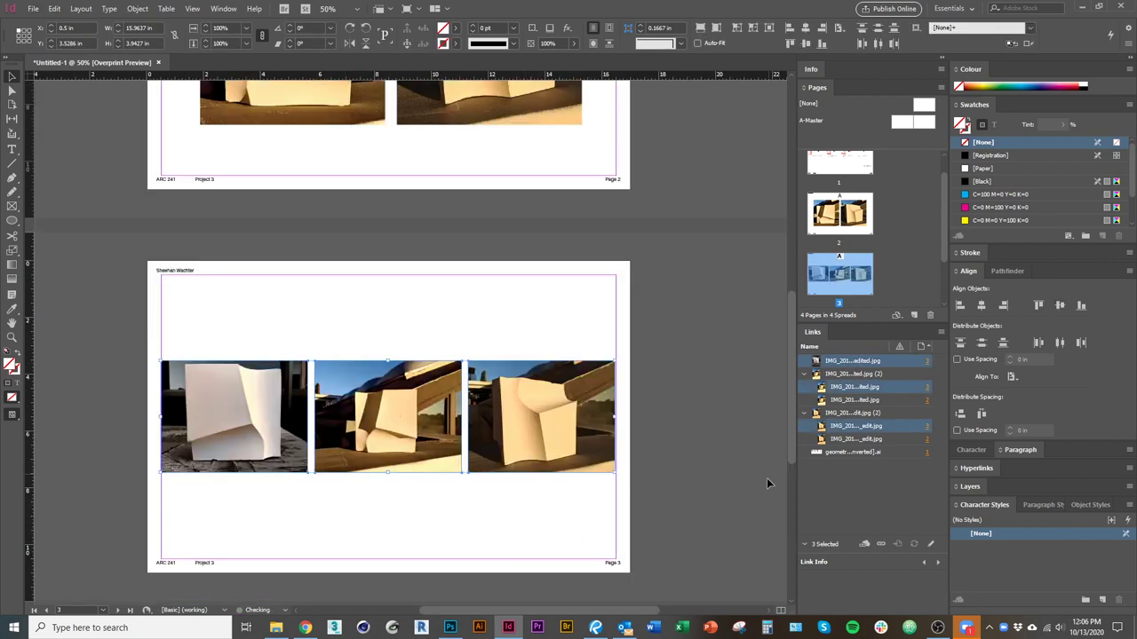
scroll(561, 511, "left", 1)
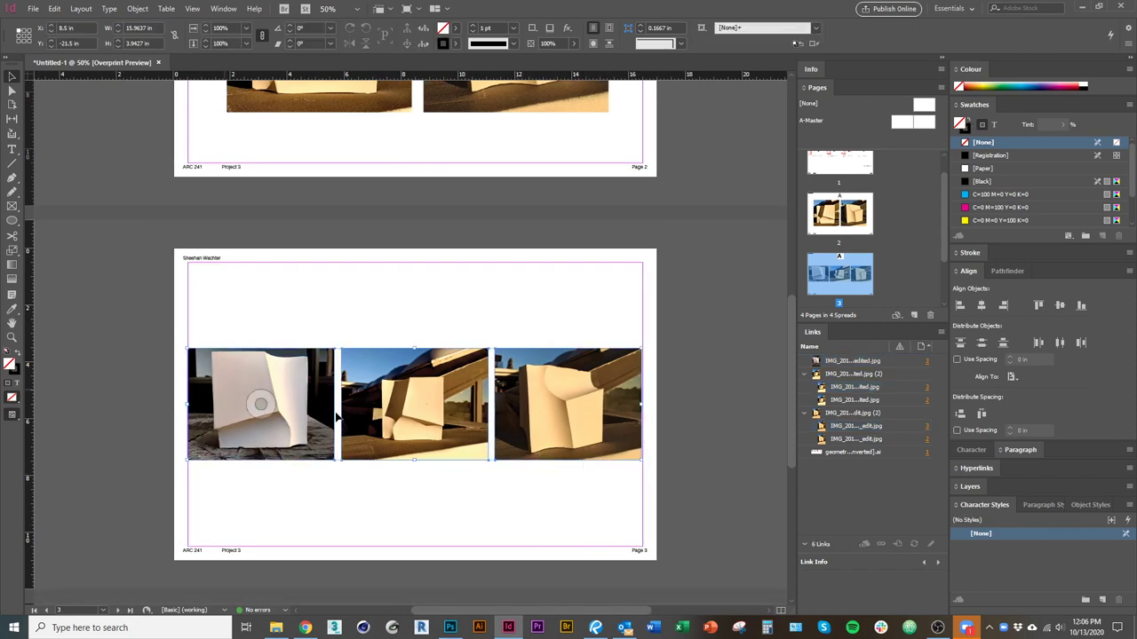
left_click_drag(370, 369, 371, 370)
left_click(474, 536)
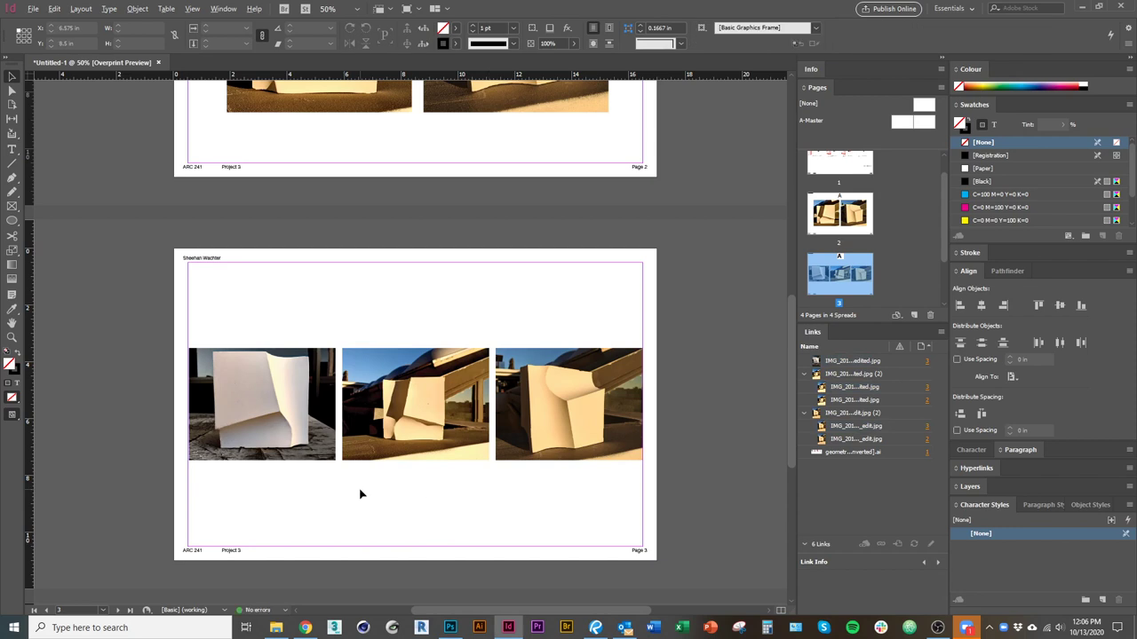
scroll(363, 492, "up", 1)
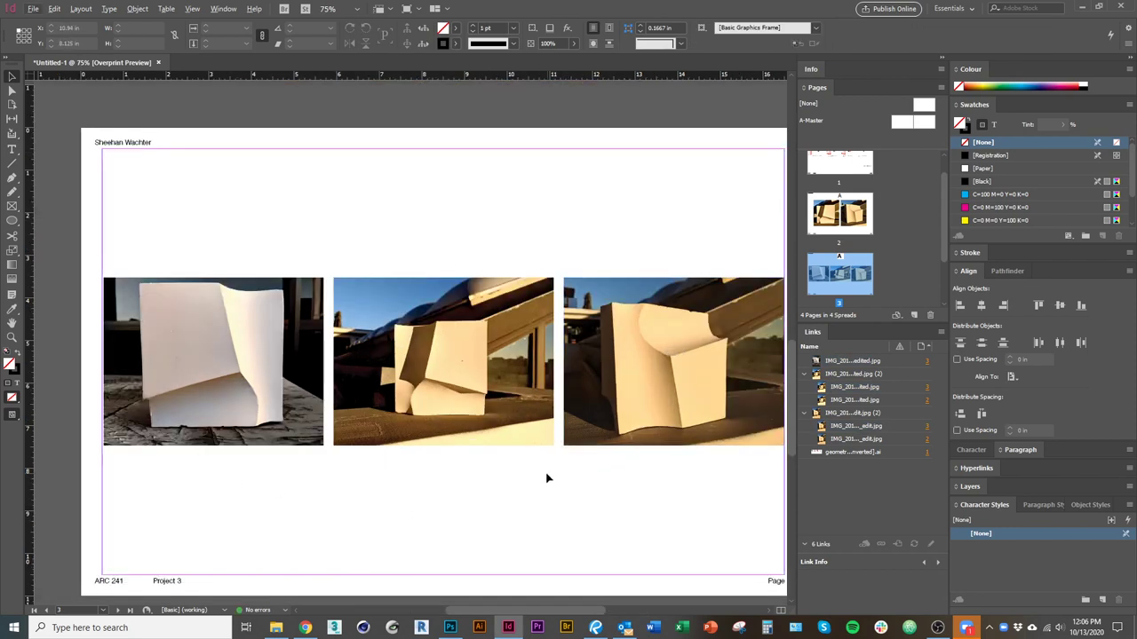
key("alt+t")
Type 'Plaster Casts' in a new text frame at page 3's top-left margin.
left_click(409, 223)
key("t")
left_click_drag(105, 152, 222, 197)
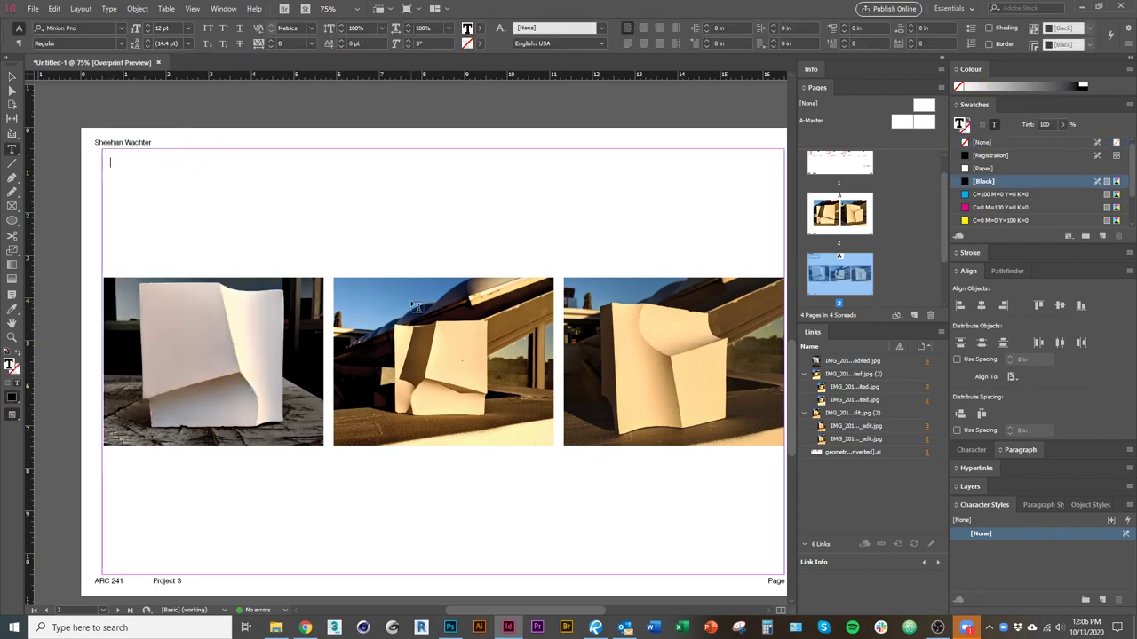
type("Plaster C")
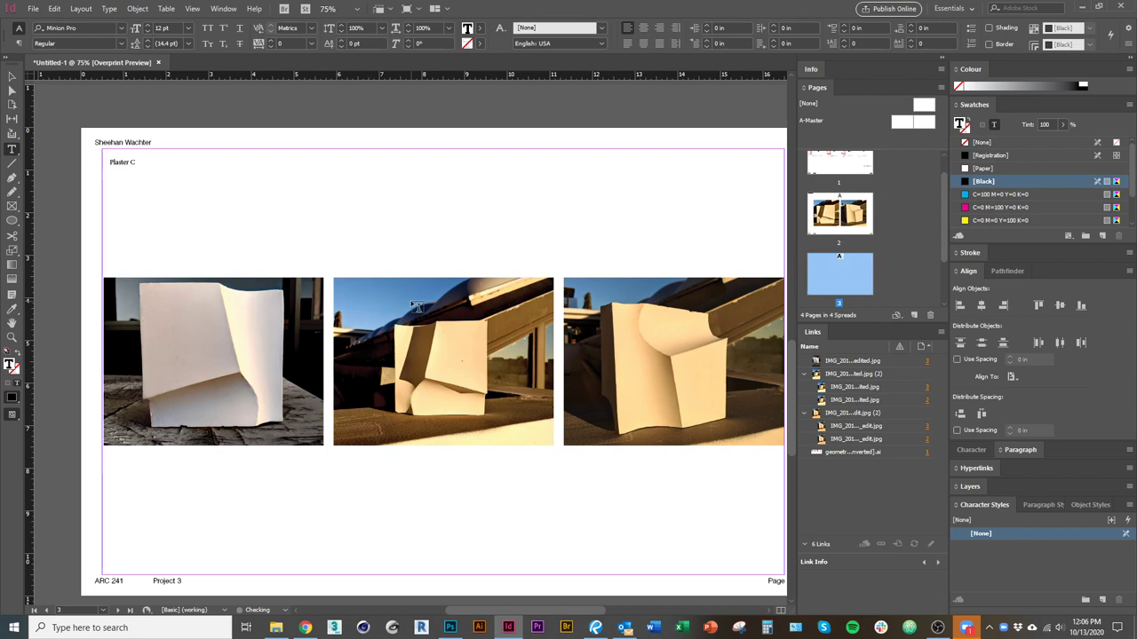
type("asts")
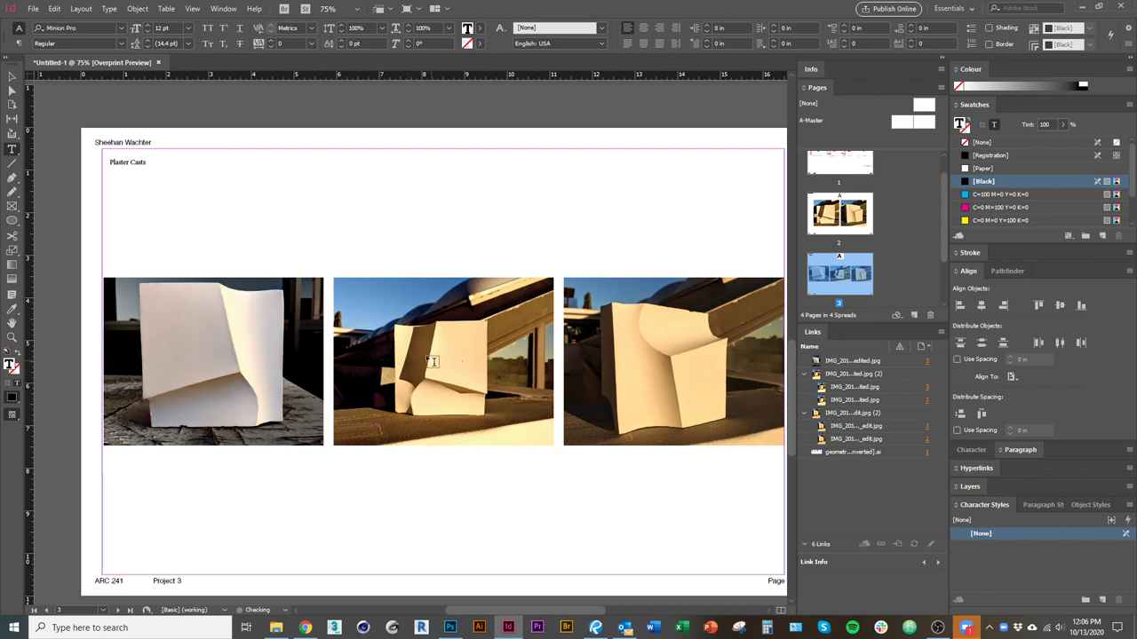
key("Escape")
left_click_drag(156, 187, 152, 187)
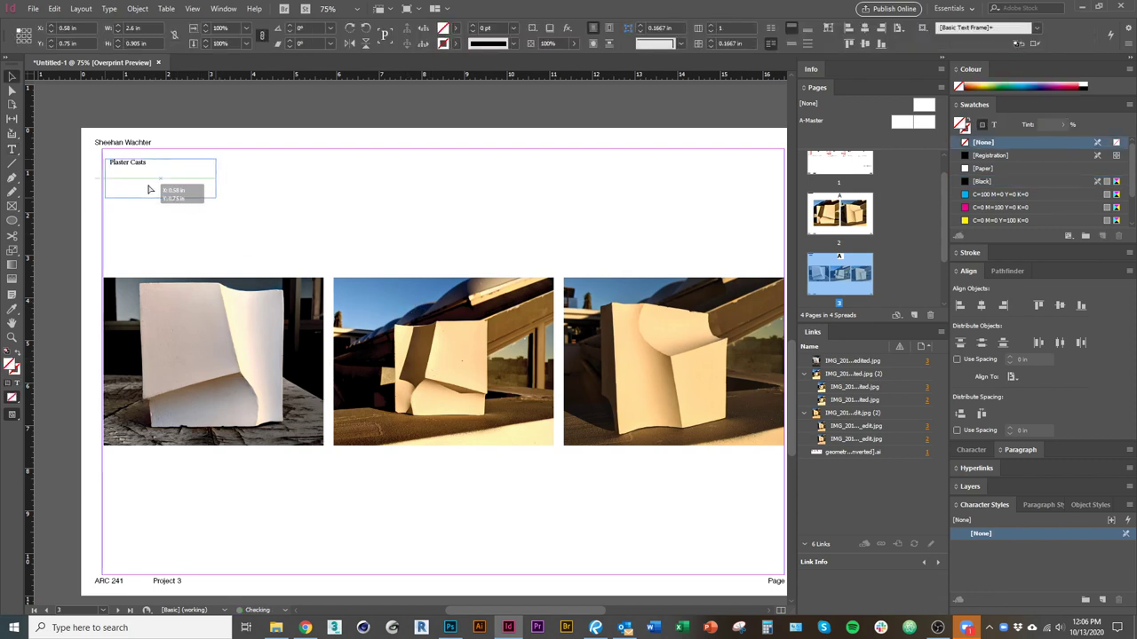
Set the heading to Helvetica LT Std Light at 24 pt.
triple_click(153, 172)
key("super+c")
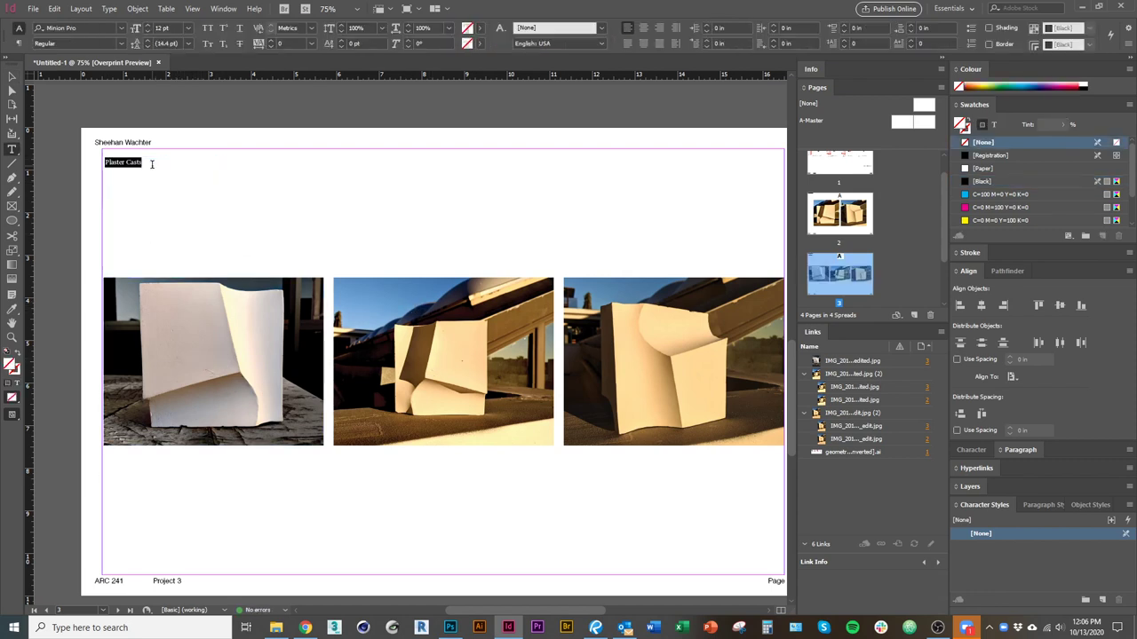
left_click(121, 29)
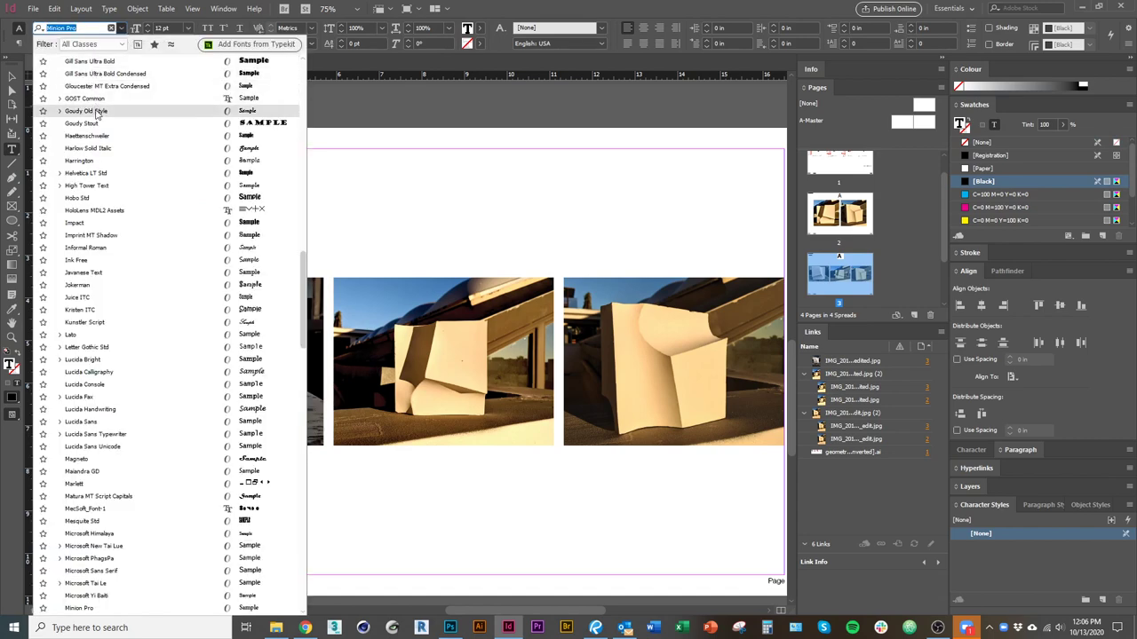
scroll(136, 214, "up", 2)
left_click_drag(305, 224, 305, 66)
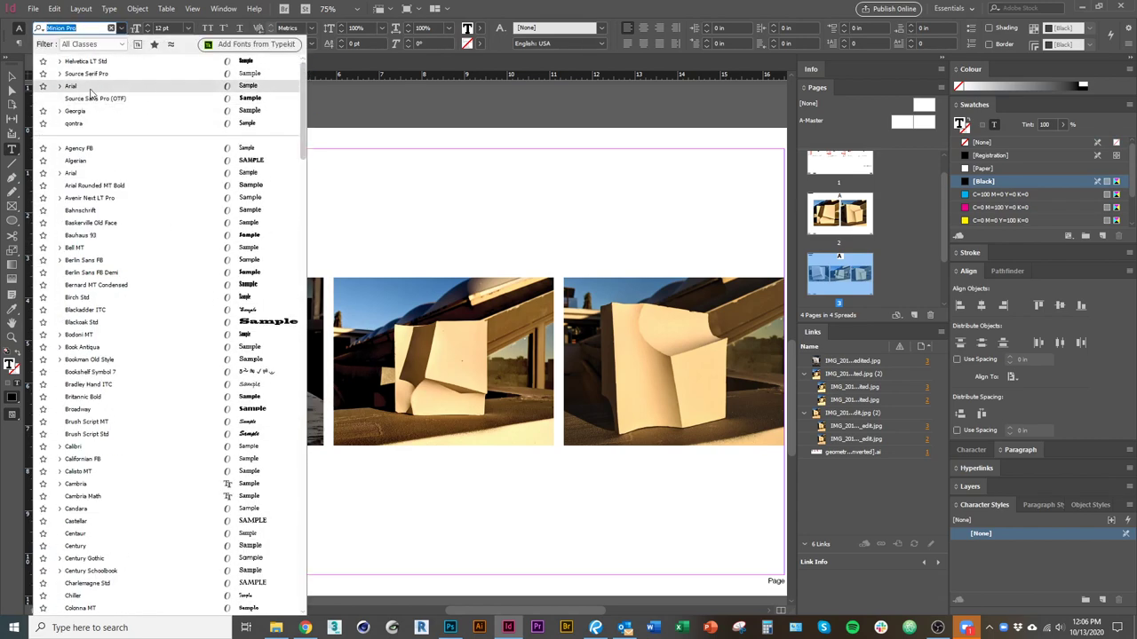
left_click(100, 61)
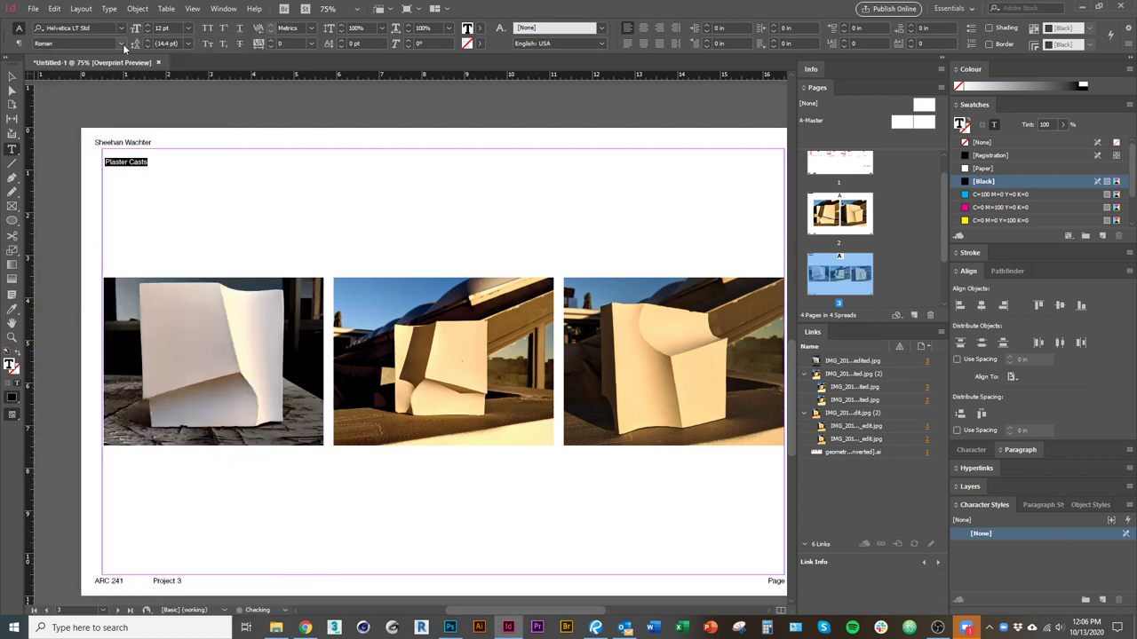
left_click(122, 43)
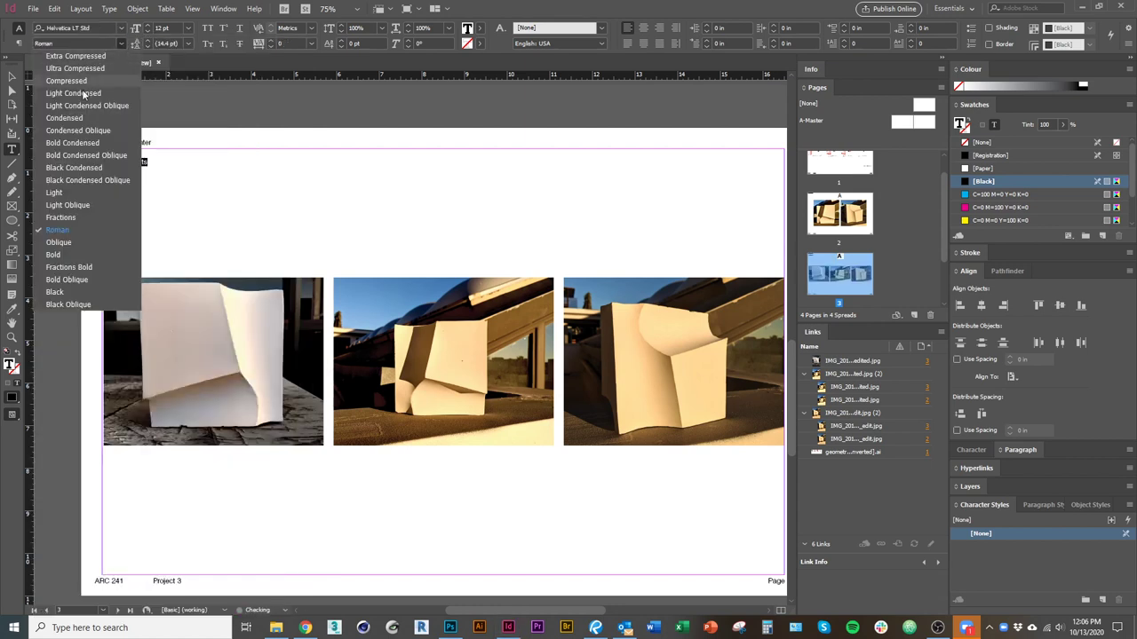
left_click(84, 193)
key("ctrl+shift+period")
key("ctrl+shift+period")
key("ctrl+shift+period")
key("ctrl+shift+period")
key("ctrl+shift+period")
key("ctrl+shift+period")
key("ctrl+shift+period")
key("ctrl+shift+period")
key("ctrl+shift+period")
key("ctrl+shift+period")
key("ctrl+shift+period")
key("Escape")
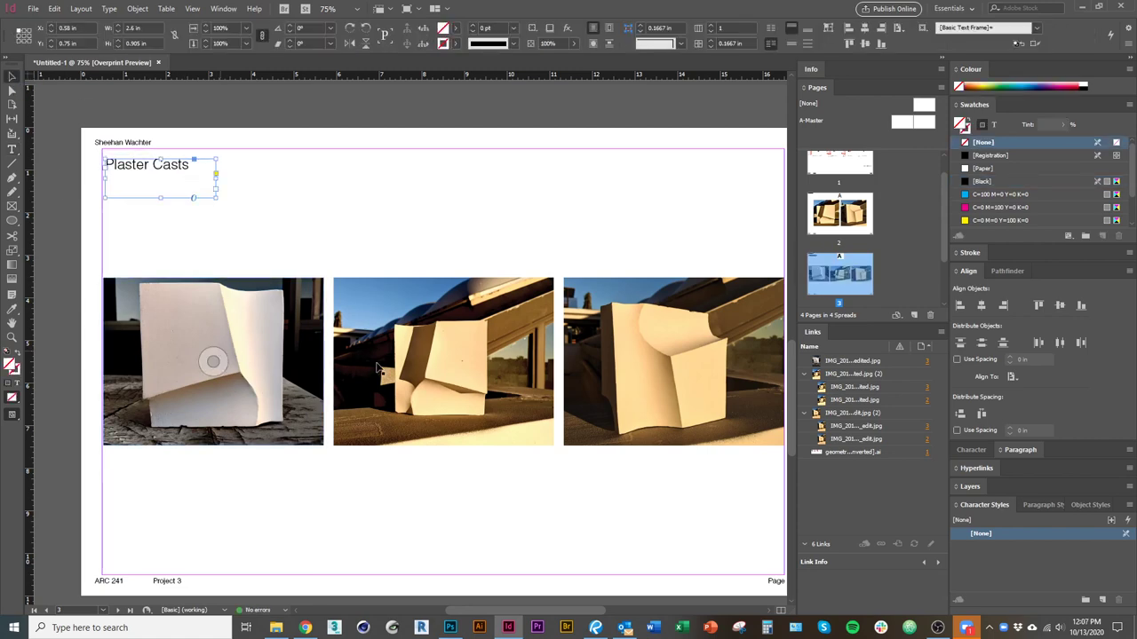
Copy the Plaster Casts heading and paste it in place on page 2.
scroll(177, 401, "up", 3)
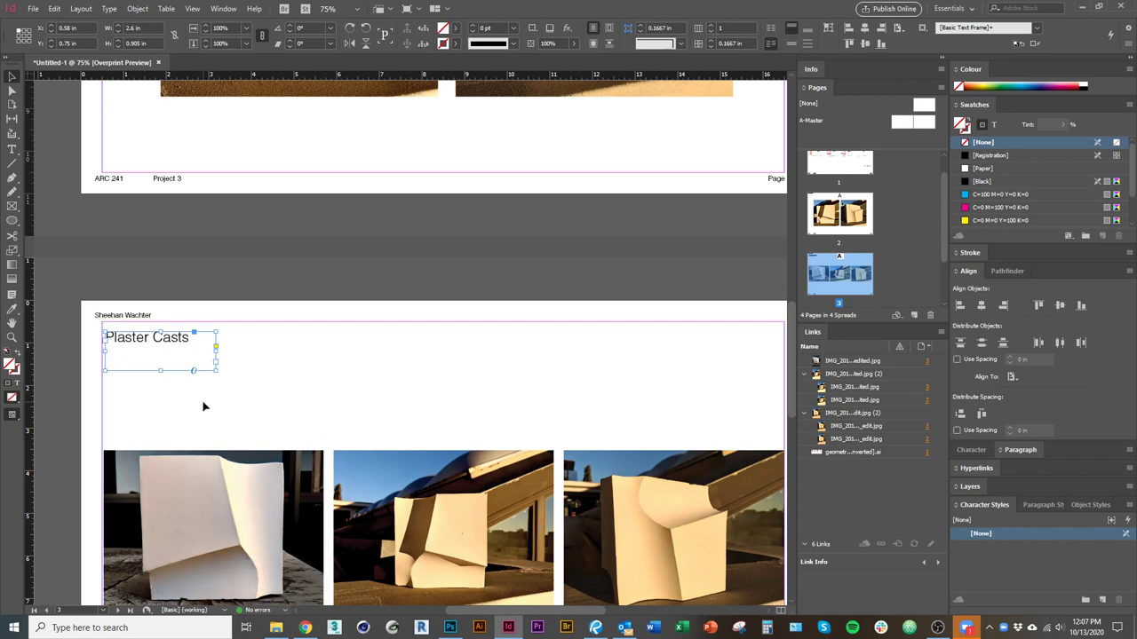
left_click(55, 9)
left_click(97, 105)
scroll(359, 204, "up", 11)
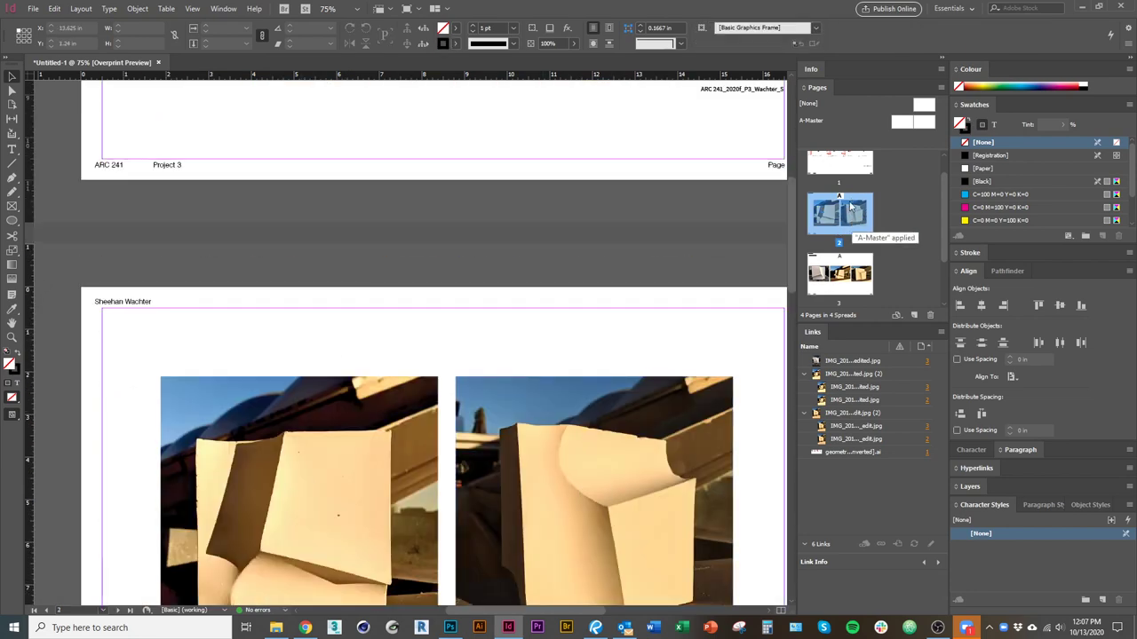
scroll(867, 232, "down", 1)
scroll(368, 348, "down", 3)
left_click(54, 8)
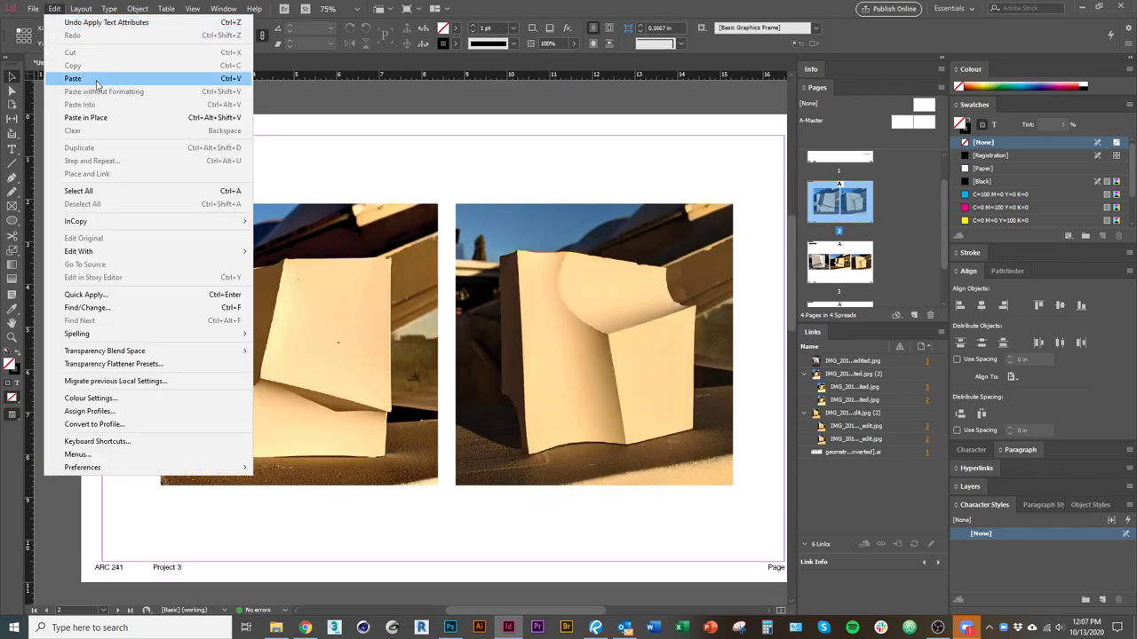
left_click(85, 117)
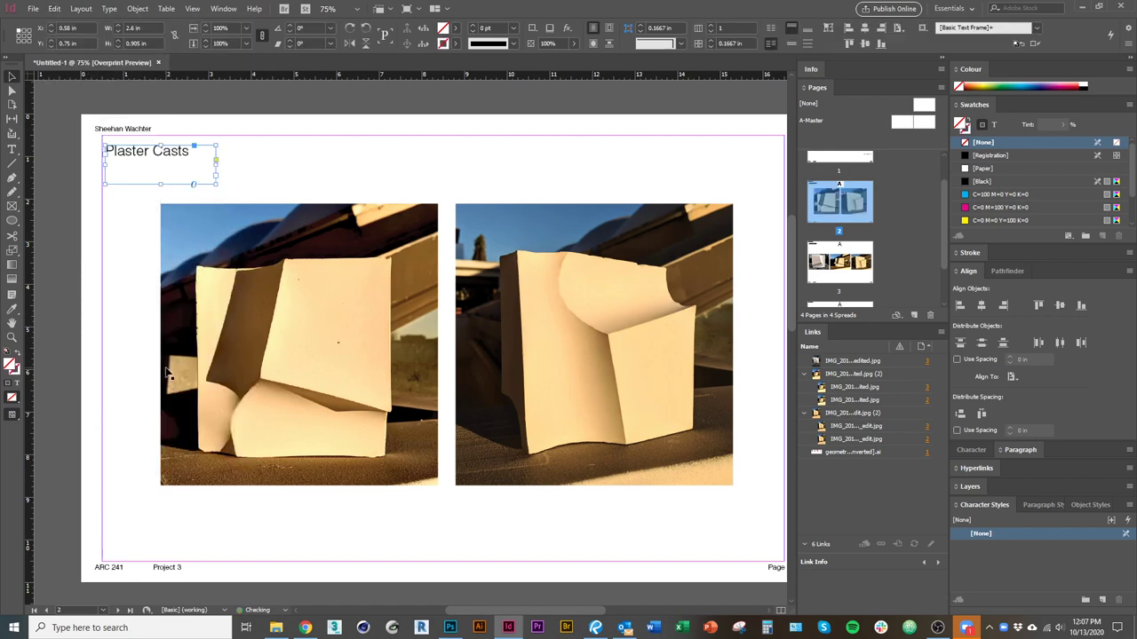
Scroll to page 1's cylinder diagrams and clear the selection.
scroll(130, 278, "down", 10)
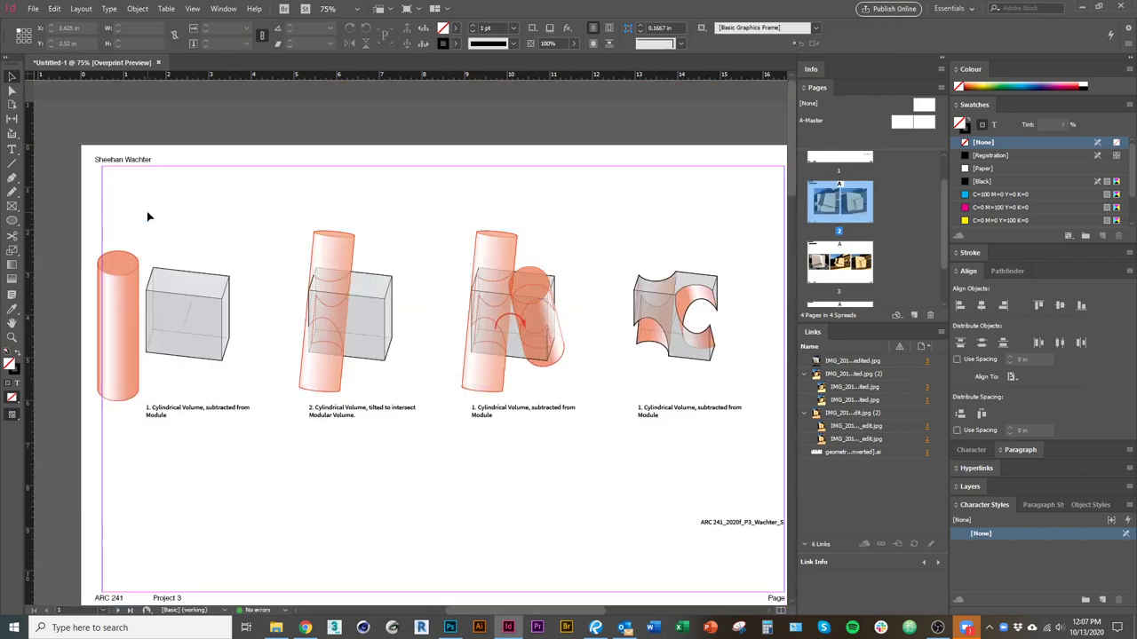
left_click(148, 217)
left_click(54, 8)
Paste the heading in place on page 1 and retype it as 'Generative Diagram'.
left_click(85, 117)
triple_click(136, 182)
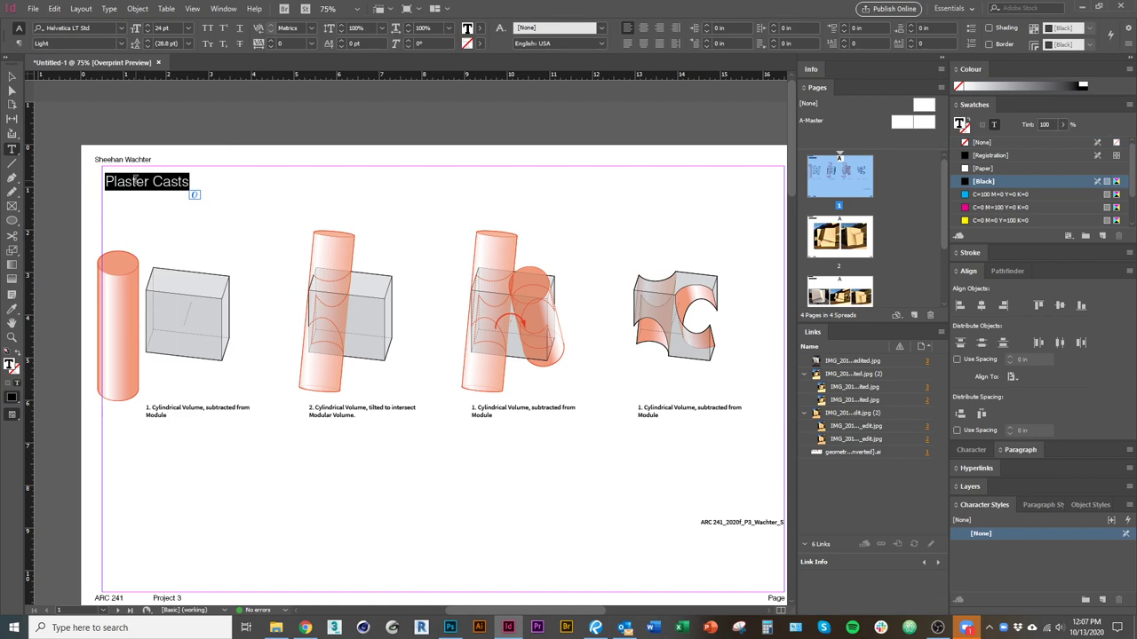
type("Generative")
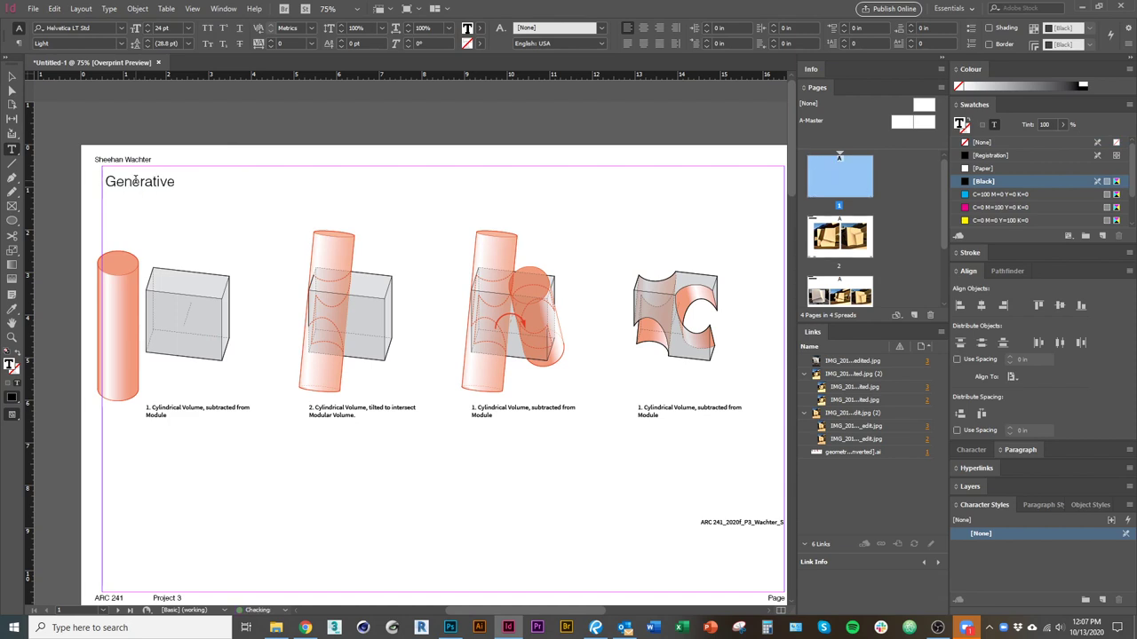
type(" Tiaghra")
key("BackSpace")
key("BackSpace")
key("BackSpace")
key("BackSpace")
type("gram")
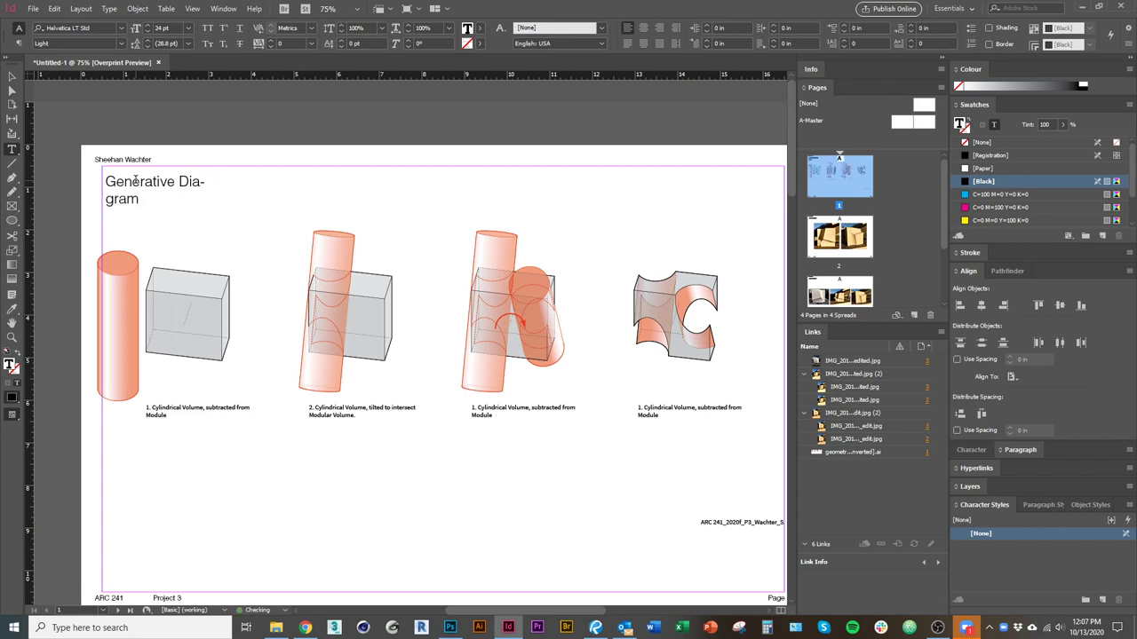
key("Escape")
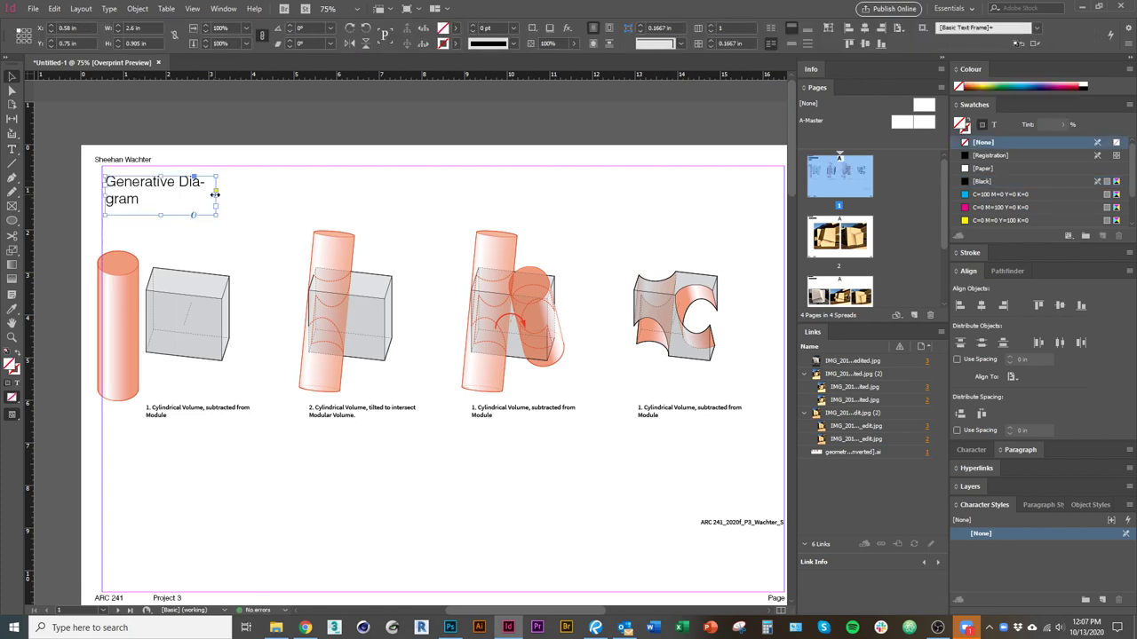
Widen the heading frame so 'Generative Diagram' fits on one line.
double_click(215, 193)
left_click_drag(175, 198, 263, 197)
left_click(439, 376)
left_click_drag(347, 471, 302, 386)
left_click(409, 417)
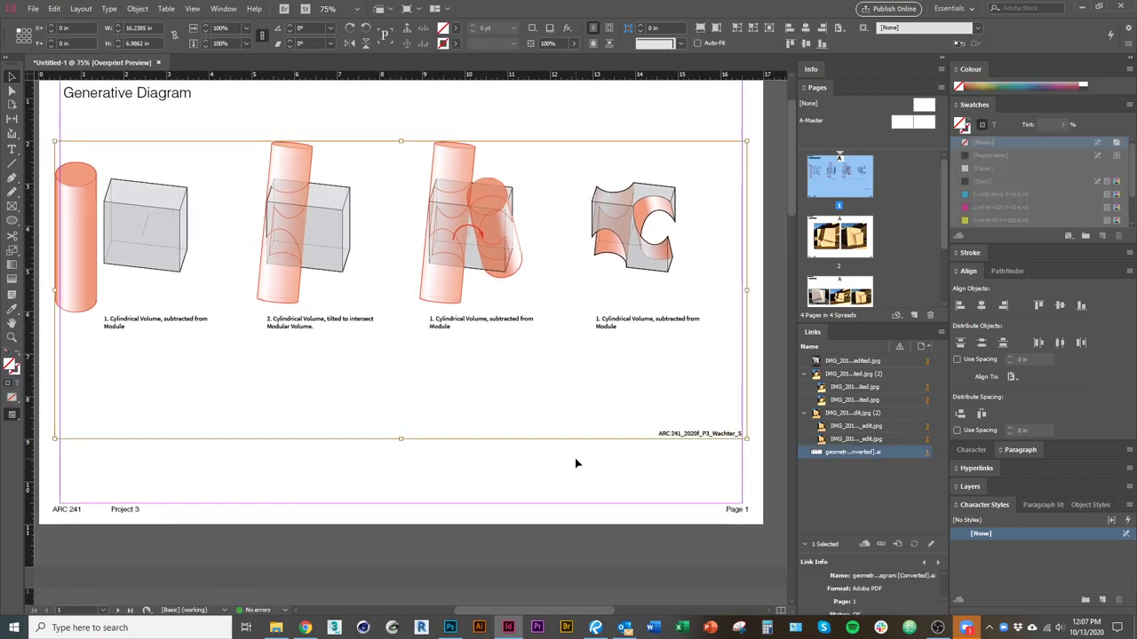
Resize the generative diagram frame, extending its top edge up and shifting it right.
left_click(680, 440)
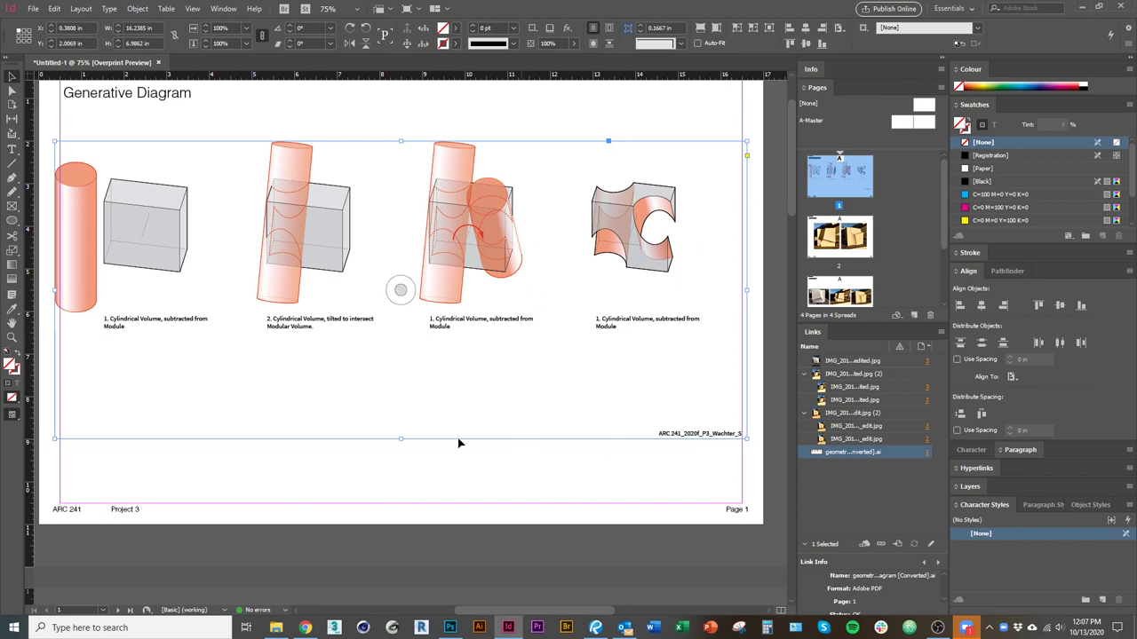
left_click_drag(403, 440, 471, 364)
left_click_drag(743, 295, 712, 295)
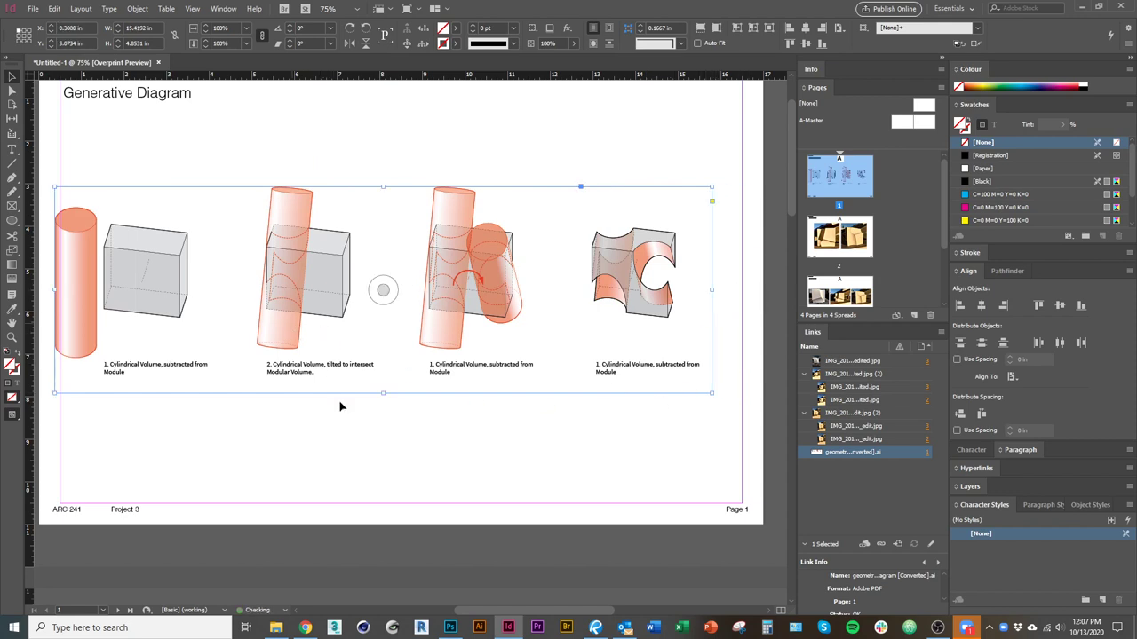
left_click_drag(386, 190, 382, 171)
left_click_drag(317, 249, 347, 249)
left_click(398, 464)
Scroll down to the empty page 4, briefly checking the project image folder.
scroll(398, 466, "up", 2)
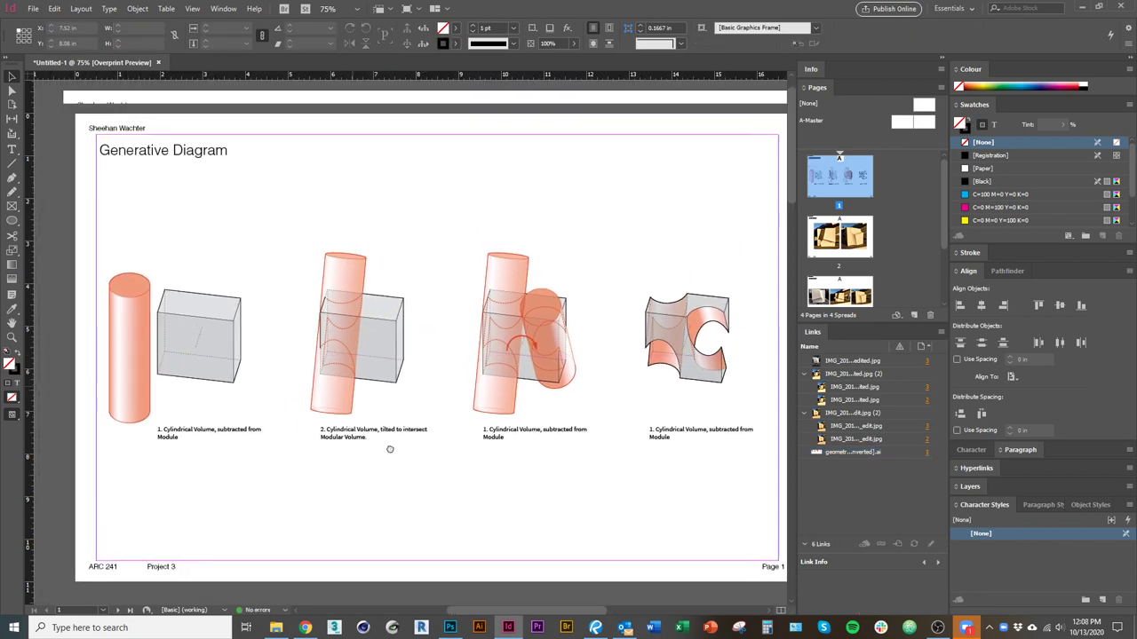
scroll(418, 423, "down", 4)
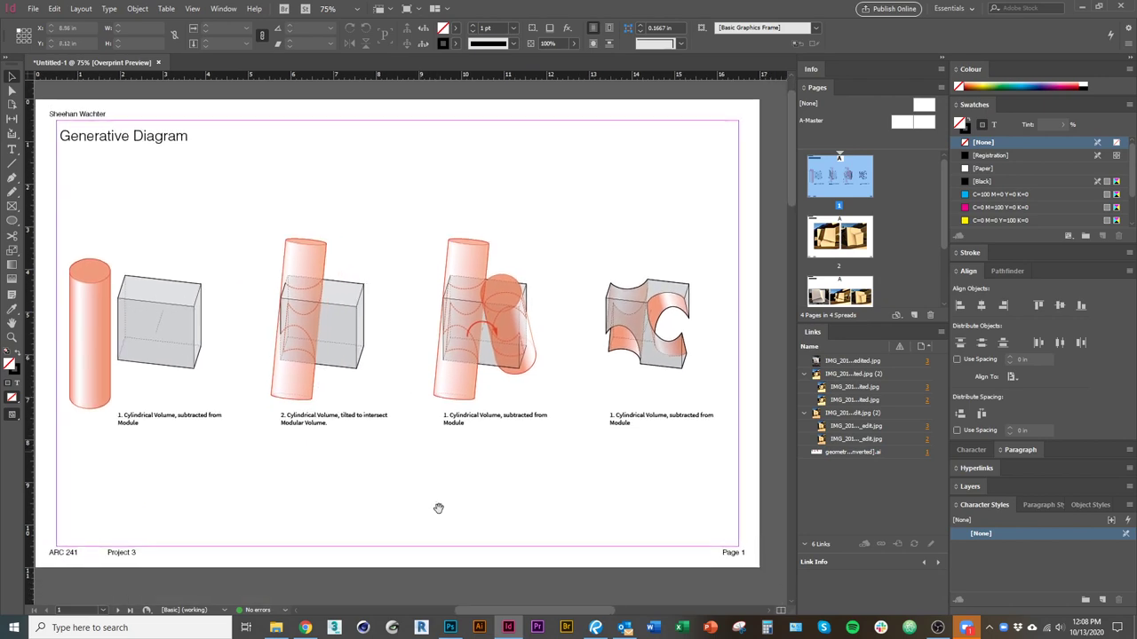
scroll(397, 533, "down", 20)
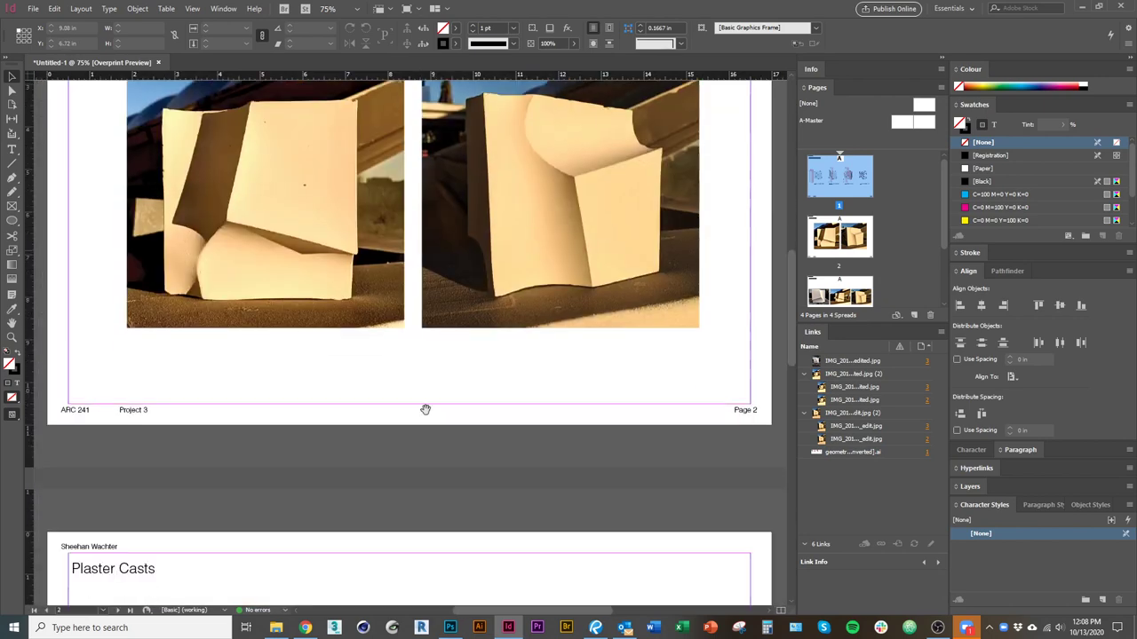
scroll(434, 420, "down", 1)
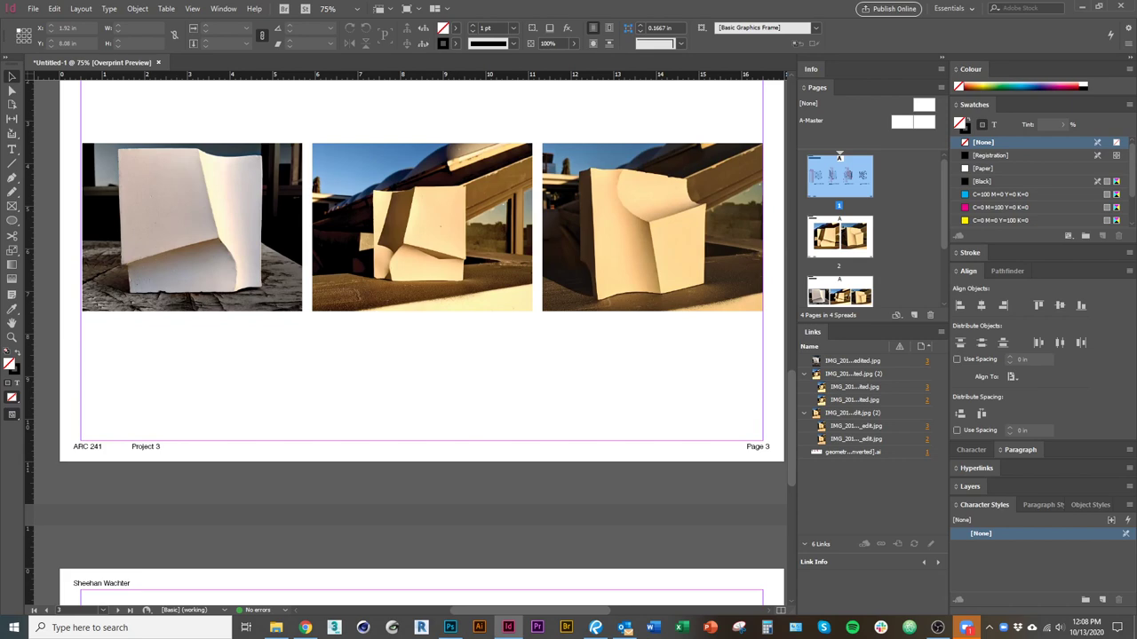
key("alt+Tab")
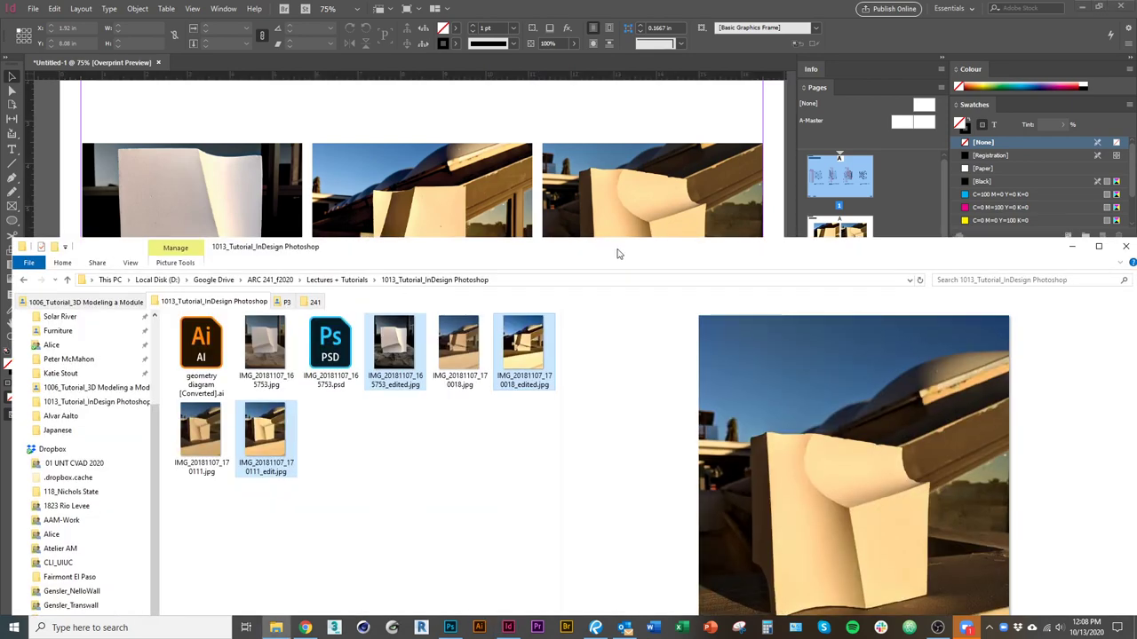
key("alt+Tab")
scroll(533, 382, "down", 12)
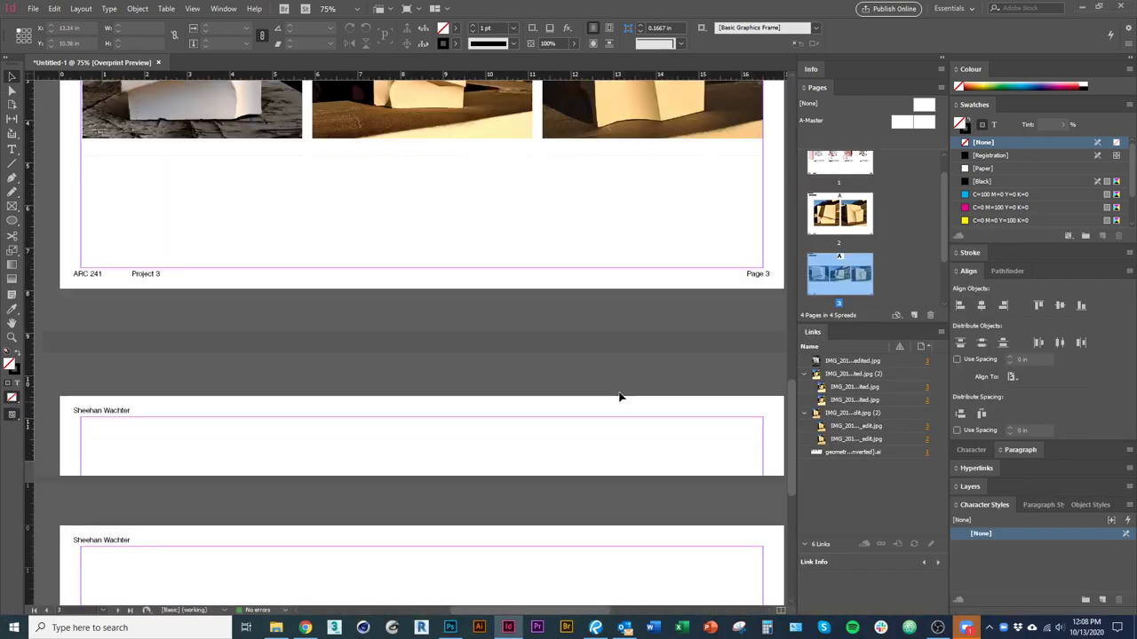
scroll(574, 386, "up", 5)
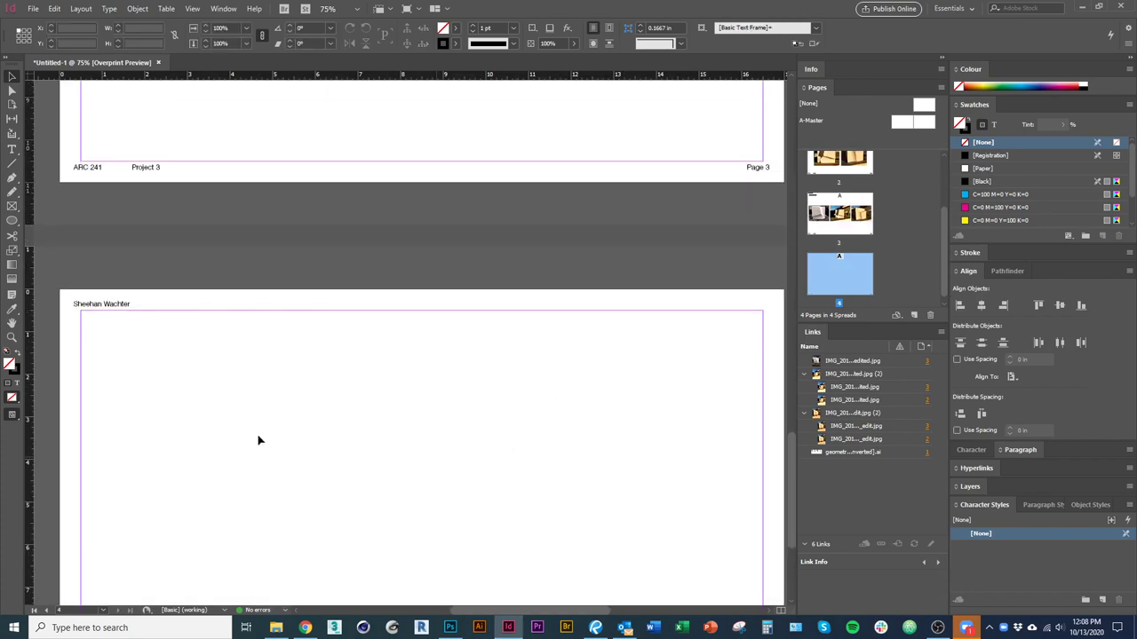
Paste the heading in place on page 4 and retype it as 'Tiling Collage'.
key("ctrl+alt+shift+v")
triple_click(123, 336)
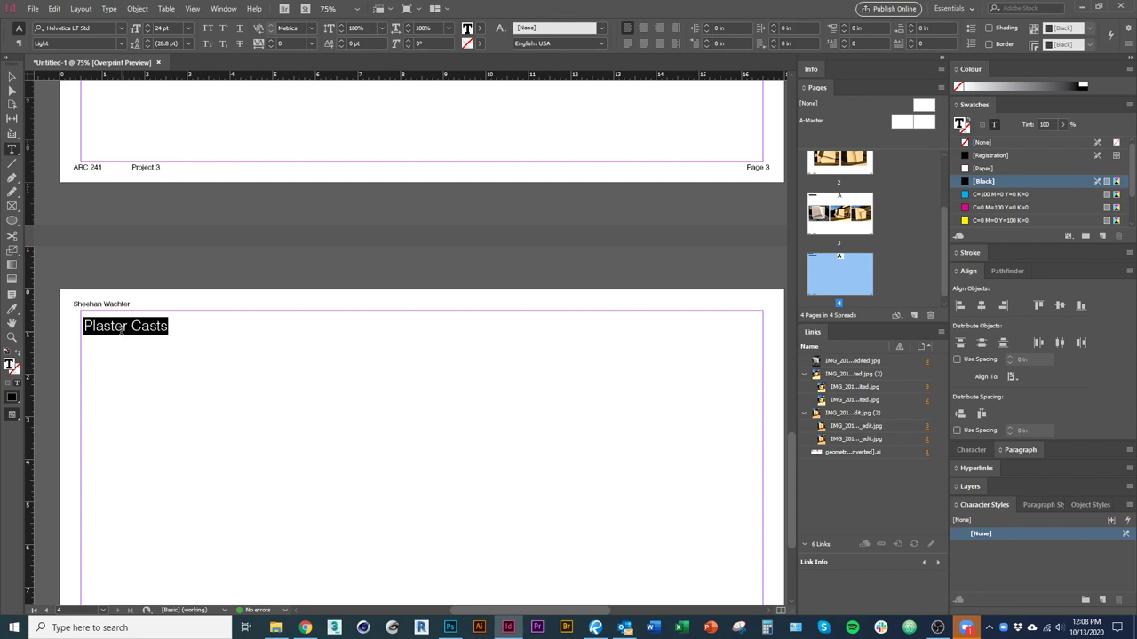
type("P")
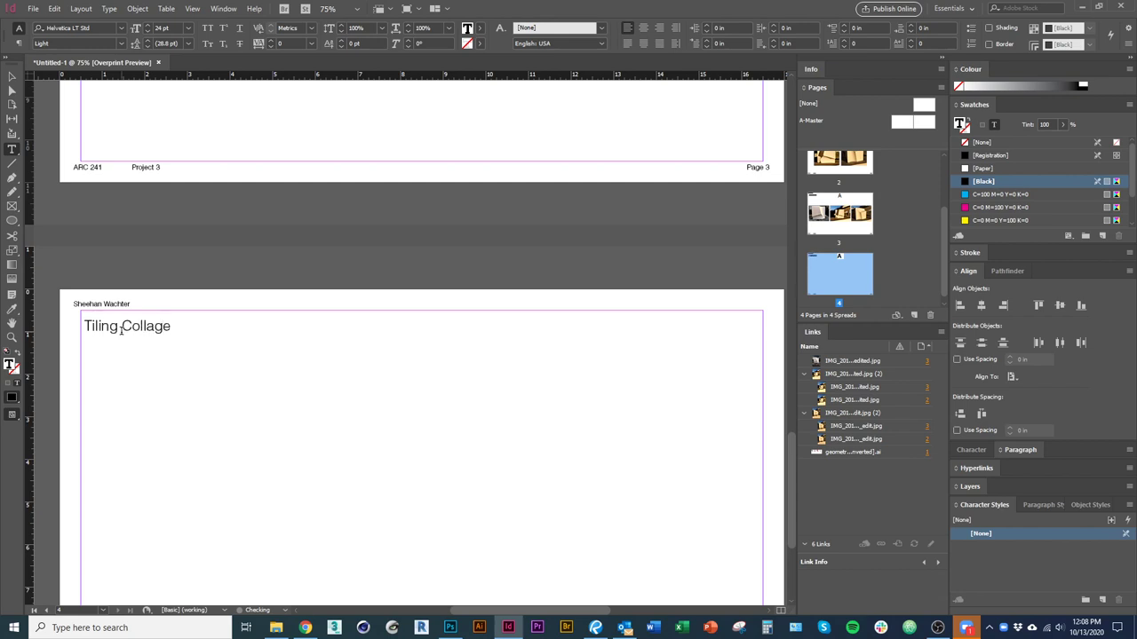
key("Escape")
left_click(205, 472)
scroll(304, 408, "down", 2)
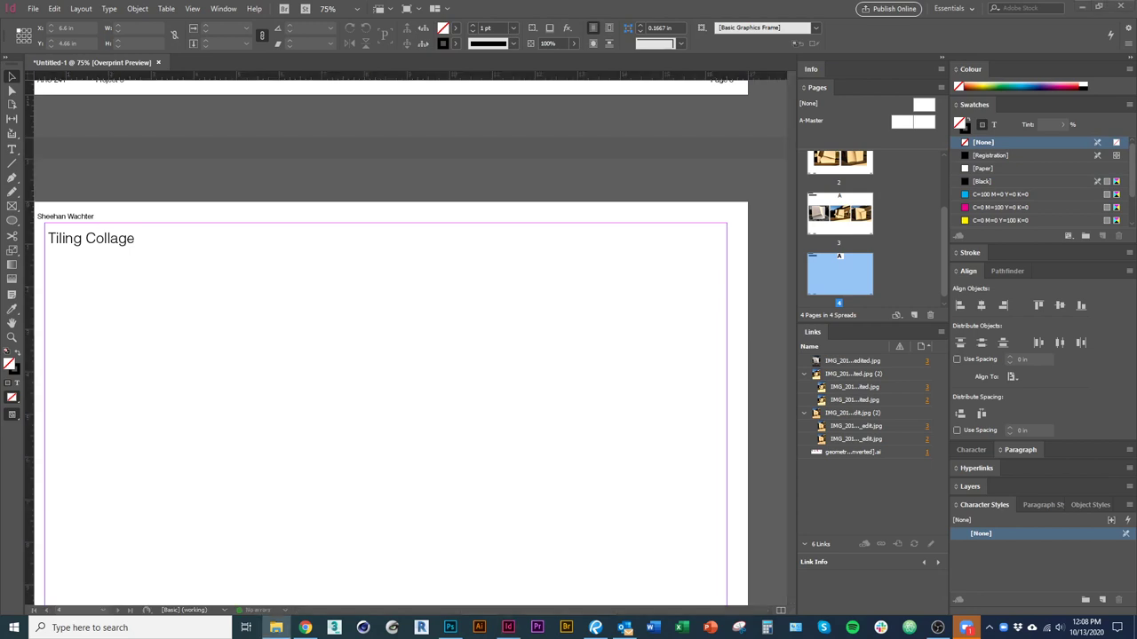
Place Tiled Diagram.jpg large on page 4 below its heading, then add a blank page 5.
left_click_drag(276, 622, 349, 363)
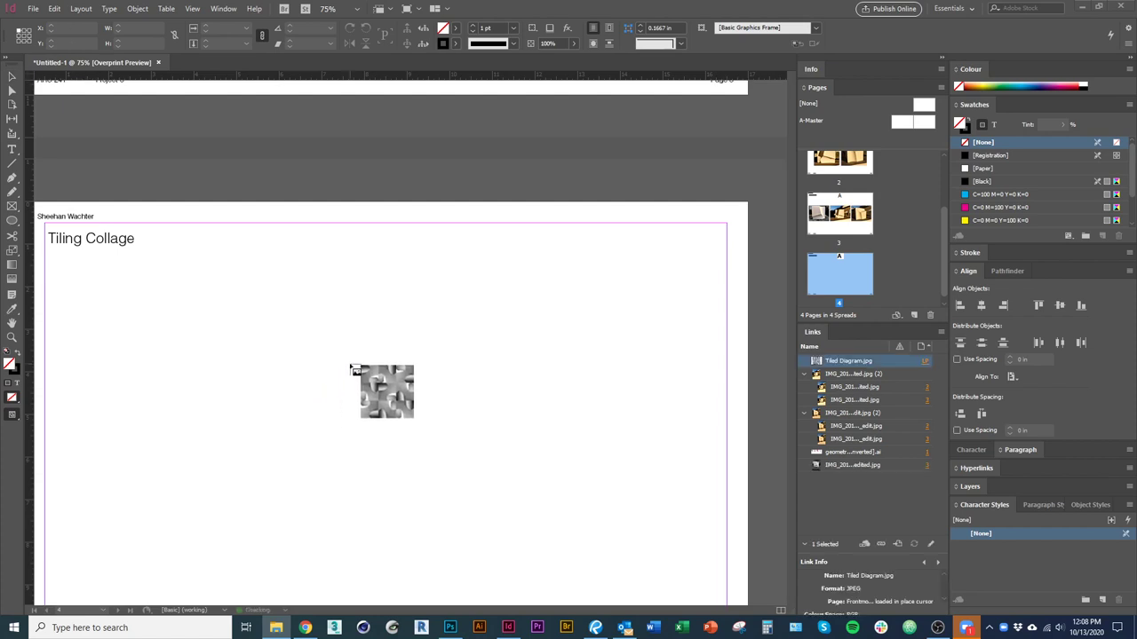
scroll(253, 514, "down", 3)
left_click_drag(406, 236, 356, 293)
left_click_drag(280, 305, 320, 310)
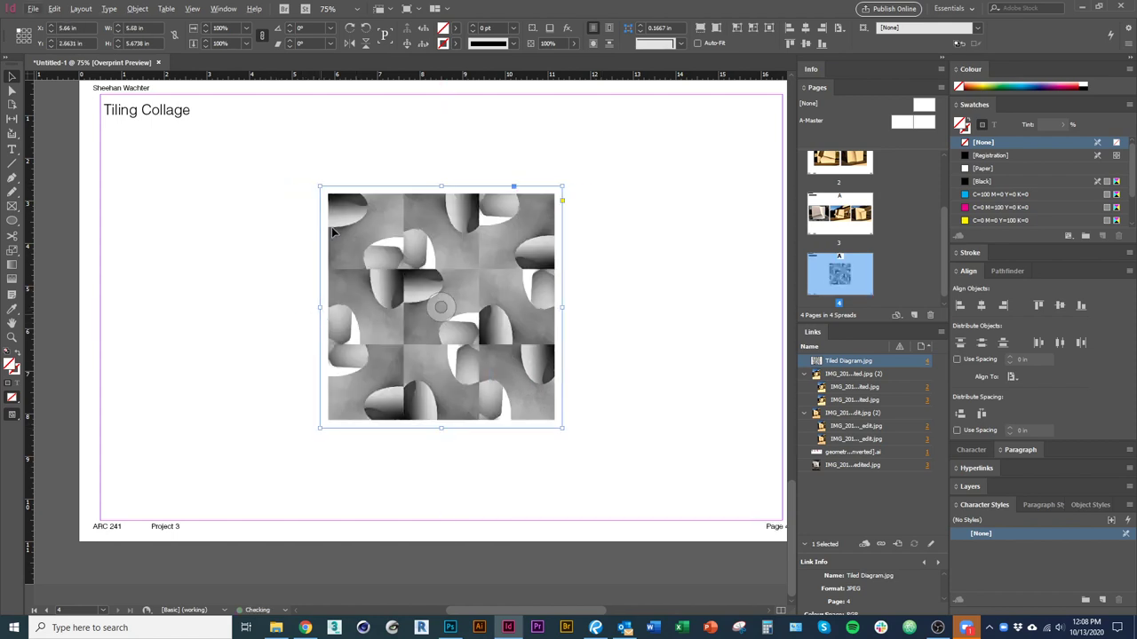
left_click_drag(320, 188, 252, 104)
left_click(165, 338)
left_click(320, 486)
left_click_drag(440, 514, 441, 510)
left_click(142, 418)
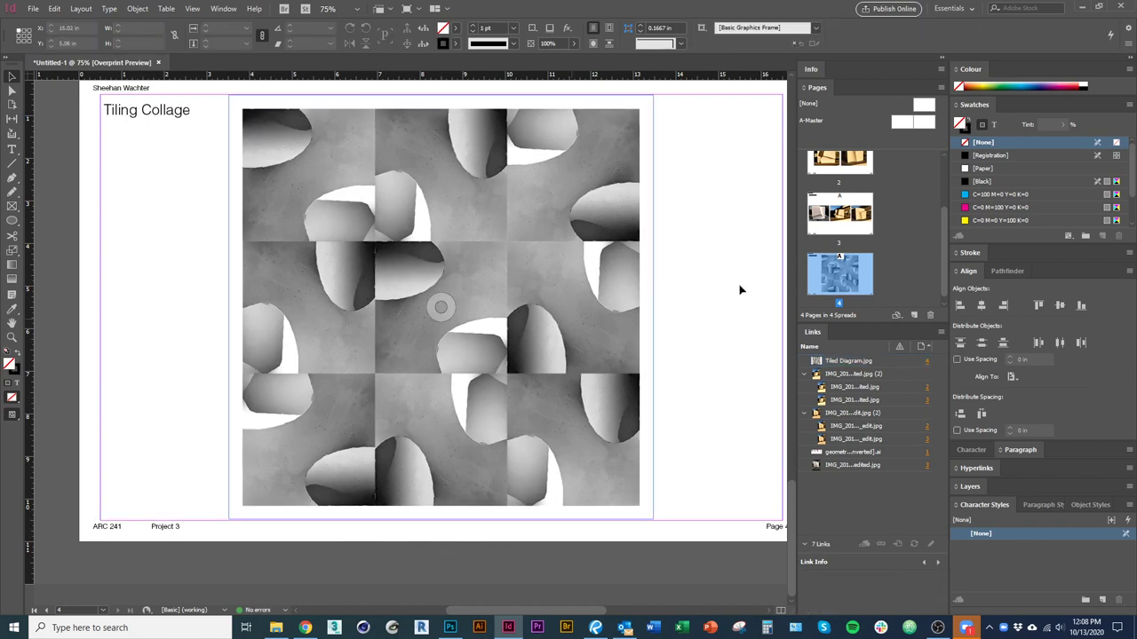
left_click(913, 315)
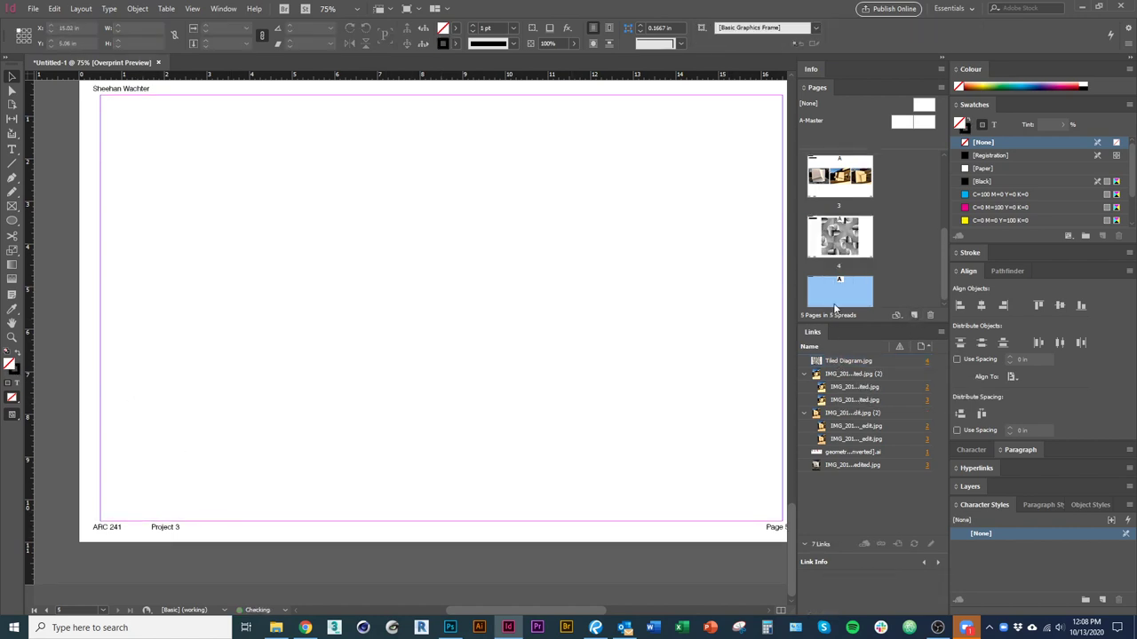
Paste the heading onto page 5 as 'Sun Studies' and drag in shadow Studies.jpg.
key("ctrl+alt+shift+v")
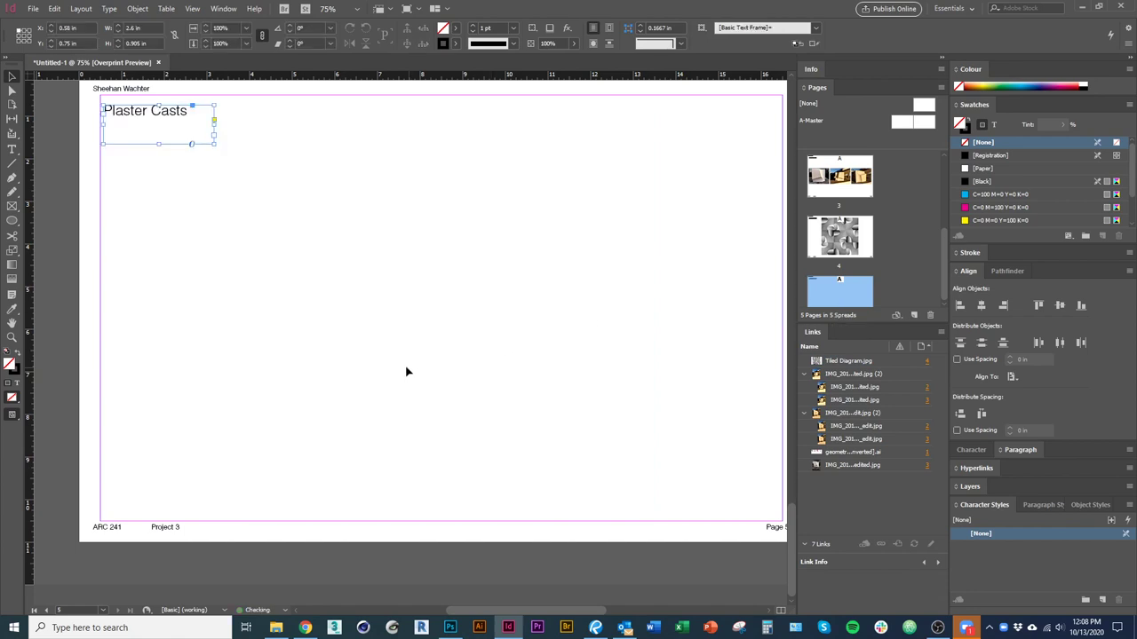
triple_click(137, 111)
type("Sun Studies")
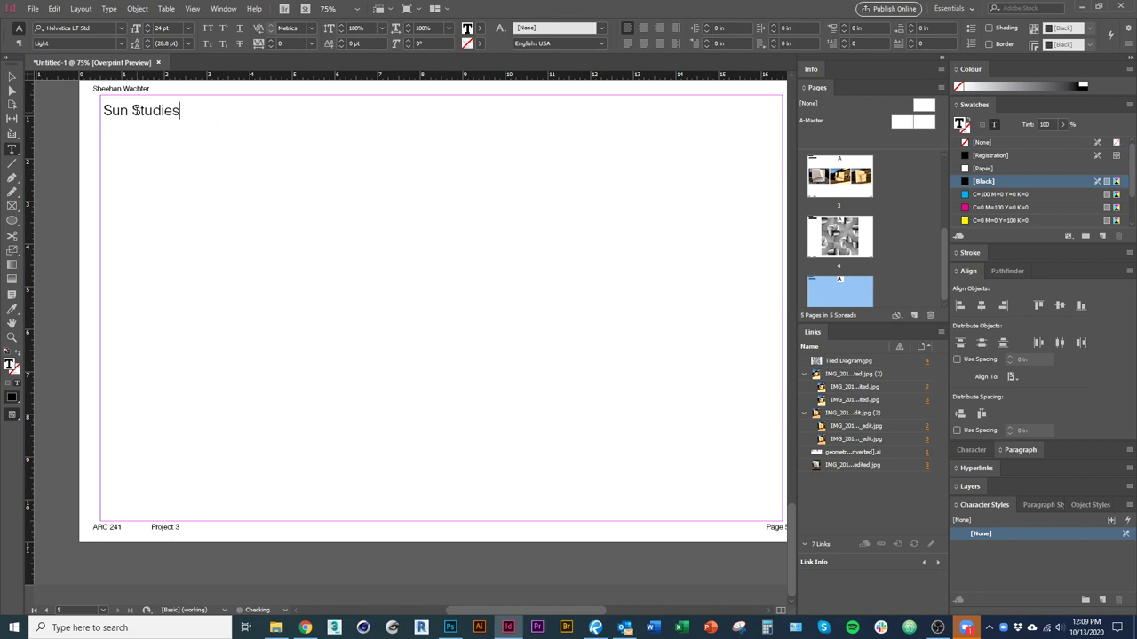
key("Escape")
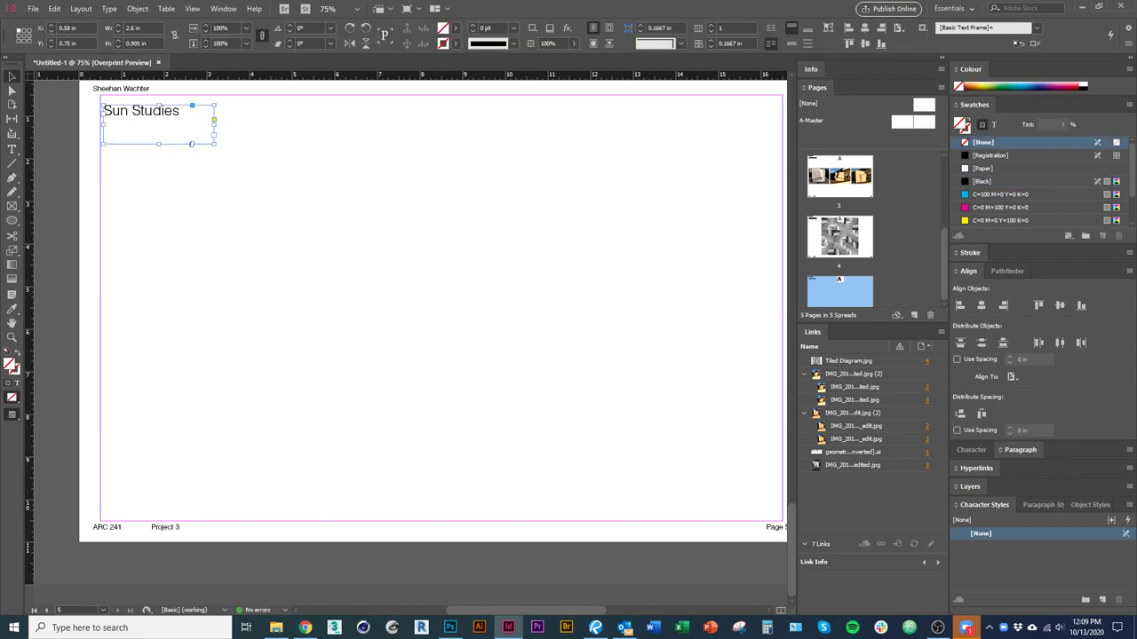
key("super+e")
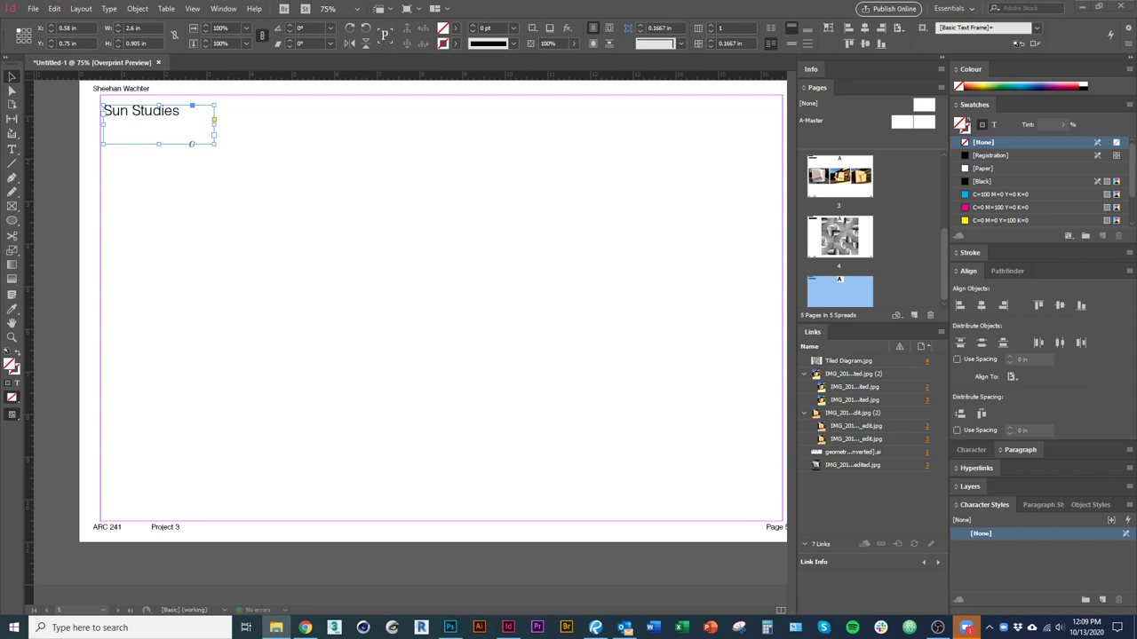
left_click_drag(399, 323, 260, 312)
Size the shadow Studies image across page 5 and select the Sun Studies heading frame.
left_click_drag(208, 127, 175, 260)
left_click_drag(389, 514, 449, 520)
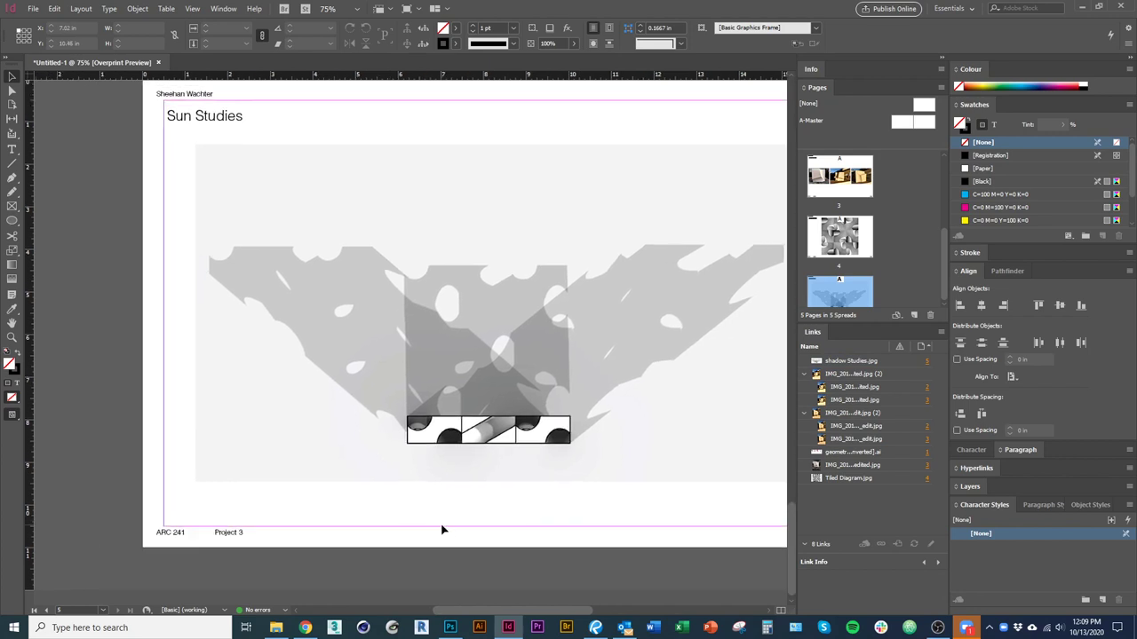
key("t")
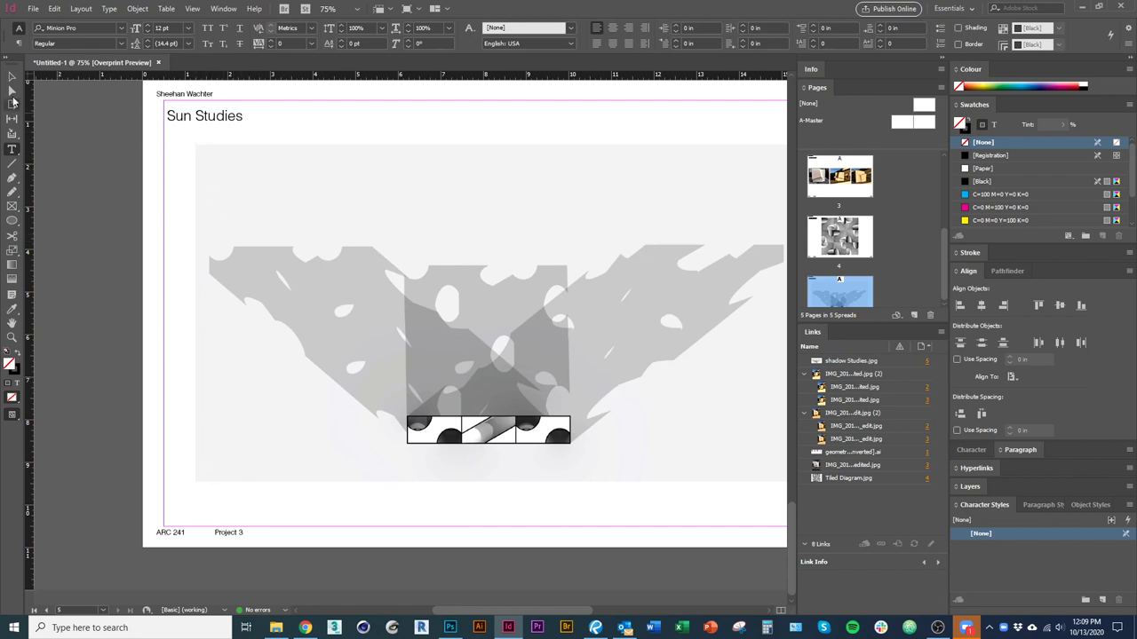
left_click(12, 77)
left_click(202, 120)
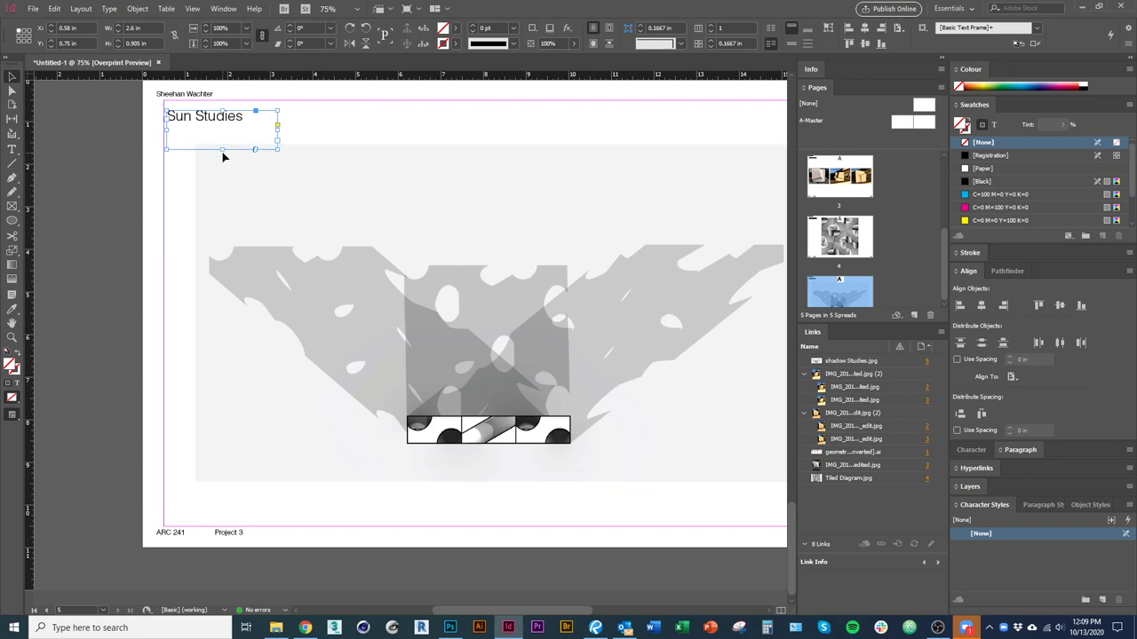
Add an 'Equinox' subtitle line beneath the Sun Studies heading.
left_click_drag(223, 150, 222, 145)
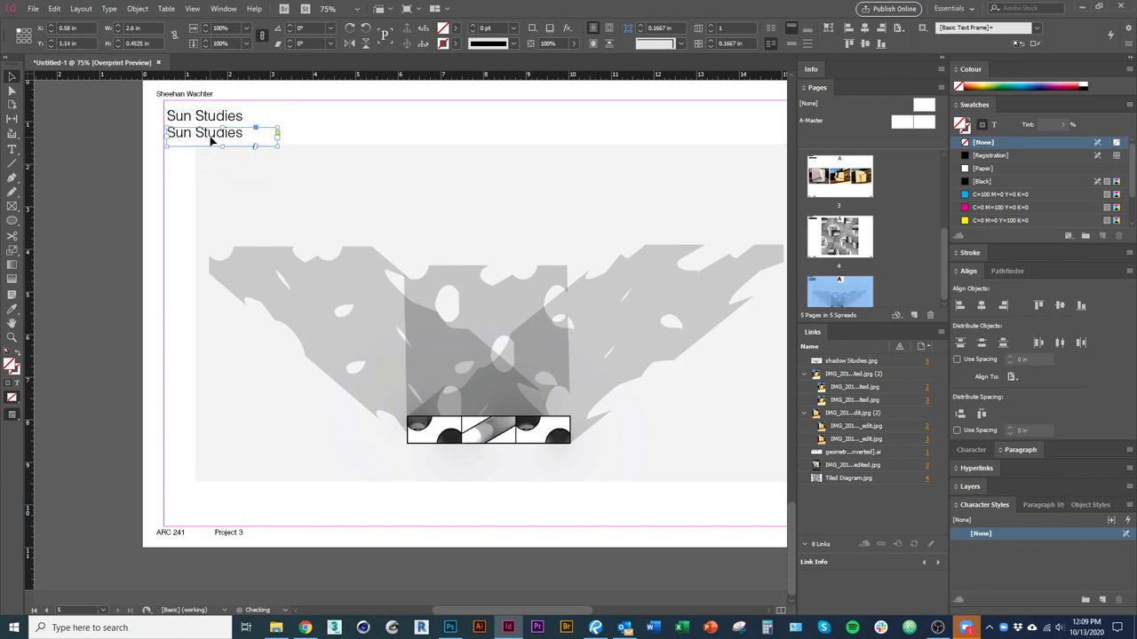
triple_click(208, 133)
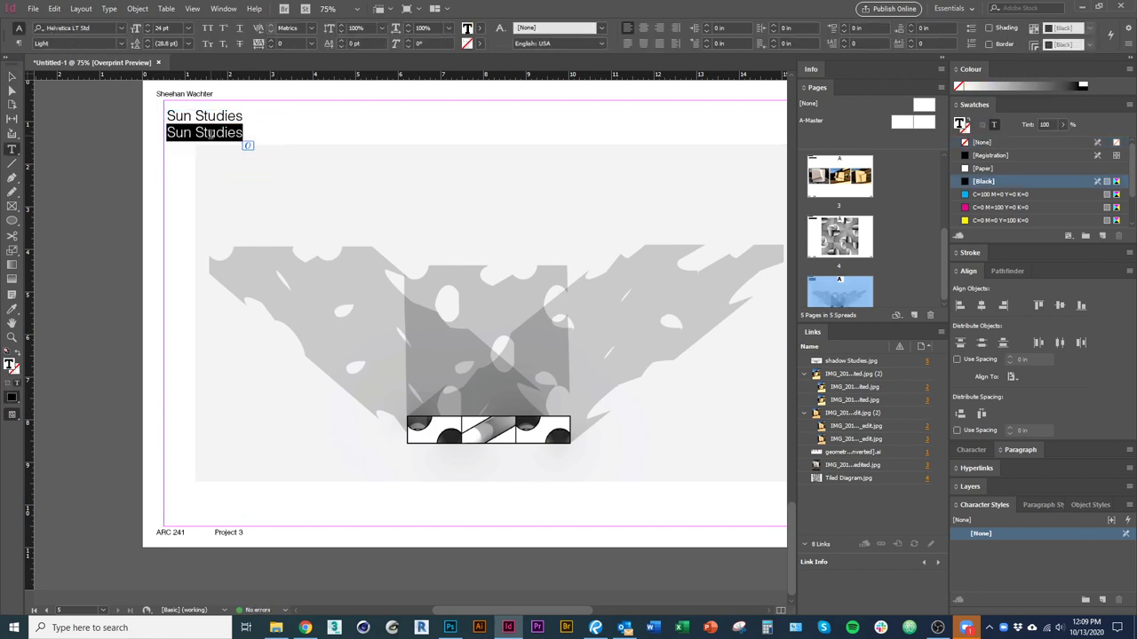
type("March")
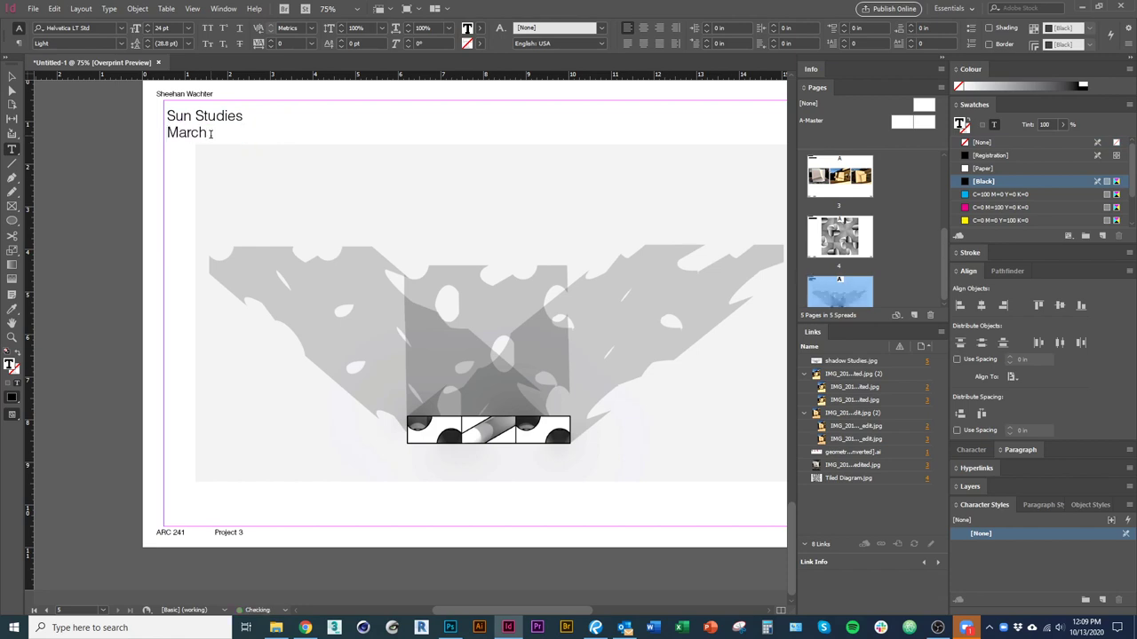
key("BackSpace")
key("BackSpace")
key("BackSpace")
key("BackSpace")
key("BackSpace")
type("E")
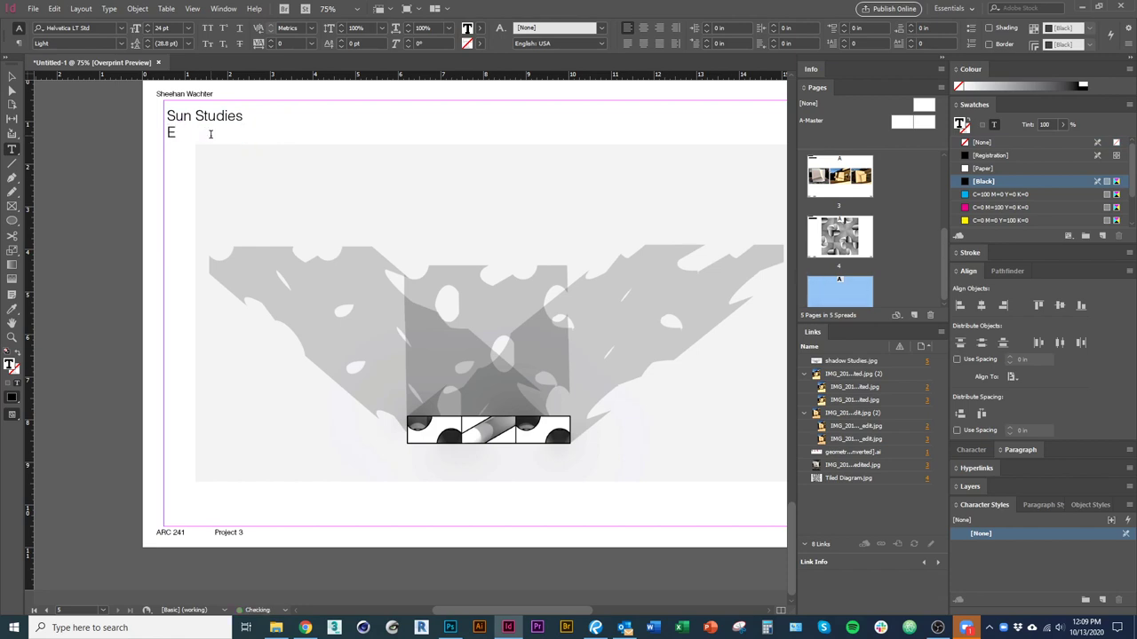
type("quino")
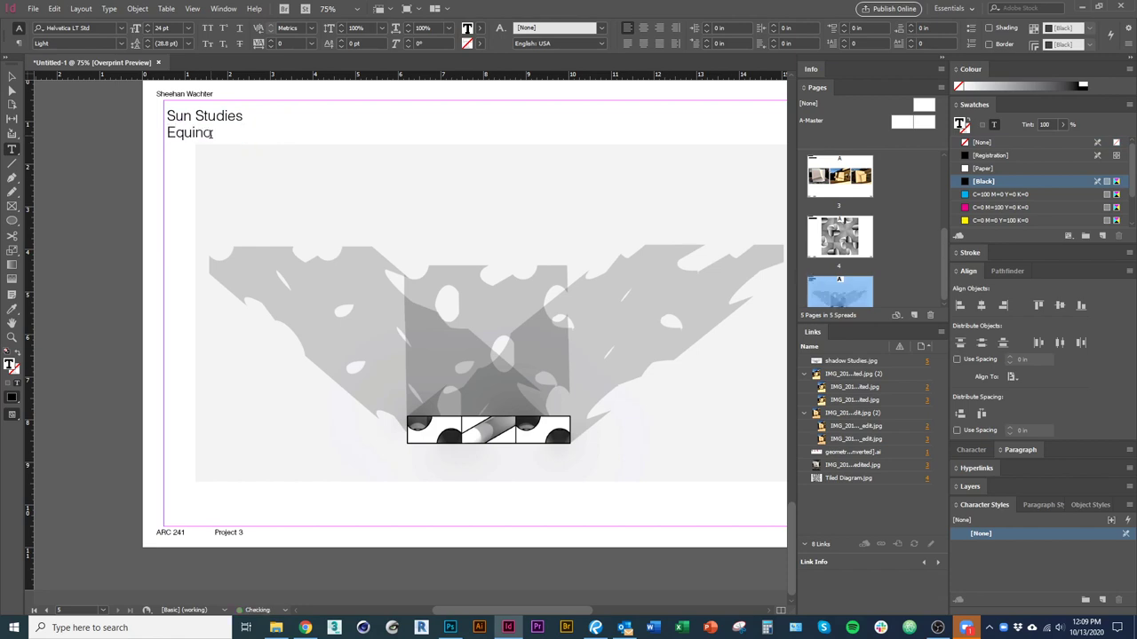
key("Escape")
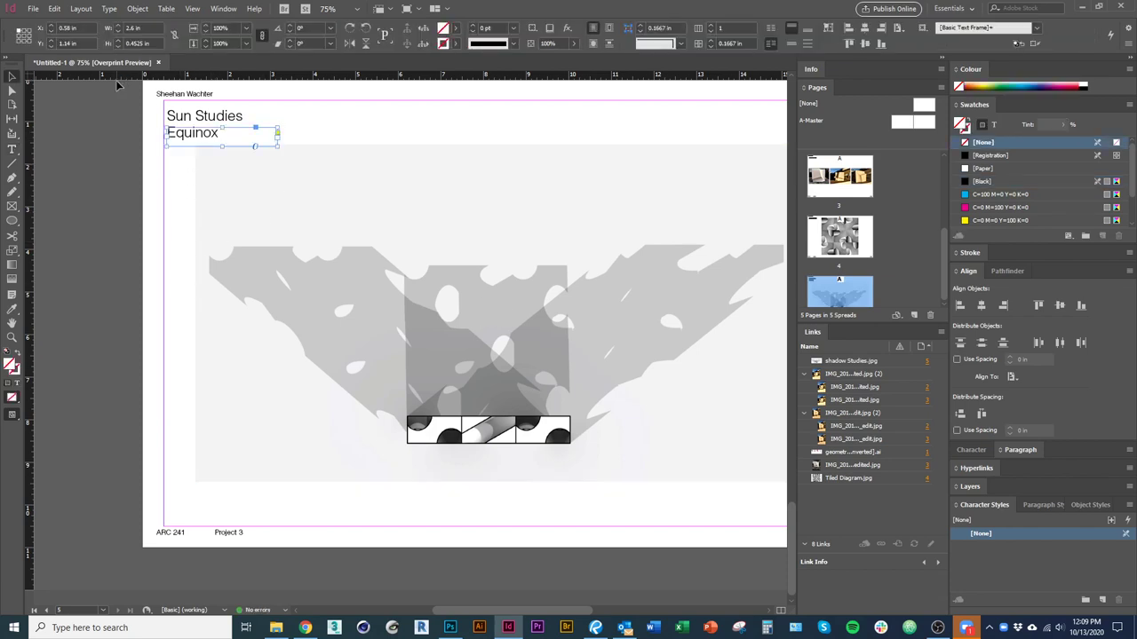
Reduce the Equinox text to 20 pt and draw a new text frame over the shadow image.
key("t")
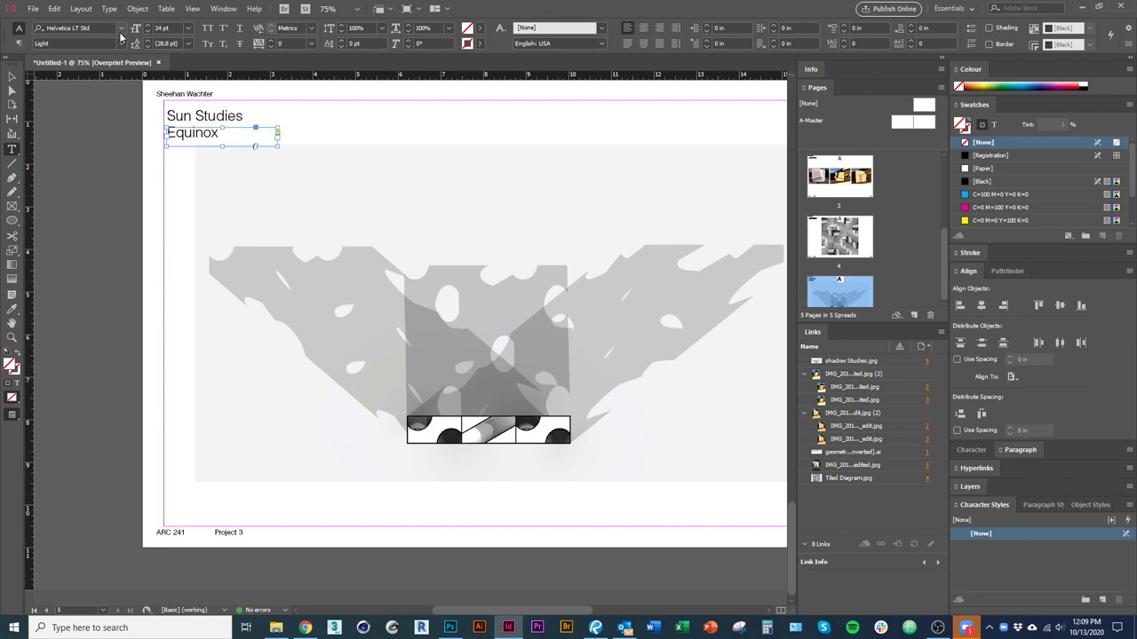
left_click(147, 32)
left_click(147, 32)
left_click(147, 32)
left_click(148, 32)
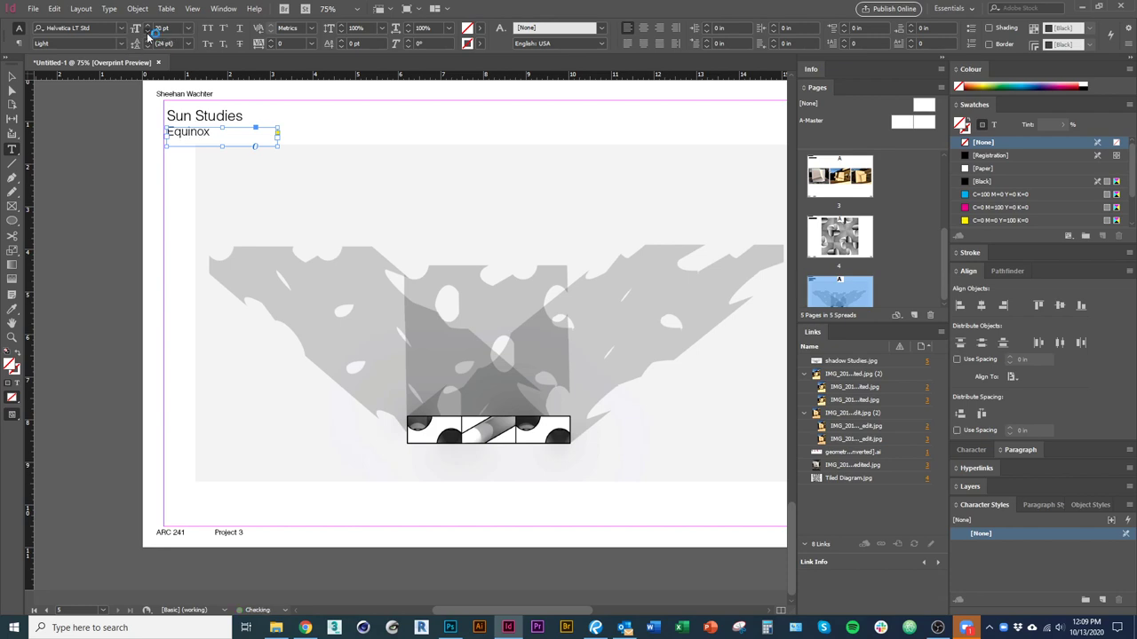
left_click(178, 204)
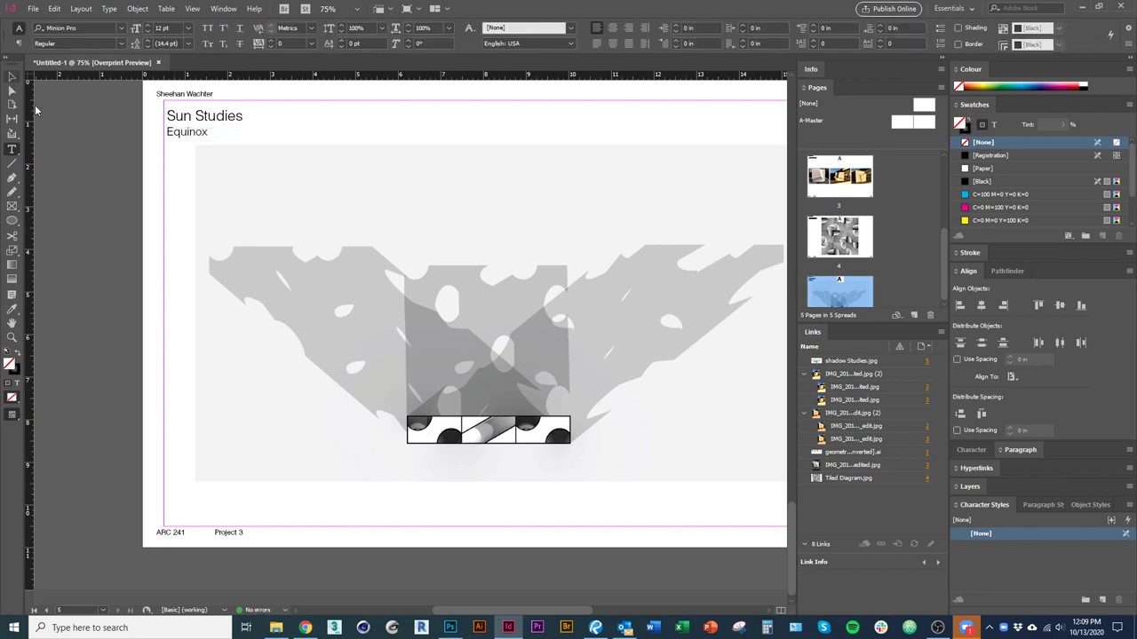
left_click_drag(186, 249, 260, 329)
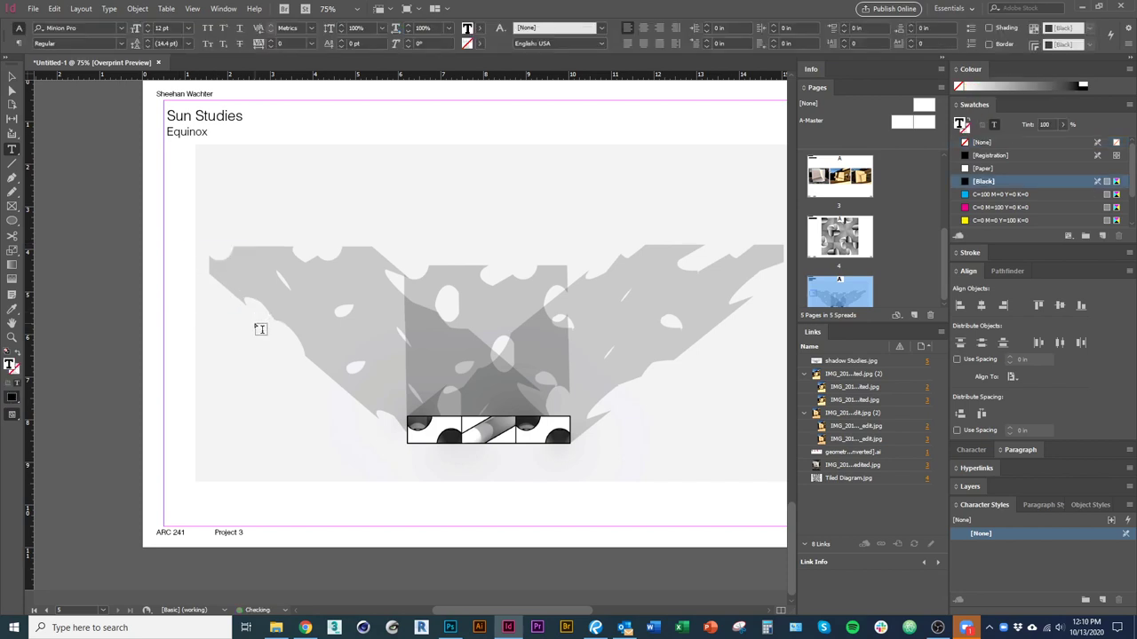
Type a 10am label on the shadow image and set it in Helvetica LT Std Light.
type("10am")
double_click(190, 250)
left_click(120, 27)
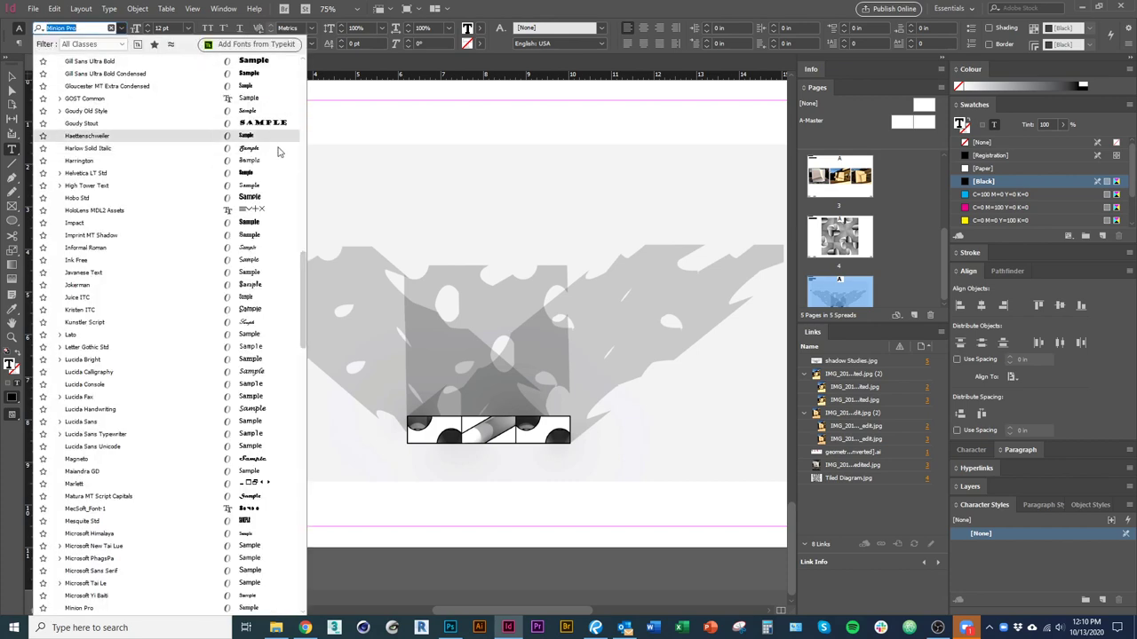
scroll(305, 293, "up", 1)
scroll(305, 291, "up", 5)
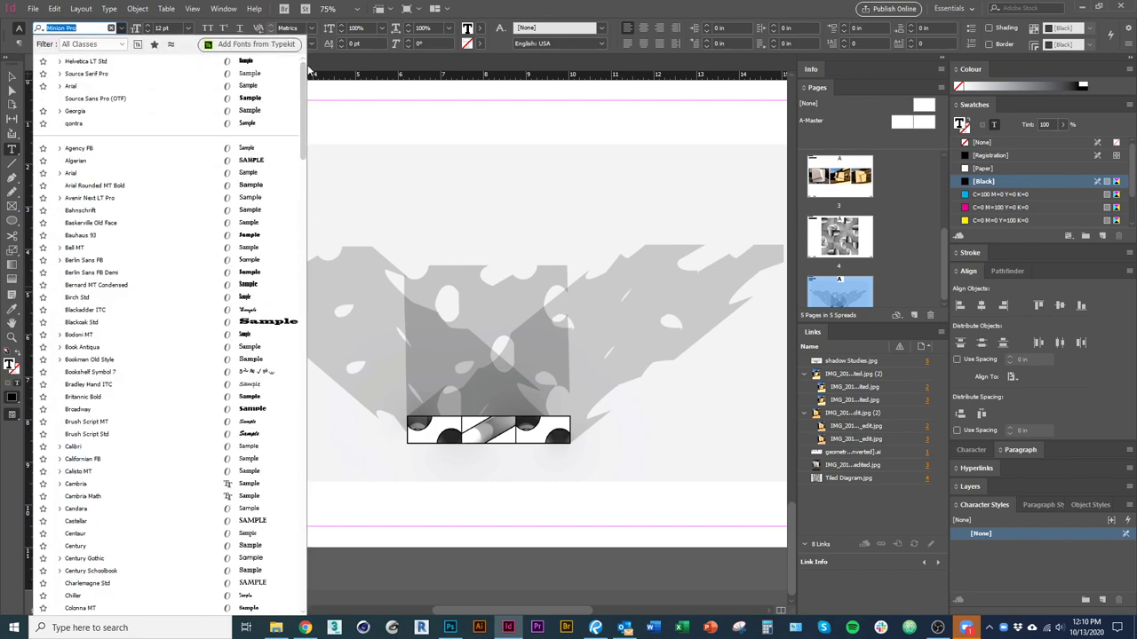
left_click(88, 67)
left_click(121, 44)
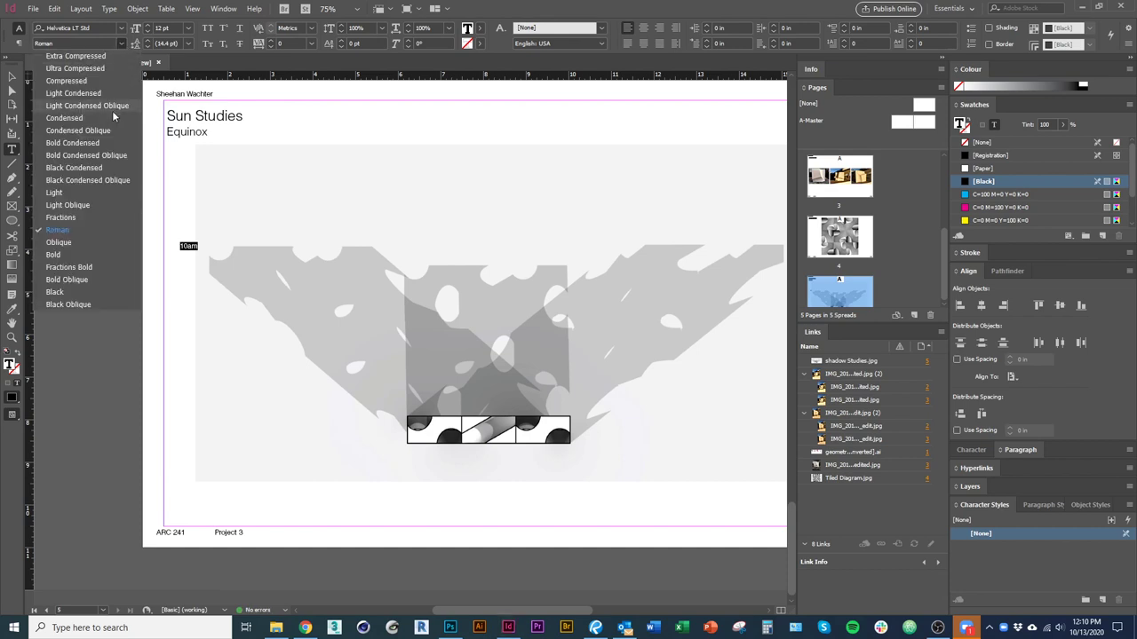
key("Escape")
left_click(11, 76)
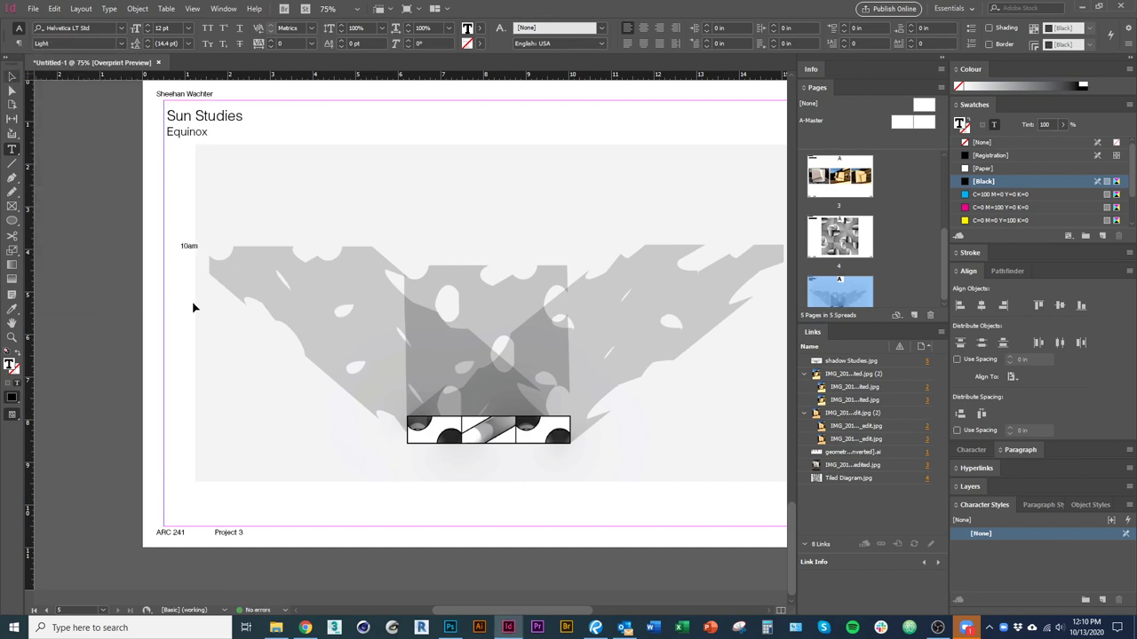
Alt-drag copies of the 10am label across the shadow image, undoing a stray move.
left_click(183, 246)
key("ctrl+equal")
left_click_drag(184, 254, 423, 247)
scroll(297, 307, "right", 4)
scroll(296, 307, "down", 1)
left_click_drag(297, 218, 221, 186)
key("ctrl+z")
Start the middle label as 12: and change the right-hand label to 3:30 pm.
double_click(263, 243)
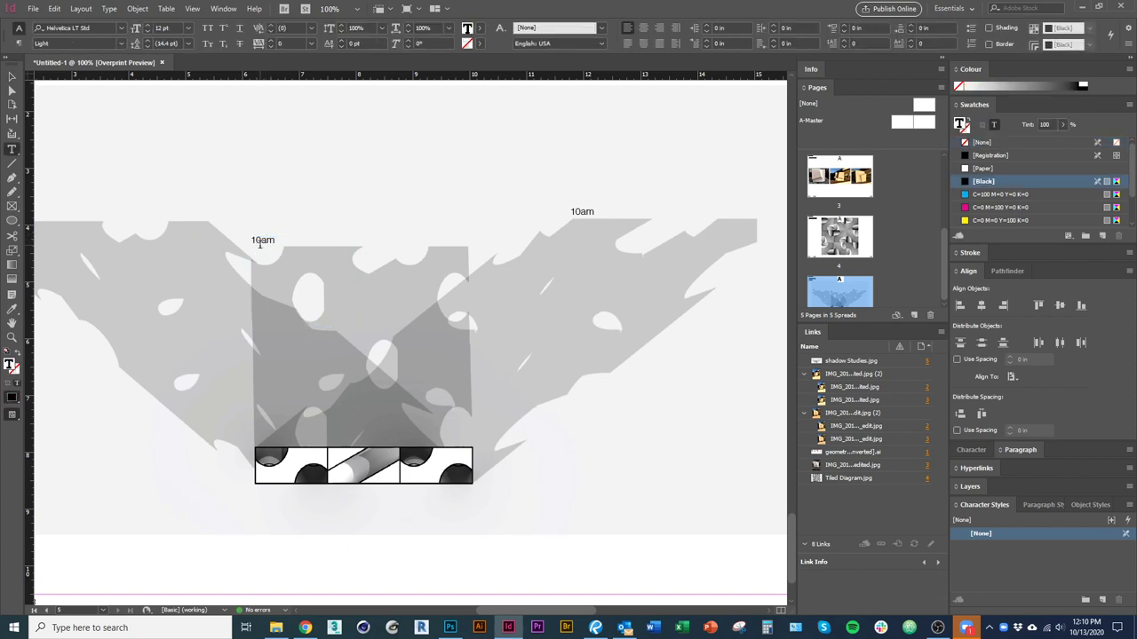
type("12:20p")
double_click(579, 214)
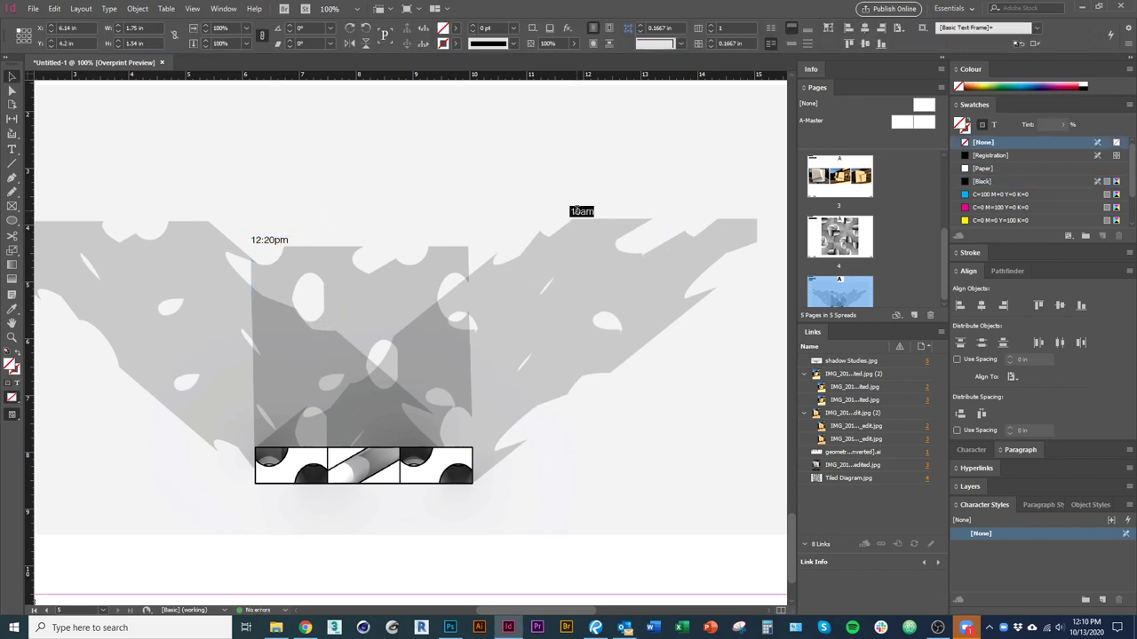
type("3:30 pm")
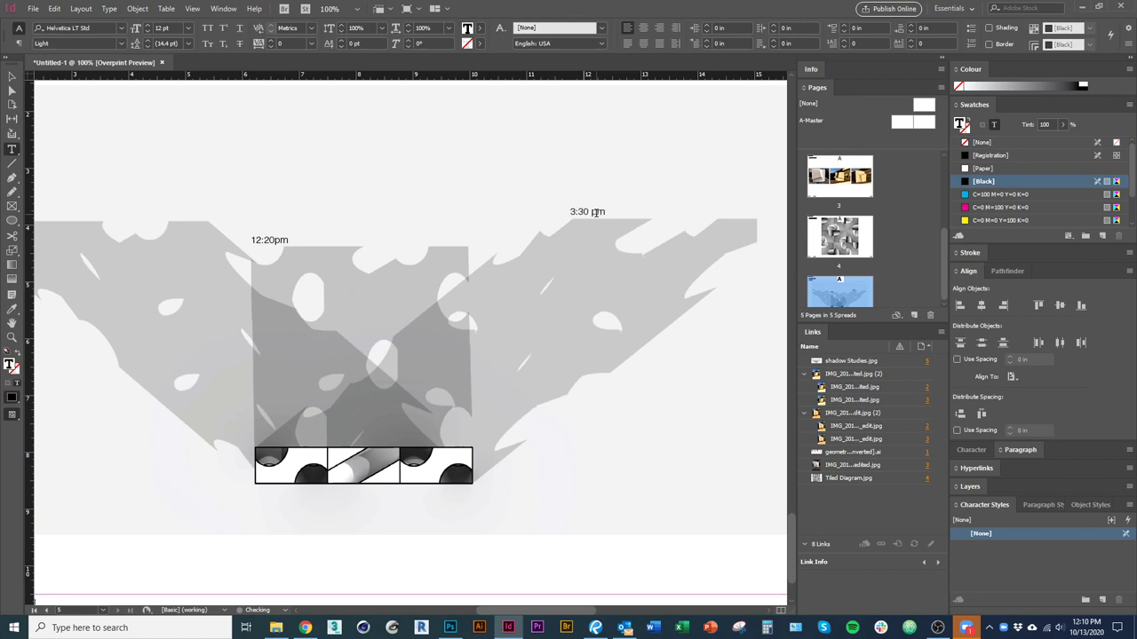
key("Escape")
scroll(456, 332, "left", 4)
scroll(457, 332, "up", 2)
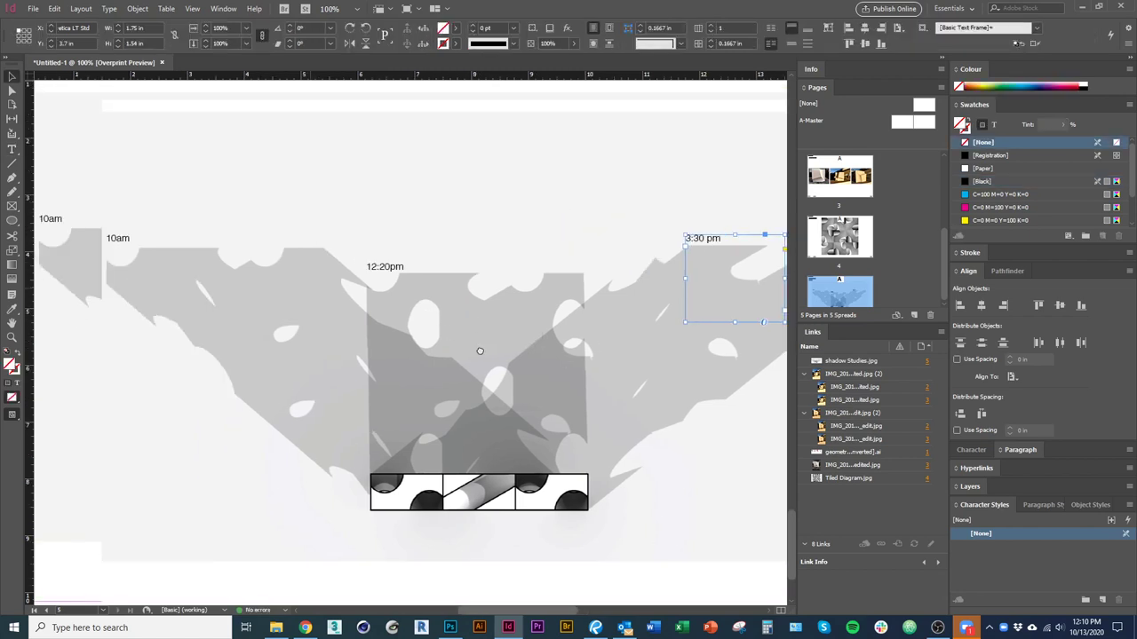
Correct the middle label to 12:30 pm and the first label to 10:00 am.
double_click(447, 307)
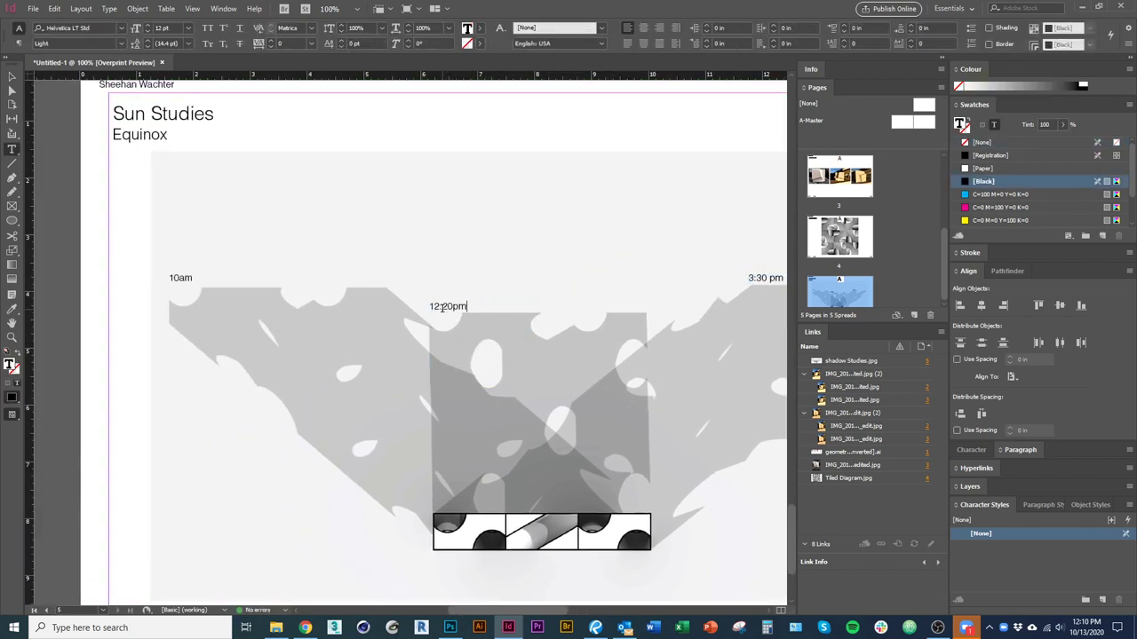
type("3")
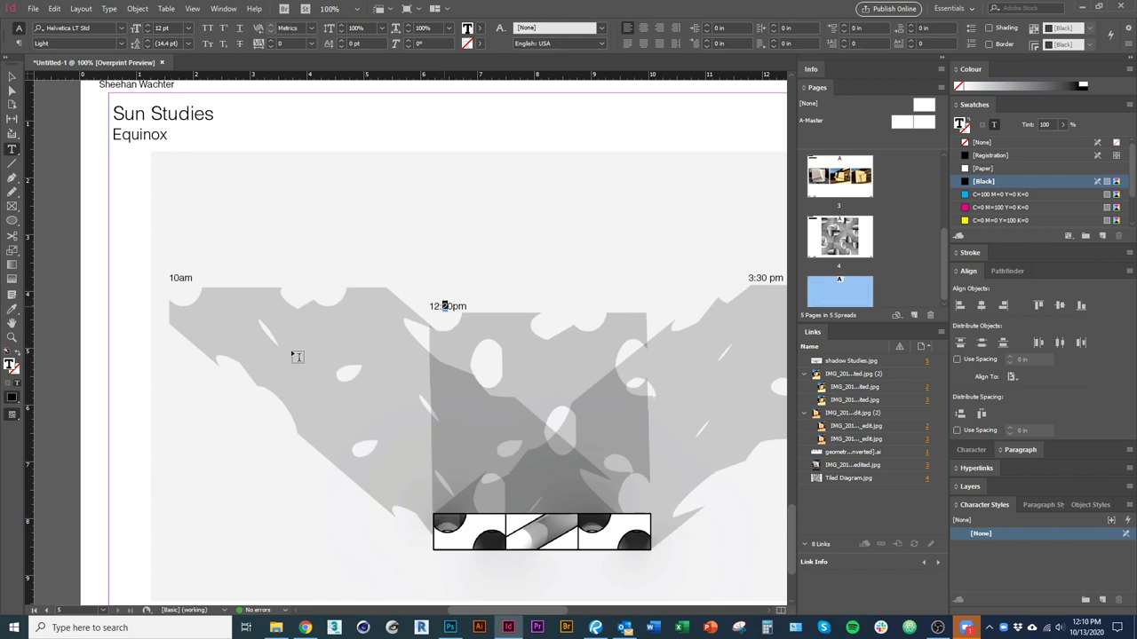
left_click(179, 283)
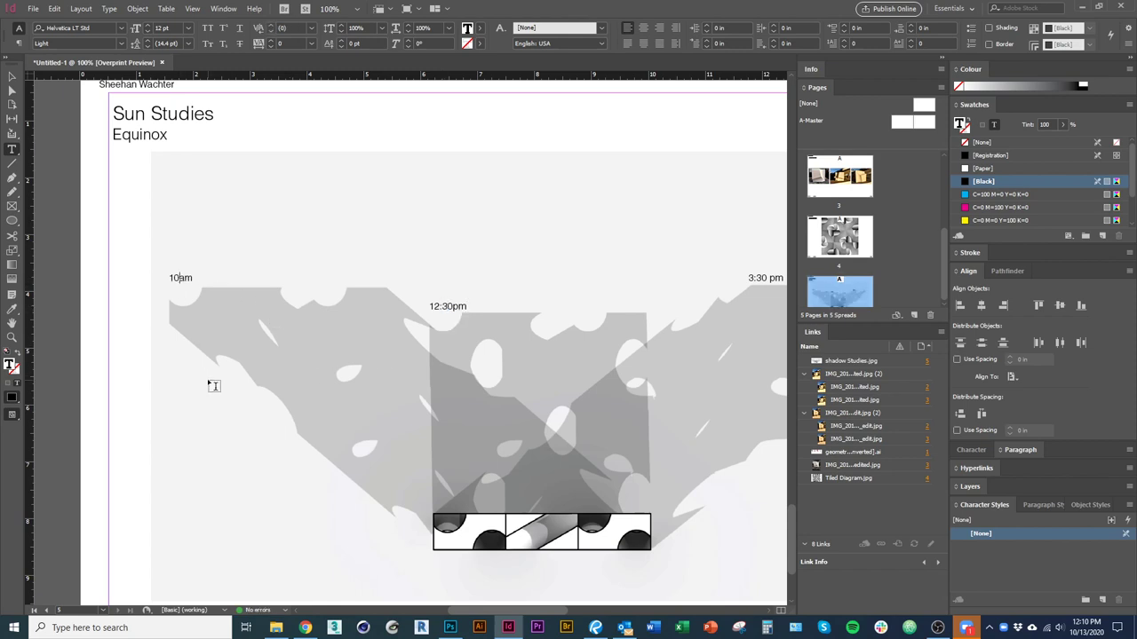
type(":00")
left_click(454, 306)
key("Escape")
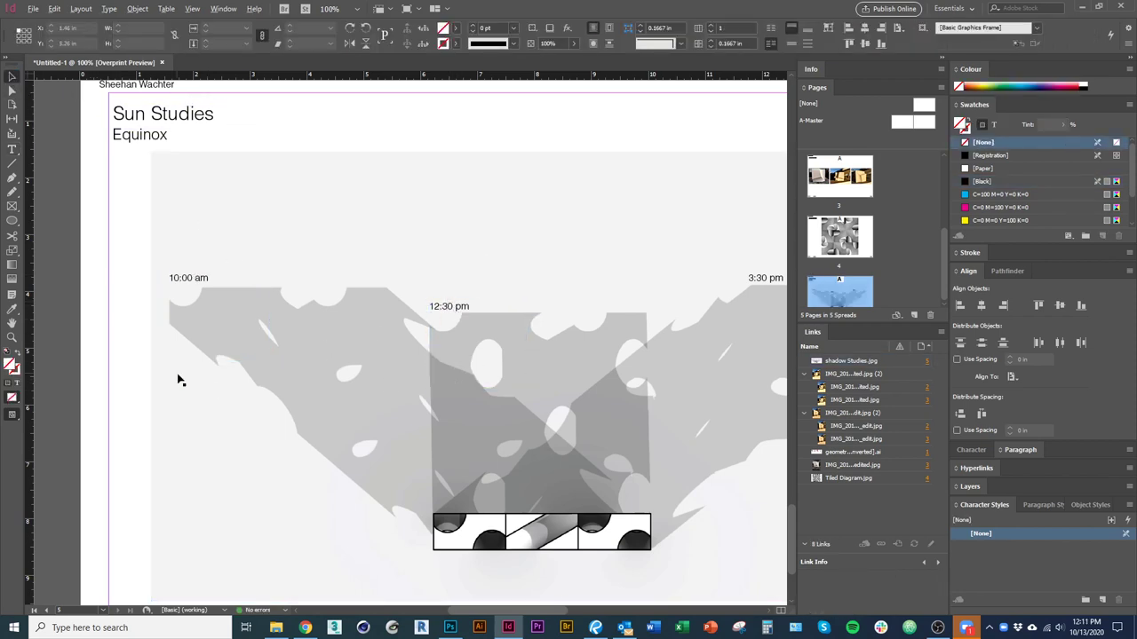
left_click(176, 376)
Drag the Sun Studies thumbnail in the Pages panel up to position 2.
scroll(177, 378, "down", 2)
scroll(480, 391, "down", 1)
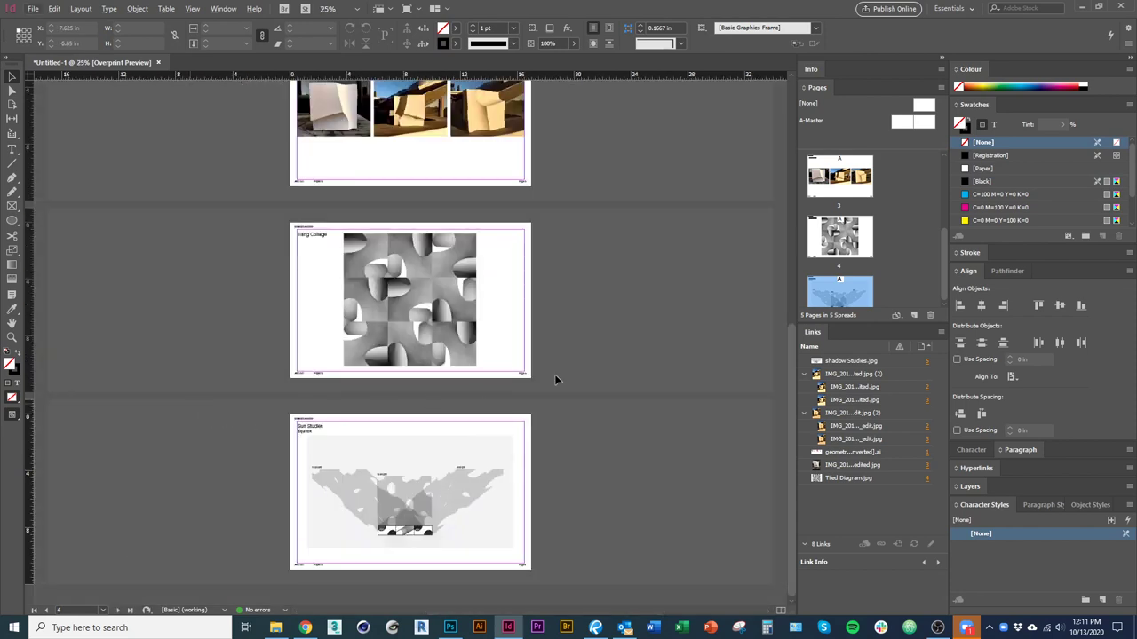
left_click_drag(844, 289, 882, 191)
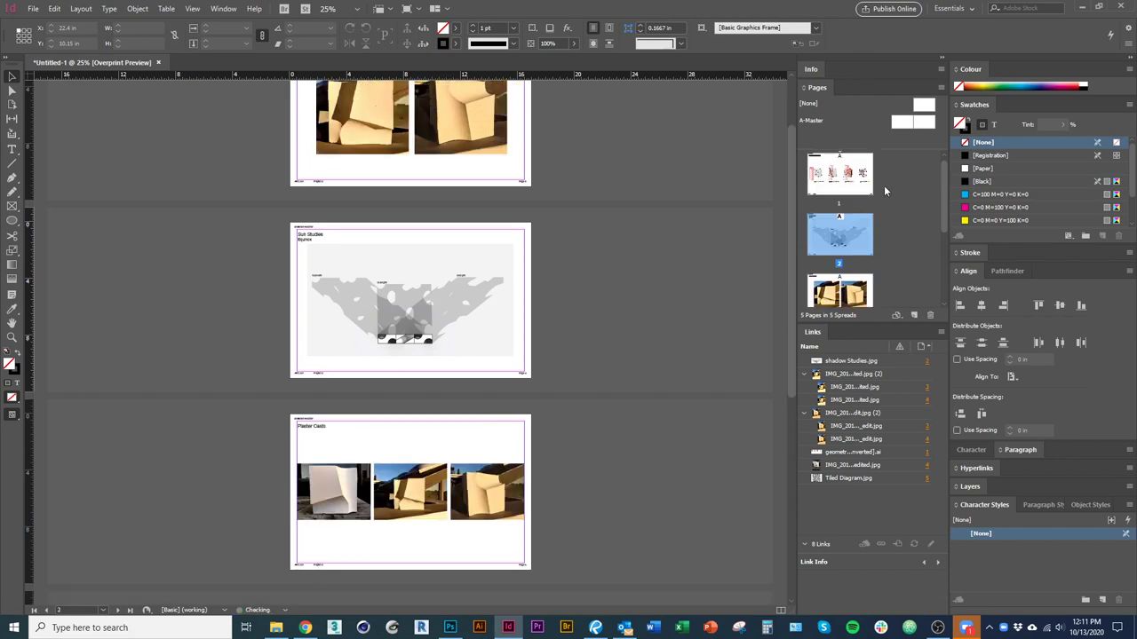
scroll(622, 386, "down", 15)
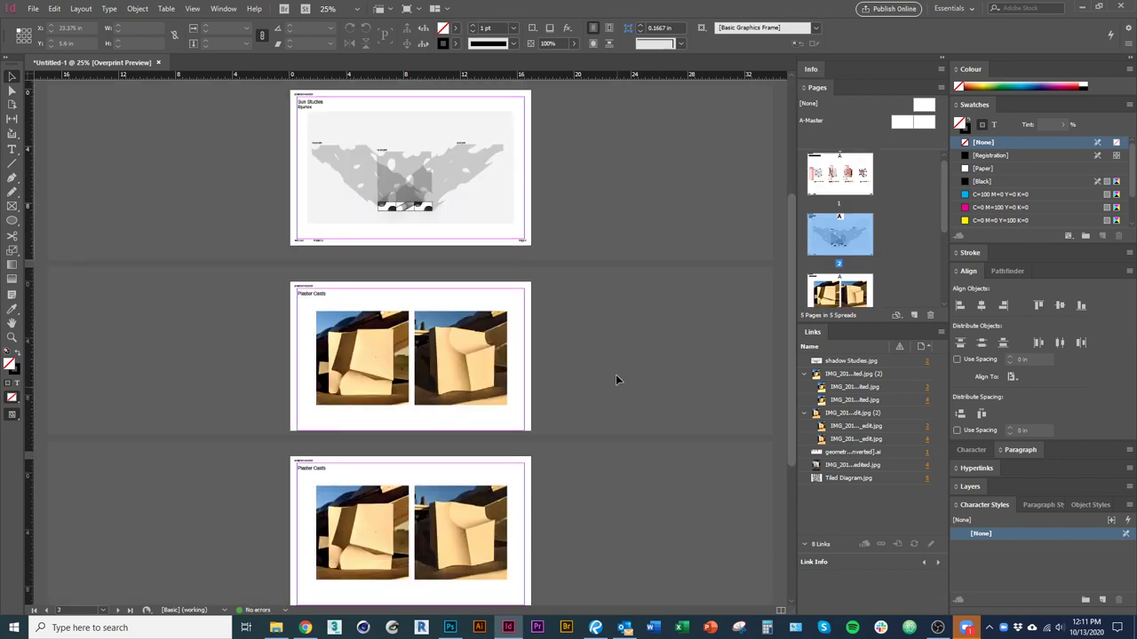
scroll(606, 386, "down", 5)
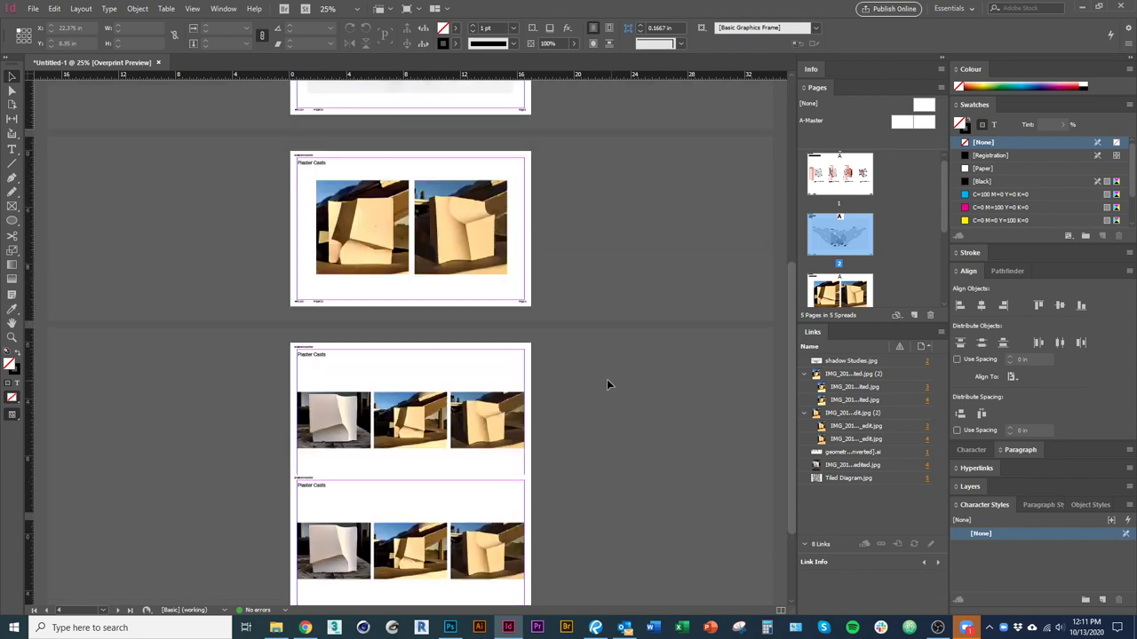
left_click(32, 8)
Save as ARC 241_P3.indd in Google Drive › ARC 241_f2020 › Lectures + Tutorials › 1013_Tutorial_InDesign Photoshop.
left_click(92, 105)
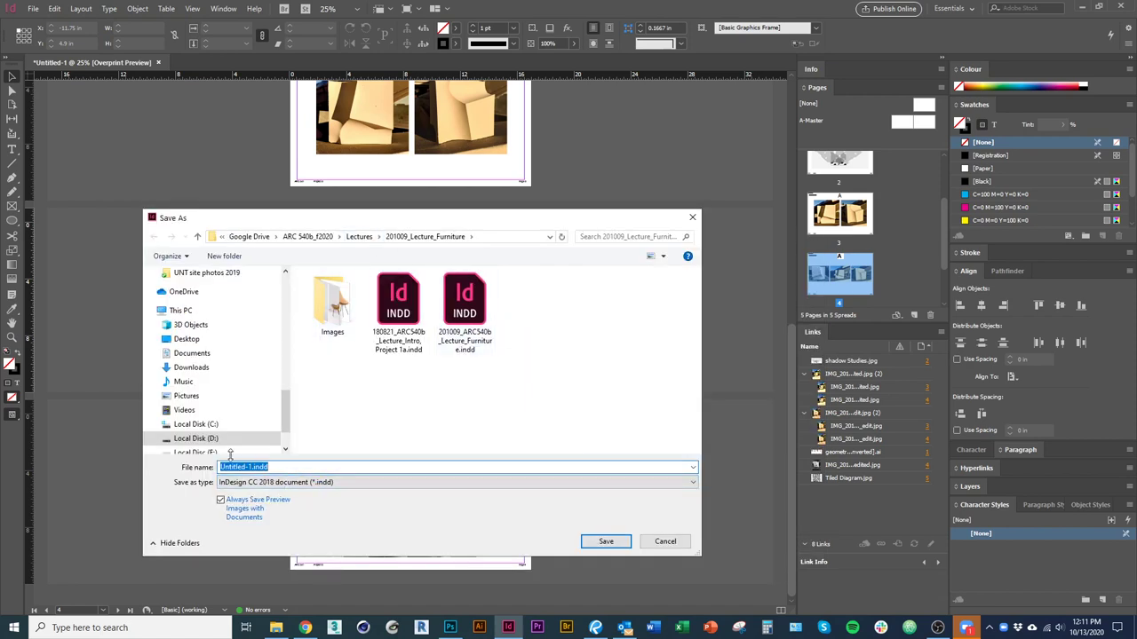
left_click(249, 236)
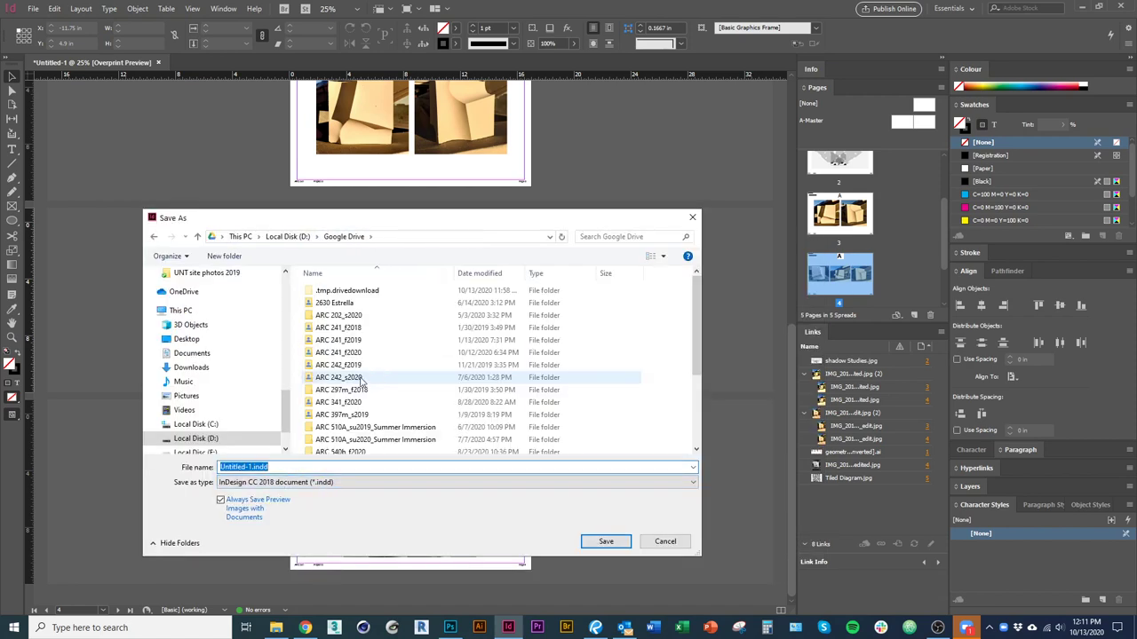
double_click(365, 354)
left_click(344, 316)
double_click(344, 316)
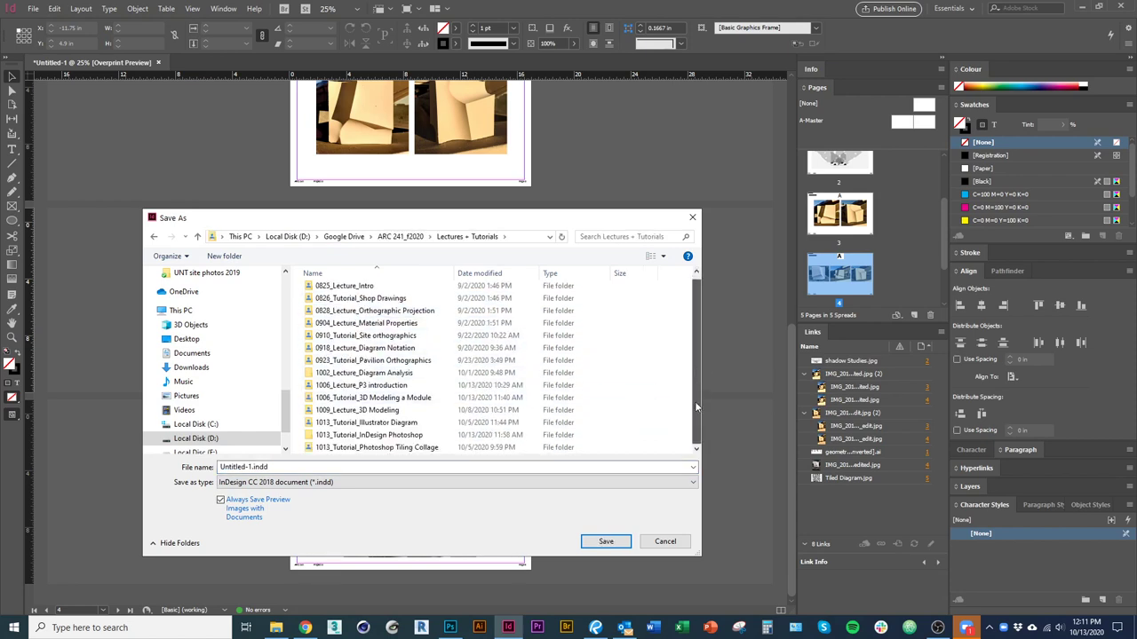
left_click_drag(699, 559, 708, 574)
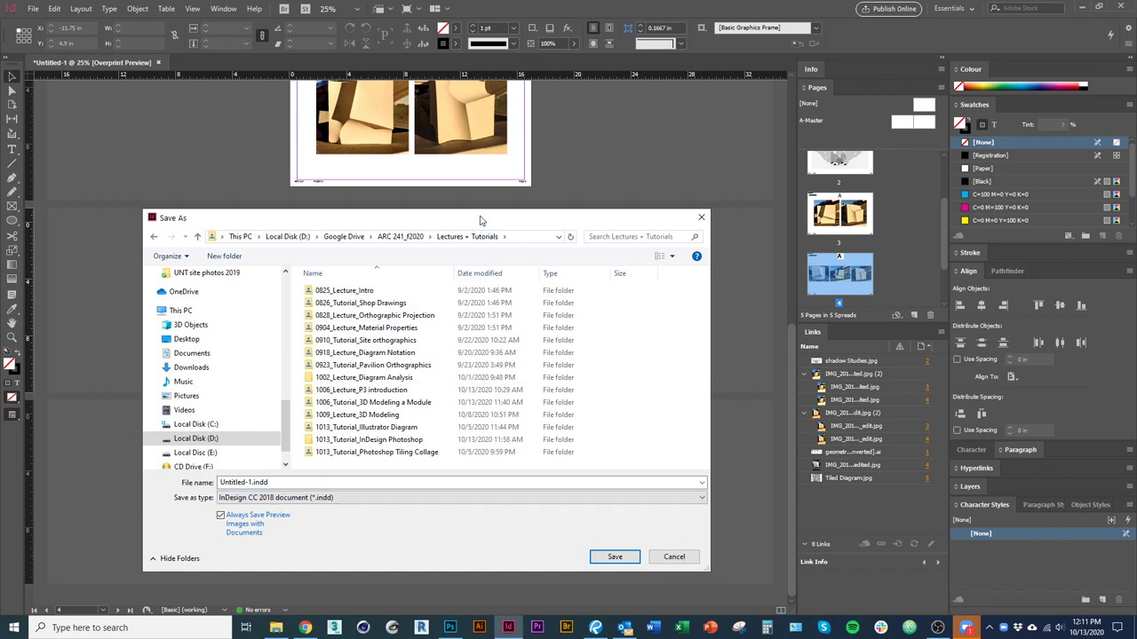
double_click(391, 441)
left_click(315, 482)
type("ARC 241_P3")
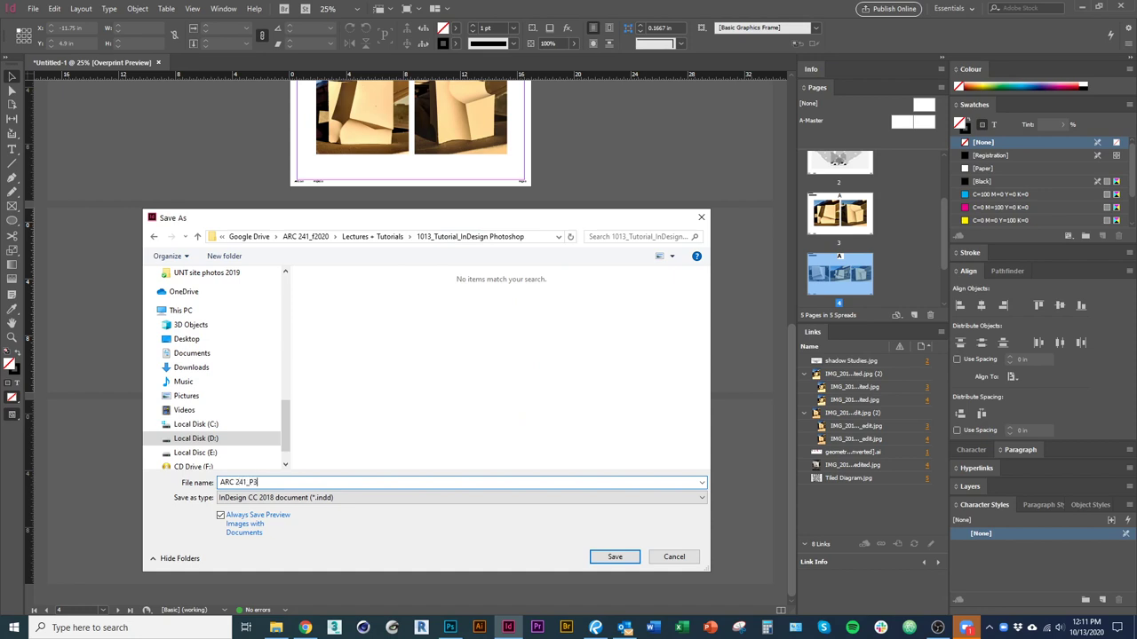
key("Return")
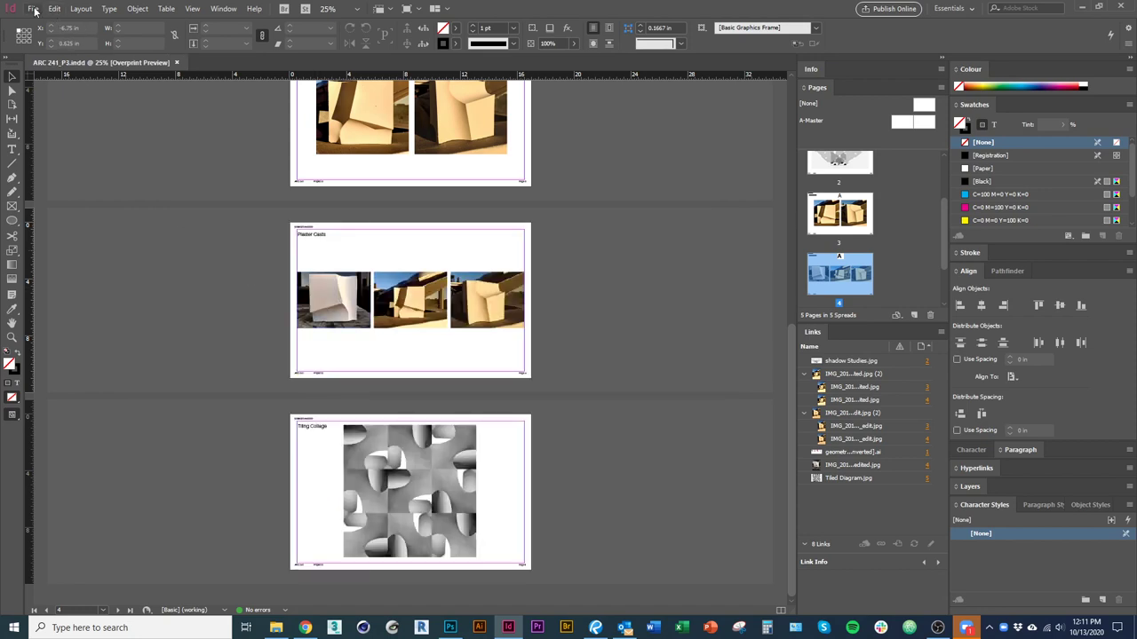
left_click(33, 9)
Dismiss the File menu and scroll through the pages to check the new order.
left_click(269, 237)
scroll(307, 342, "up", 5)
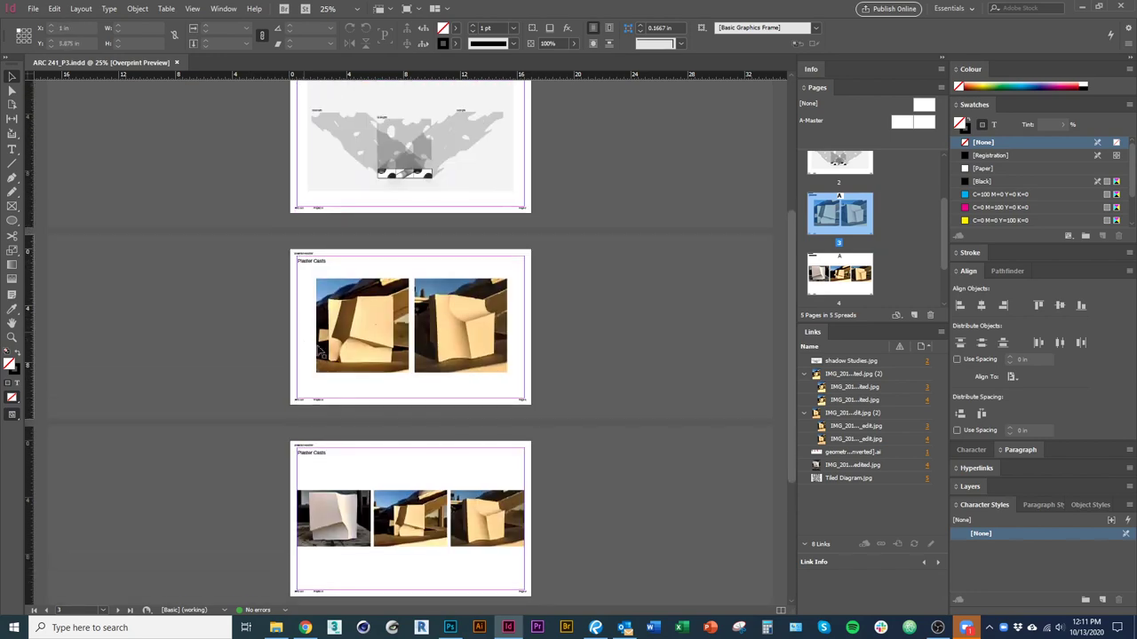
scroll(365, 418, "up", 5)
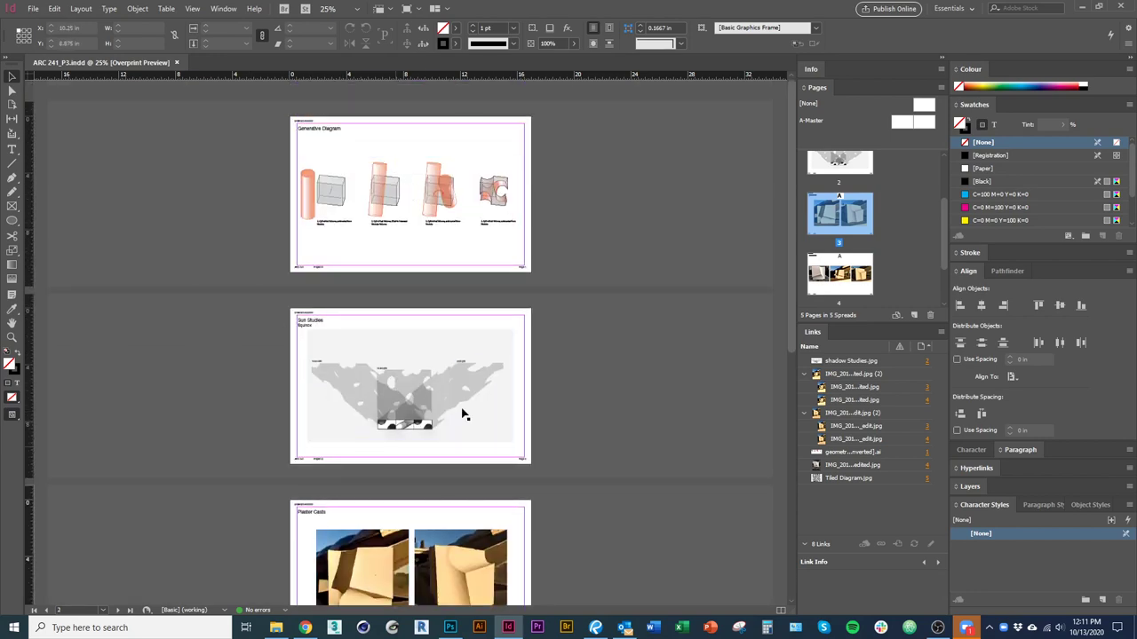
scroll(355, 483, "down", 5)
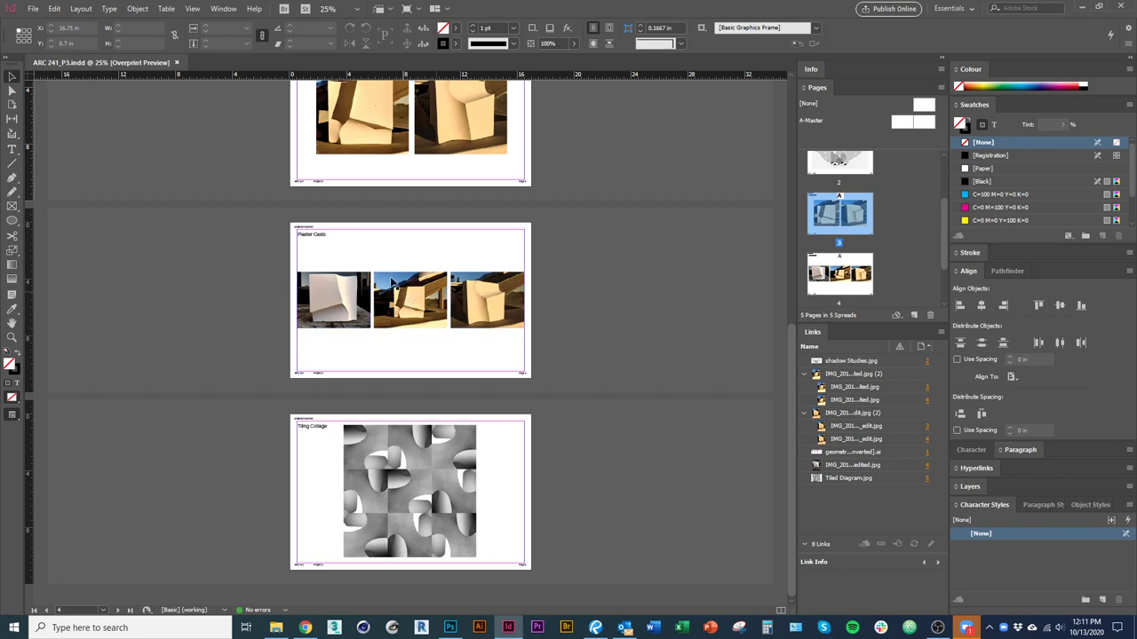
Start an export of the document as Adobe PDF (Print).
left_click(33, 9)
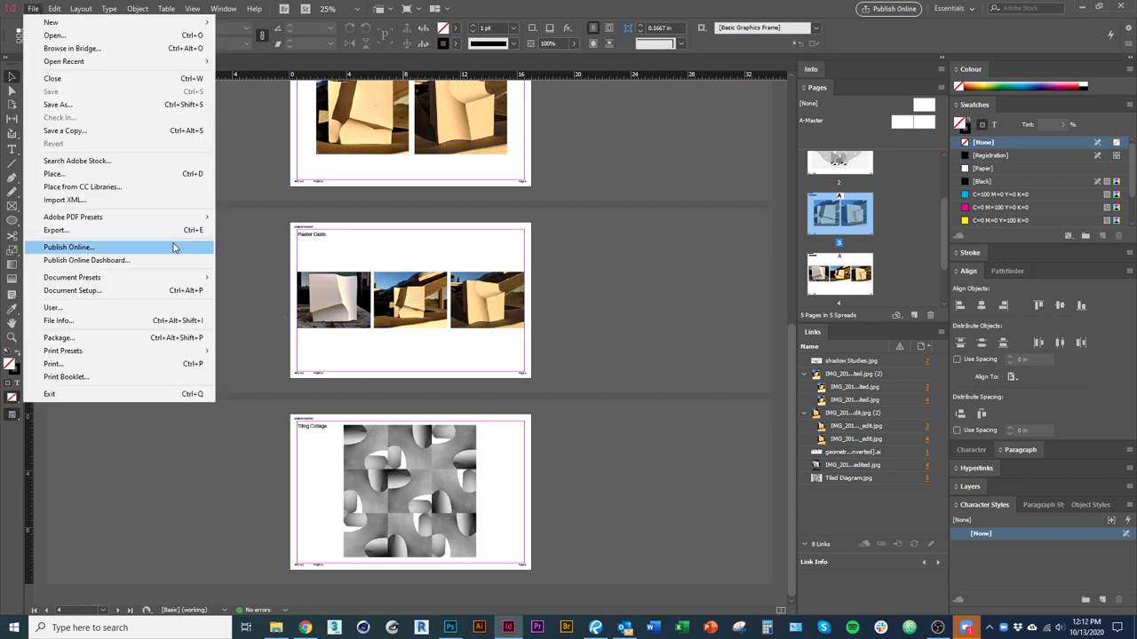
left_click(57, 232)
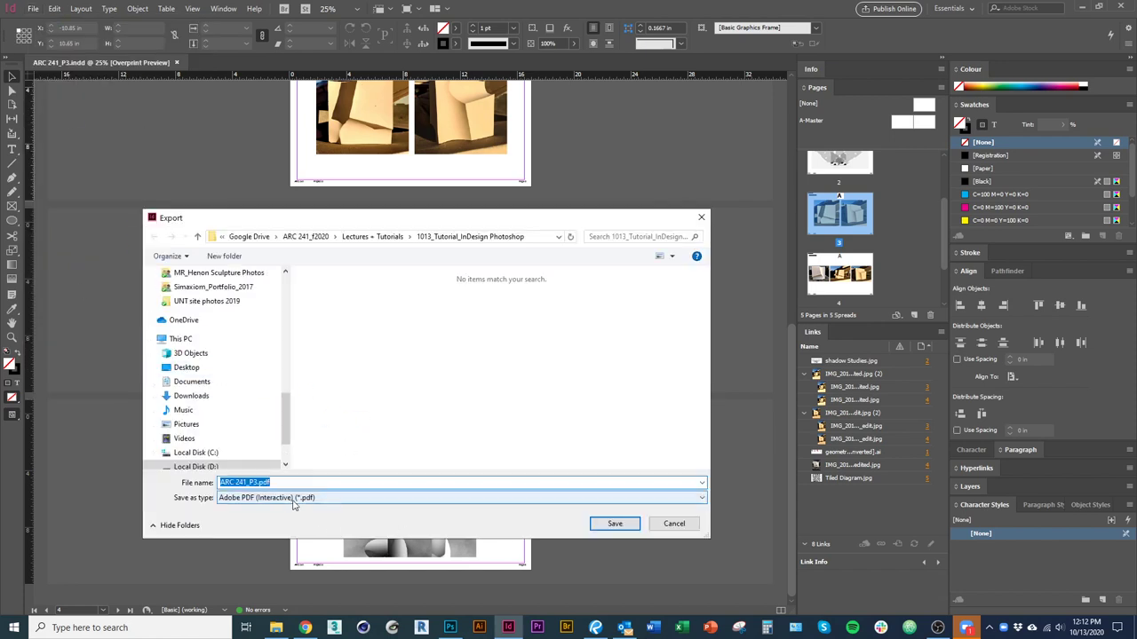
left_click(296, 498)
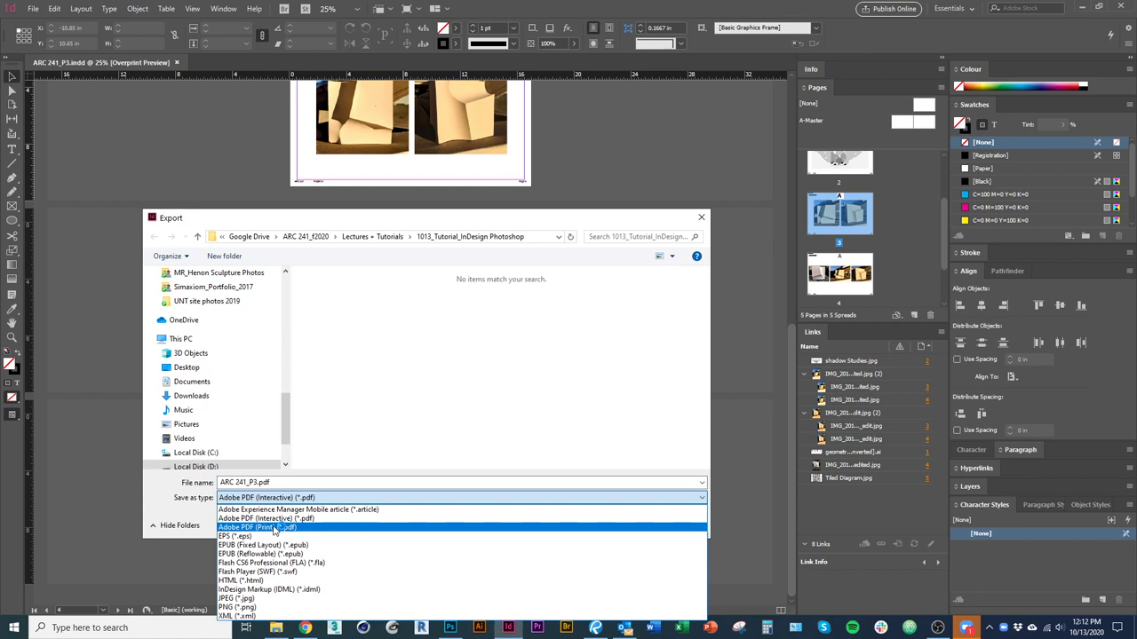
left_click(274, 528)
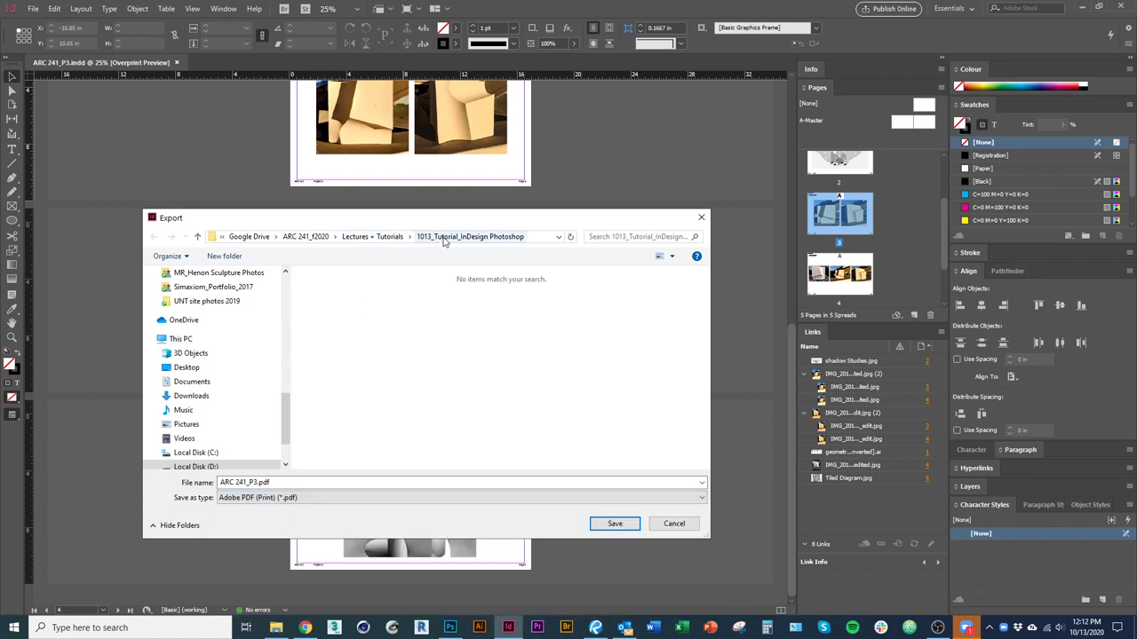
Add 2020f and the student-name suffix to the PDF file name, then accept the export settings.
left_click(281, 486)
left_click(258, 484)
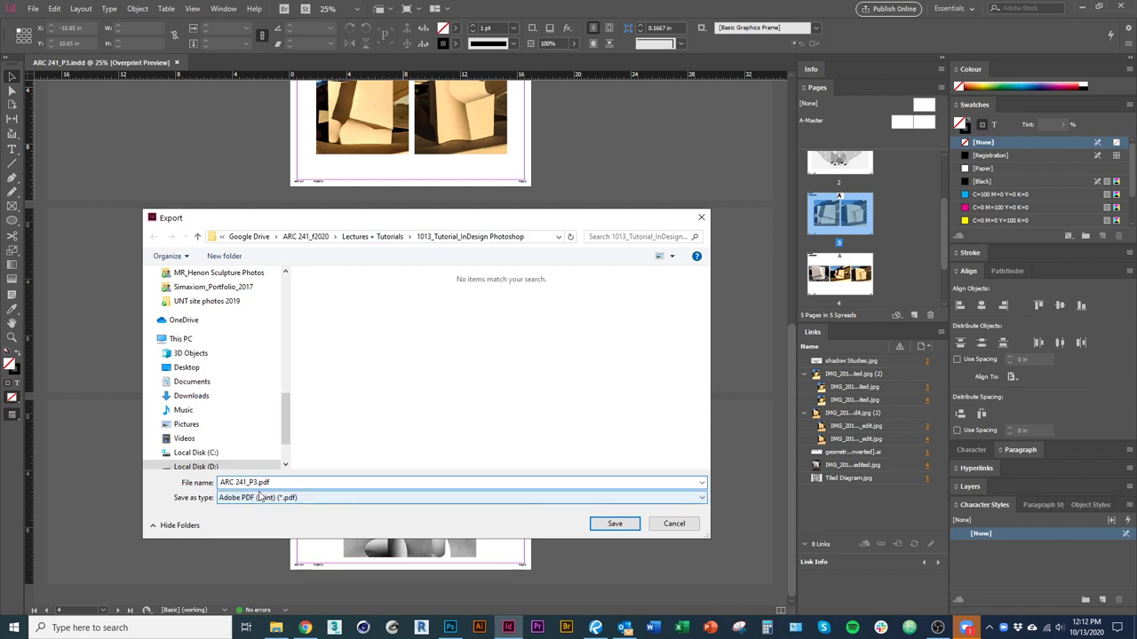
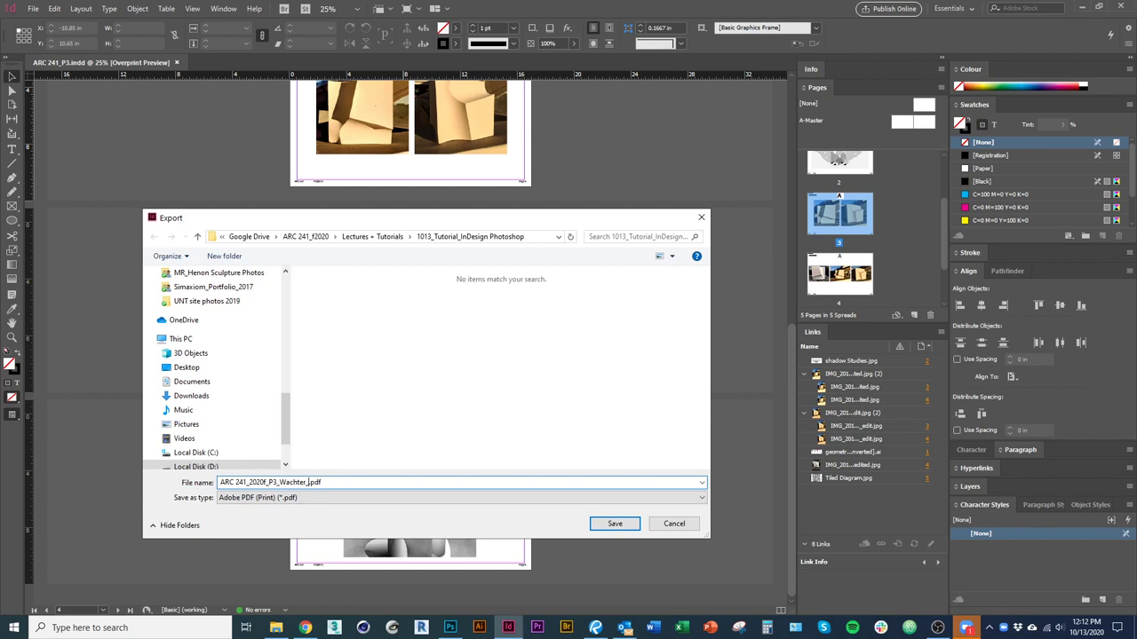
left_click(616, 524)
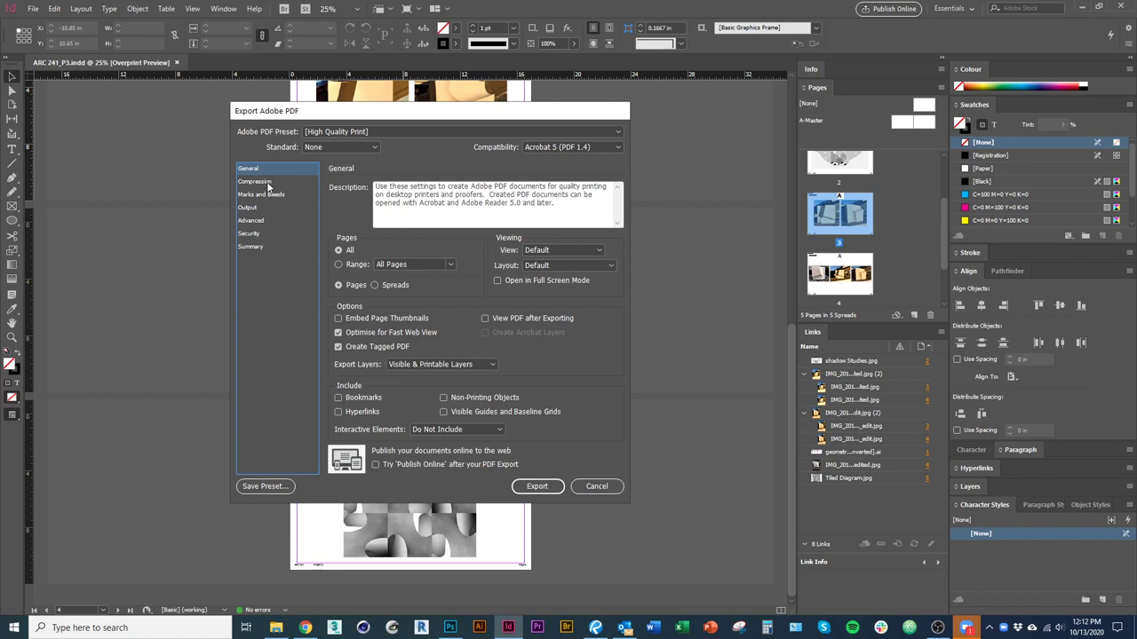
left_click(537, 487)
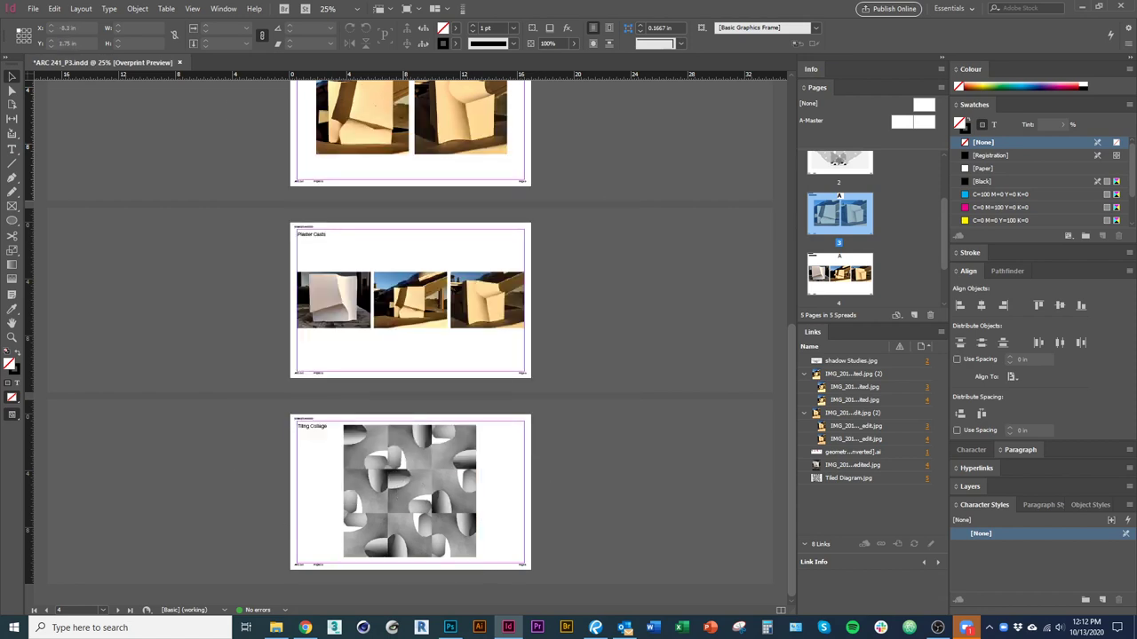
key("alt+Tab")
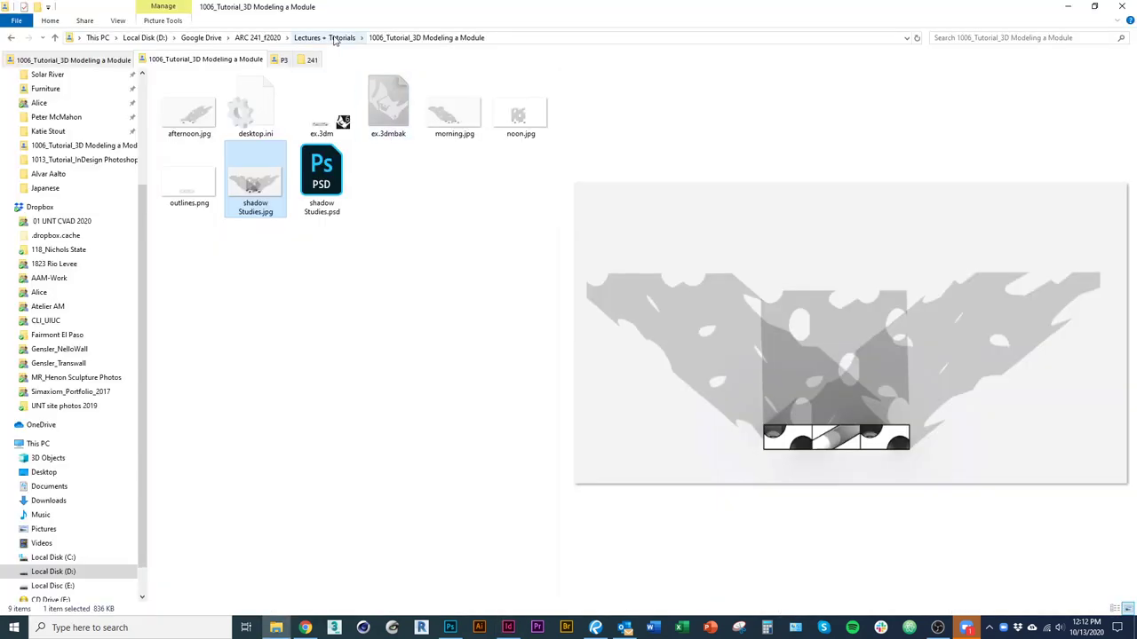
left_click(331, 39)
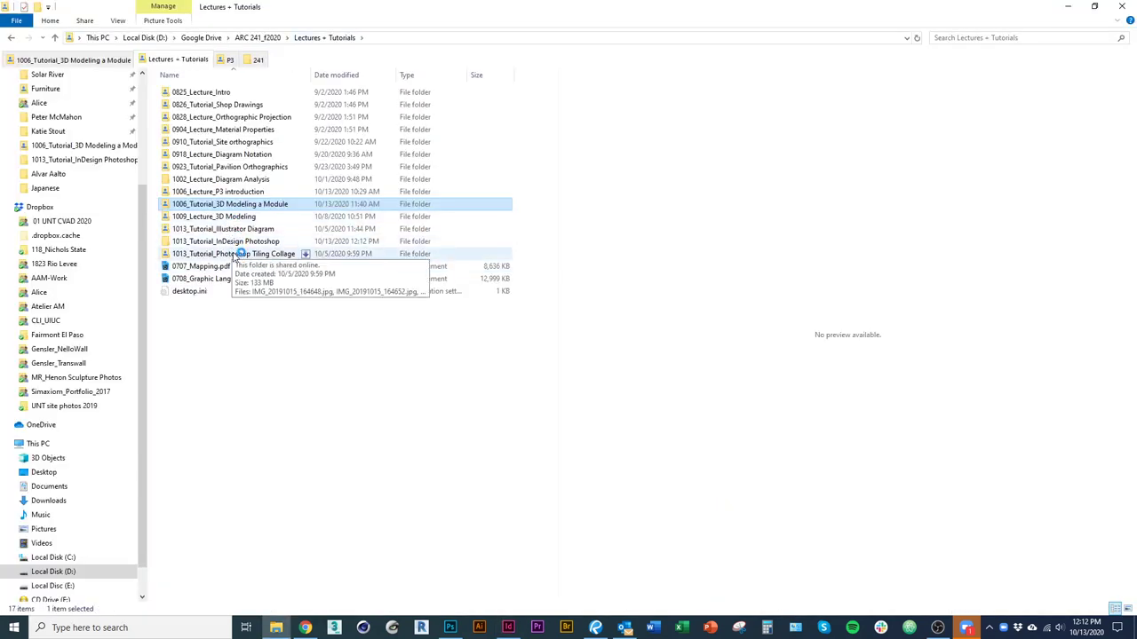
double_click(238, 245)
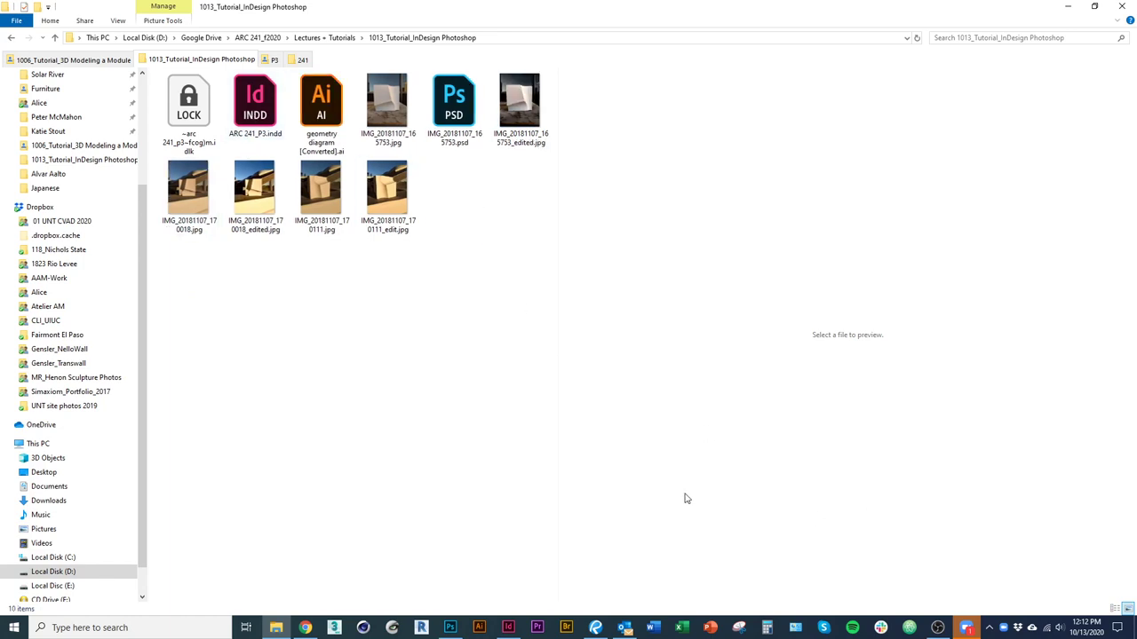
key("alt+Tab")
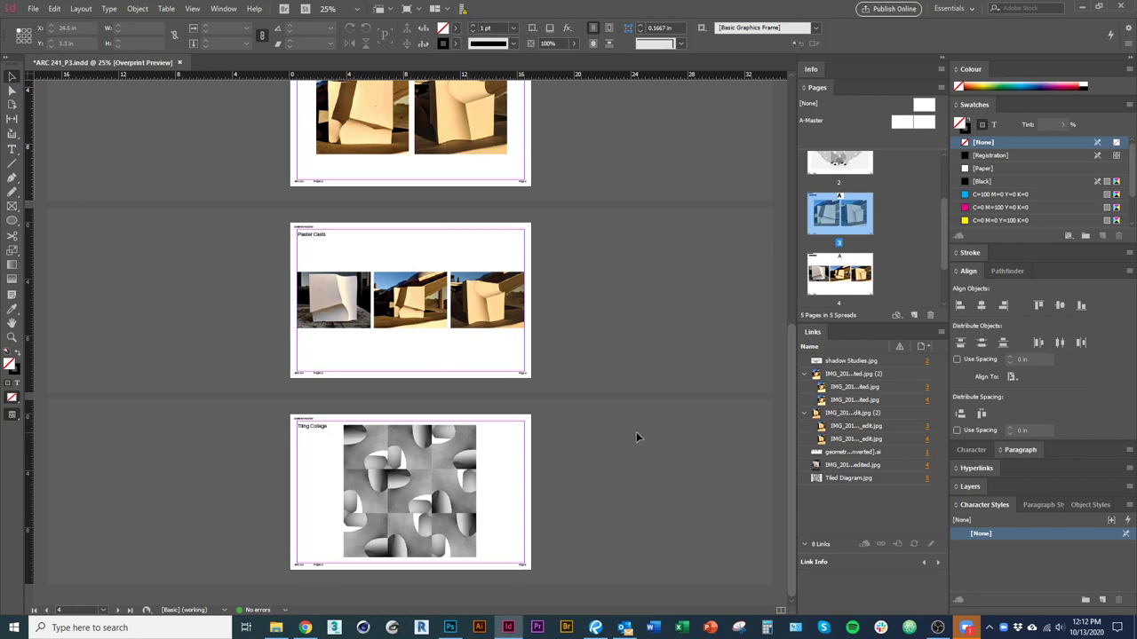
Stay in the InDesign layout and make page 5 the current page.
scroll(637, 432, "up", 5)
scroll(641, 430, "down", 4)
scroll(639, 427, "down", 1)
key("alt+Tab")
left_click(325, 266)
left_click(32, 8)
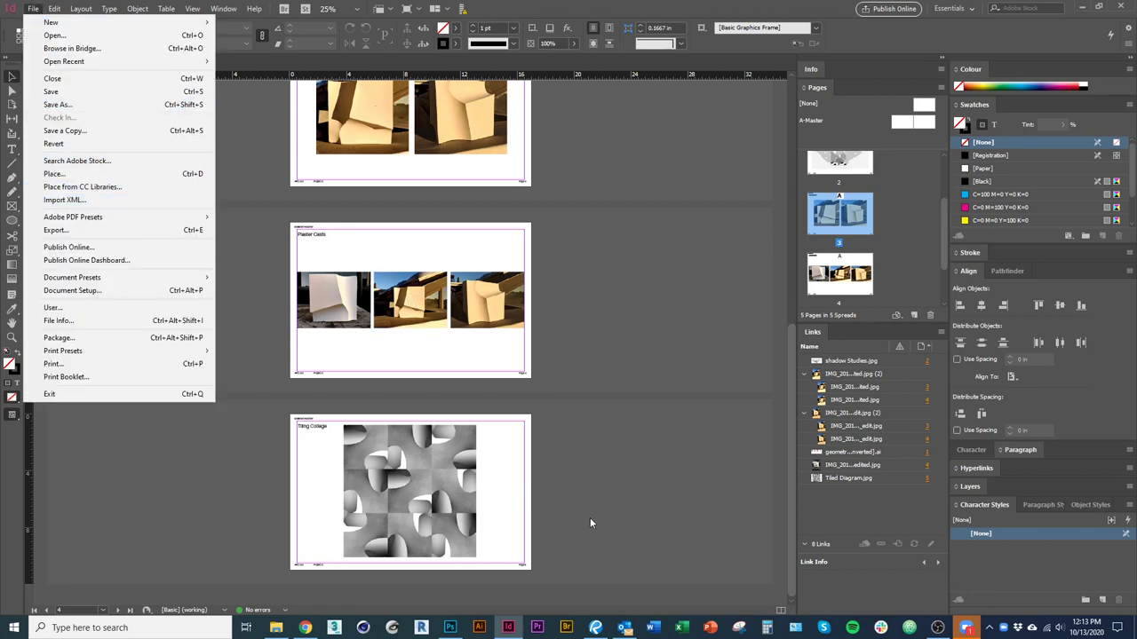
left_click(552, 555)
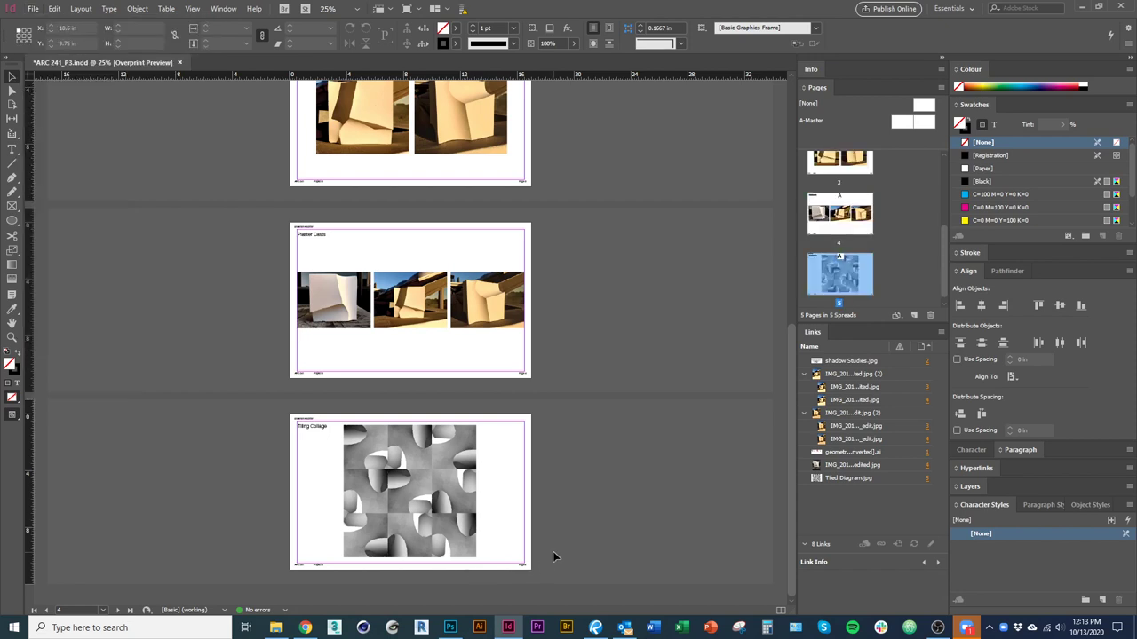
Export to PDF under the same file name and show the Compression settings.
left_click(32, 13)
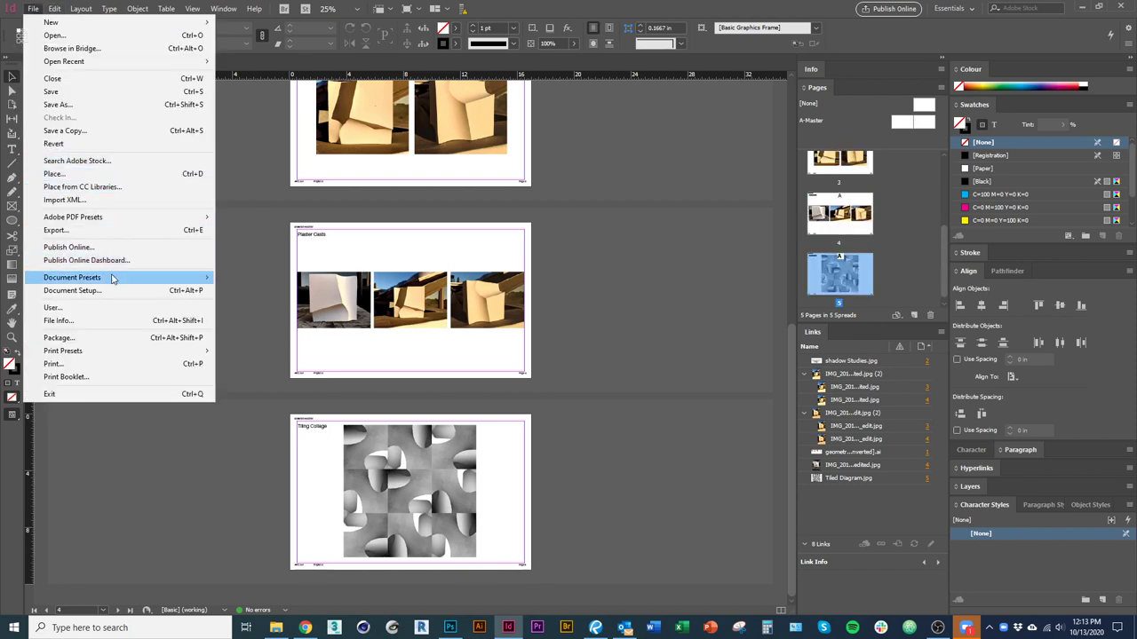
left_click(109, 235)
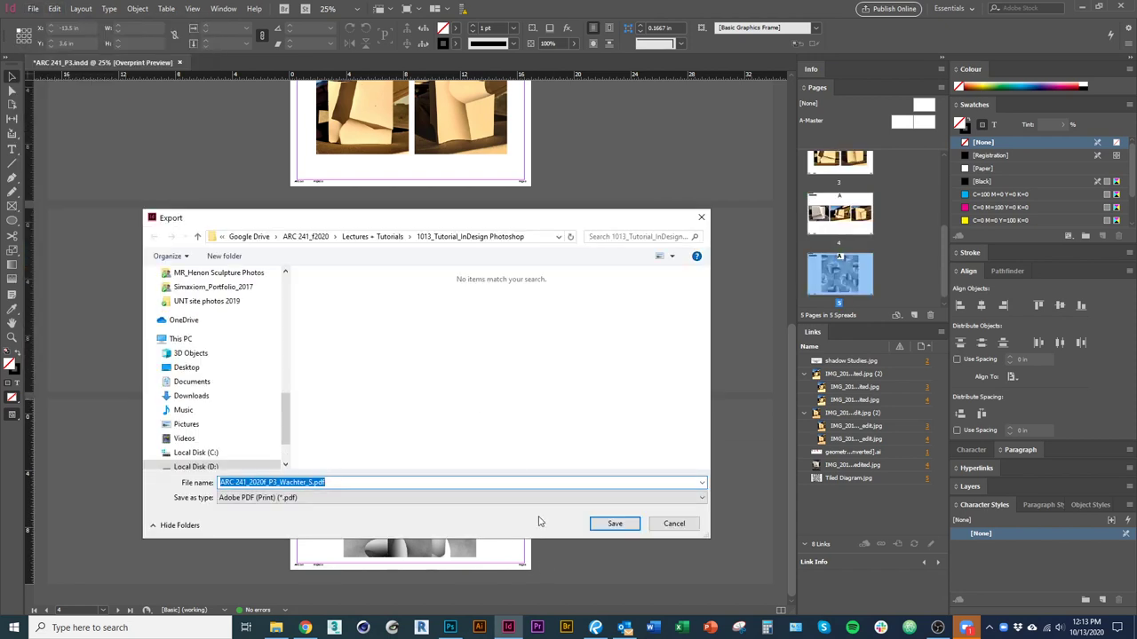
left_click(615, 524)
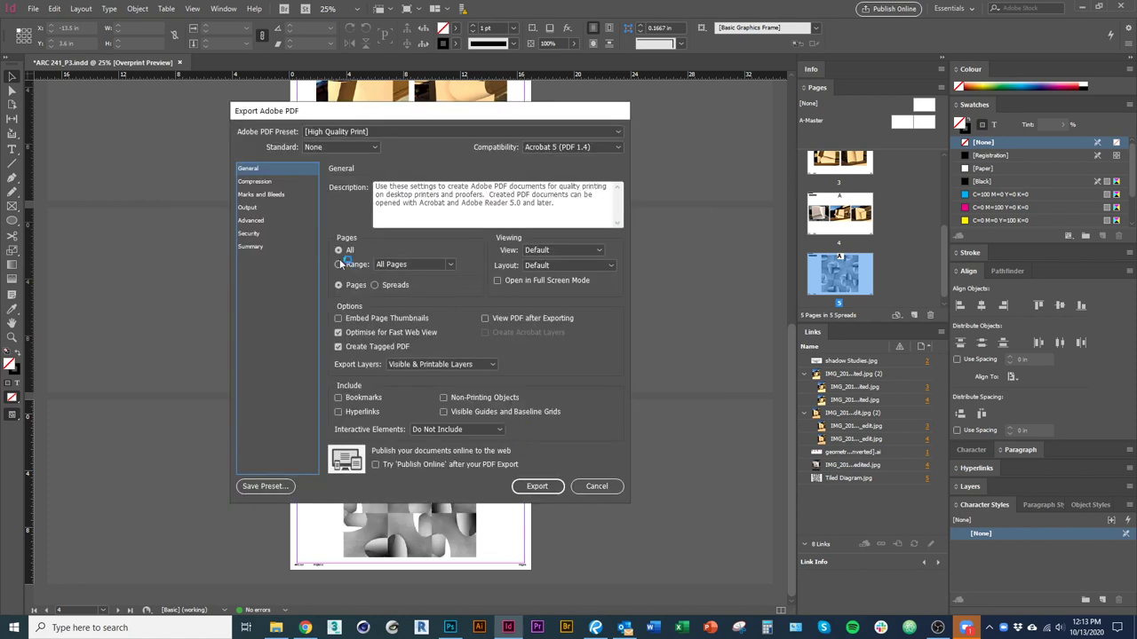
left_click(282, 182)
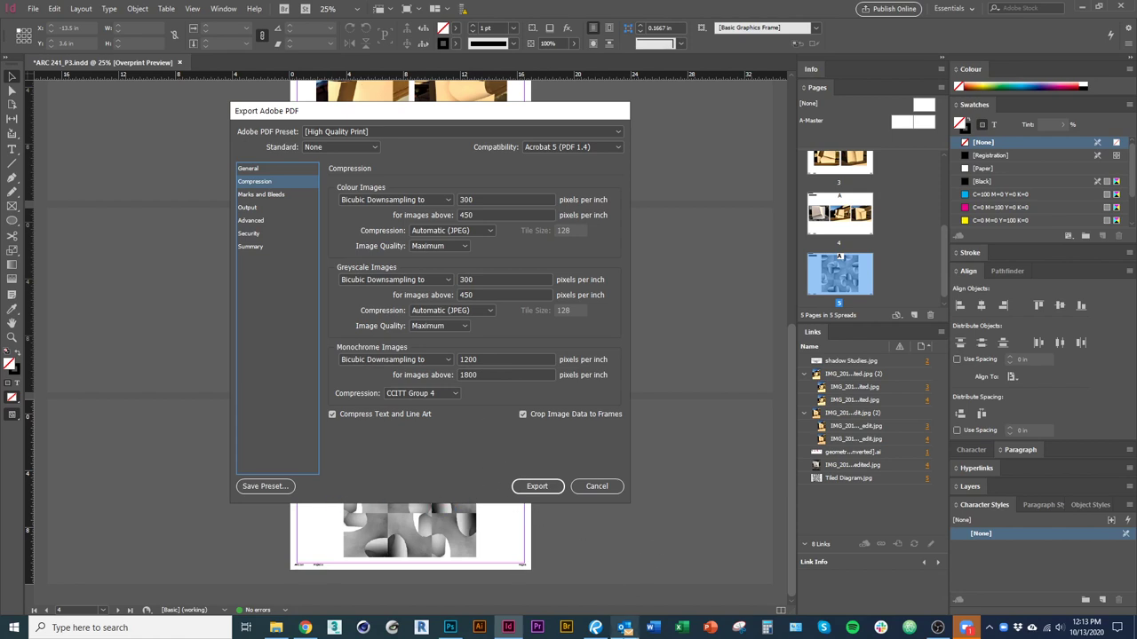
key("alt+Tab")
scroll(534, 484, "down", 5)
scroll(533, 484, "down", 2)
scroll(536, 488, "up", 8)
left_click_drag(538, 497, 506, 441)
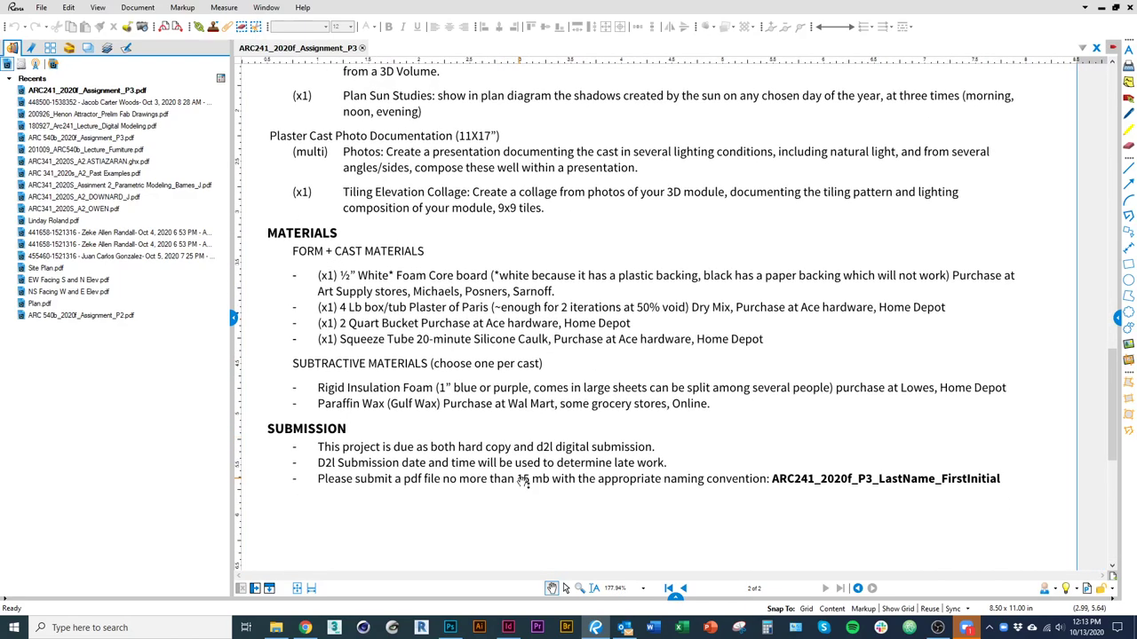
key("alt+Tab")
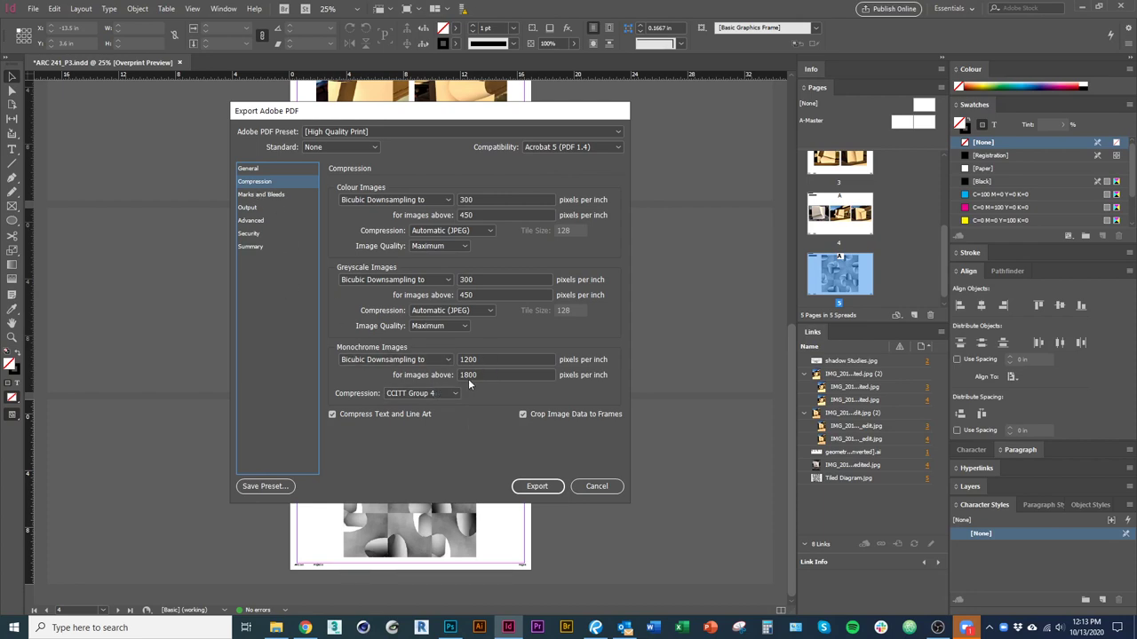
Change monochrome bicubic downsampling from 1200 to 300 ppi and export the PDF.
double_click(490, 361)
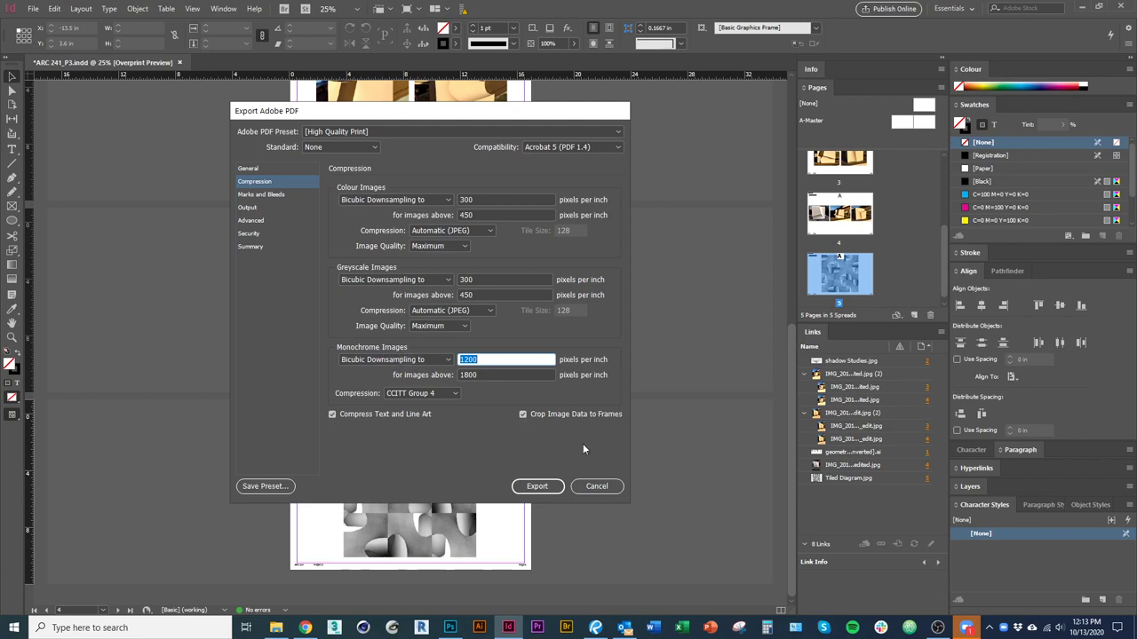
type("300")
left_click(511, 280)
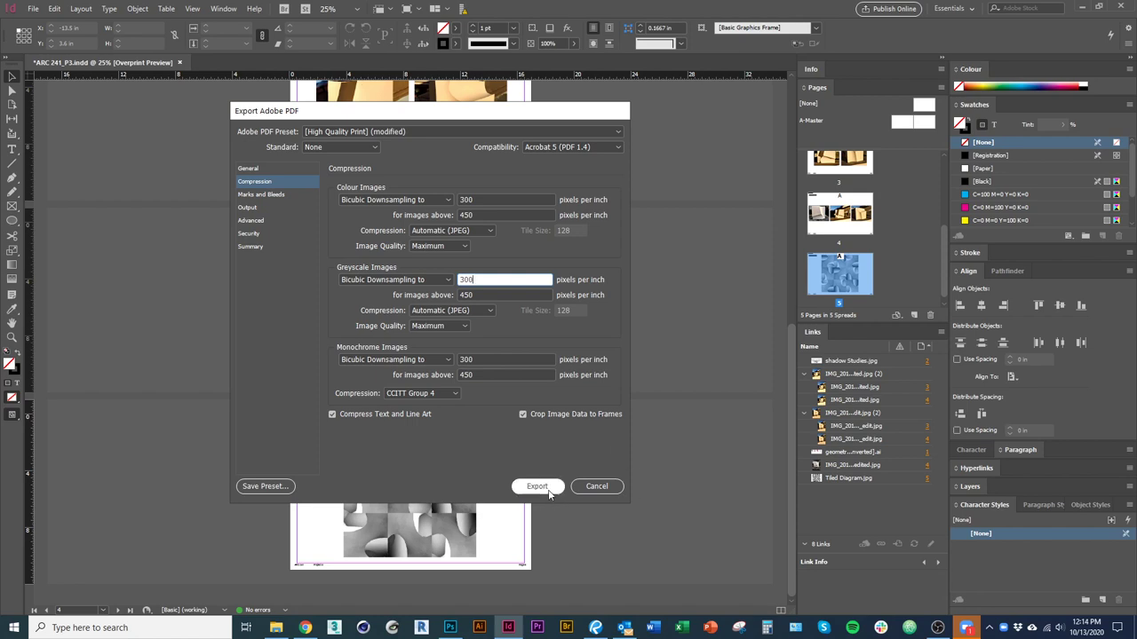
left_click(499, 202)
left_click(607, 488)
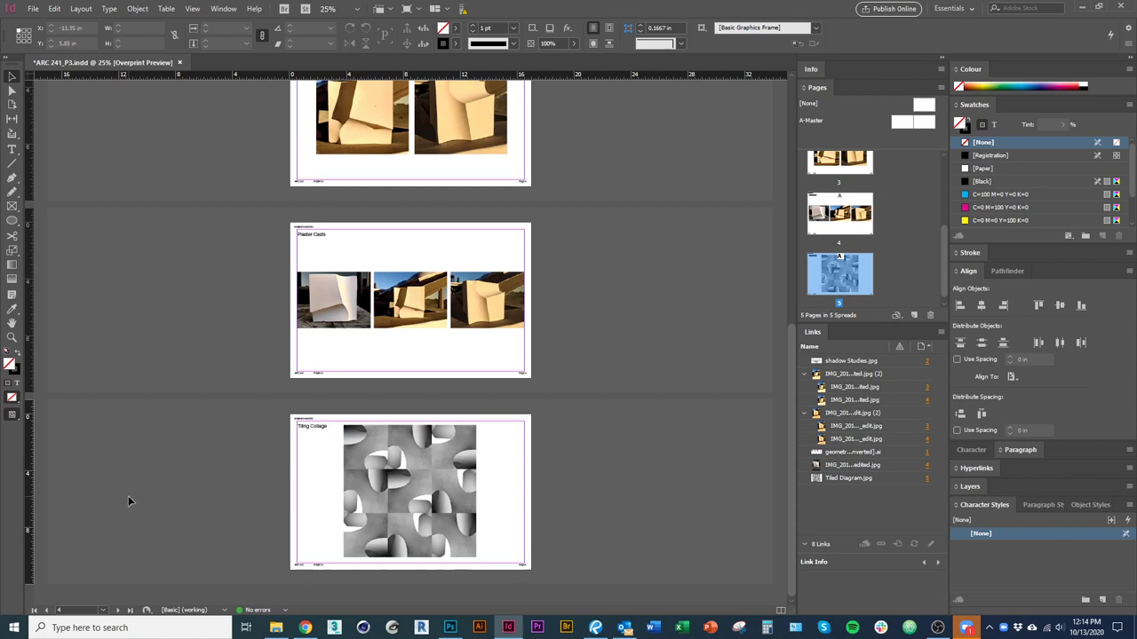
In Bluebeam Revu, step through thumbnails of pages 2–5, Sun Studies to Tiling Collage.
key("alt+Tab")
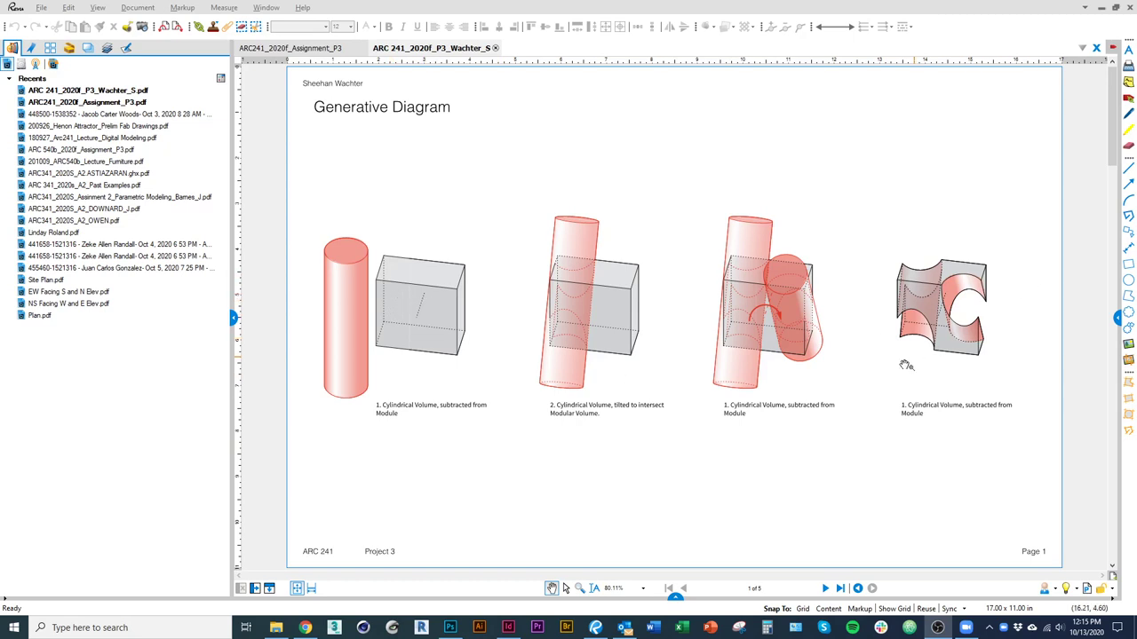
left_click(51, 48)
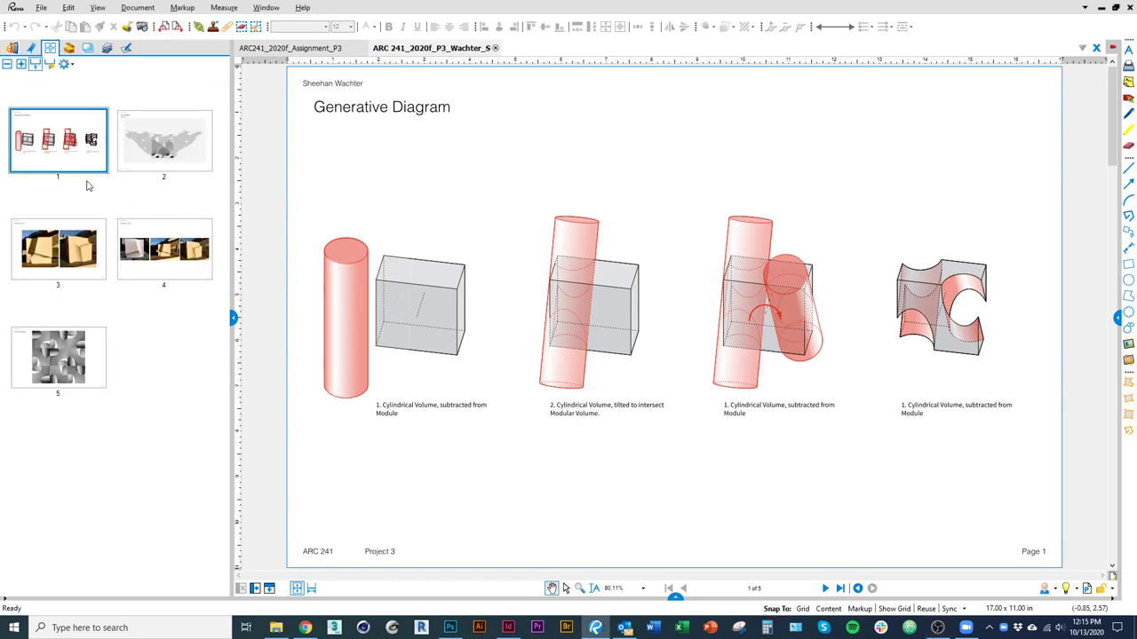
left_click(159, 160)
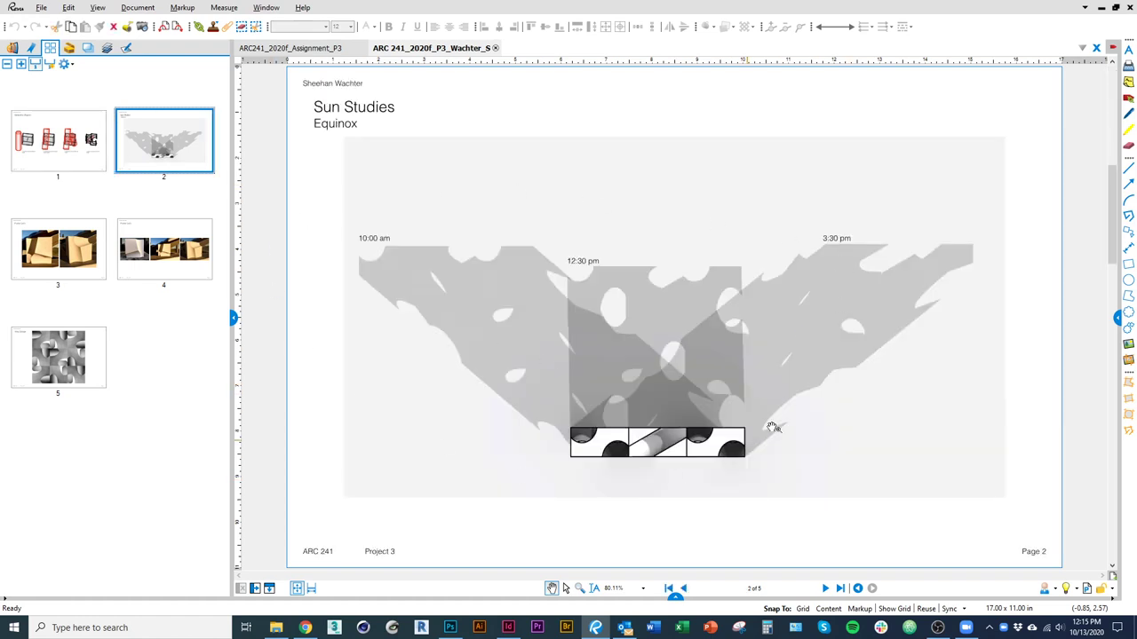
left_click(60, 256)
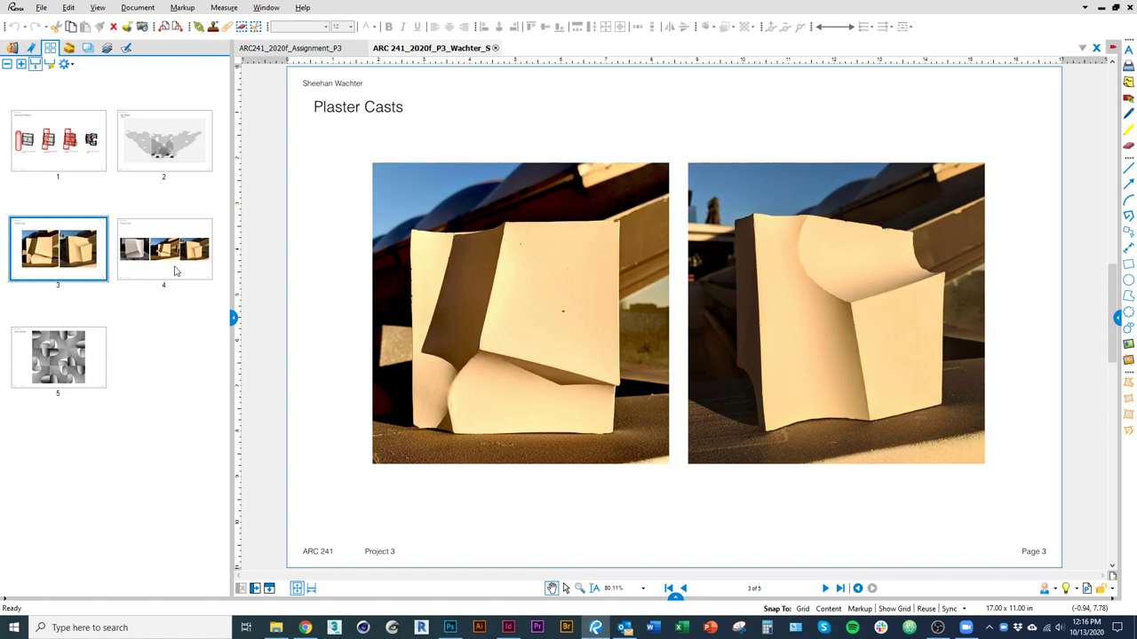
left_click(177, 271)
left_click(62, 355)
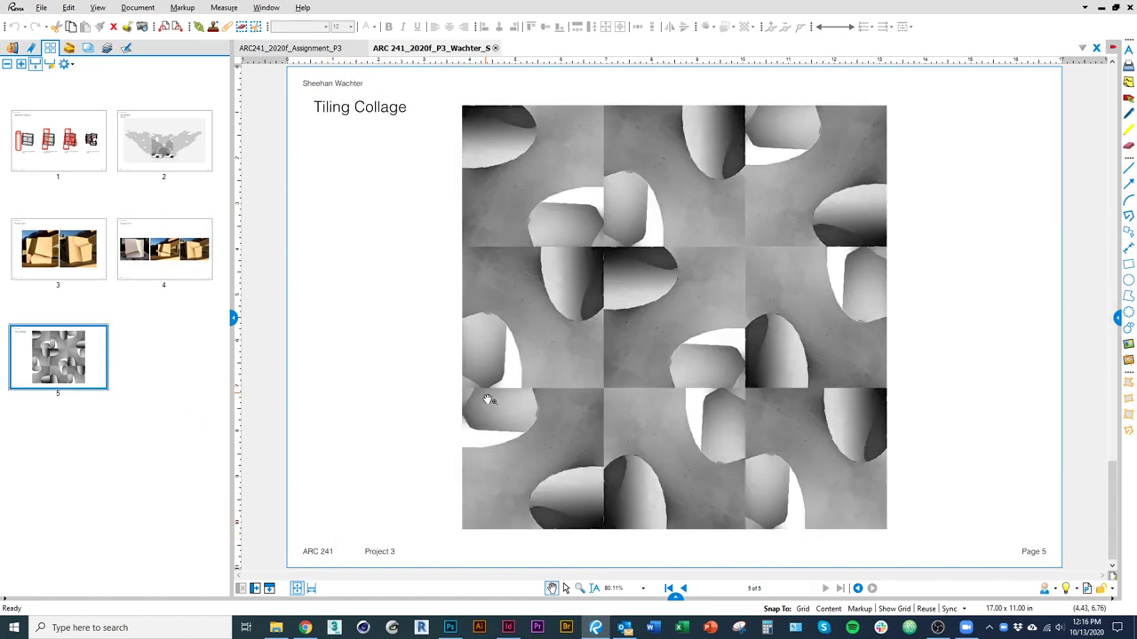
Return to page 1, Generative Diagram, and scroll through it.
scroll(498, 382, "up", 4)
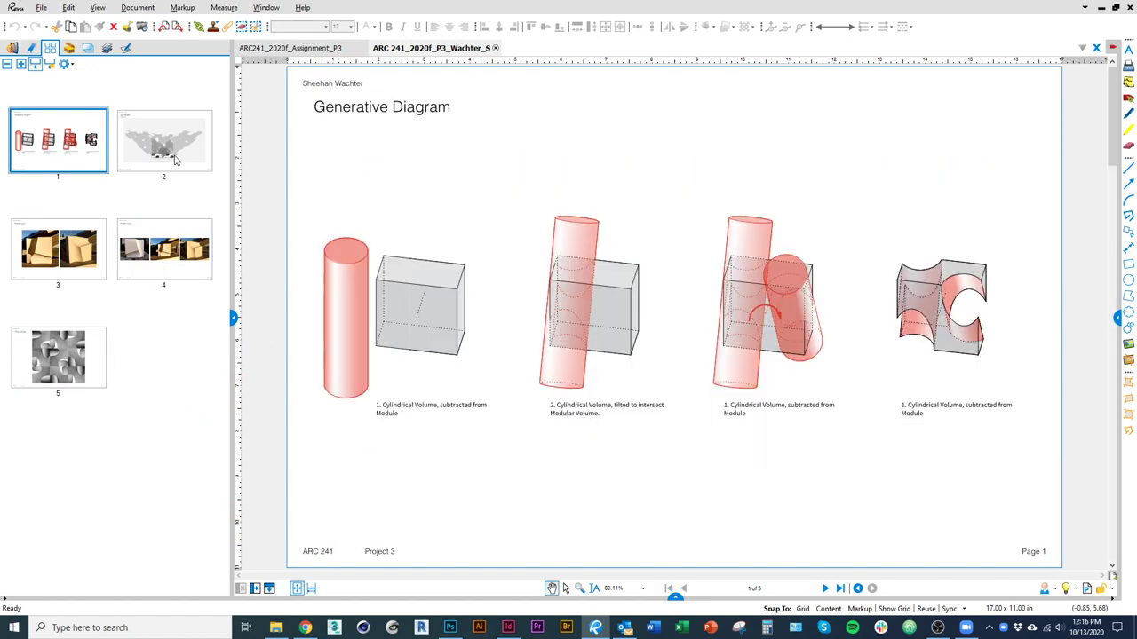
scroll(569, 336, "down", 1)
key("alt+Tab")
key("Escape")
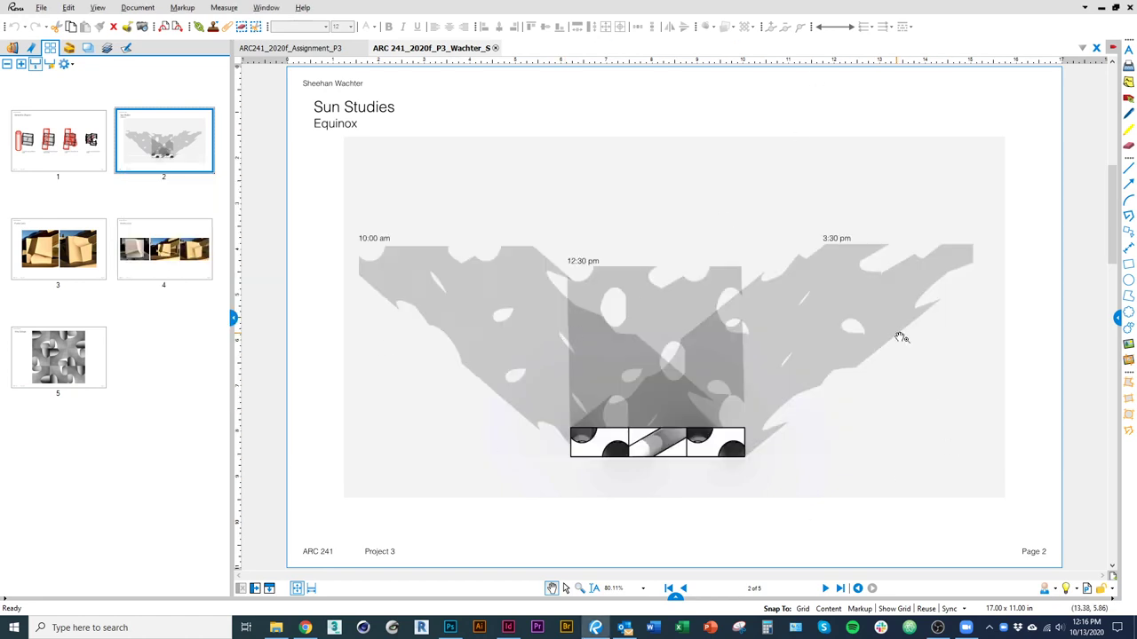
left_click(71, 149)
scroll(363, 515, "down", 4)
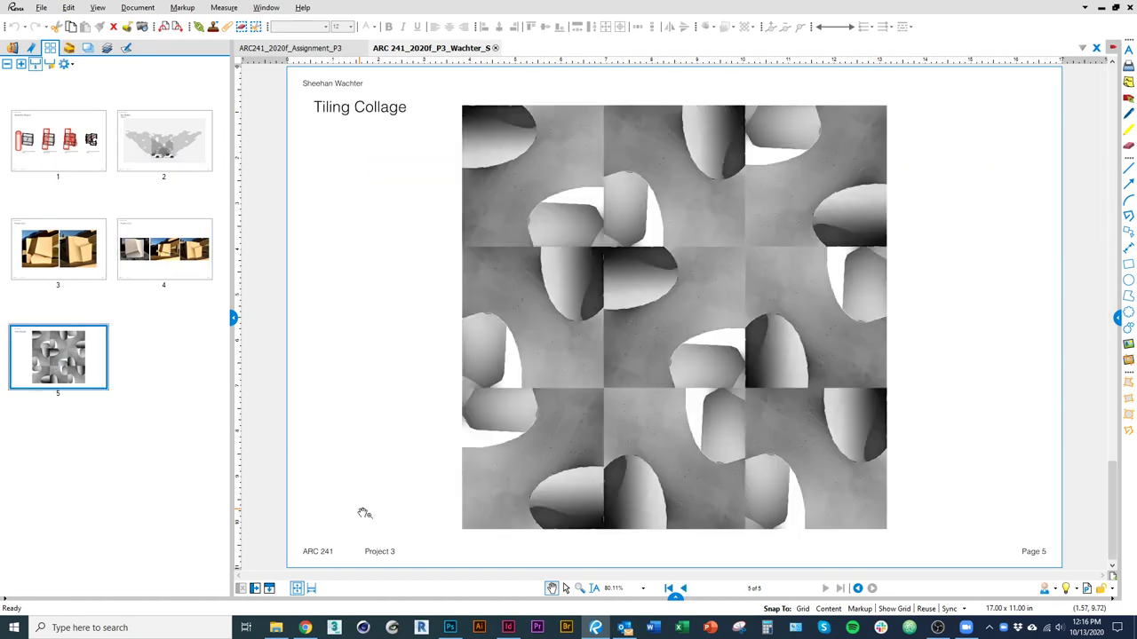